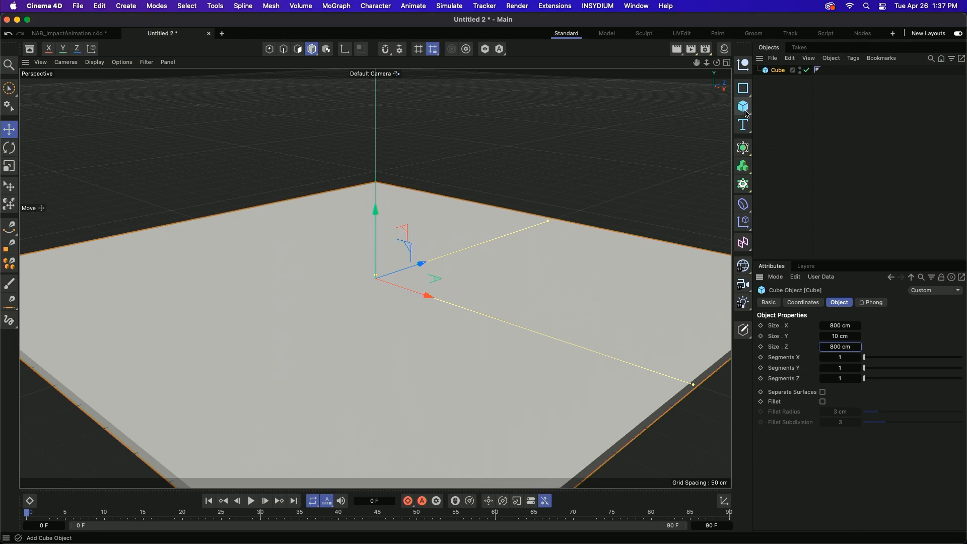
Step: Add a 3D text object to the scene and change its text to IMPACT
left_click_drag(744, 108, 755, 105)
left_click(744, 124)
left_click(786, 143)
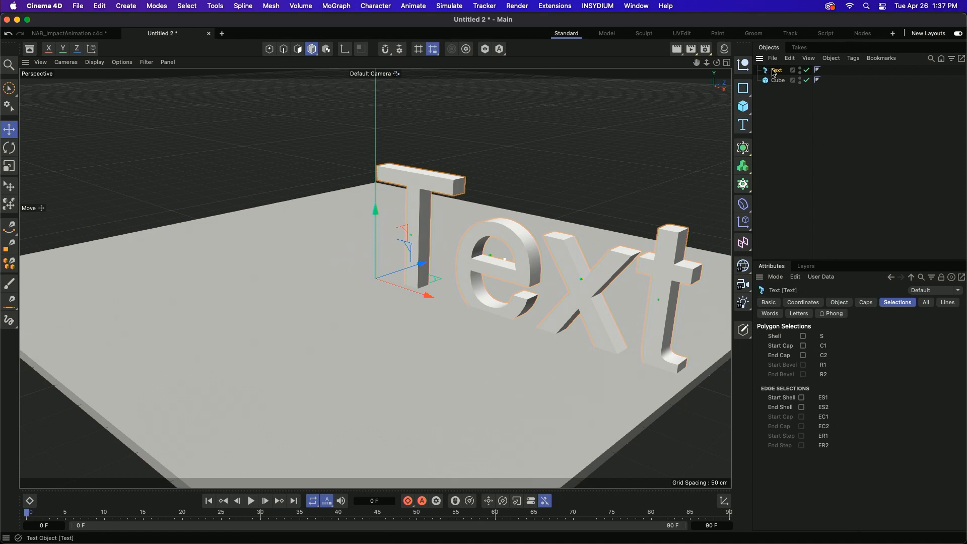
left_click(845, 305)
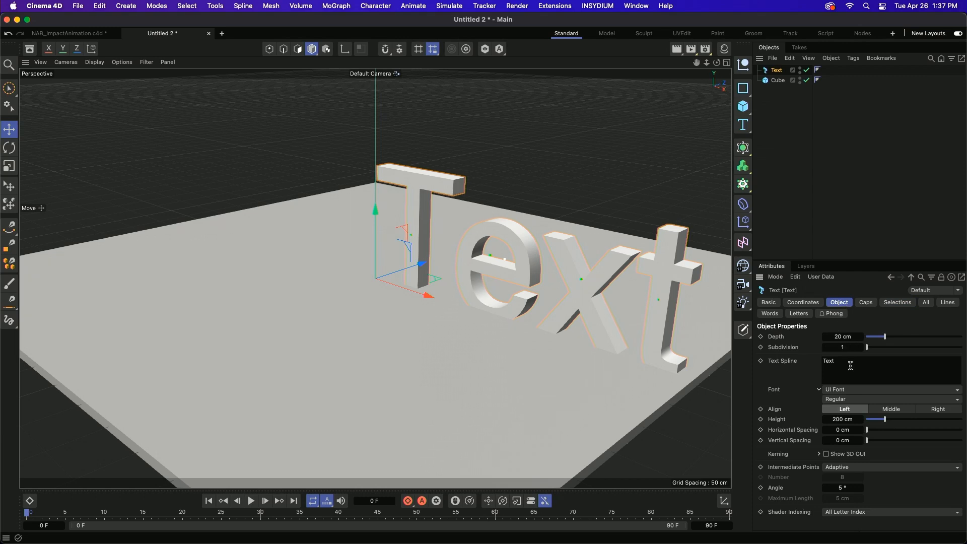
left_click(842, 360)
left_click_drag(842, 361, 824, 363)
type("IMPACT")
Step: Change the text's font to Futura
left_click(849, 393)
left_click(850, 393)
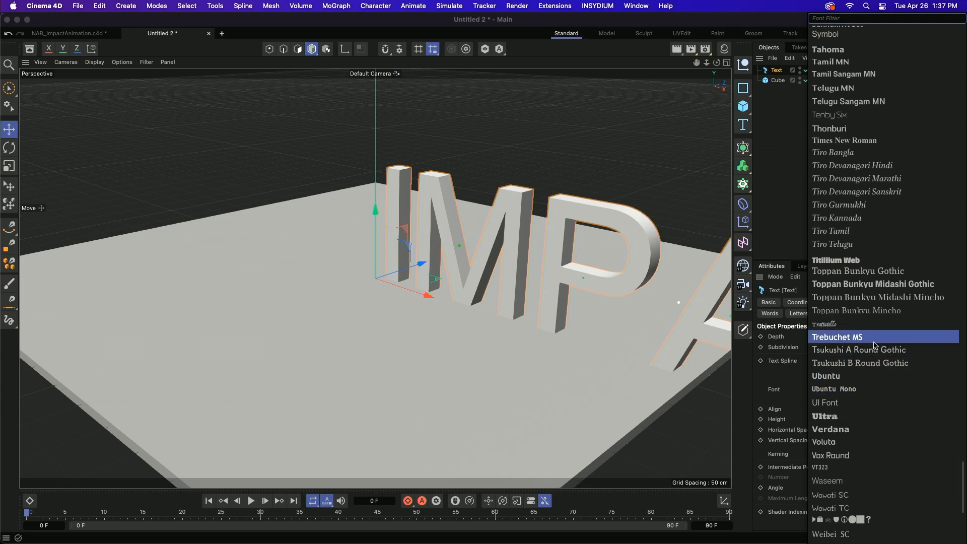
type("f")
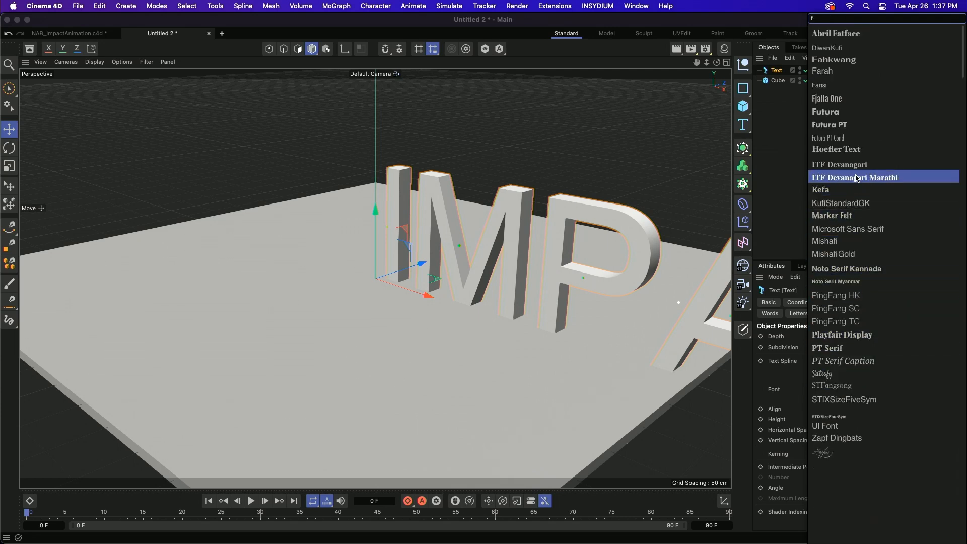
left_click(828, 111)
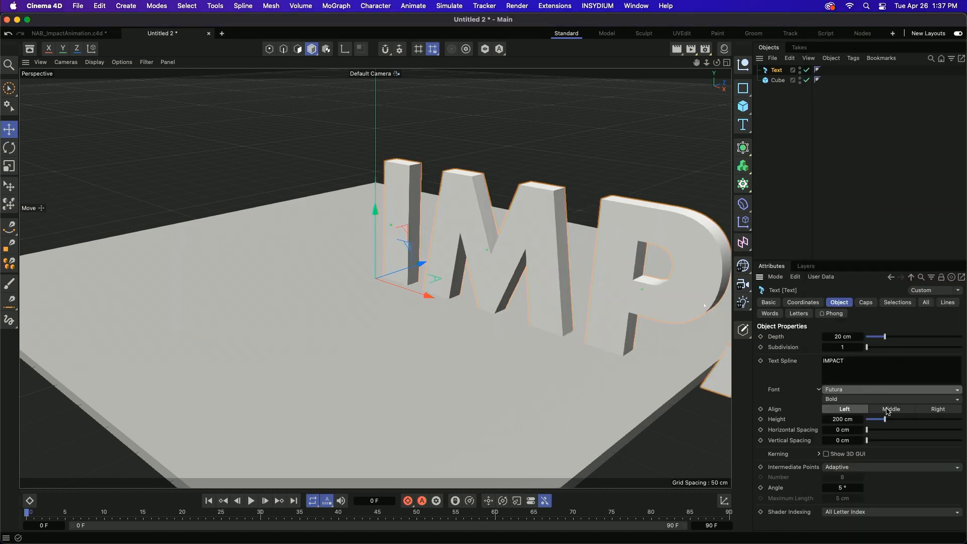
Step: Align the IMPACT text to the middle and set its height to 100 cm
left_click(887, 408)
left_click(853, 418)
type("100")
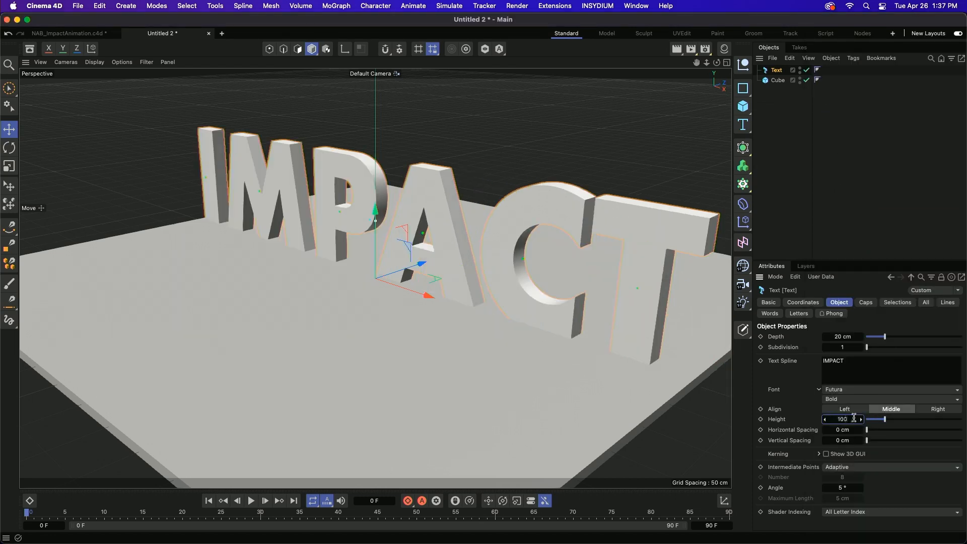
key("Return")
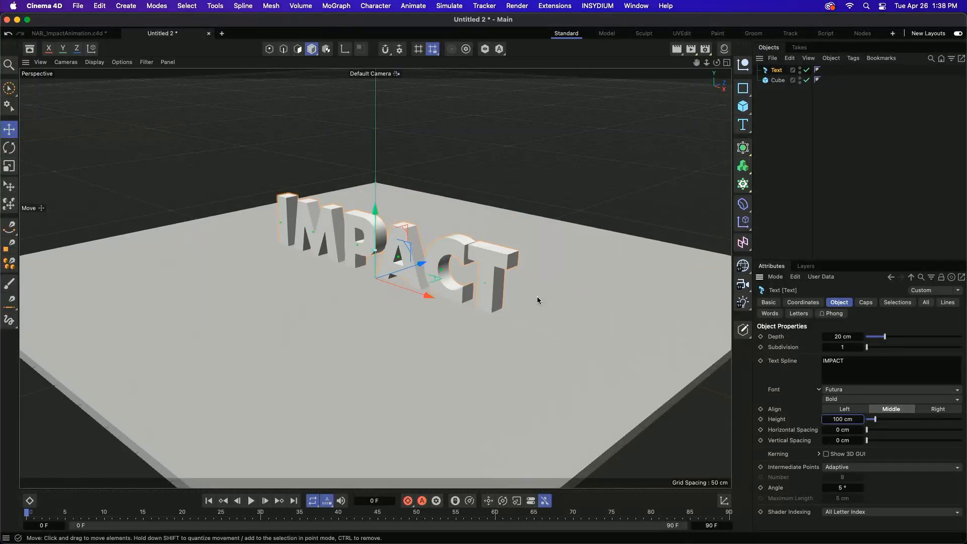
Step: Rotate the IMPACT text so it lies flat and raise it above the floor slab
key("r")
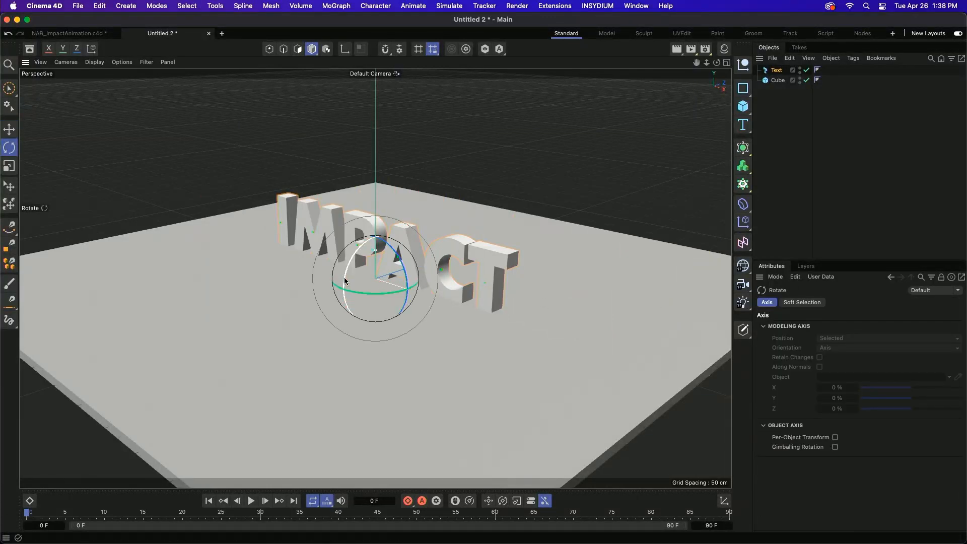
left_click_drag(346, 281, 379, 252)
key("e")
left_click_drag(375, 340, 455, 259)
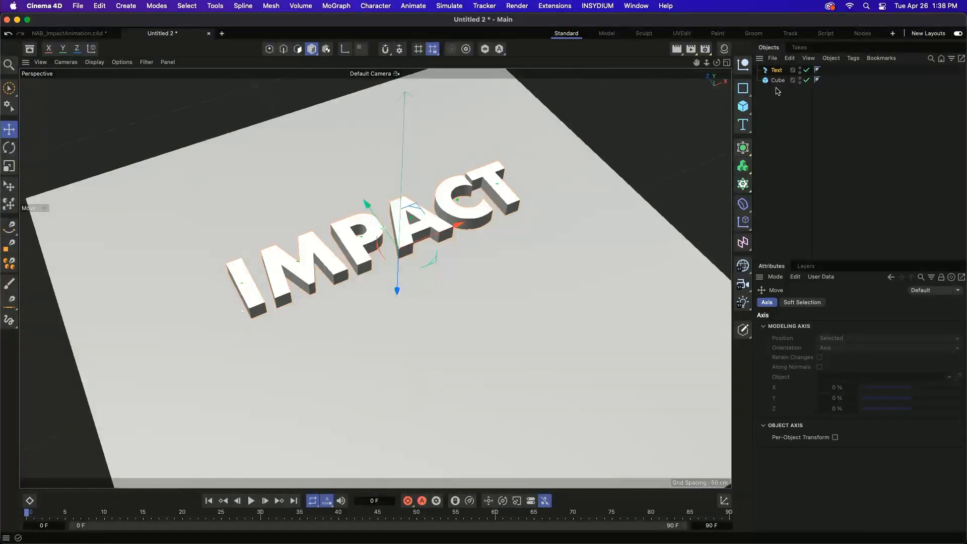
Step: Add a Bullet Rigid Body tag to the Text object
right_click(777, 72)
mouse_move(810, 71)
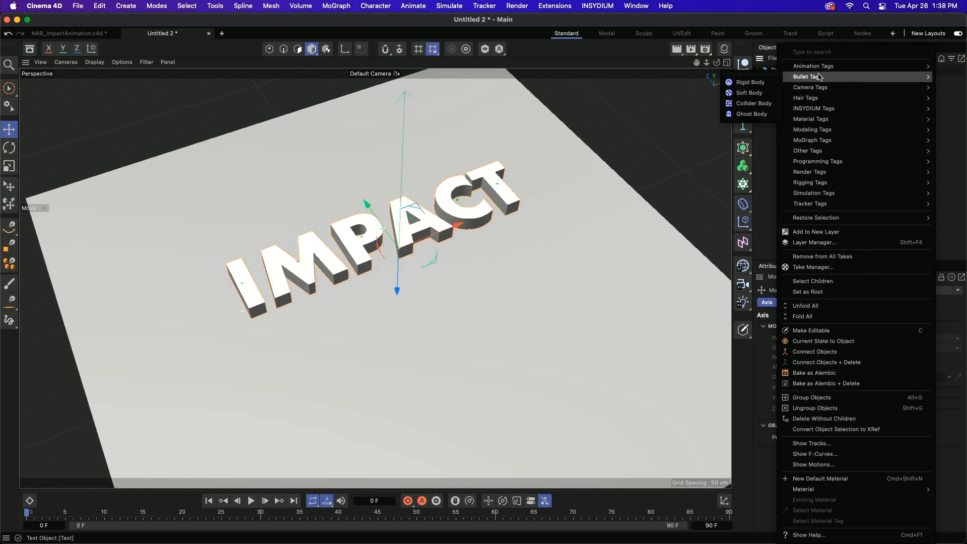
left_click(751, 83)
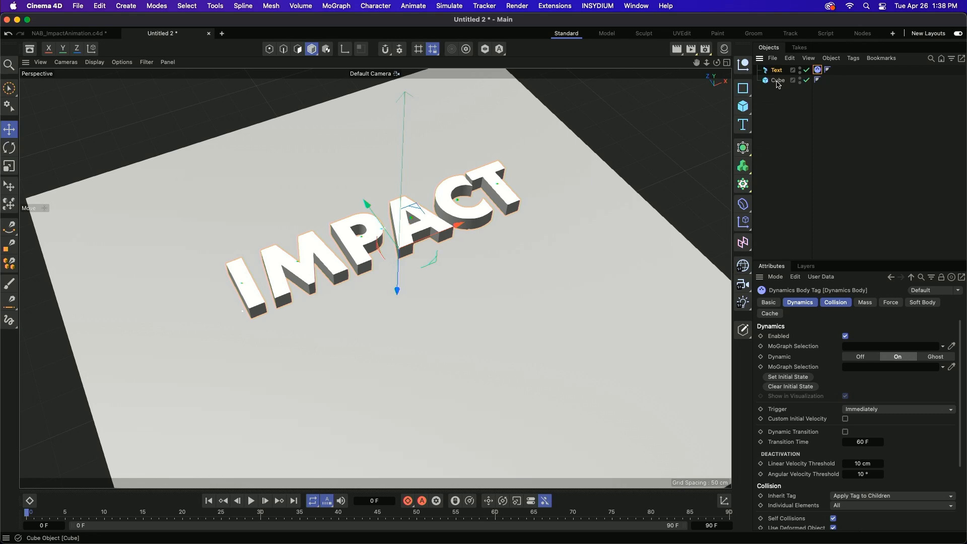
Step: Give the text's caps a round bevel with a size of 0.5 cm
left_click(776, 70)
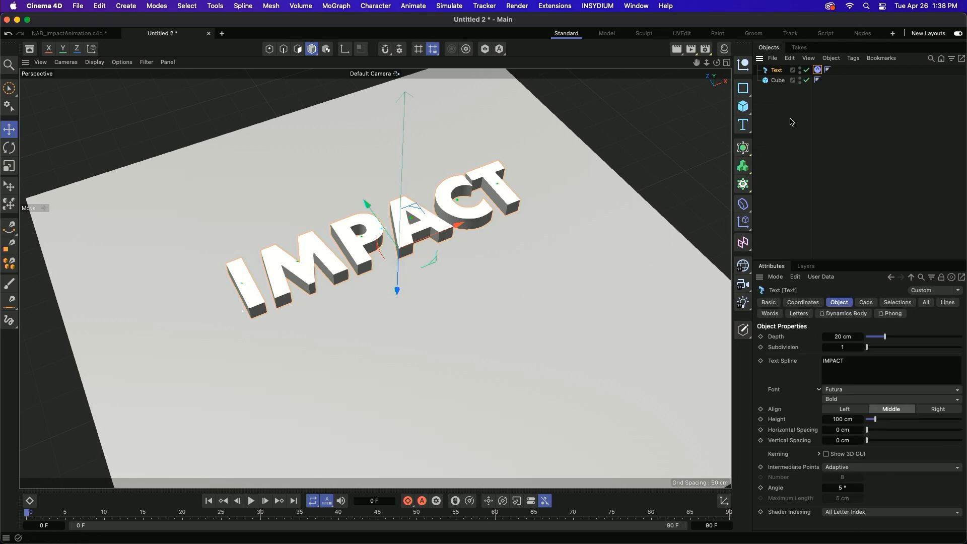
left_click(865, 302)
left_click(841, 393)
type("0.5")
key("Return")
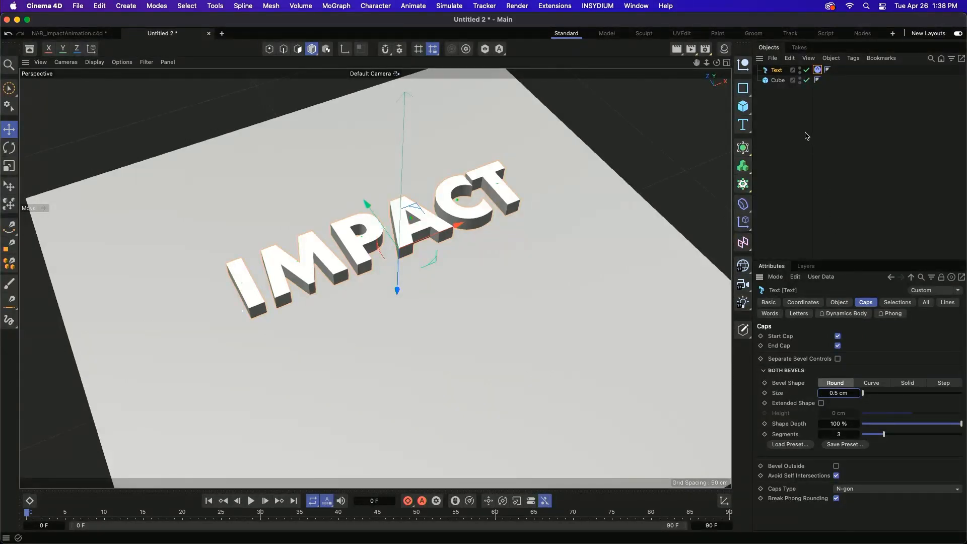
Step: Add a Bullet Collider Body tag to the Cube floor slab
right_click(771, 80)
left_click(770, 80)
right_click(770, 80)
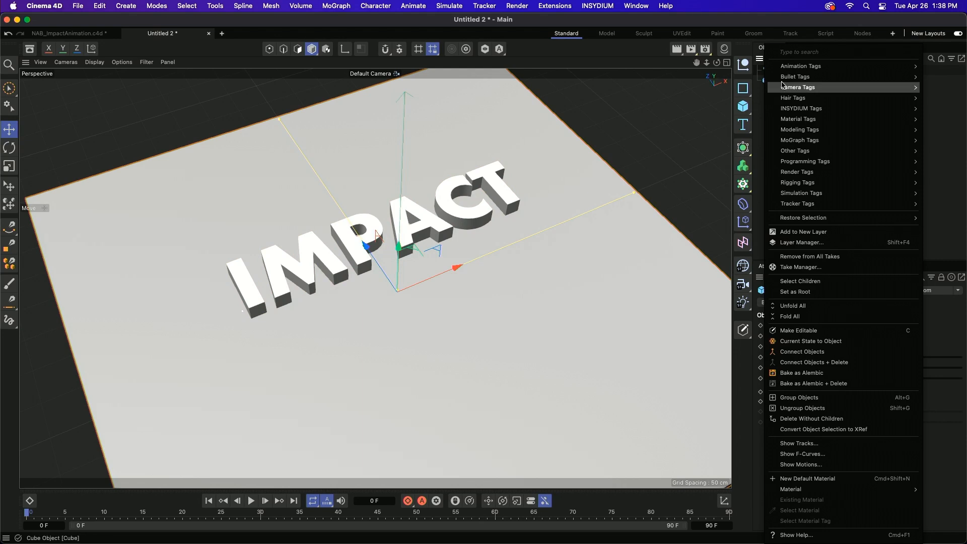
mouse_move(792, 78)
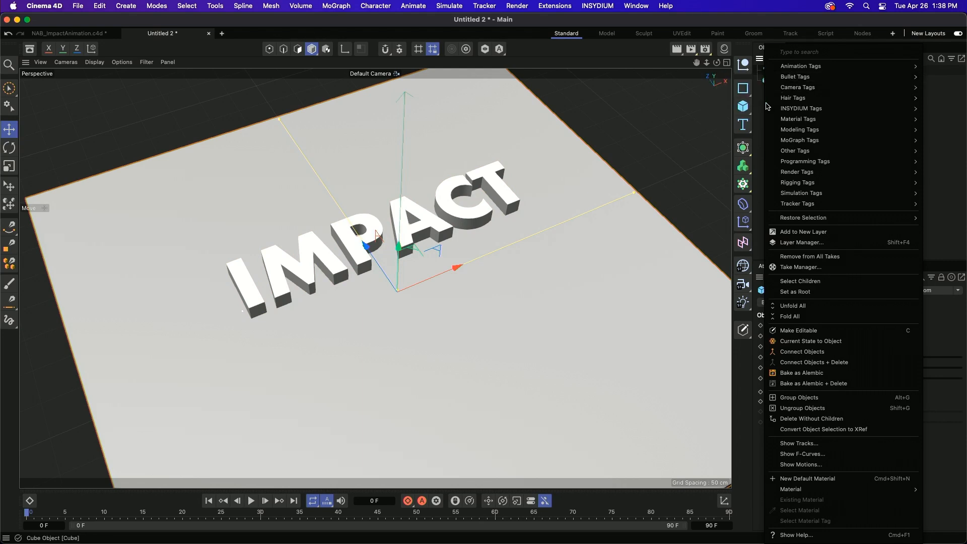
left_click(740, 103)
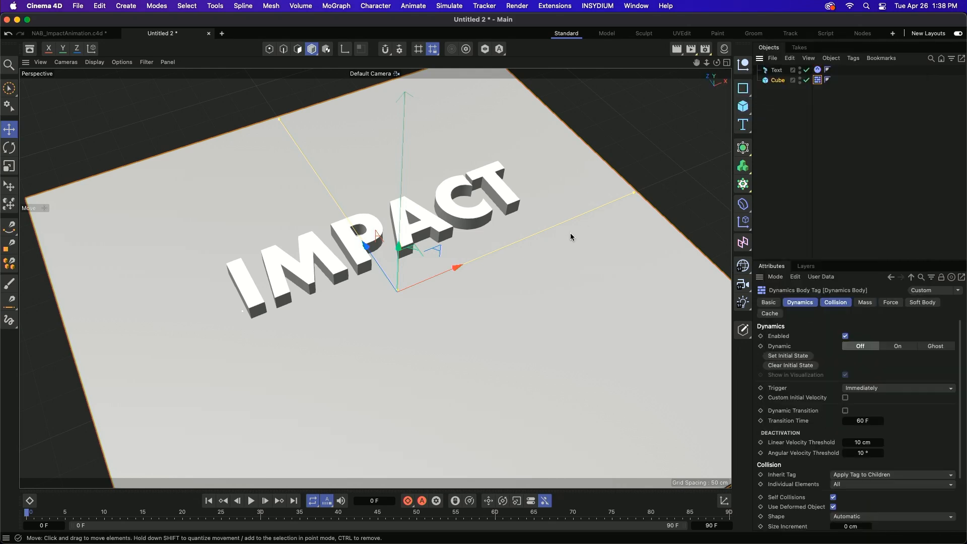
Step: Play the dynamics simulation to check how the letters fall on the slab, and return to its start
left_click(251, 500)
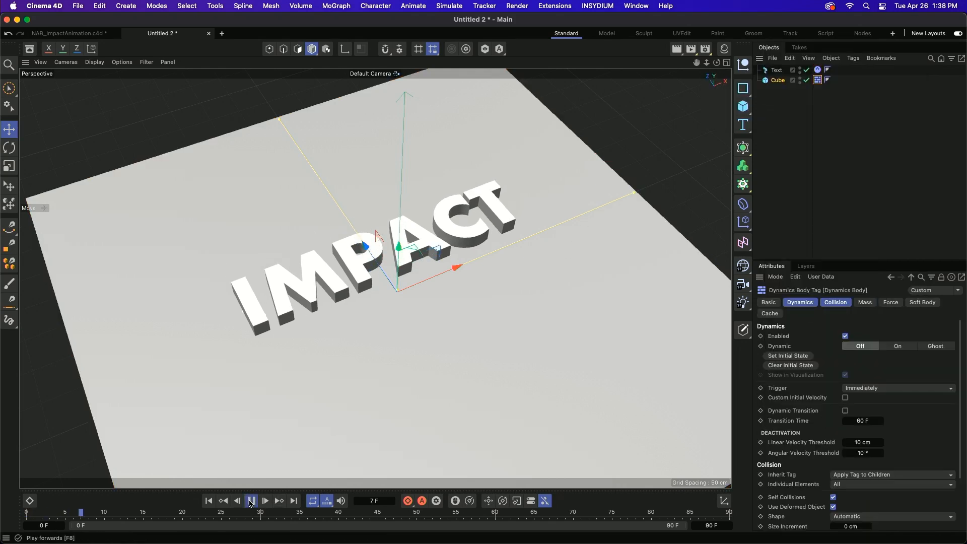
left_click(250, 500)
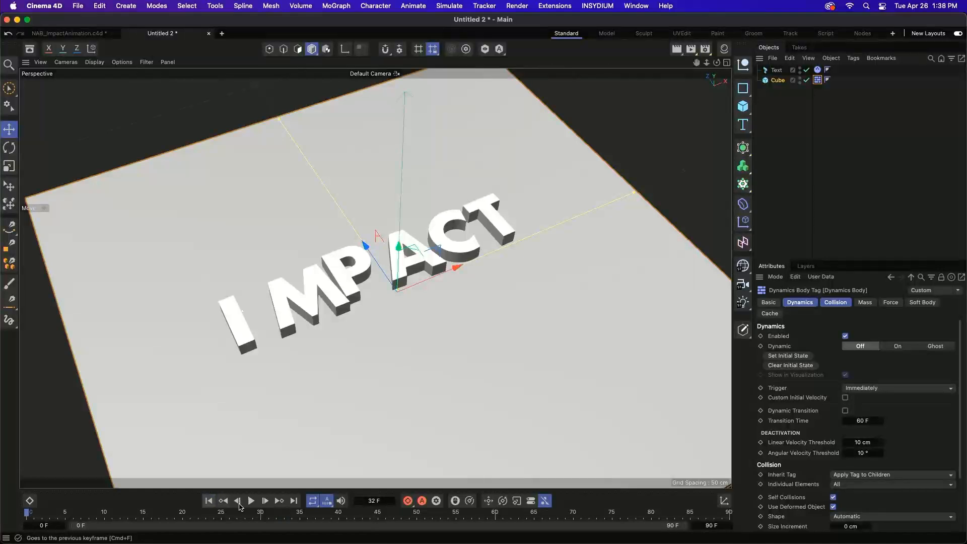
left_click(265, 500)
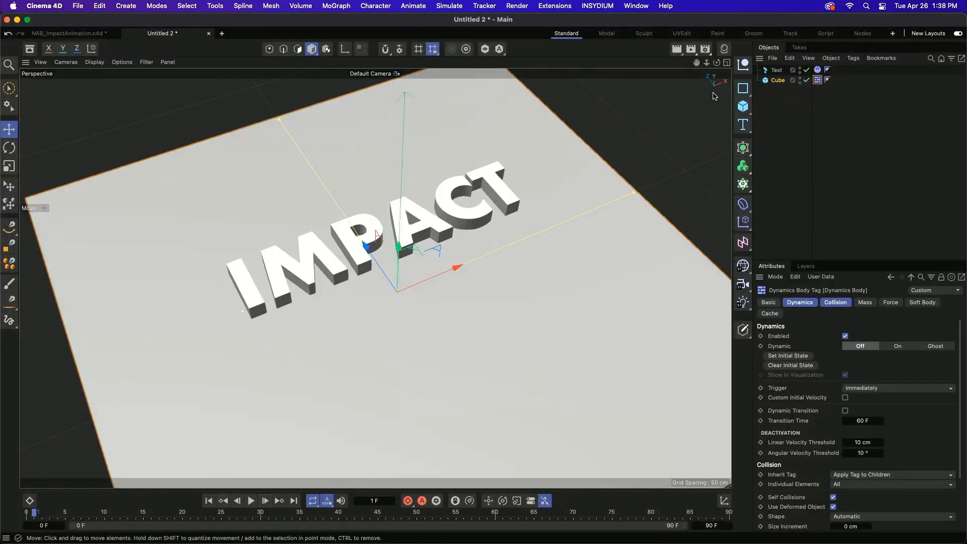
Step: Raise the IMPACT text higher above the slab and play the simulation from the first frame
left_click(775, 70)
left_click_drag(397, 288, 398, 248)
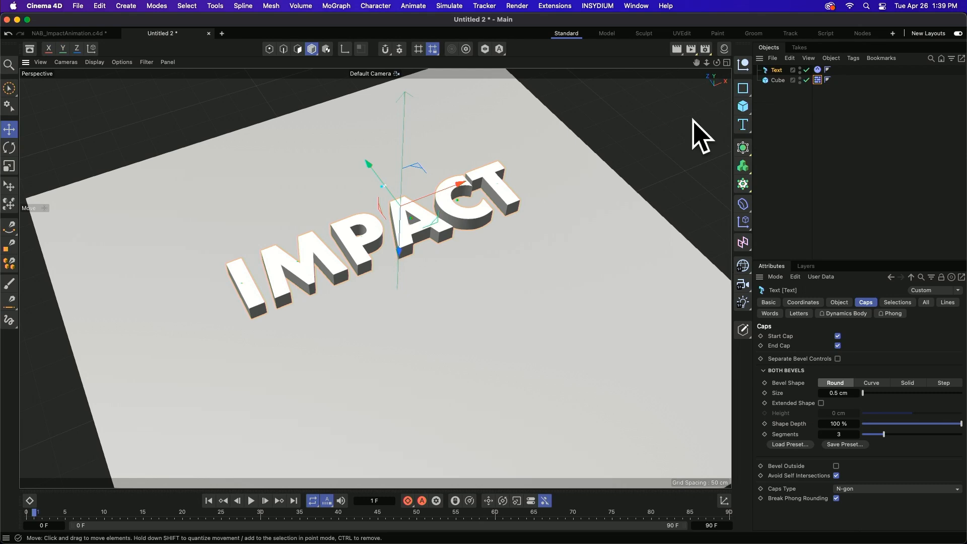
left_click_drag(399, 252, 399, 227)
left_click(209, 500)
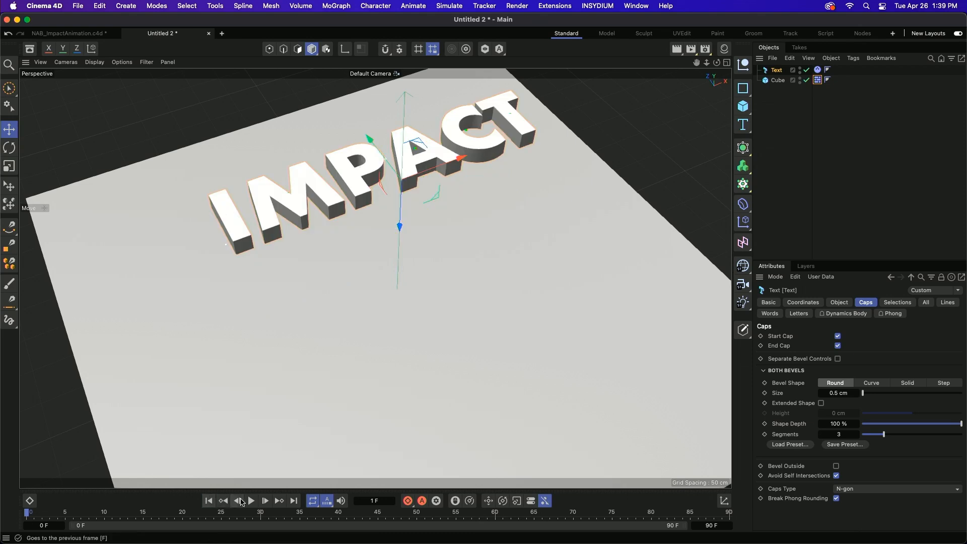
left_click(251, 500)
left_click(251, 500)
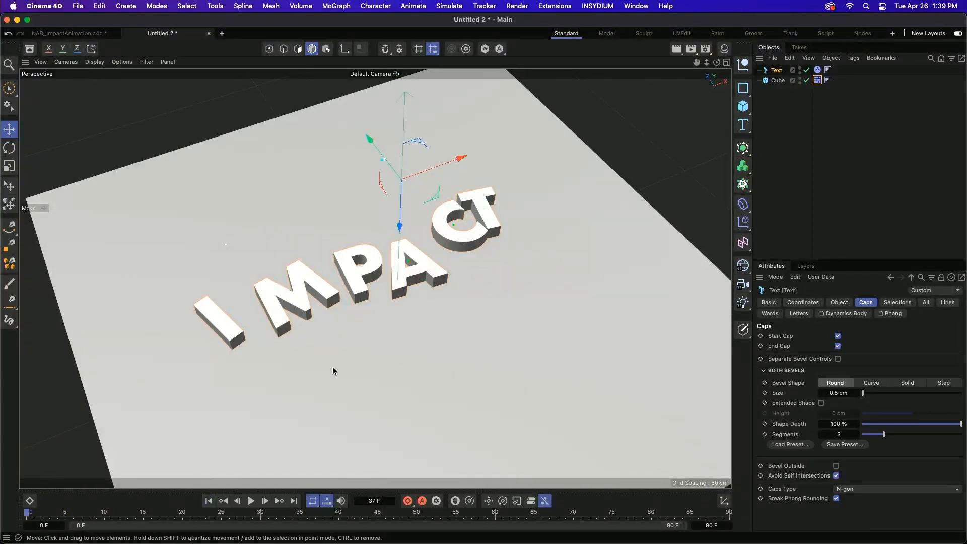
Step: Lower the IMPACT text slightly towards the slab and replay the simulation, stopping at frame 40
key("shift+f")
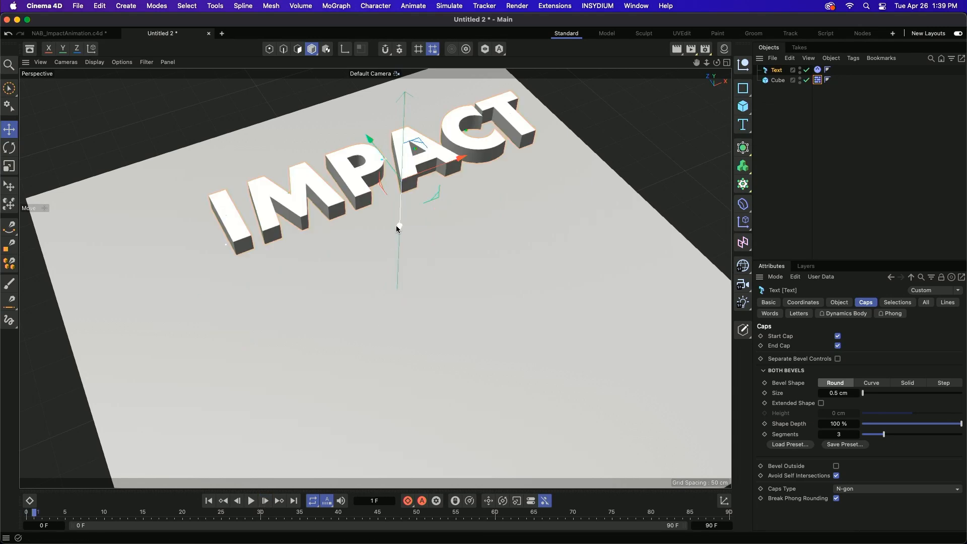
left_click(252, 501)
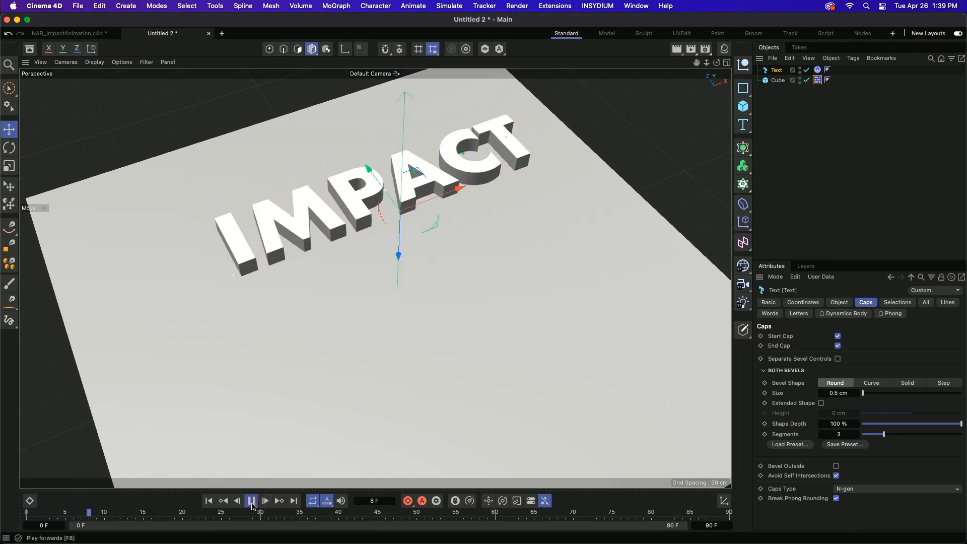
left_click(251, 500)
left_click(210, 501)
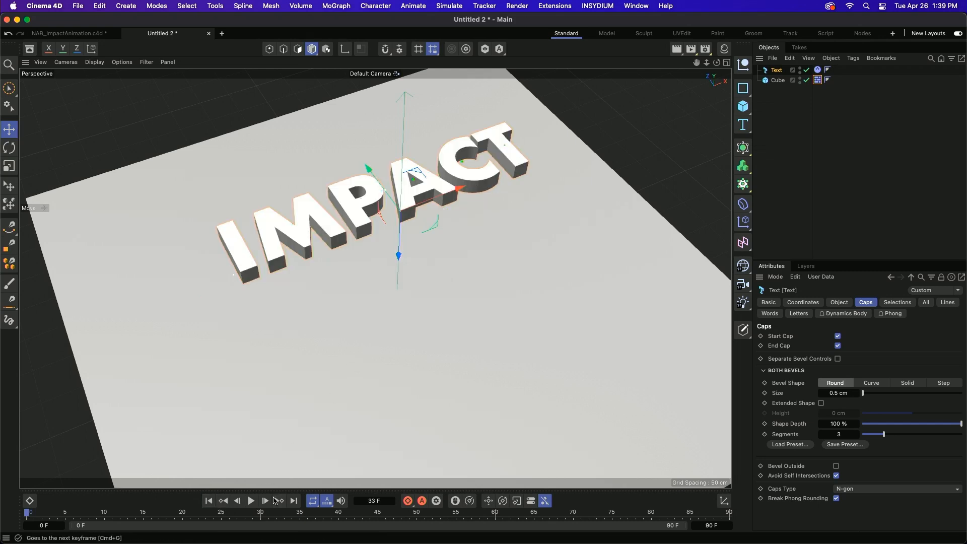
left_click(252, 500)
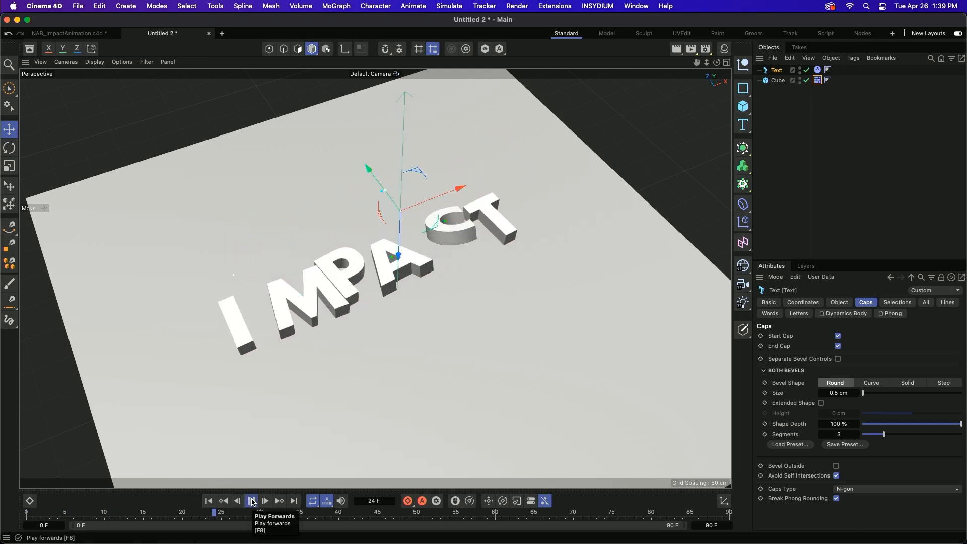
left_click(251, 501)
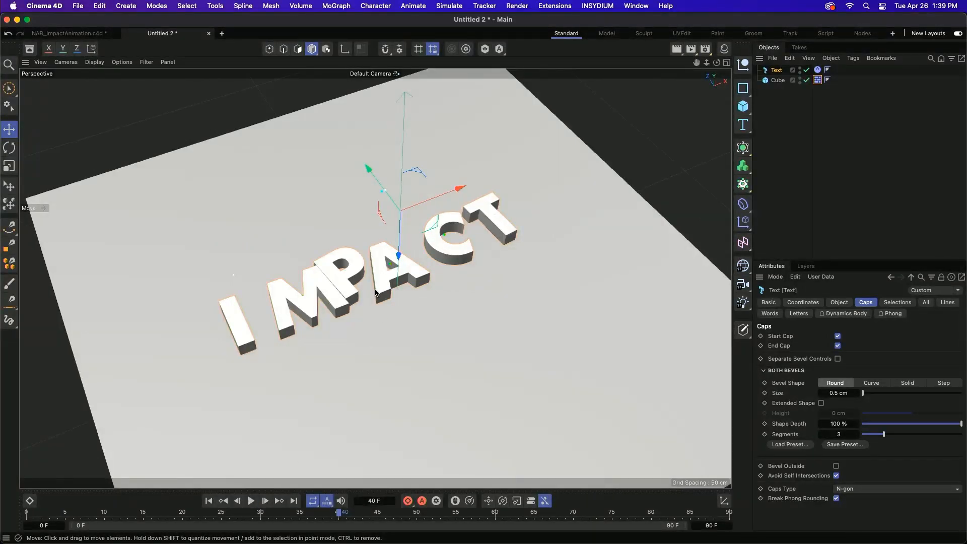
Step: Add a Voronoi Fracture object and make the Cube floor slab its child
left_click_drag(375, 292, 394, 283, "alt")
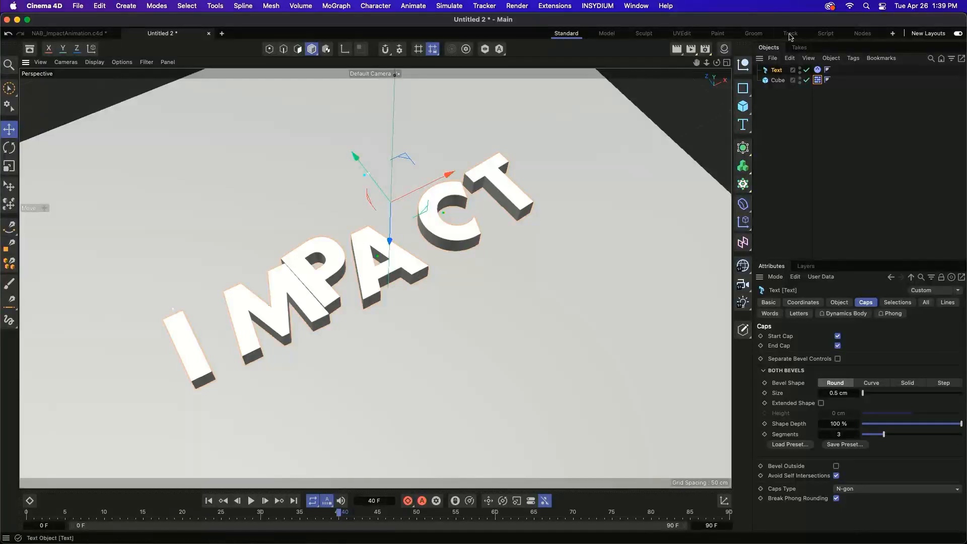
left_click(778, 81)
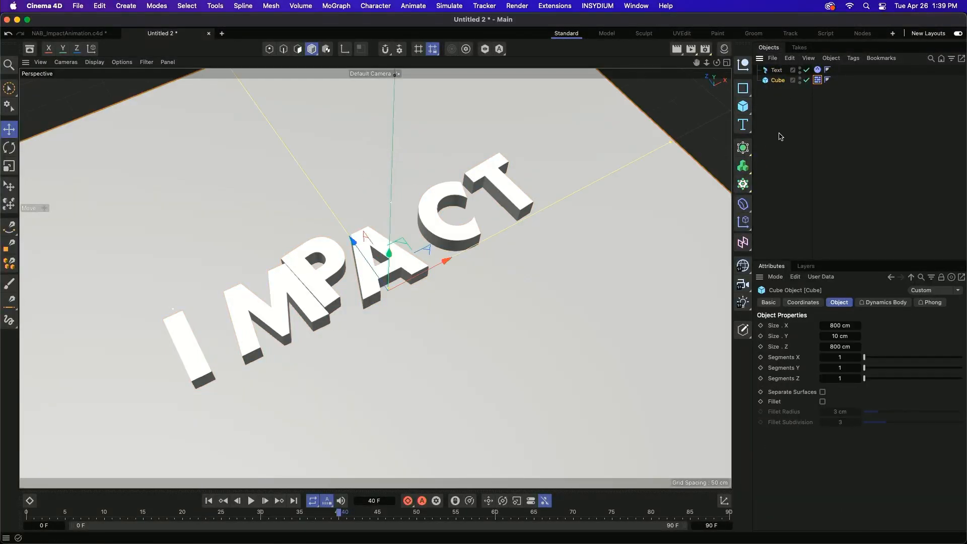
left_click_drag(744, 184, 788, 253)
left_click(778, 91)
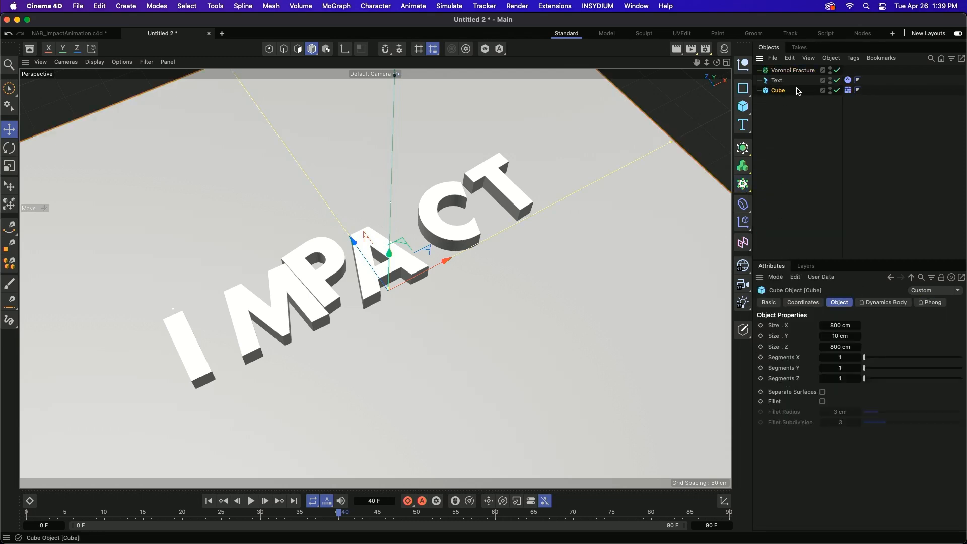
left_click_drag(779, 91, 780, 73)
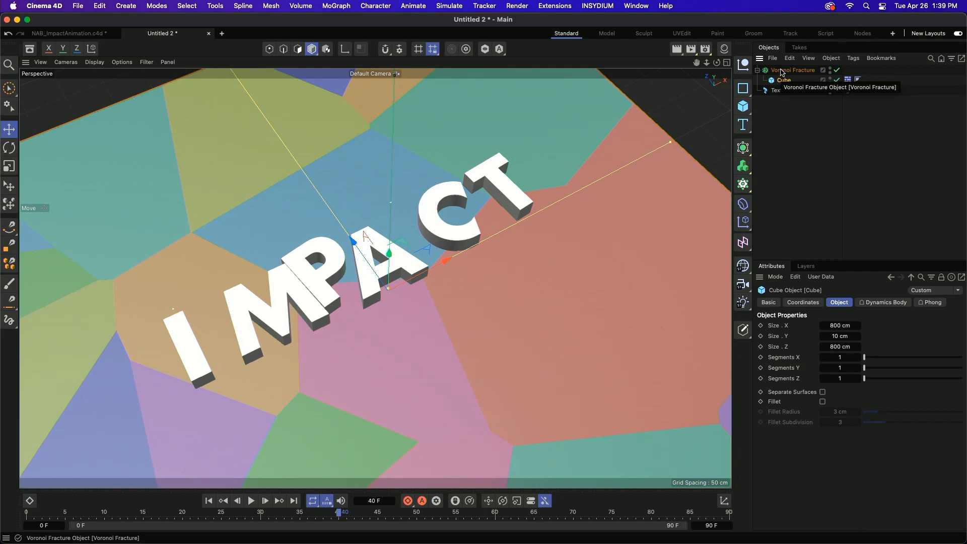
Step: Set the Voronoi Fracture's point source to the Normal distribution type with a standard deviation of 0.04
left_click(782, 72)
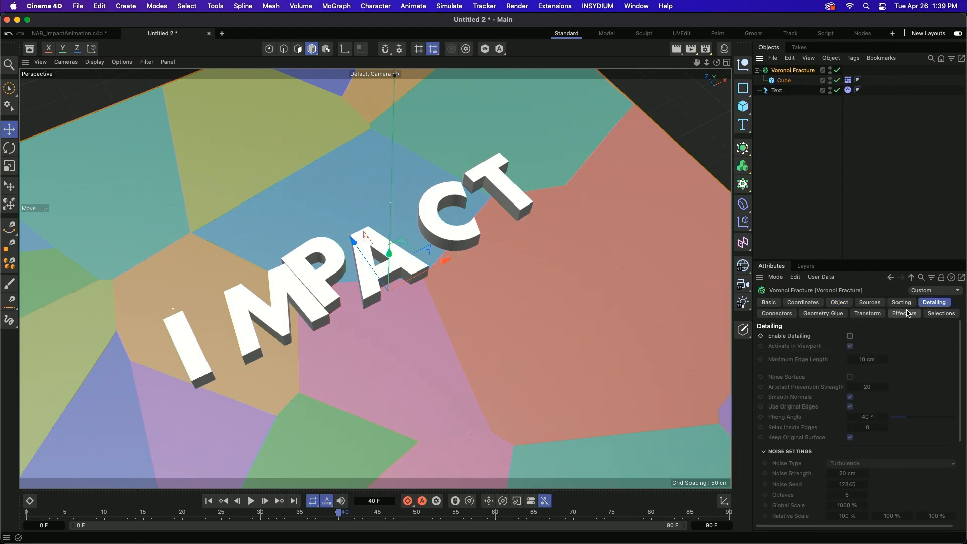
left_click(870, 302)
left_click(839, 367)
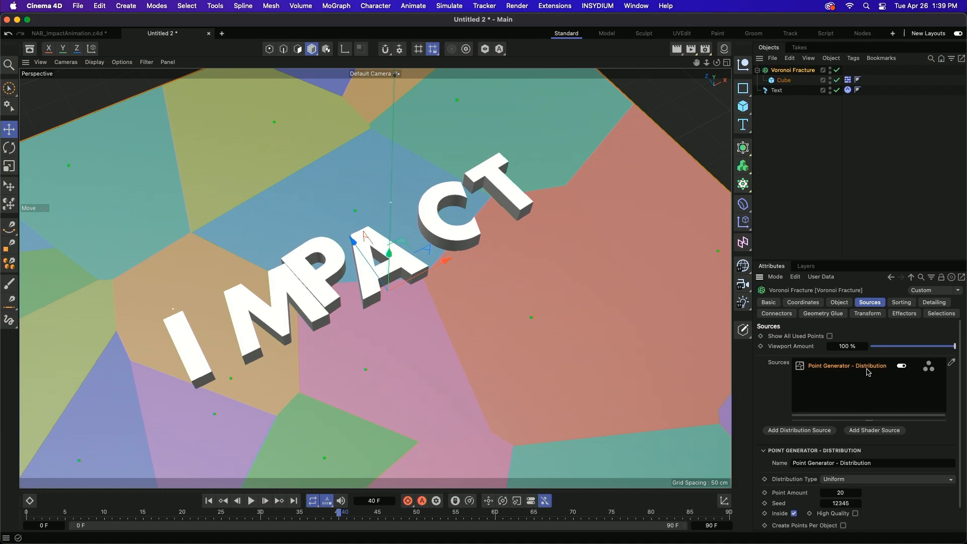
left_click_drag(827, 261, 828, 180)
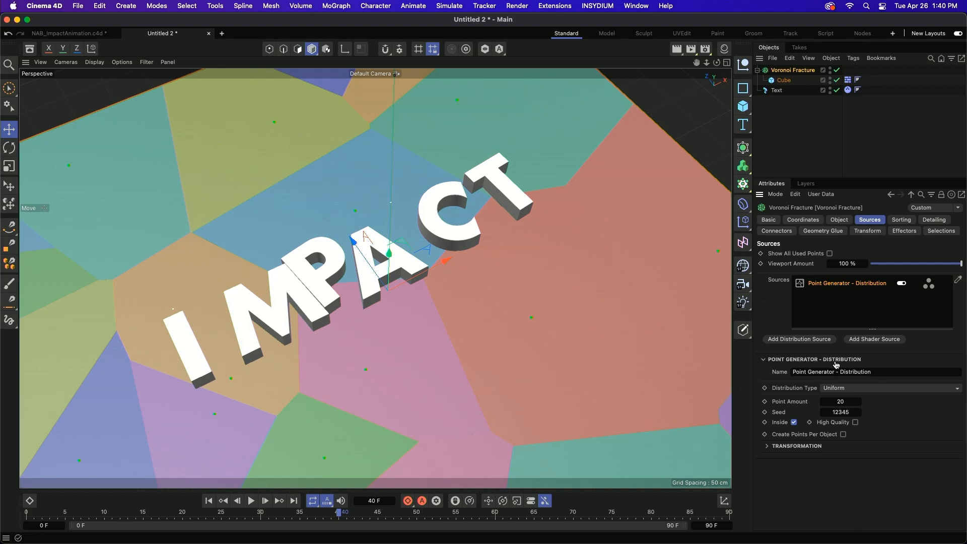
left_click(838, 388)
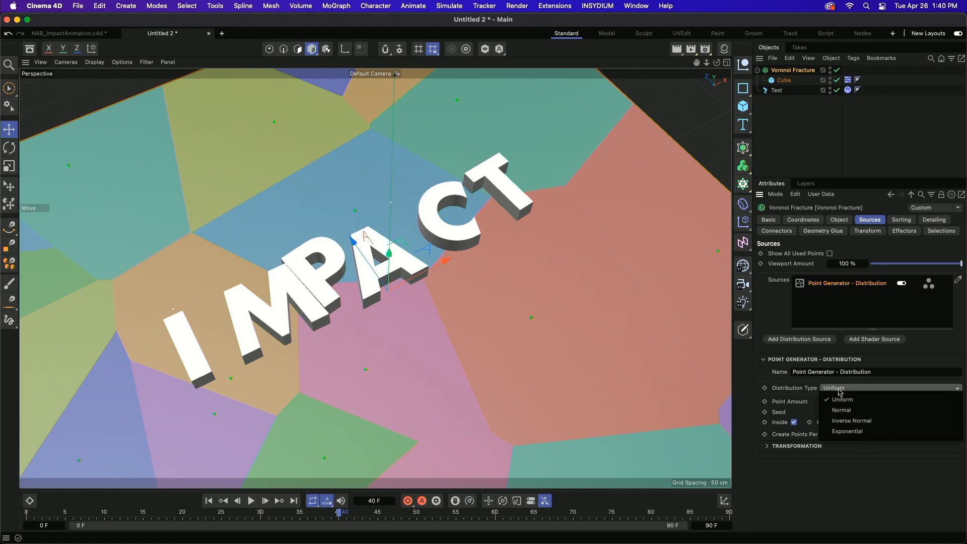
left_click(847, 410)
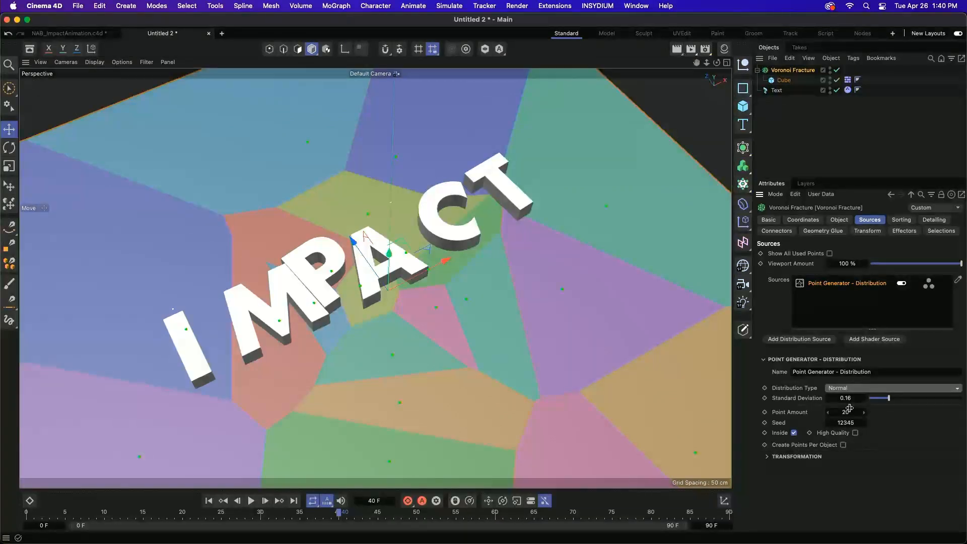
mouse_move(888, 397)
left_mouse_down()
mouse_move(873, 400)
mouse_move(911, 401)
mouse_move(872, 403)
left_mouse_up()
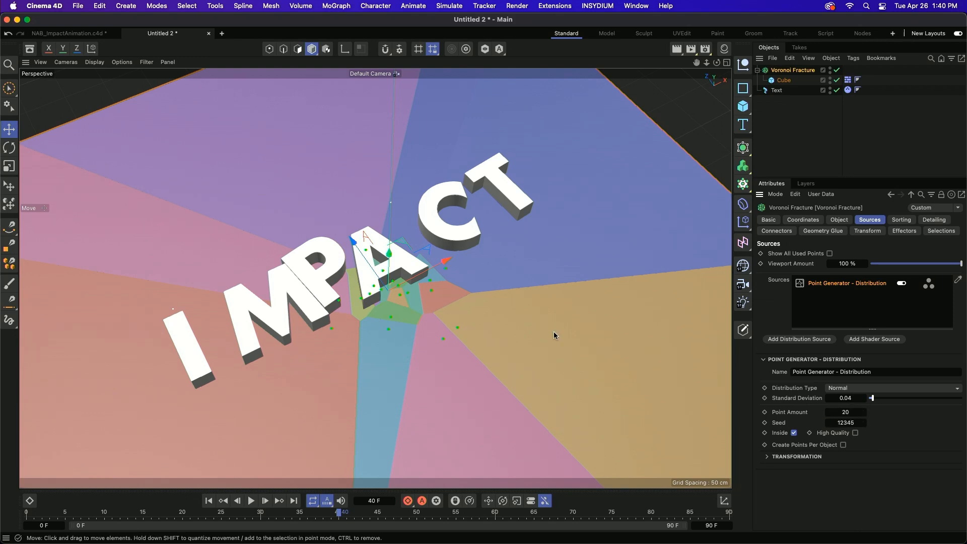
Step: Shift the Voronoi Fracture about 38 cm along Z towards the letters and set its source's point amount to 400
left_click_drag(340, 244, 334, 215)
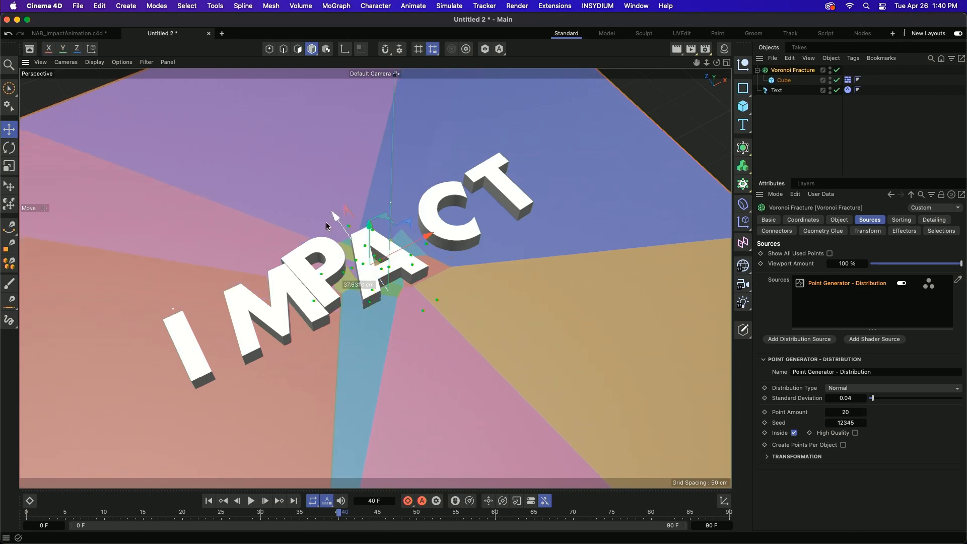
left_click(850, 412)
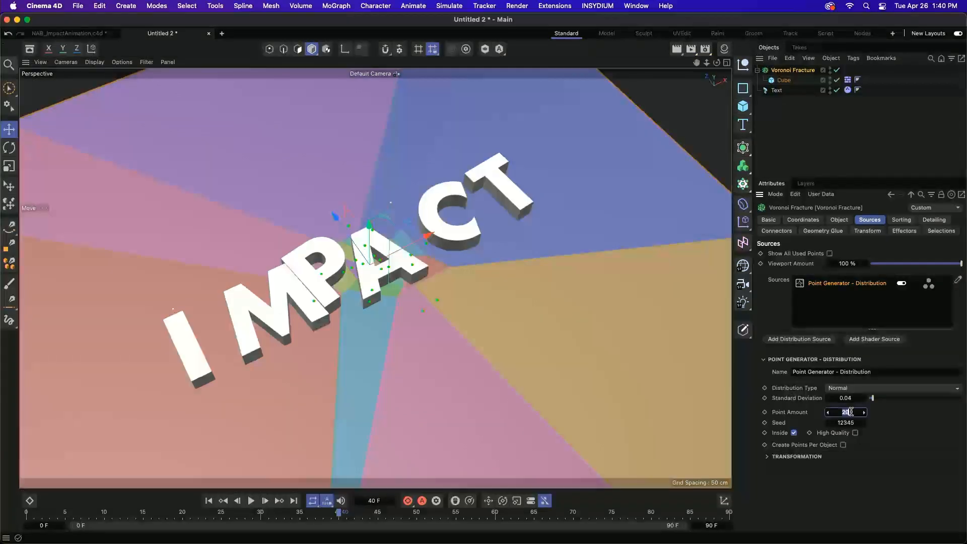
type("400")
key("Return")
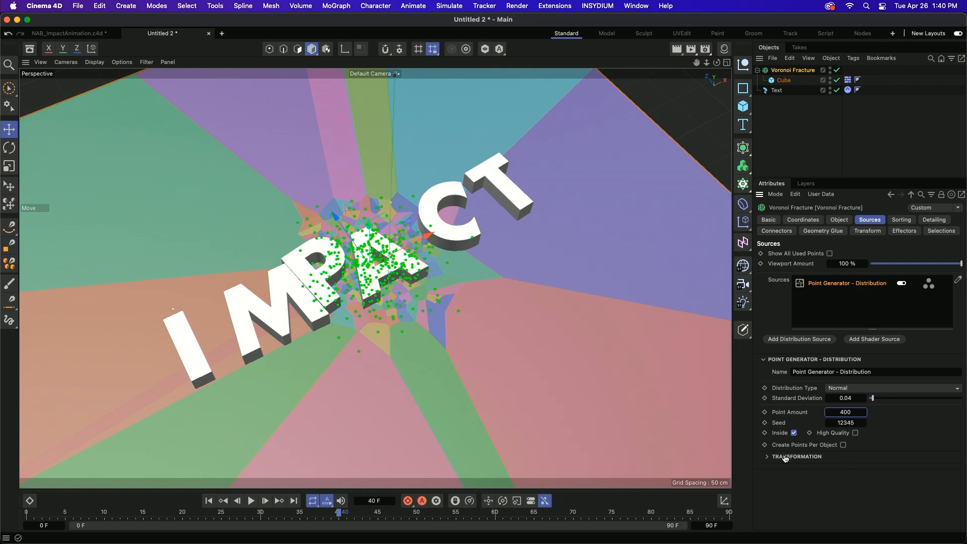
Step: Scale the point distribution to 3.46 in X and 0.61 in Z so the small fragments follow the word
left_click(766, 456)
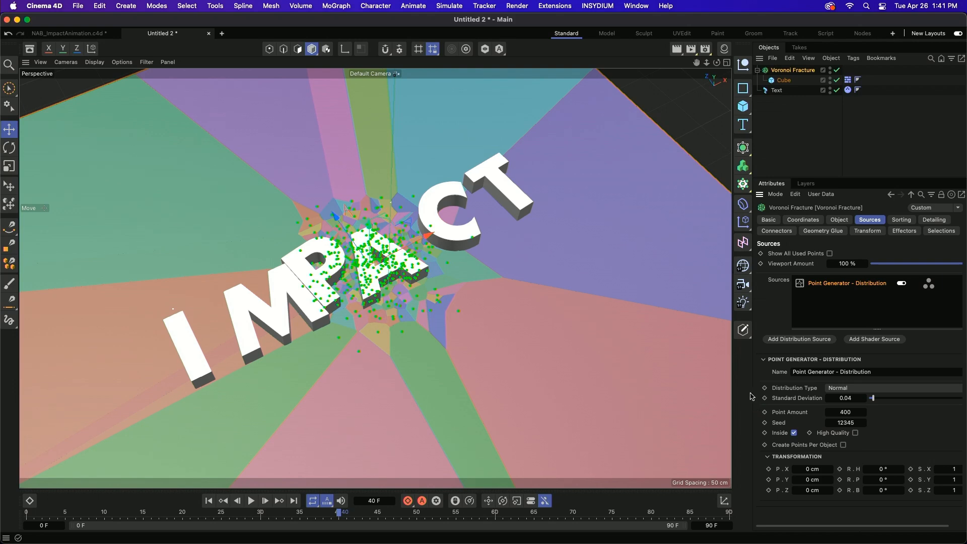
left_click_drag(750, 373, 682, 366)
mouse_move(889, 469)
left_mouse_down()
mouse_move(924, 469)
mouse_move(888, 470)
left_mouse_up()
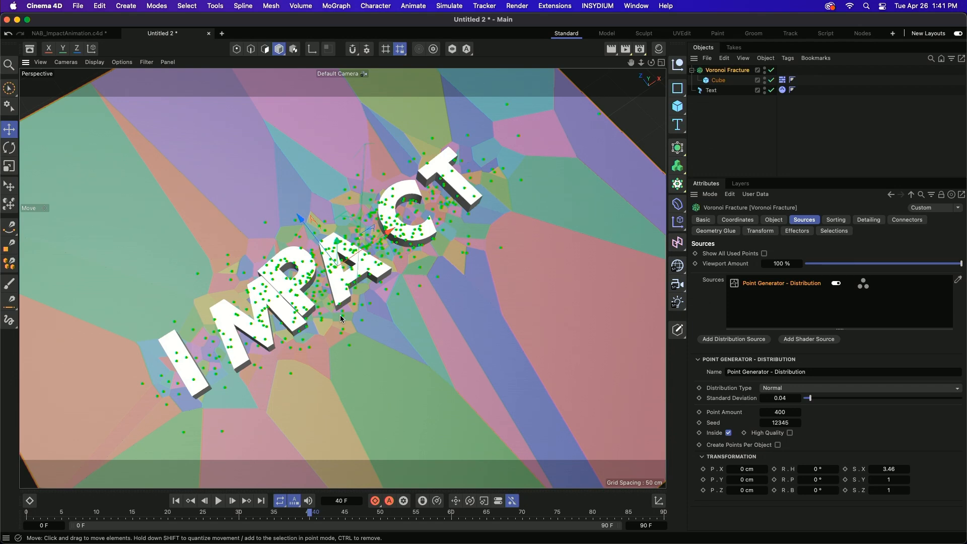
left_click_drag(887, 490, 867, 490)
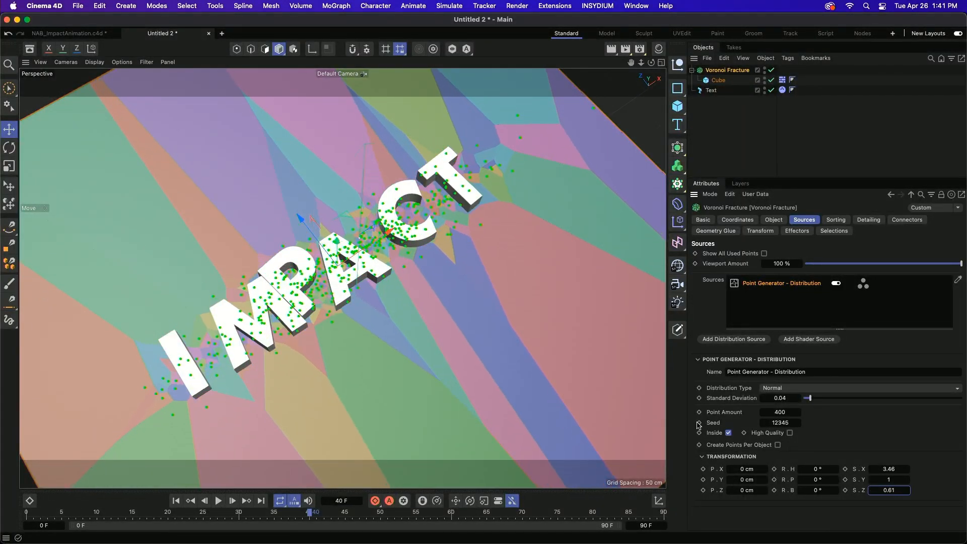
Step: Add a second distribution source, toggle the first source off and on to compare, and select the new source
right_click_drag(337, 277, 370, 277, "alt")
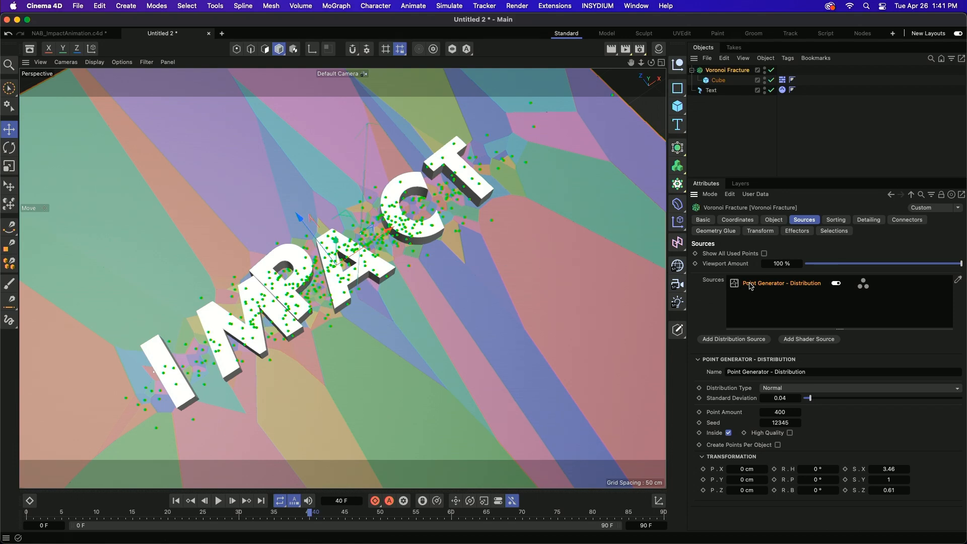
left_click(733, 342)
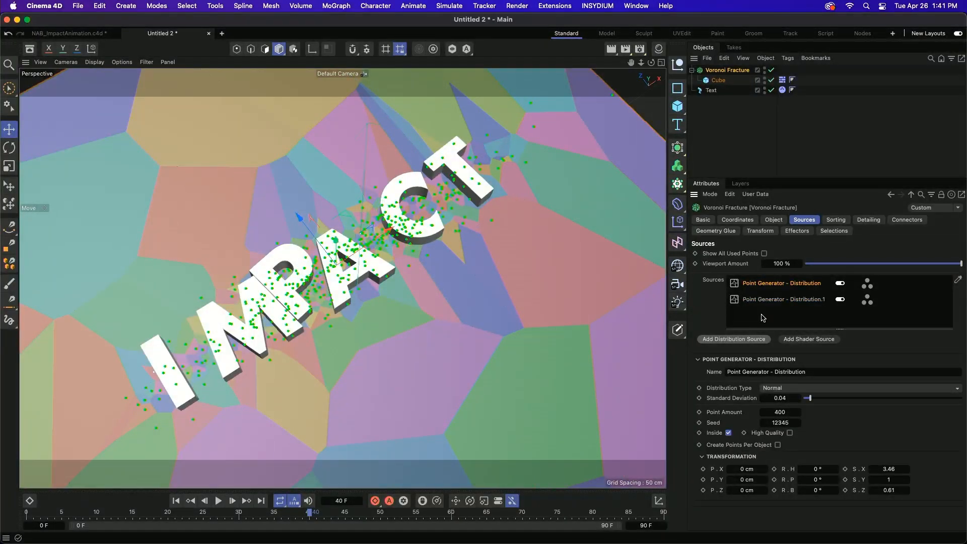
left_click(839, 283)
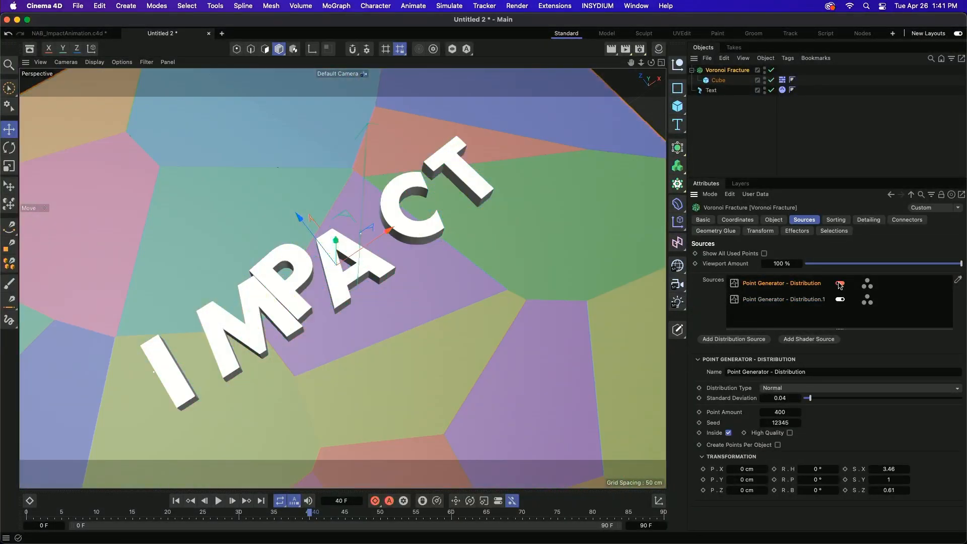
left_click(839, 283)
left_click(800, 300)
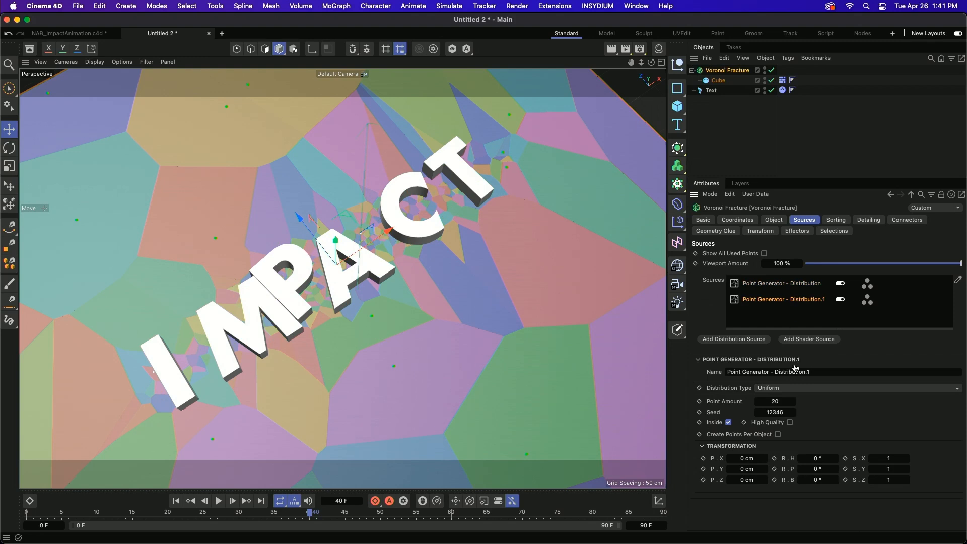
Step: Set the second source to Normal distribution with a standard deviation of 0.08 and 200 points
left_click(813, 387)
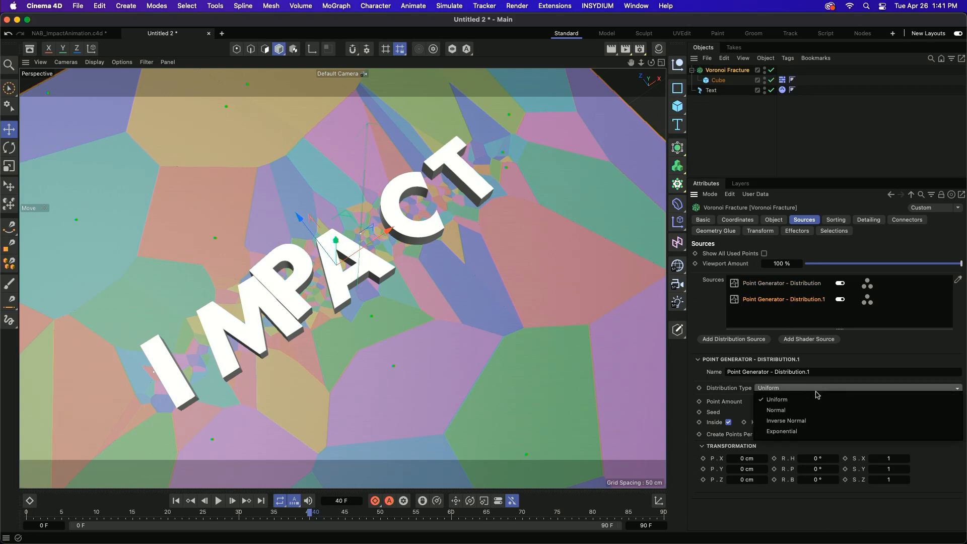
left_click(792, 410)
left_click_drag(836, 400, 819, 402)
left_click(798, 412)
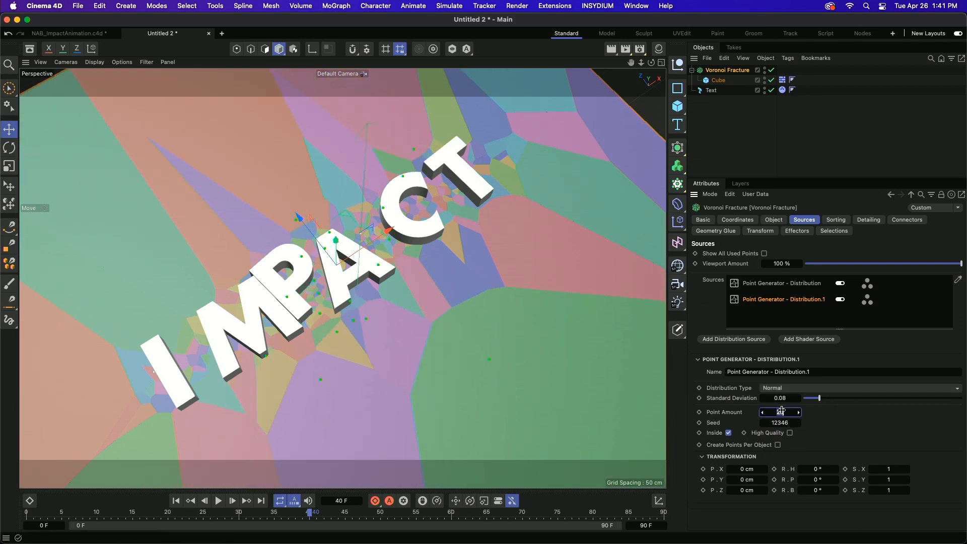
type("0")
key("Return")
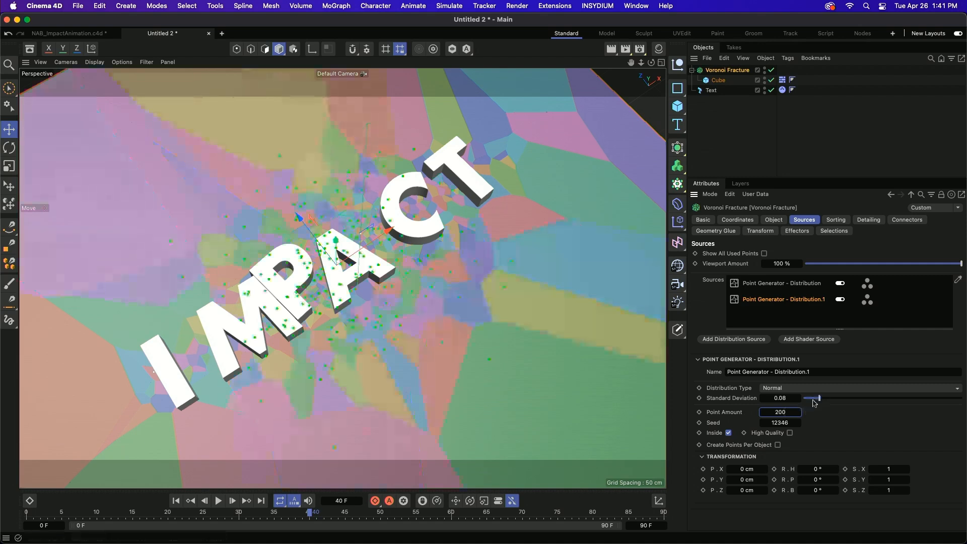
Step: Scale the second source's point distribution to 2.22 in X and about 0.88 in Z
scroll(889, 469, "up", 1)
scroll(889, 468, "up", 20)
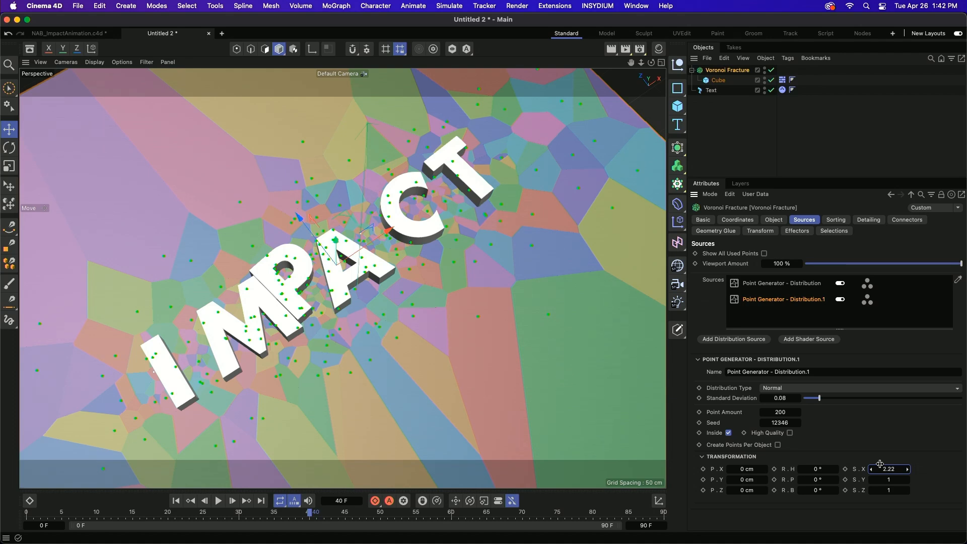
left_click_drag(886, 488, 880, 488)
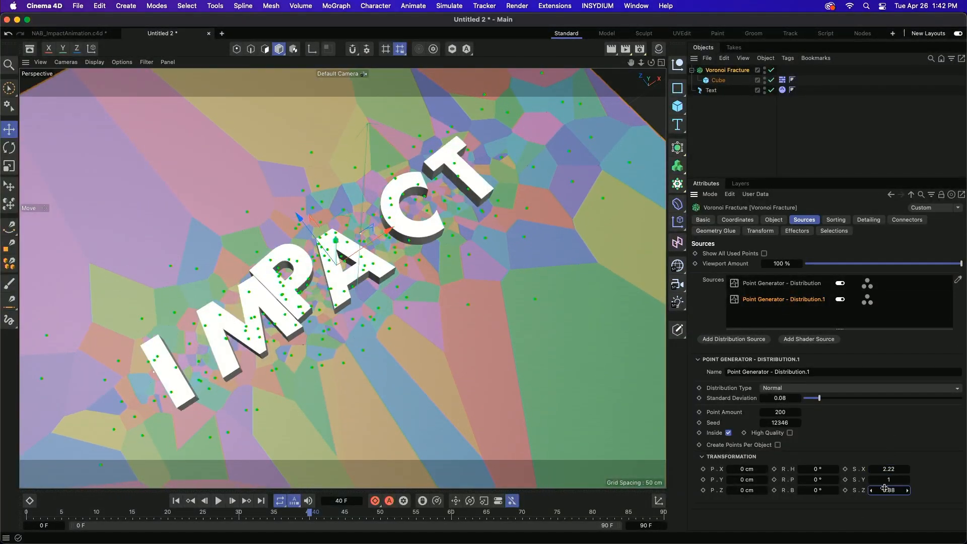
Step: Add a third distribution source of type Normal with 100 points and an X scale of 1.74
left_click(743, 341)
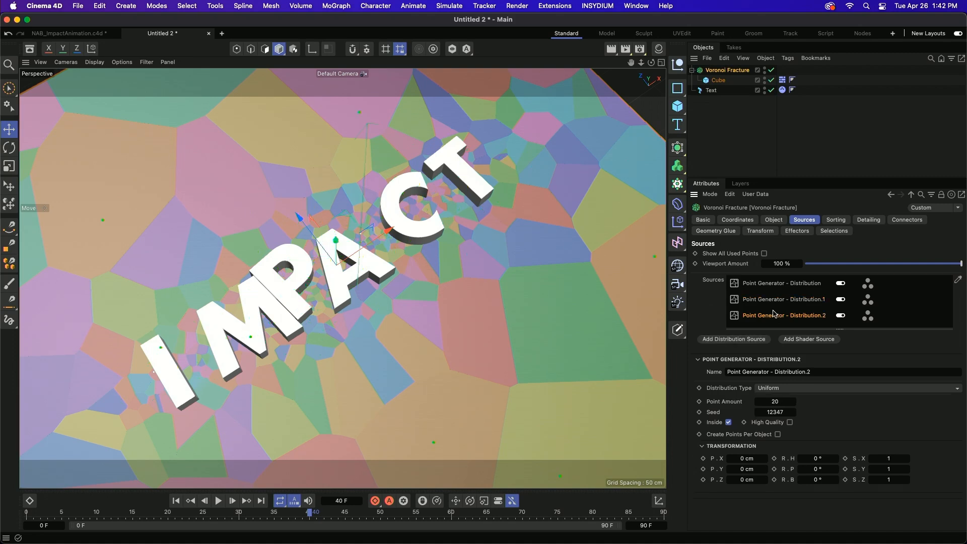
left_click(776, 392)
left_click(789, 411)
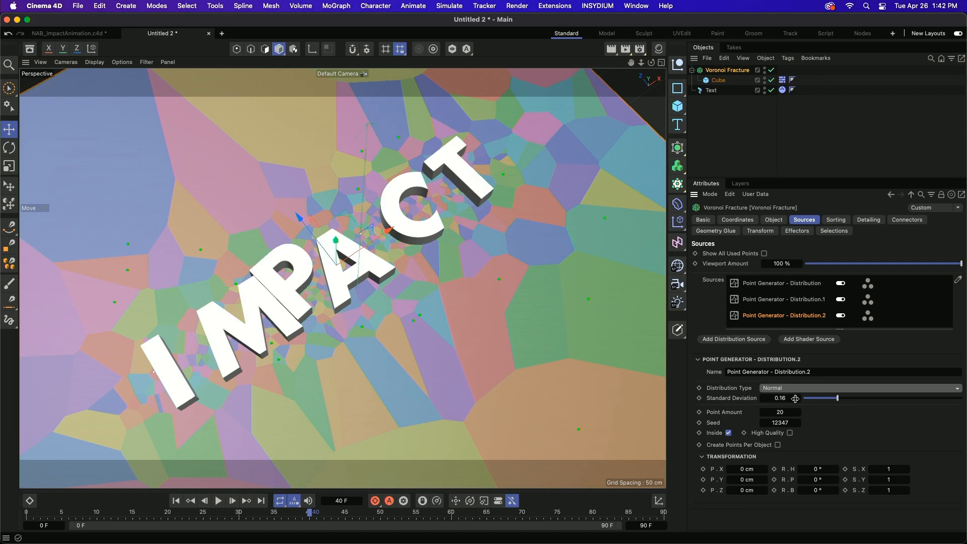
left_click(789, 412)
type("10")
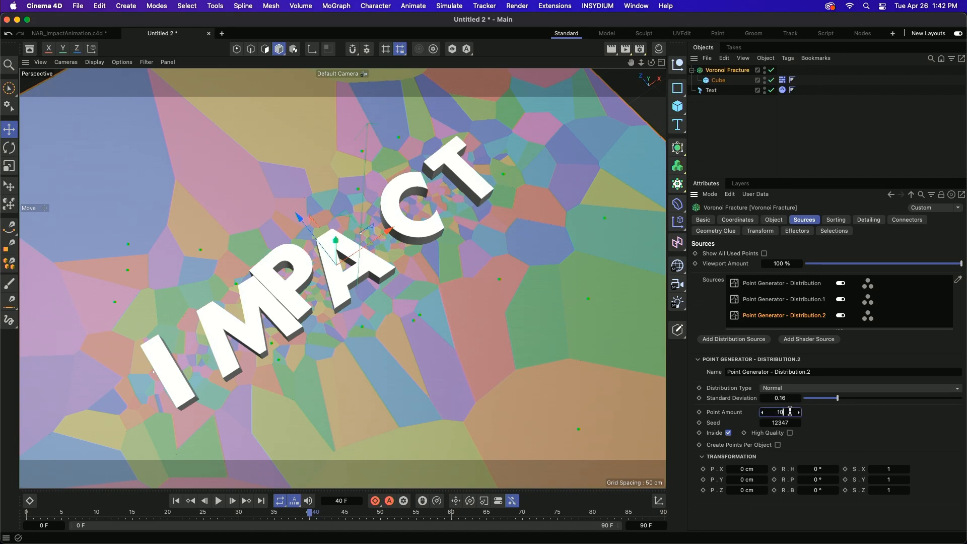
type("0")
left_click(886, 466)
left_click_drag(886, 465, 923, 465)
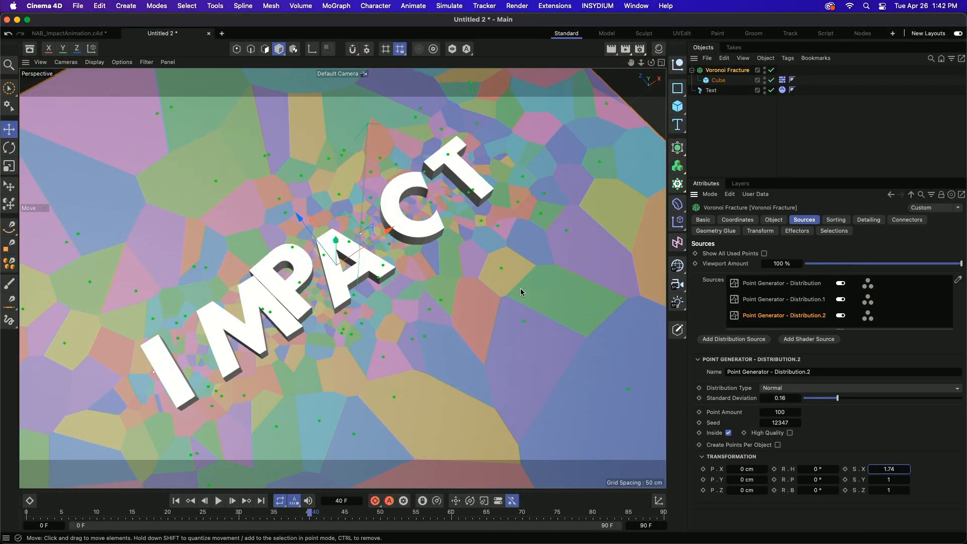
Step: Switch the three distribution sources off and back on one at a time to compare each one's fracture pattern
left_click(840, 316)
left_click(840, 299)
left_click(840, 282)
left_click(840, 284)
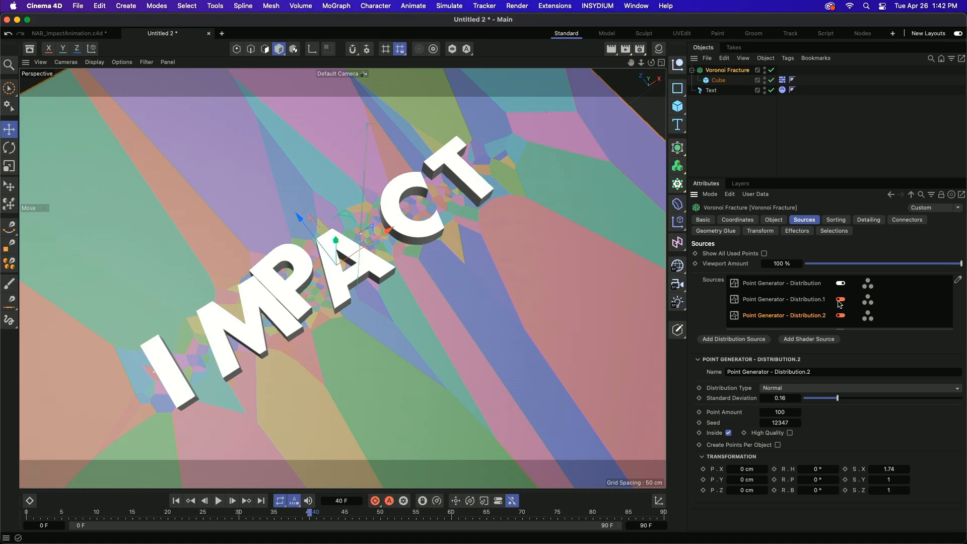
left_click(840, 299)
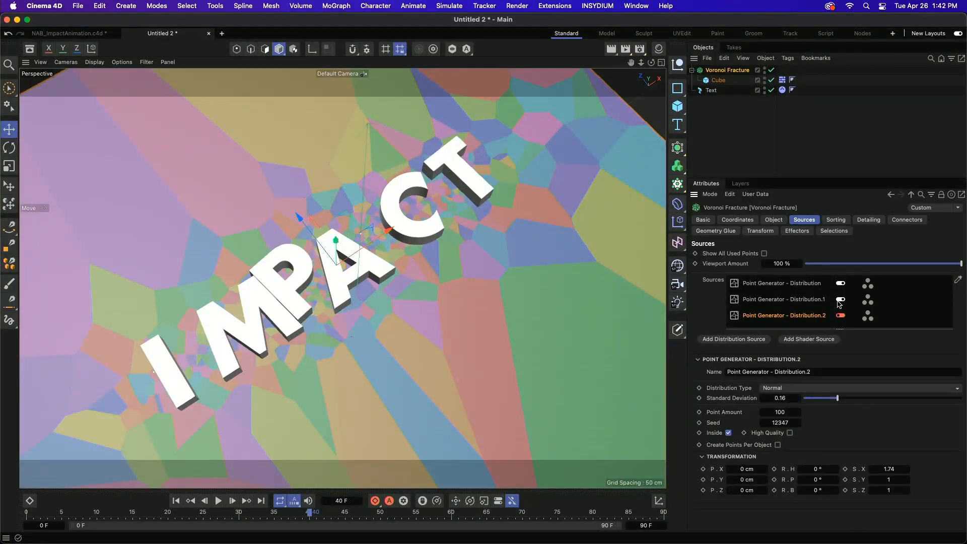
left_click(841, 315)
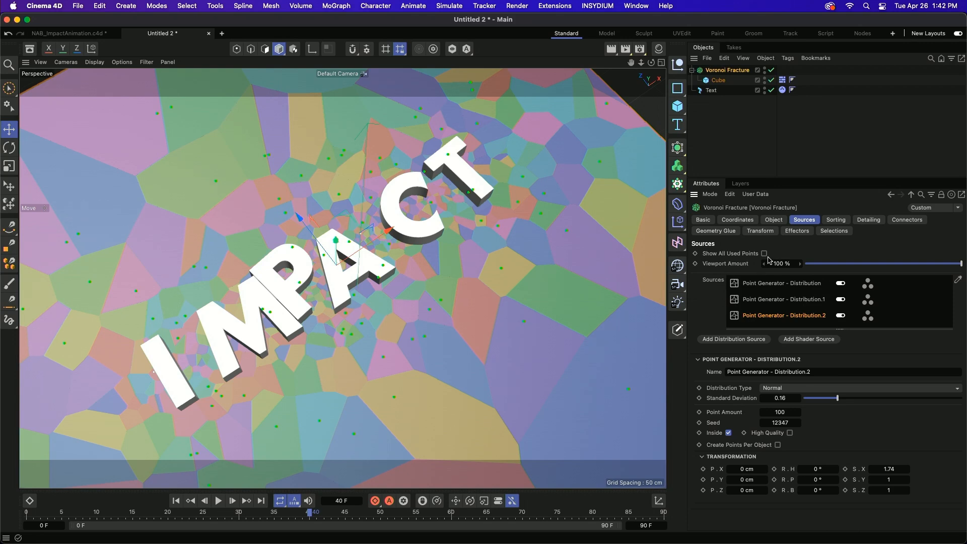
Step: Turn off Colorize Fragments on the Voronoi Fracture and add a Plain effector
left_click(773, 219)
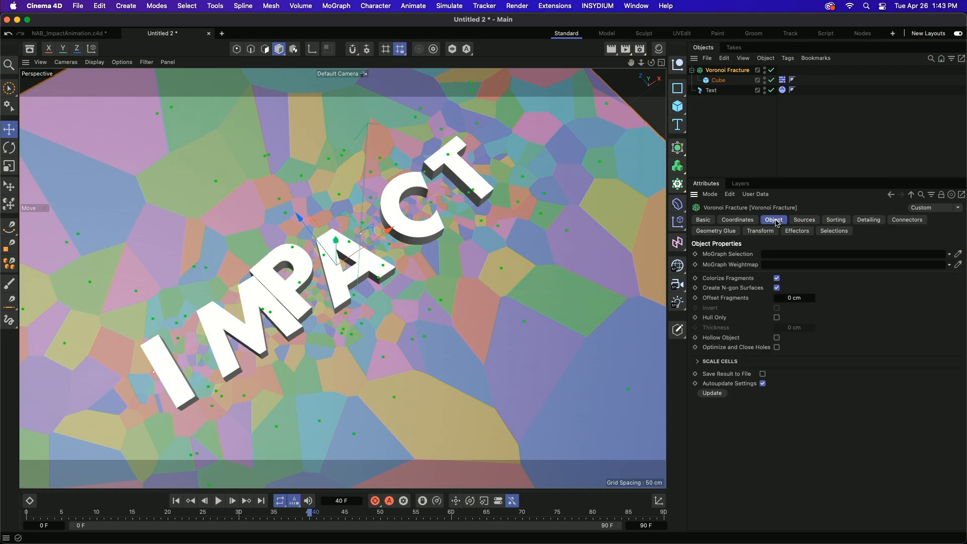
left_click(776, 279)
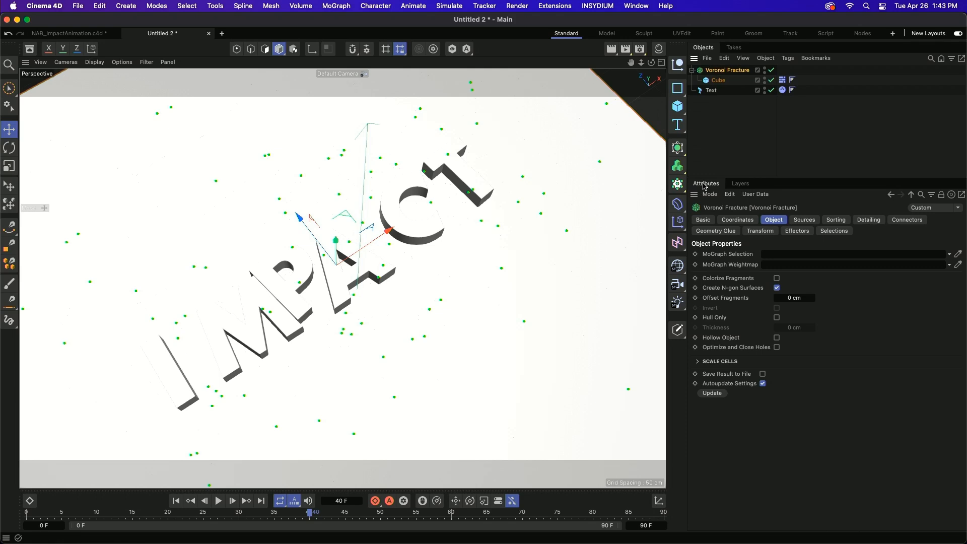
left_click(679, 227)
left_click(710, 238)
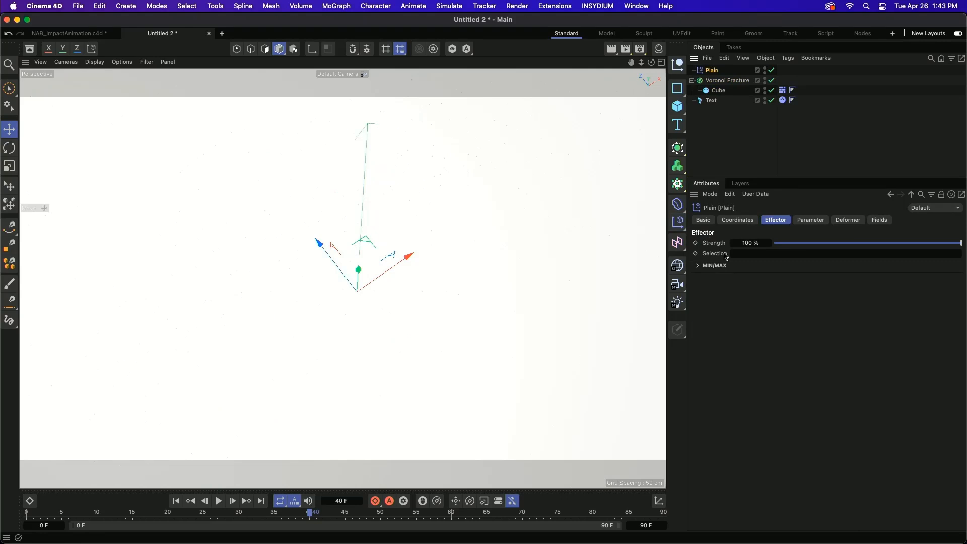
Step: Set the Plain effector's Y position offset to -8 cm and hide the viewport grid
left_click(810, 220)
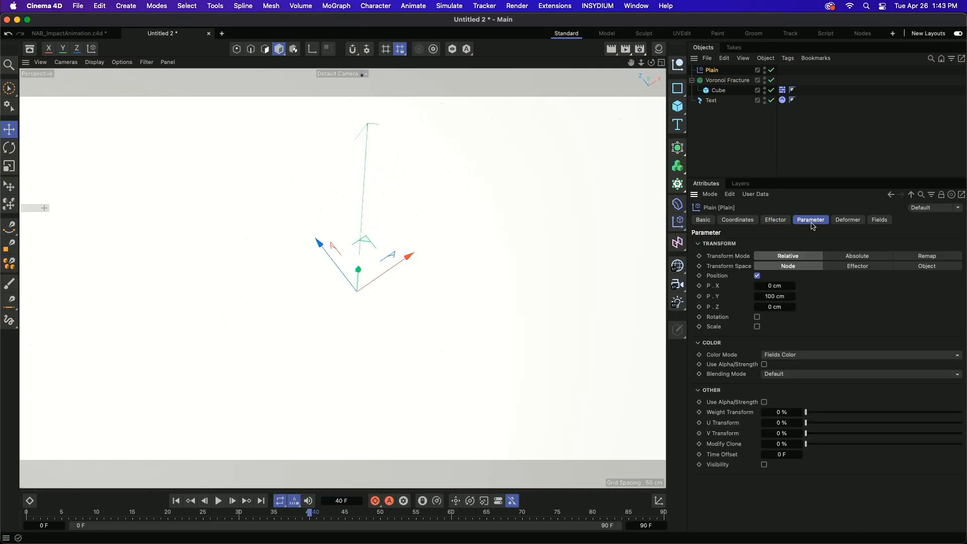
left_click(775, 296)
type("-8")
key("Return")
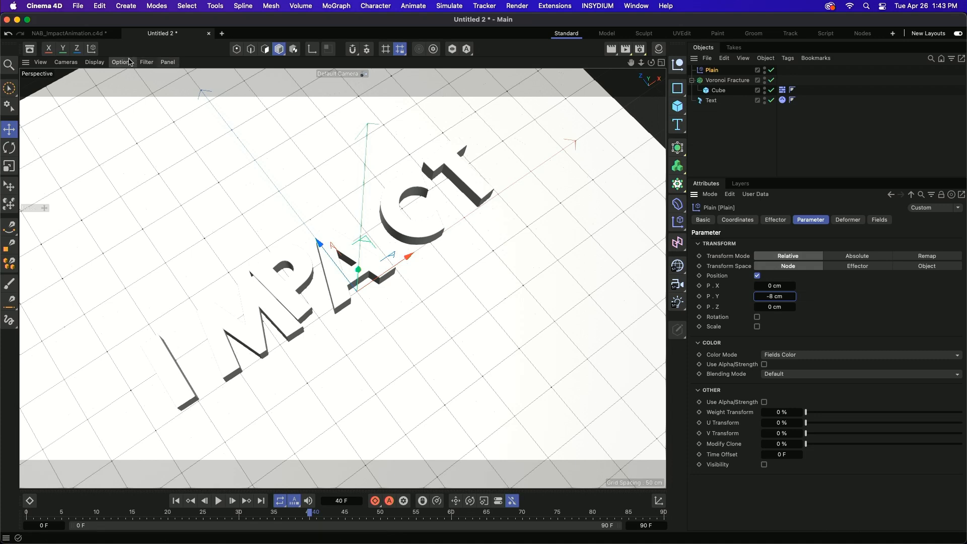
left_click(146, 62)
left_click(169, 125)
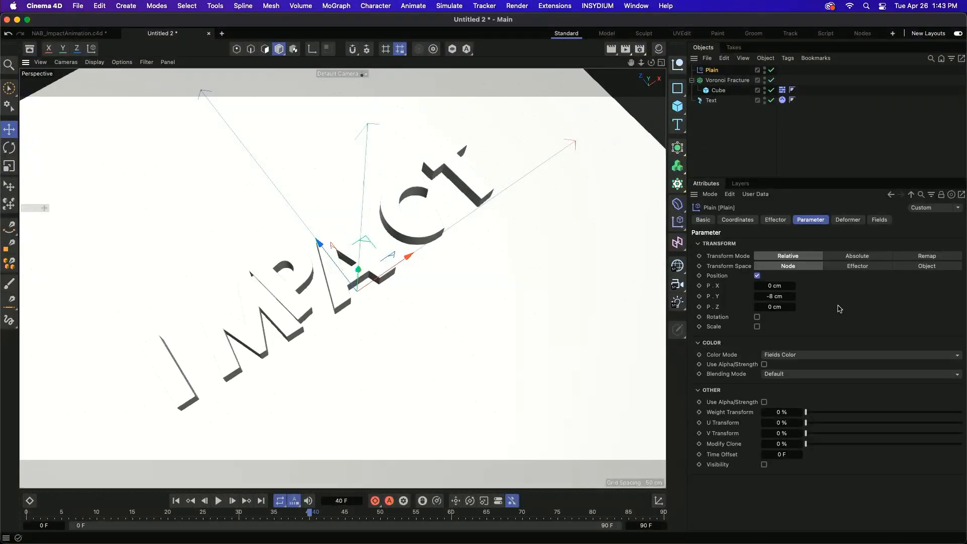
Step: Add a Capsule Field to the Plain effector and set its direction to X+
left_click(879, 221)
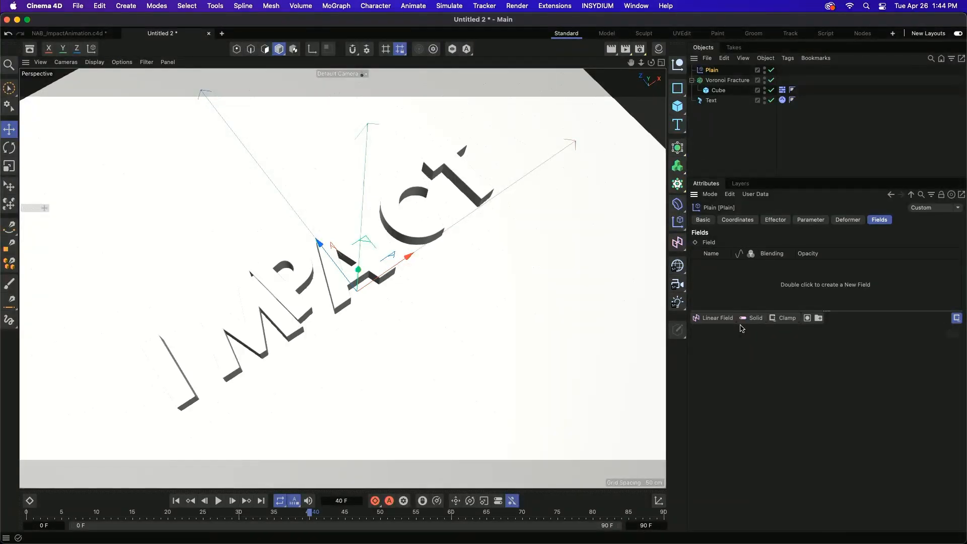
left_click(710, 320)
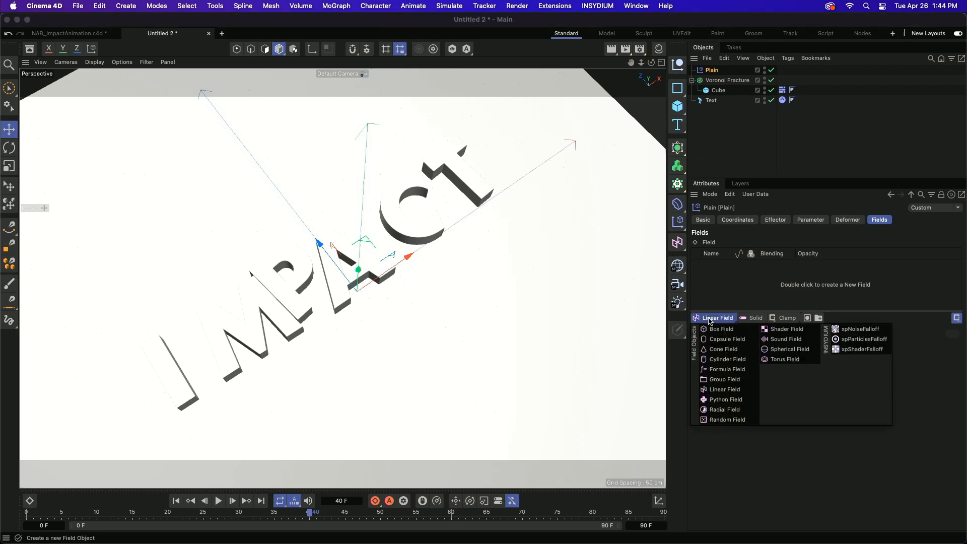
left_click(722, 341)
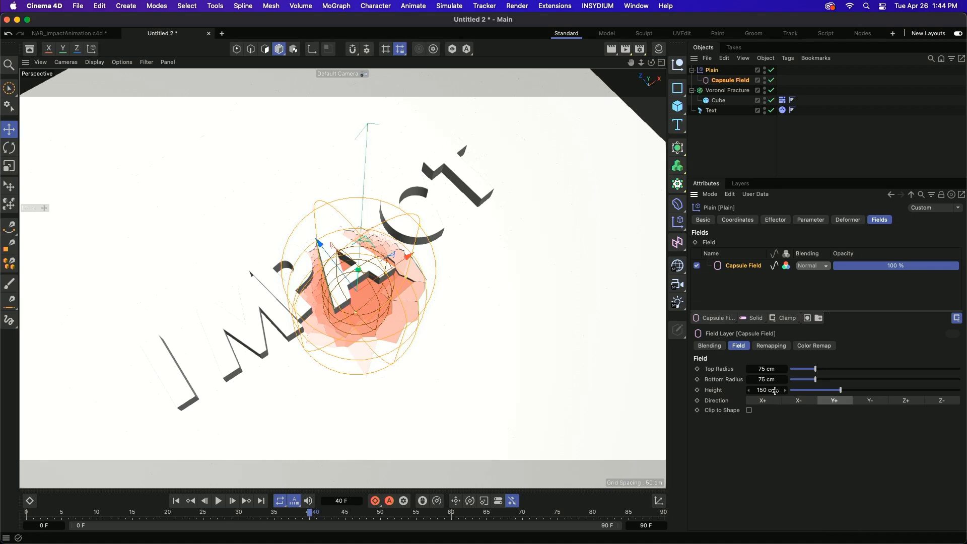
left_click(762, 400)
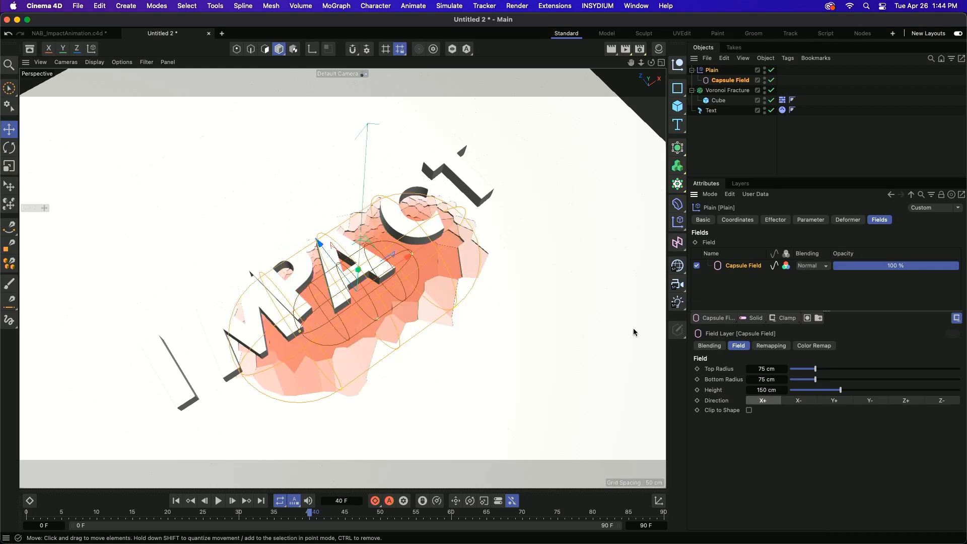
Step: Move the Capsule Field along Z to centre it on the letters and set its height to about 283 cm
left_click_drag(318, 248, 304, 231)
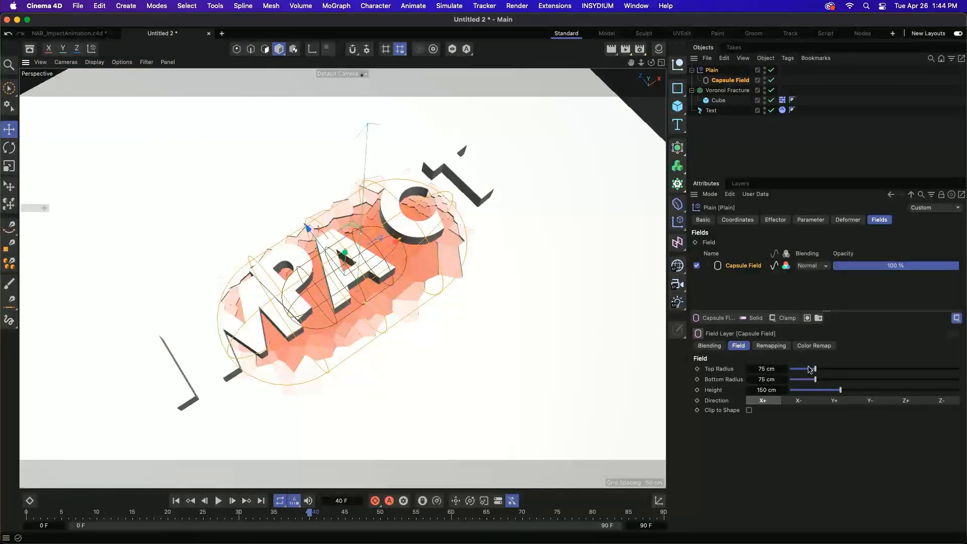
left_click_drag(840, 389, 899, 387)
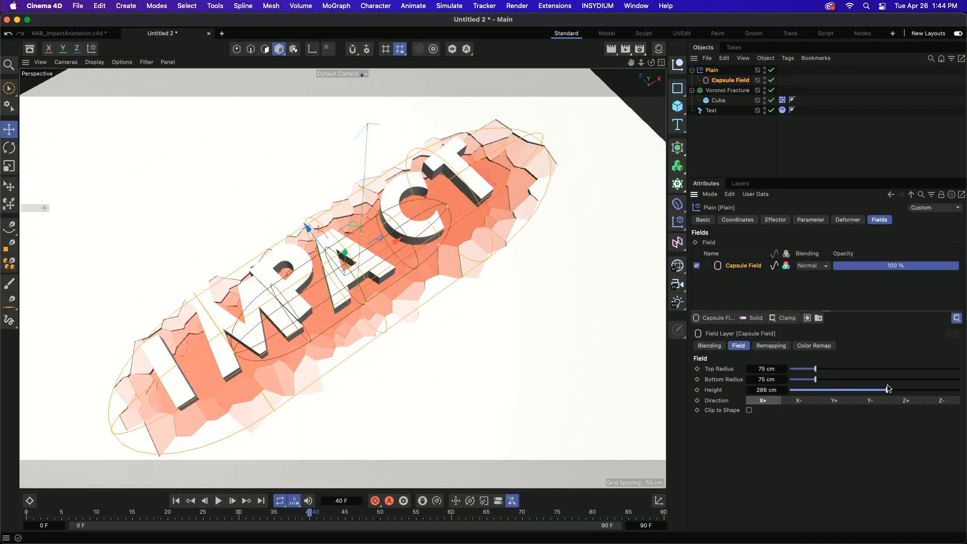
left_click_drag(362, 315, 309, 277, "alt")
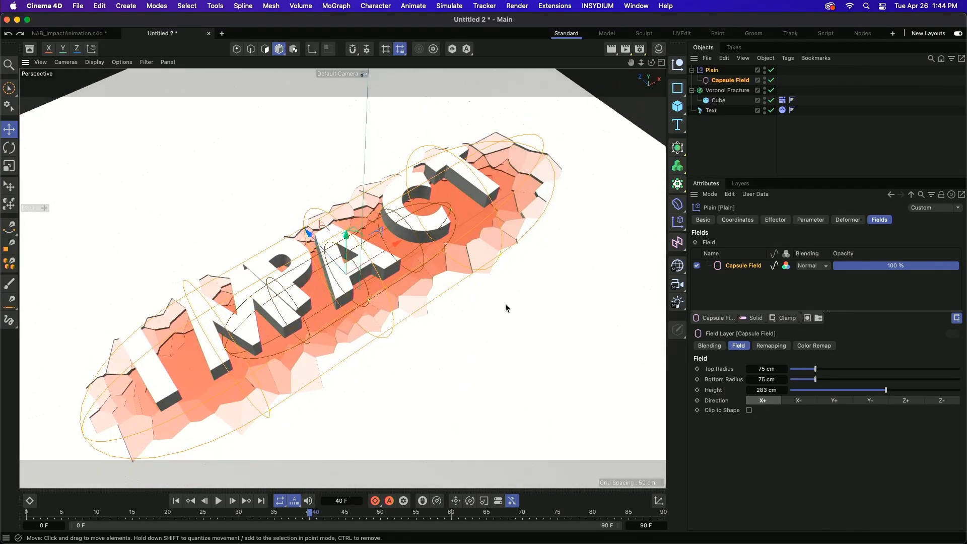
mouse_move(312, 234)
left_mouse_down("alt")
mouse_move(334, 326)
mouse_move(310, 239)
left_mouse_up("alt")
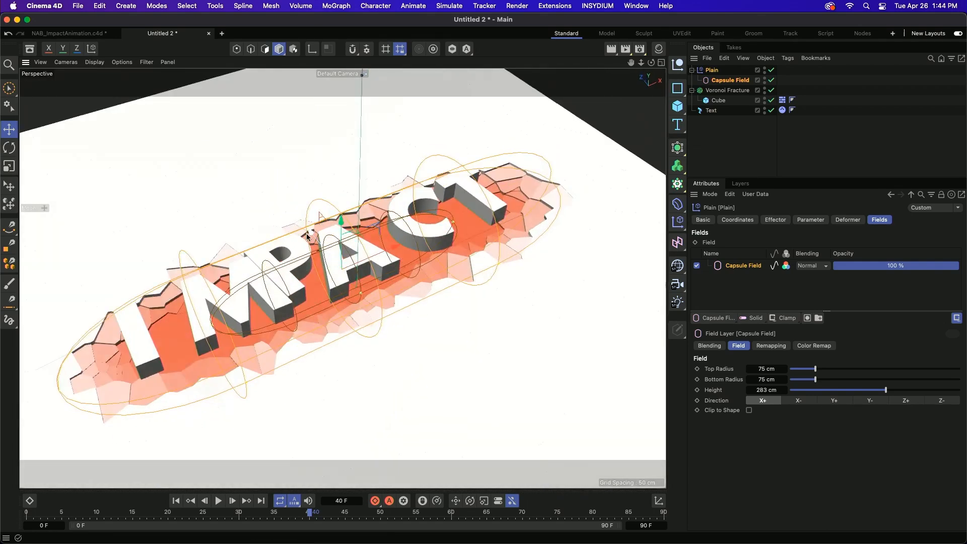
mouse_move(289, 286)
left_mouse_down("alt")
mouse_move(267, 317)
mouse_move(291, 286)
mouse_move(290, 305)
left_mouse_up("alt")
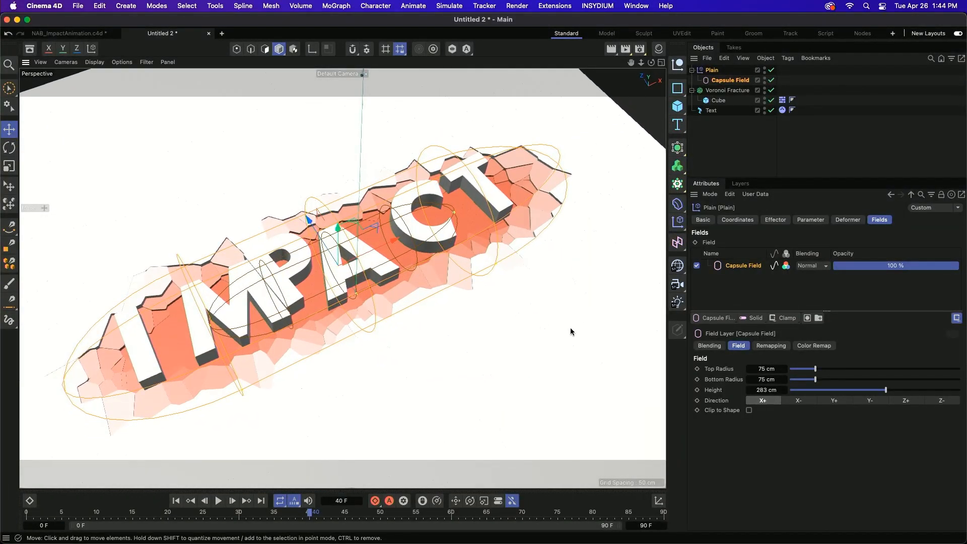
Step: Set the Capsule Field's top and bottom radius to 85 cm
left_click(774, 369)
type("85")
key("Tab")
type("85")
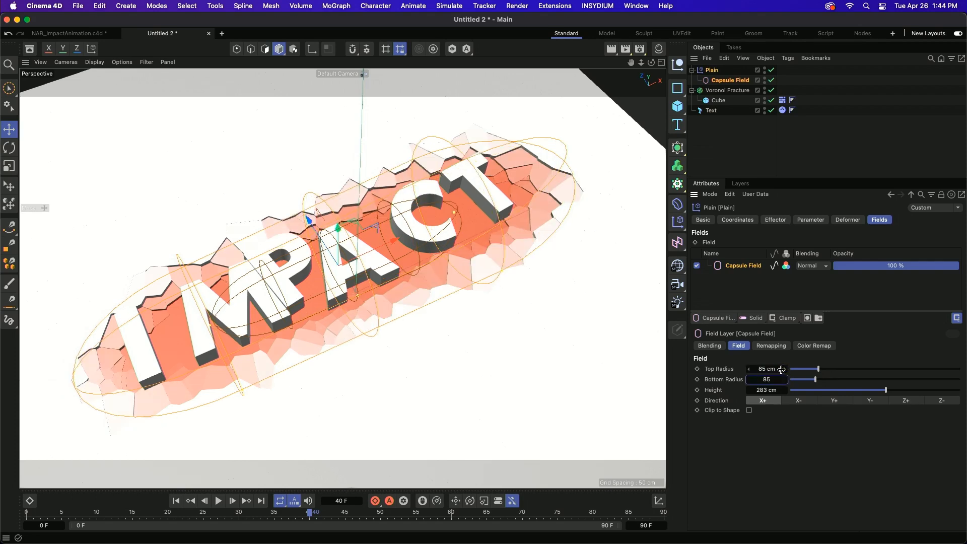
key("Return")
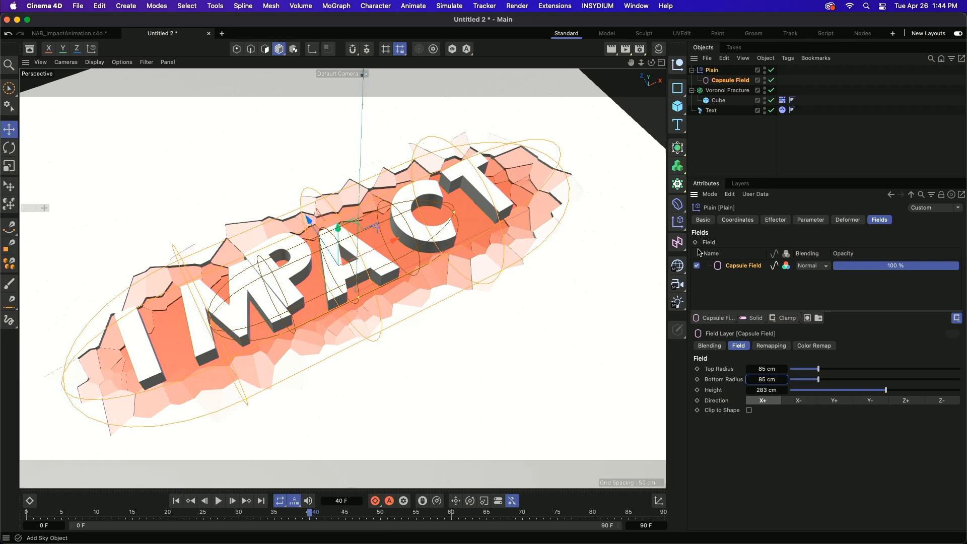
Step: Raise the Plain effector together with its Capsule Field slightly along Y to soften the displacement of the fragments
left_click(711, 149)
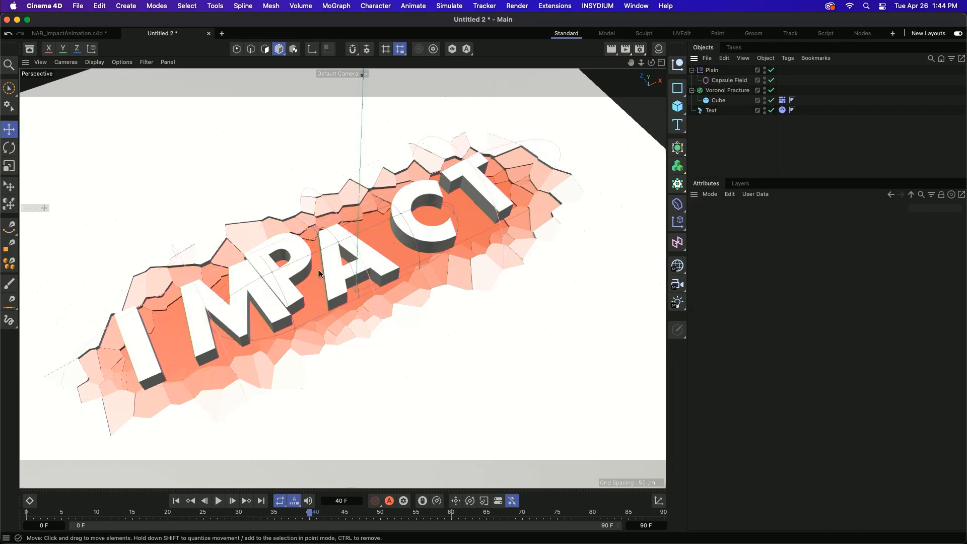
left_click(711, 70)
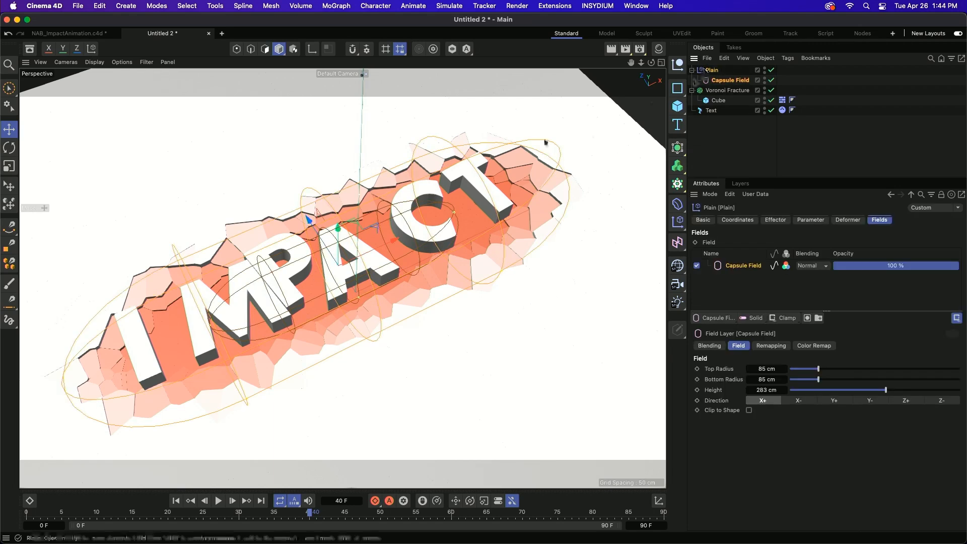
mouse_move(347, 231)
left_mouse_down()
mouse_move(352, 202)
mouse_move(362, 222)
mouse_move(347, 211)
left_mouse_up()
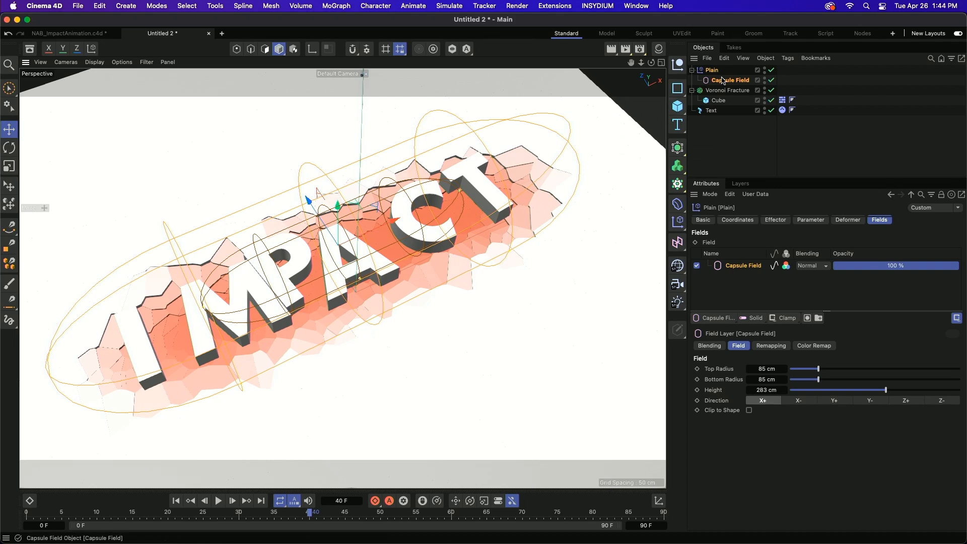
Step: Play the simulation from the start to check when the letters hit the floor, and return to frame 1
left_click(175, 501)
left_click(219, 501)
left_click(218, 501)
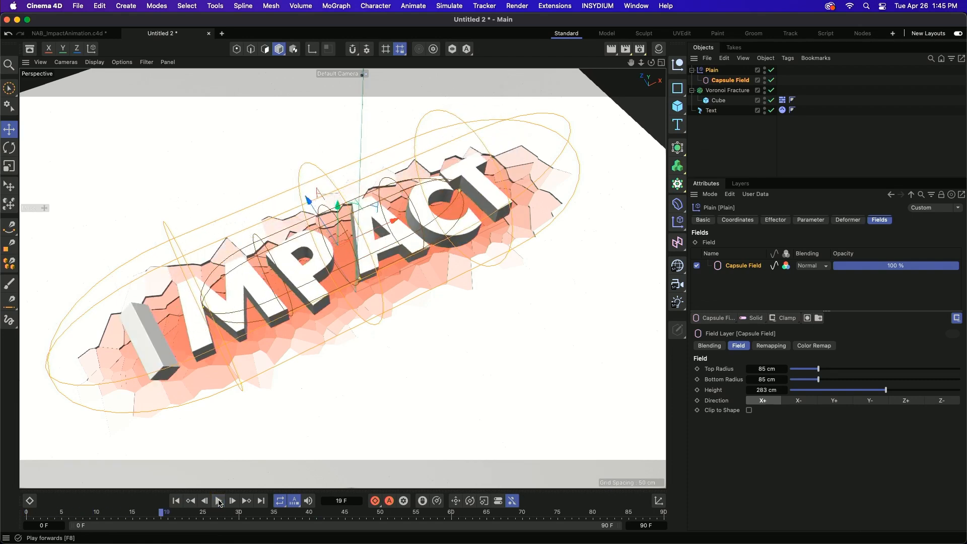
left_click(176, 500)
left_click(231, 501)
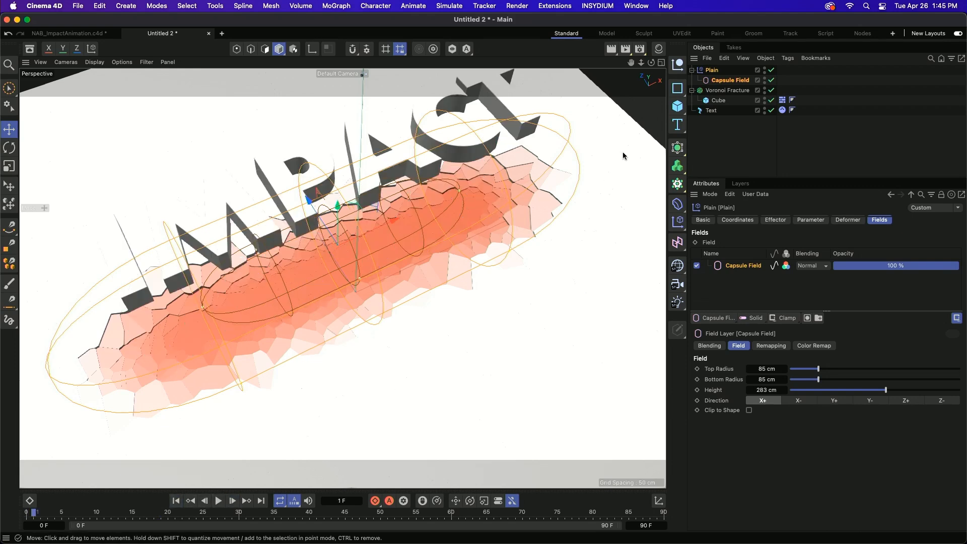
Step: Raise only the Capsule Field to about 80.57 cm in Y and keyframe its Y position at frame 18
left_click(729, 80)
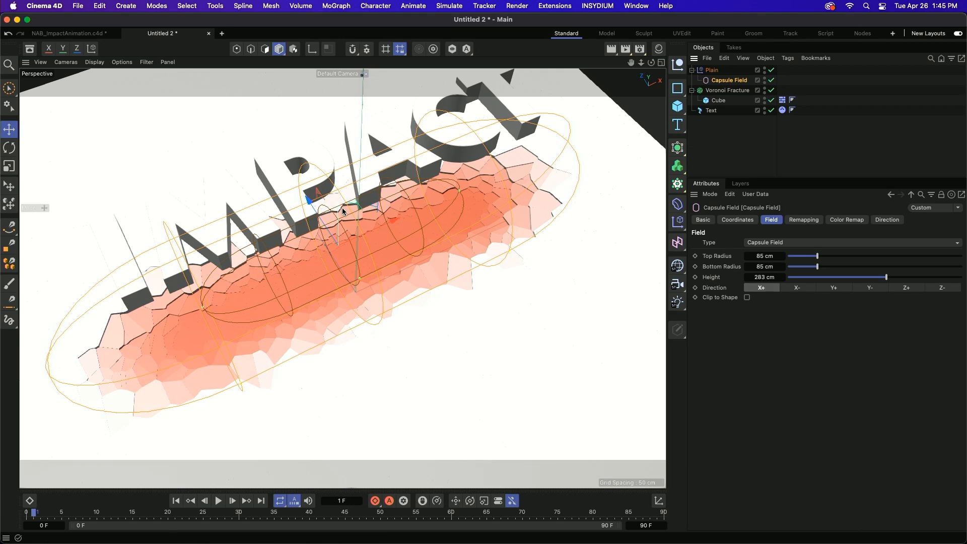
left_click_drag(337, 209, 347, 180)
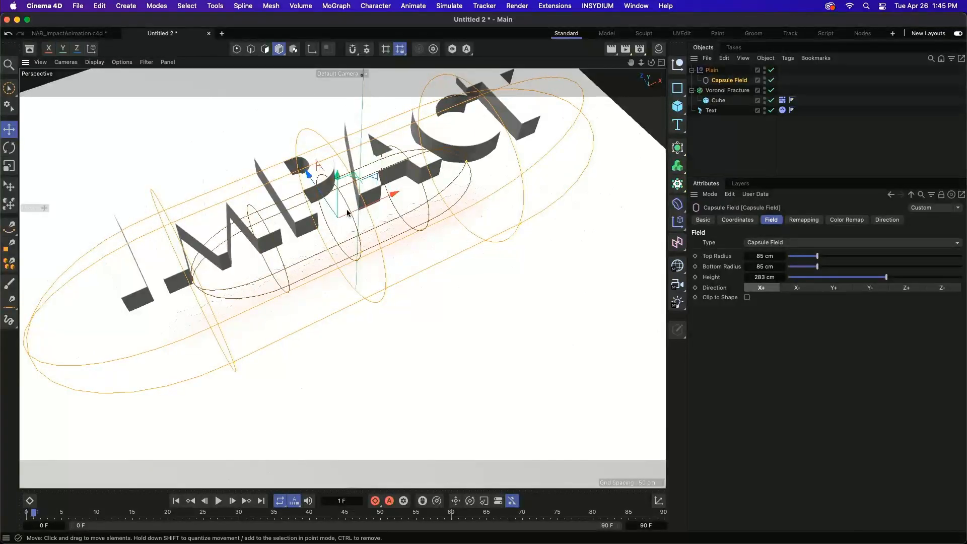
left_click_drag(148, 513, 155, 513)
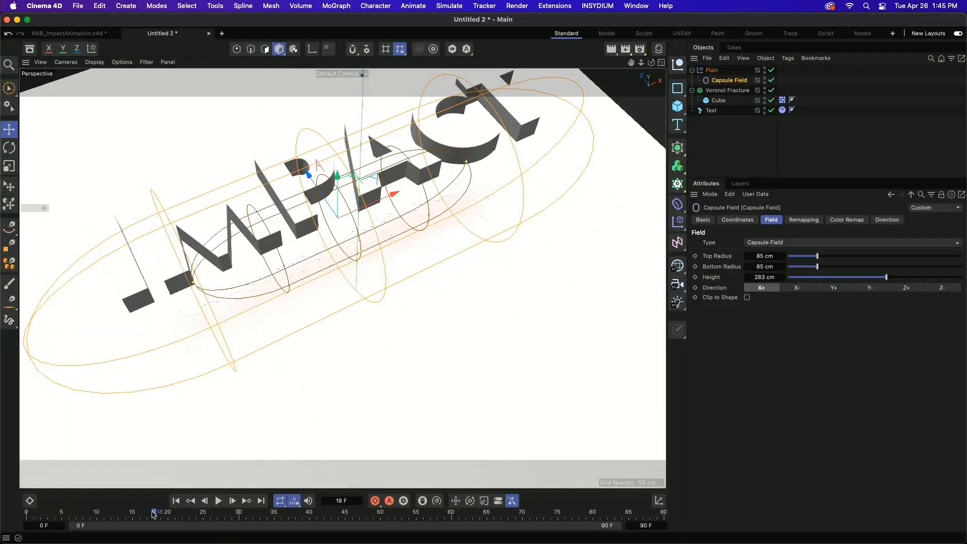
left_click(737, 219)
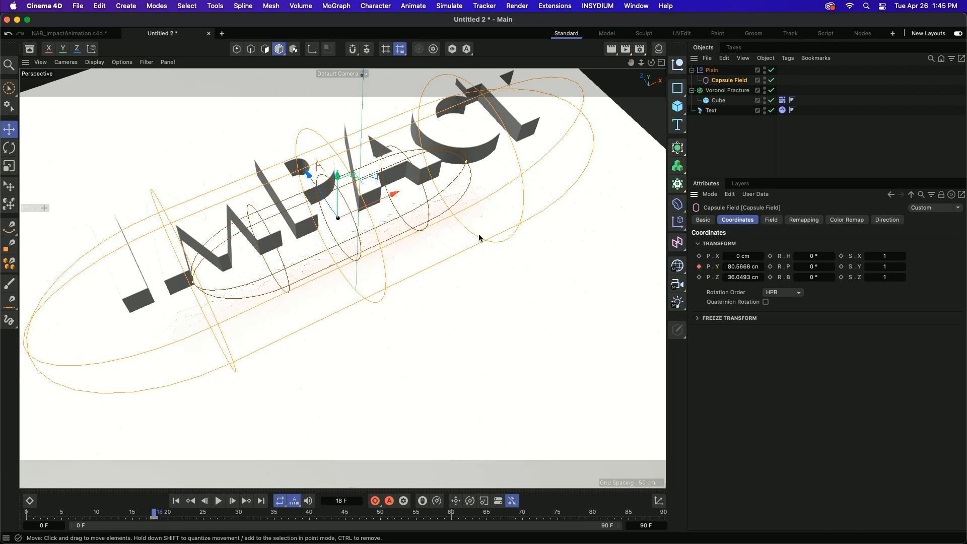
Step: Raise the Capsule Field's Y position to about 92.3 cm and keyframe it at frame 17
left_click_drag(338, 177, 336, 167)
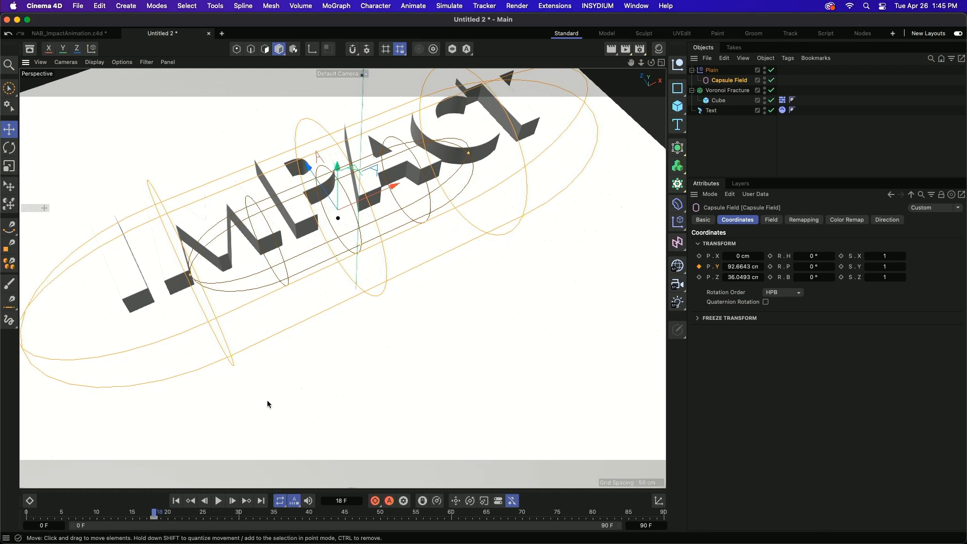
left_click(147, 512)
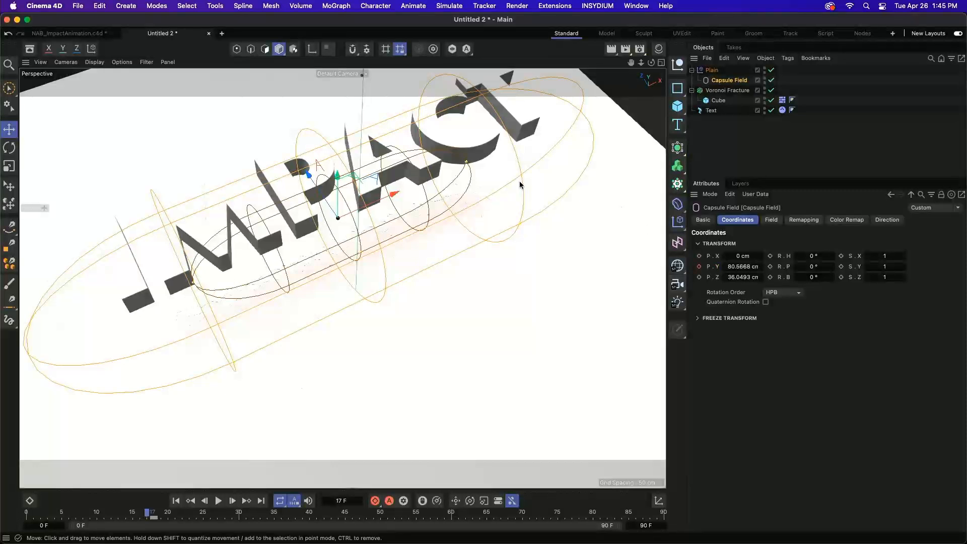
left_click_drag(338, 176, 337, 167)
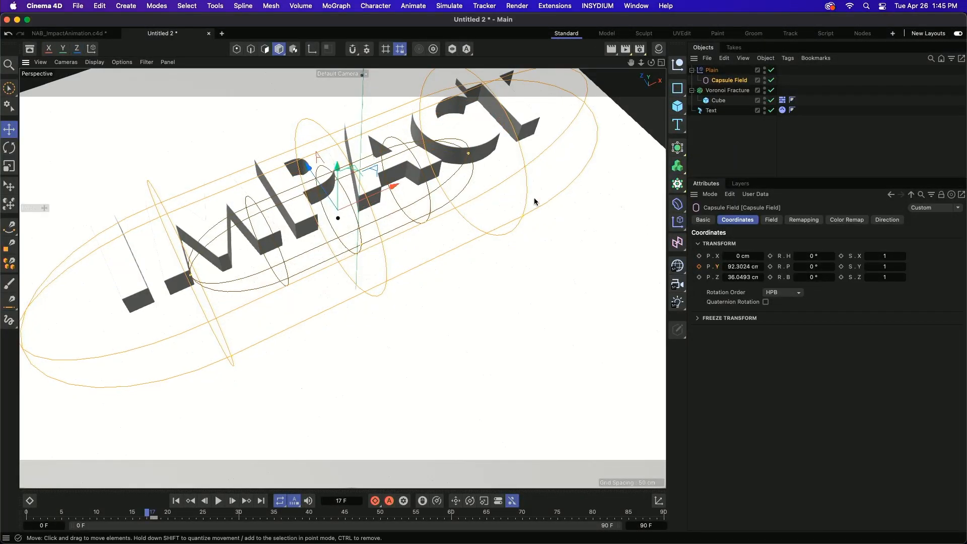
left_click(699, 266)
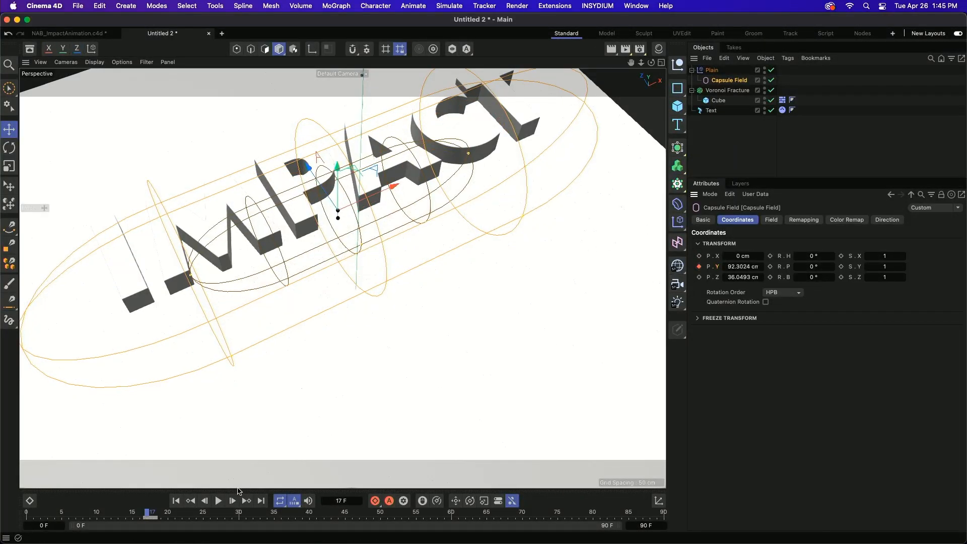
Step: Lower the Capsule Field's Y position to about 43 cm at frame 20 and keyframe it
left_click_drag(149, 510, 168, 512)
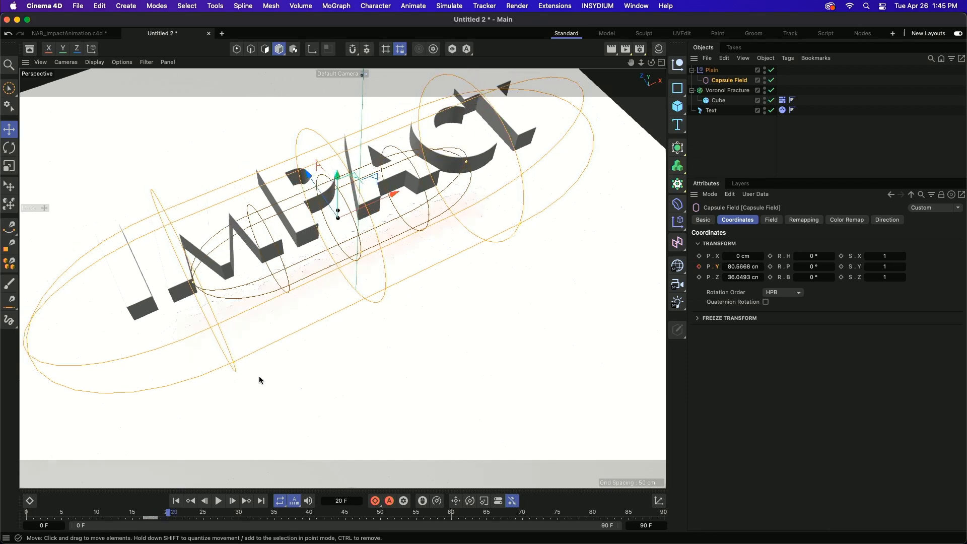
left_click_drag(337, 178, 340, 202)
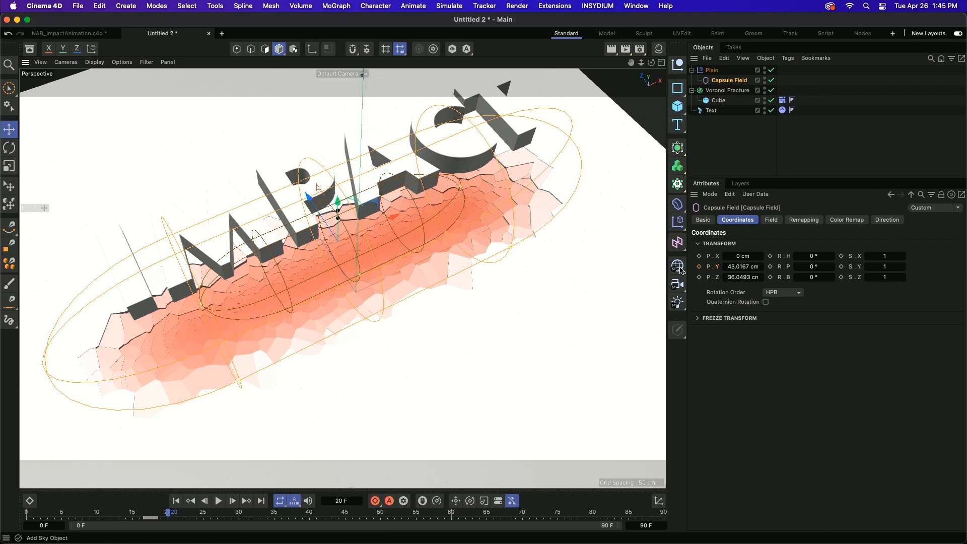
left_click(698, 266)
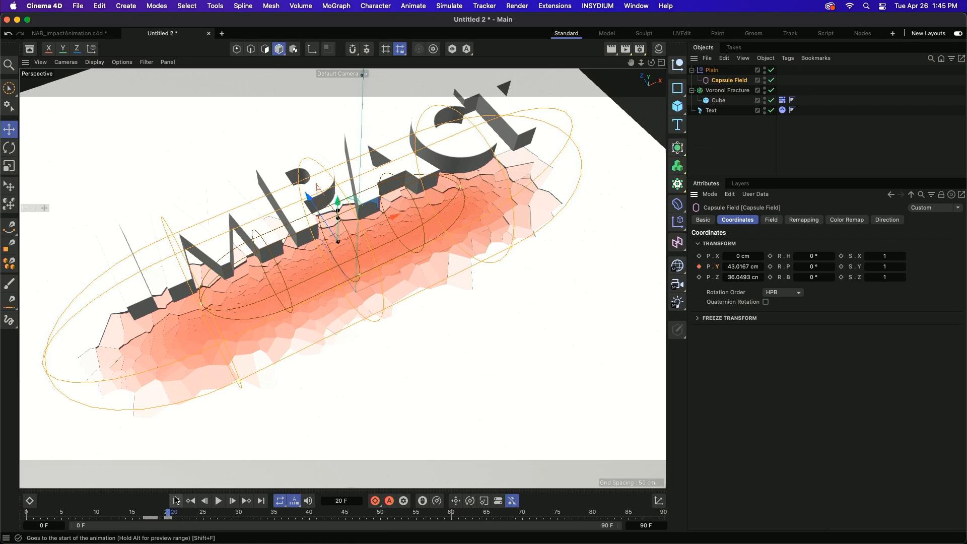
Step: Preview the impact timing and shift the Capsule Field's three keyframes about two frames earlier
left_click(218, 500)
left_click(219, 501)
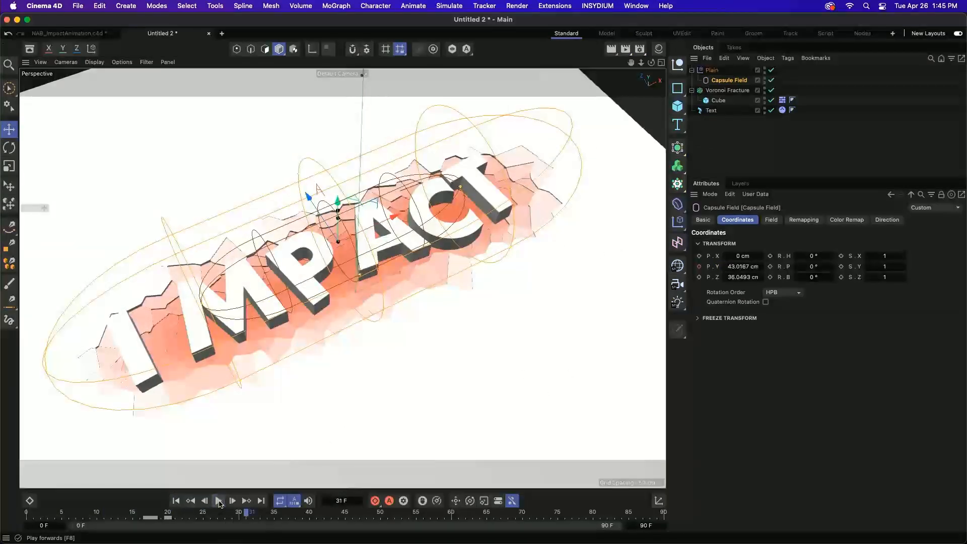
mouse_move(132, 521)
left_mouse_down()
mouse_move(187, 521)
mouse_move(137, 519)
left_mouse_up()
left_click(176, 510)
Step: Replay the animation from the start to check the new crater timing and stop at frame 22
left_click(219, 501)
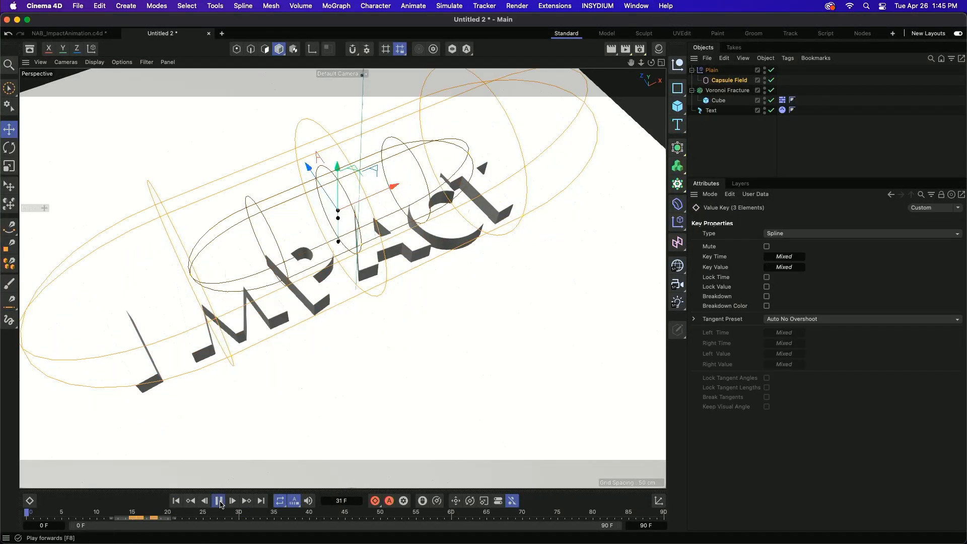
left_click(175, 500)
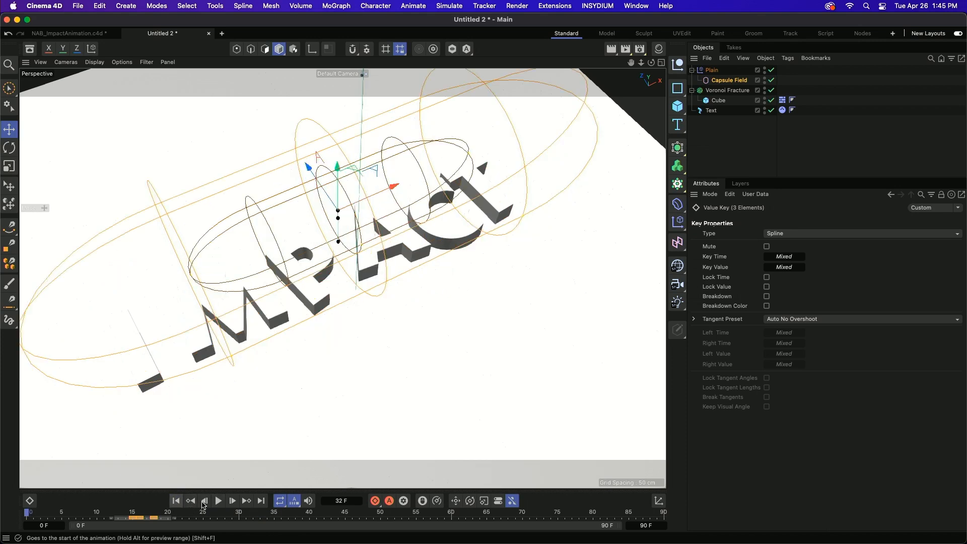
left_click(218, 500)
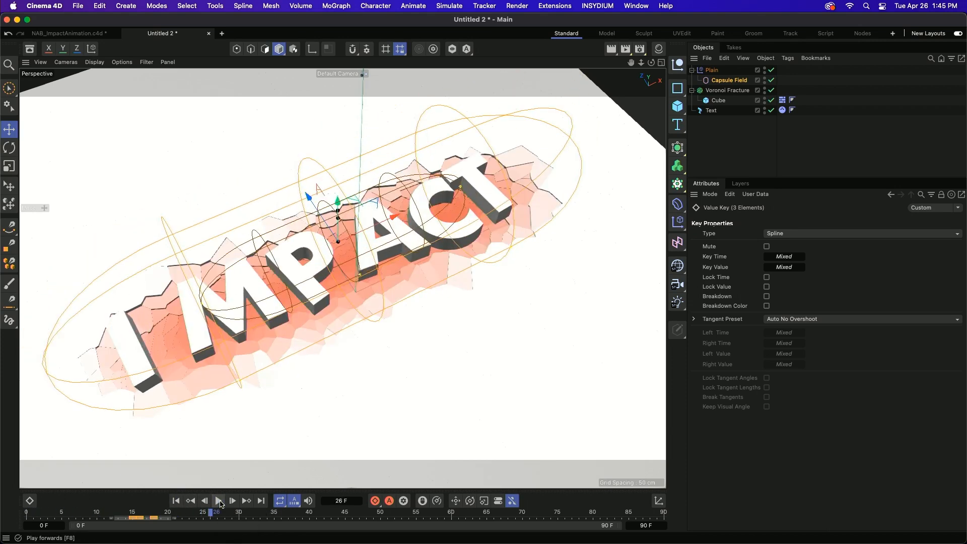
left_click(205, 502)
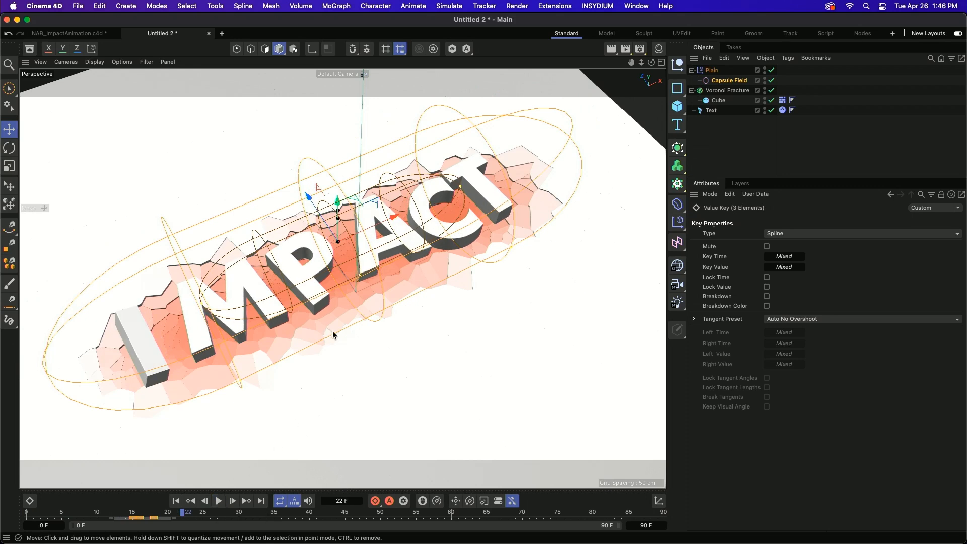
Step: Copy the floor Cube outside the Voronoi Fracture, and delete the Dynamics Body tag from the Cube still inside it
left_click_drag(337, 311, 319, 287, "alt")
right_click_drag(299, 290, 385, 271, "alt")
left_click_drag(330, 301, 317, 286, "alt")
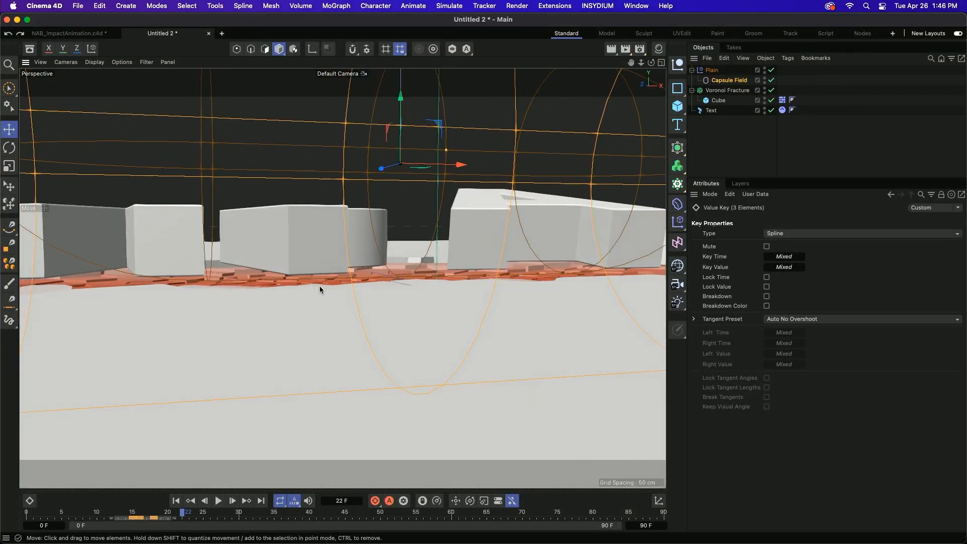
left_click(718, 100)
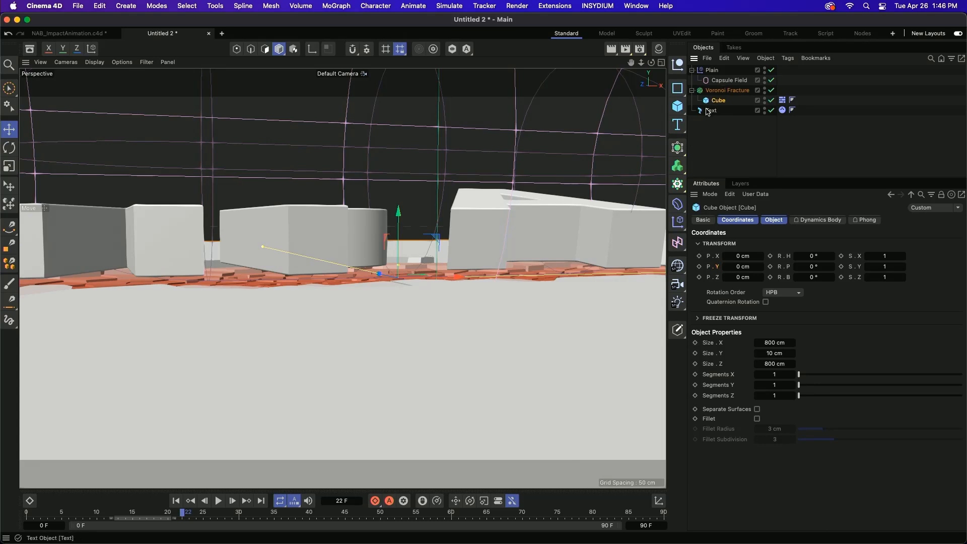
left_click_drag(719, 105, 715, 110, "super")
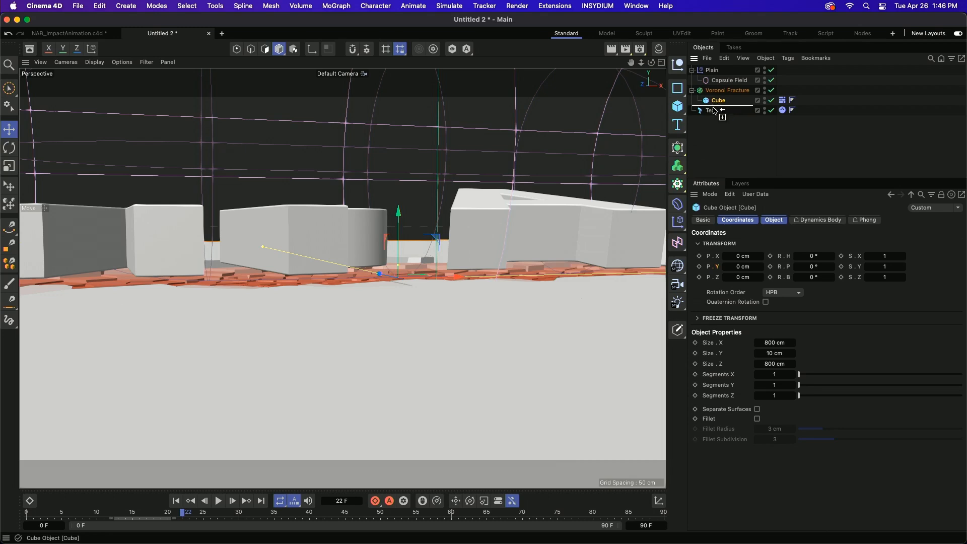
left_click(782, 100)
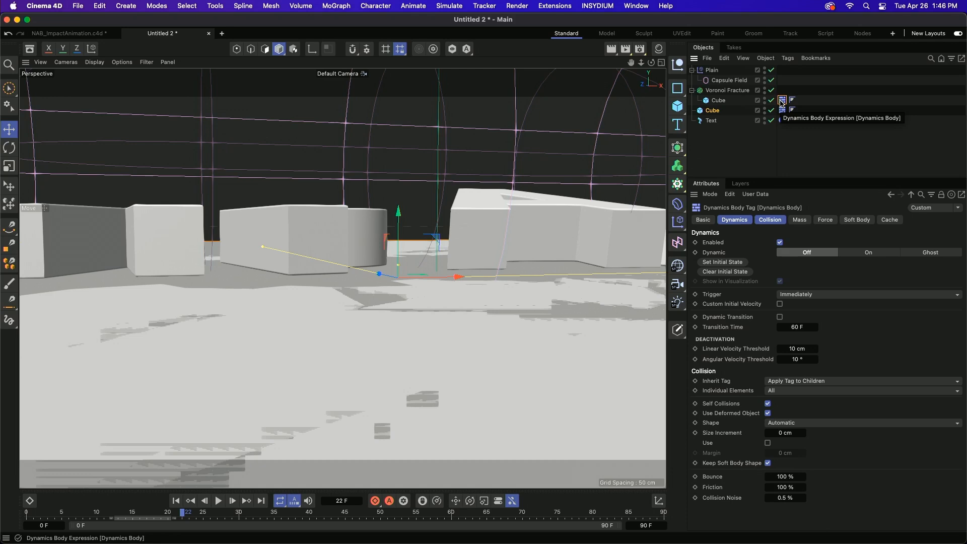
key("Delete")
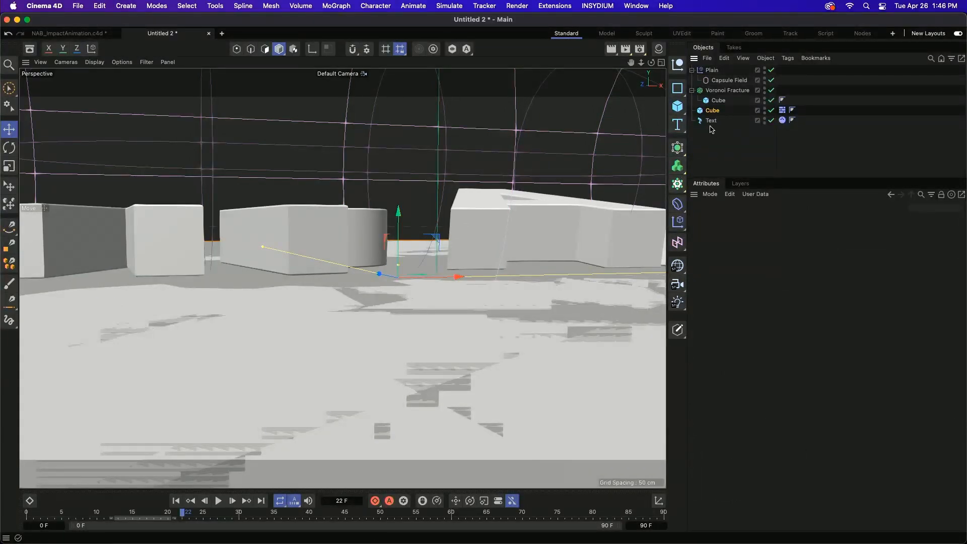
Step: Keyframe the standalone Cube's Y position at 0 cm on frame 15, matching the Capsule Field's timing
left_click(722, 85)
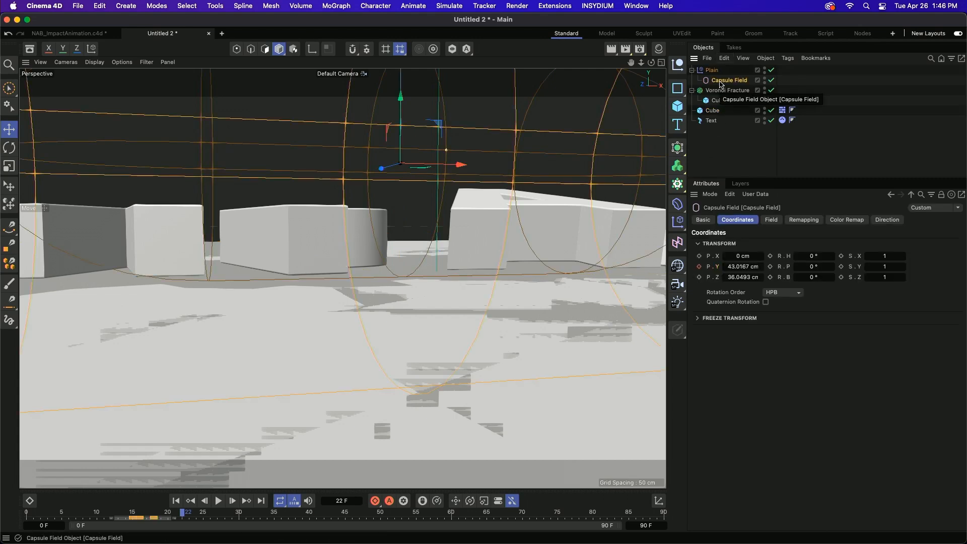
left_click_drag(141, 512, 133, 512)
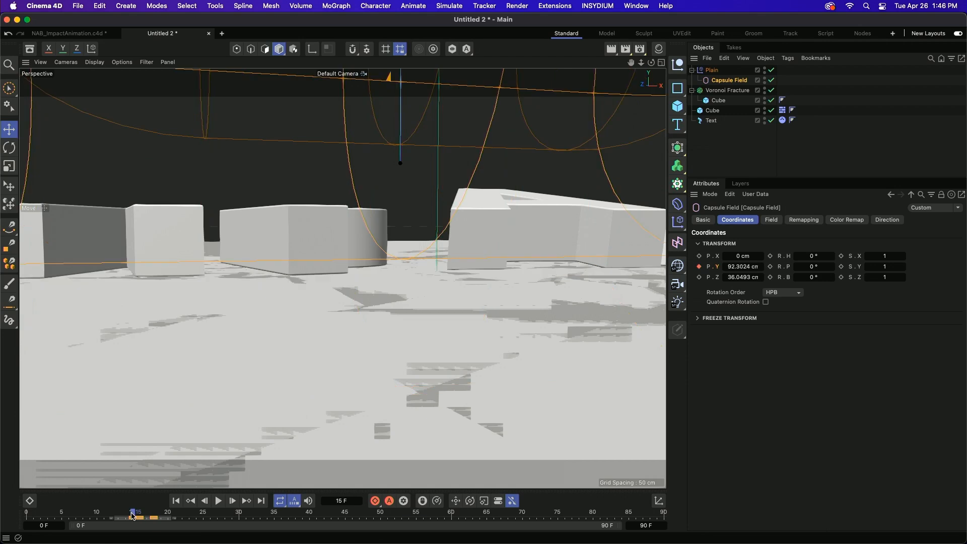
left_click(712, 112)
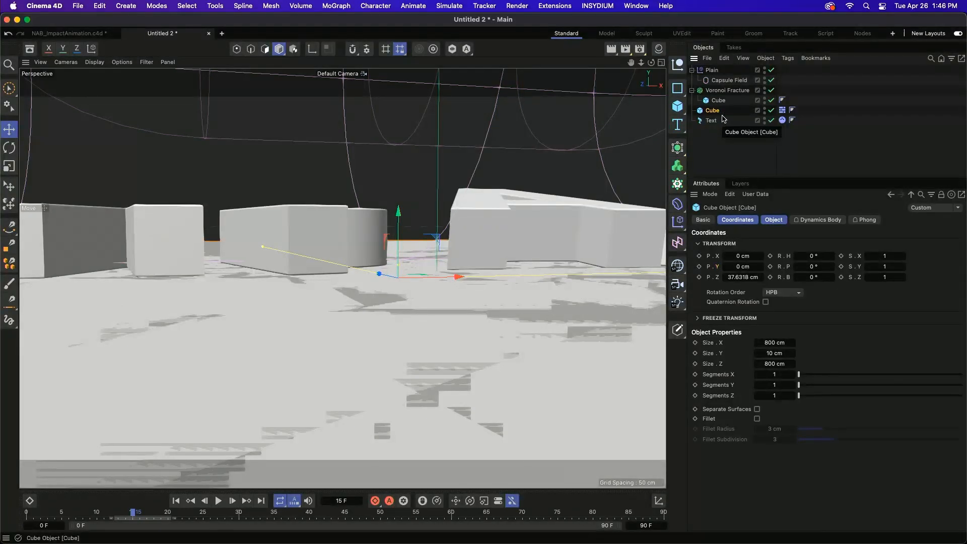
left_click(698, 266)
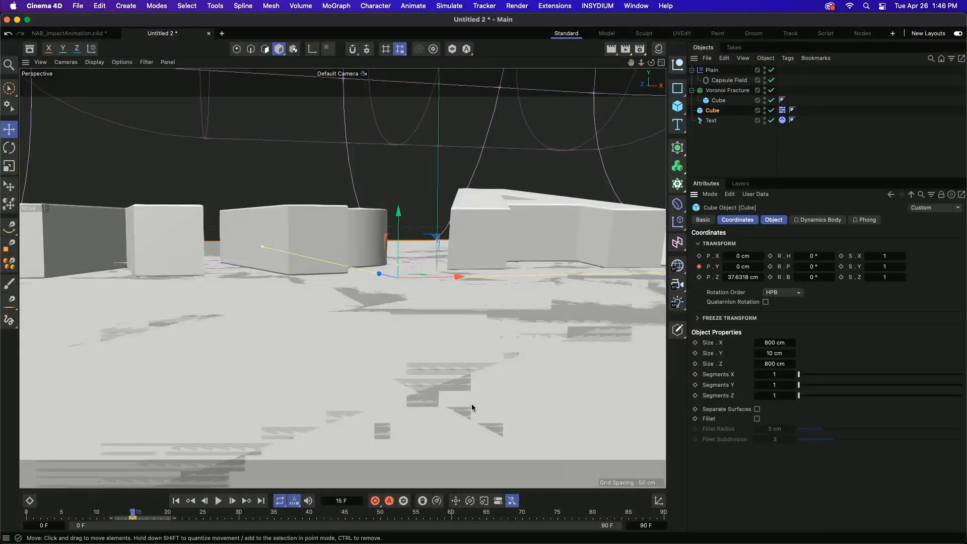
Step: Lower the standalone Cube to a Y position of about -4.74 cm at frame 17 and keyframe it
left_click_drag(132, 513, 147, 512)
mouse_move(398, 213)
left_mouse_down()
mouse_move(404, 251)
mouse_move(405, 225)
left_mouse_up()
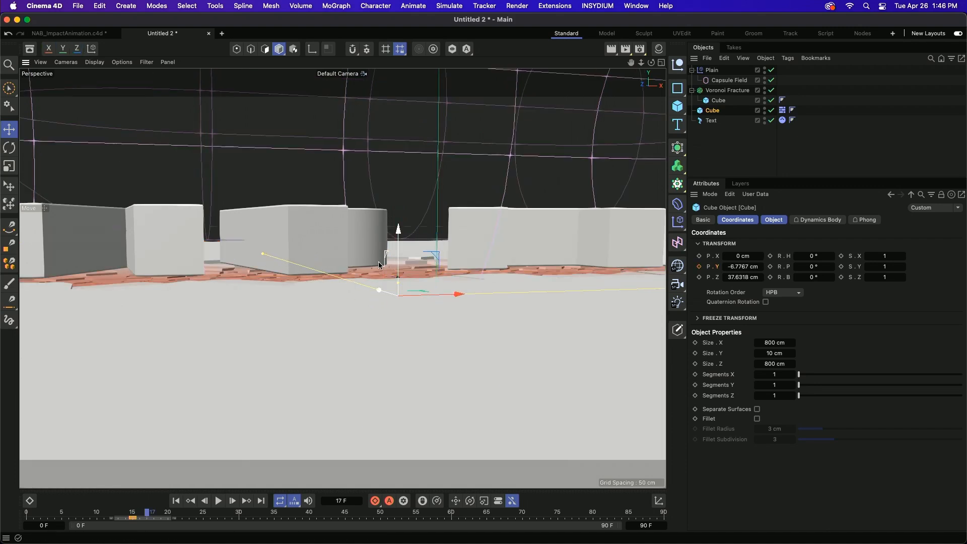
left_click_drag(357, 279, 359, 294, "alt")
left_click_drag(400, 231, 401, 224)
left_click(698, 266)
Step: Hide the standalone Cube in the editor and renderer, and replay the animation from the start to frame 29
left_click(175, 500)
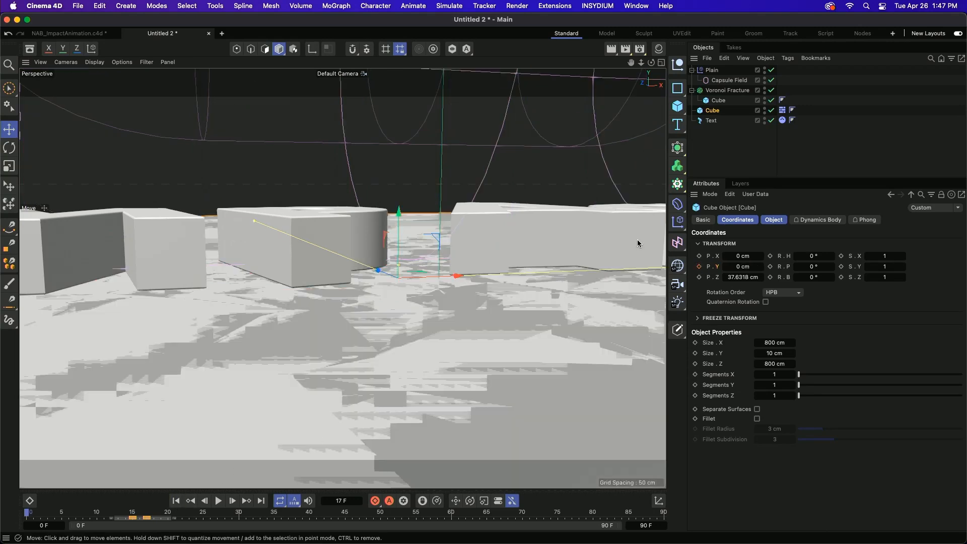
left_click(764, 108)
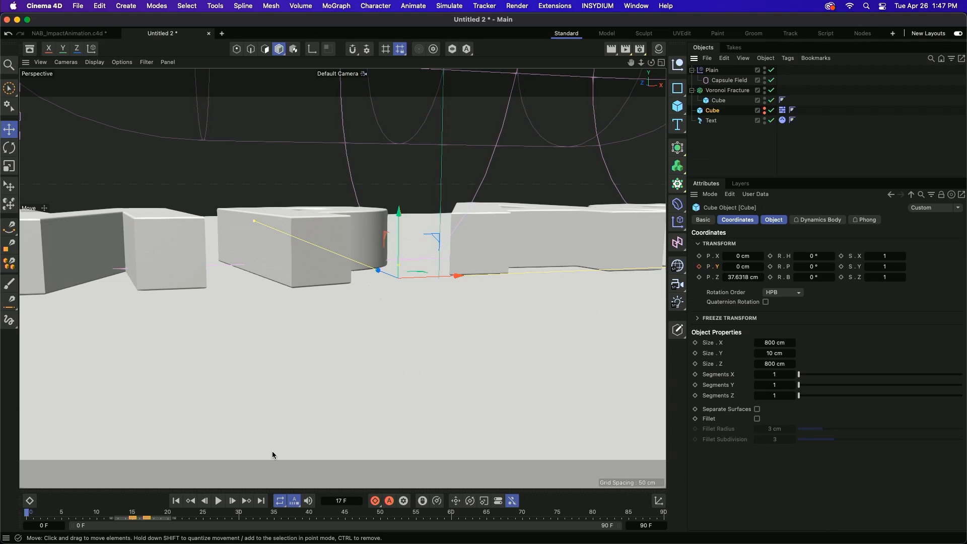
left_click(218, 500)
left_click(217, 500)
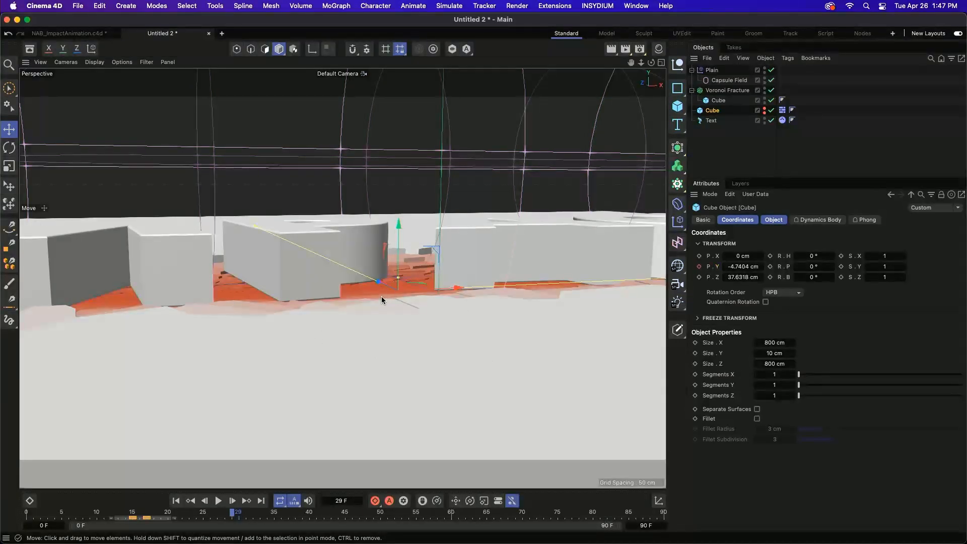
left_click_drag(345, 300, 337, 320, "alt")
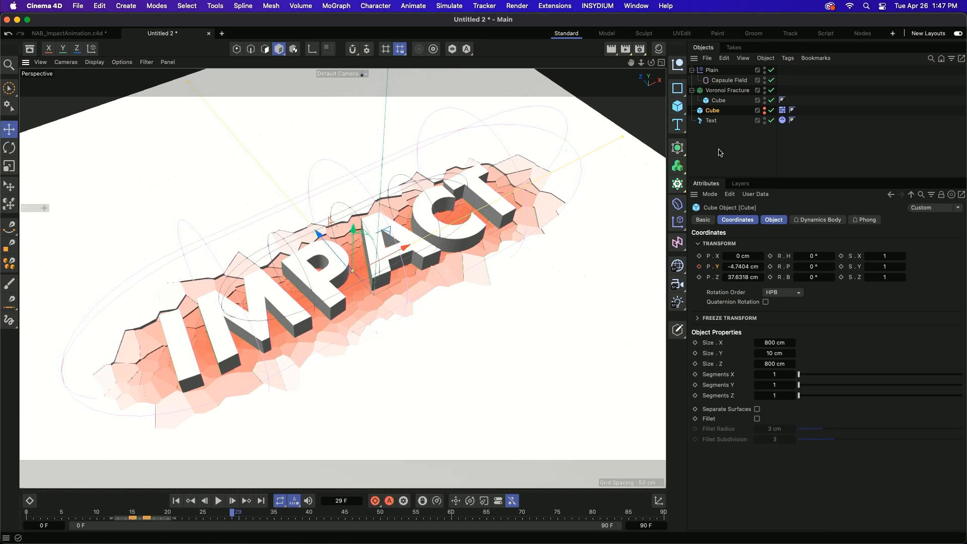
Step: Bake the Text object's simulation into the cache of its Dynamics Body tag
left_click(723, 122)
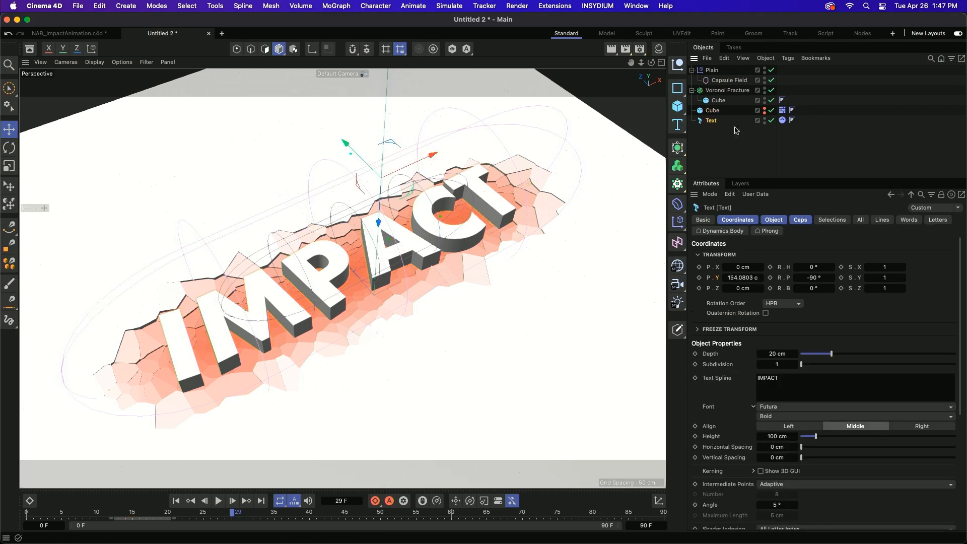
left_click(782, 120)
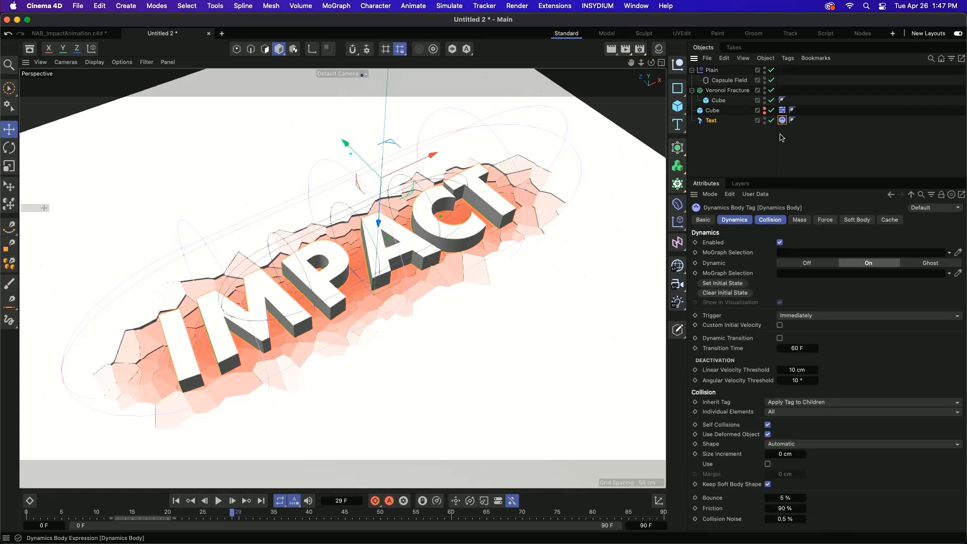
left_click(889, 220)
left_click(756, 263)
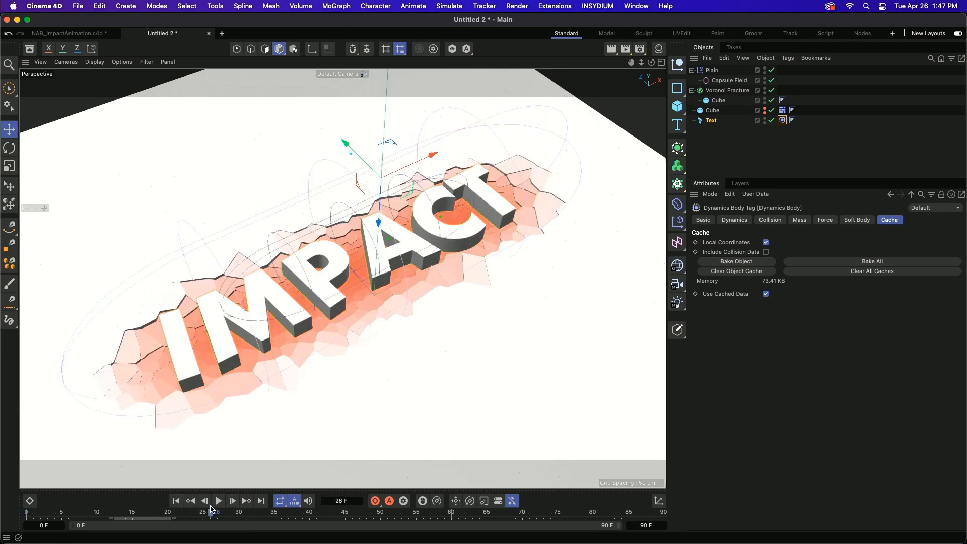
Step: Scrub the baked animation between frames 13 and 20 to inspect the letters' impact up close
left_click(132, 512)
mouse_move(155, 508)
left_mouse_down()
mouse_move(89, 512)
mouse_move(153, 512)
left_mouse_up()
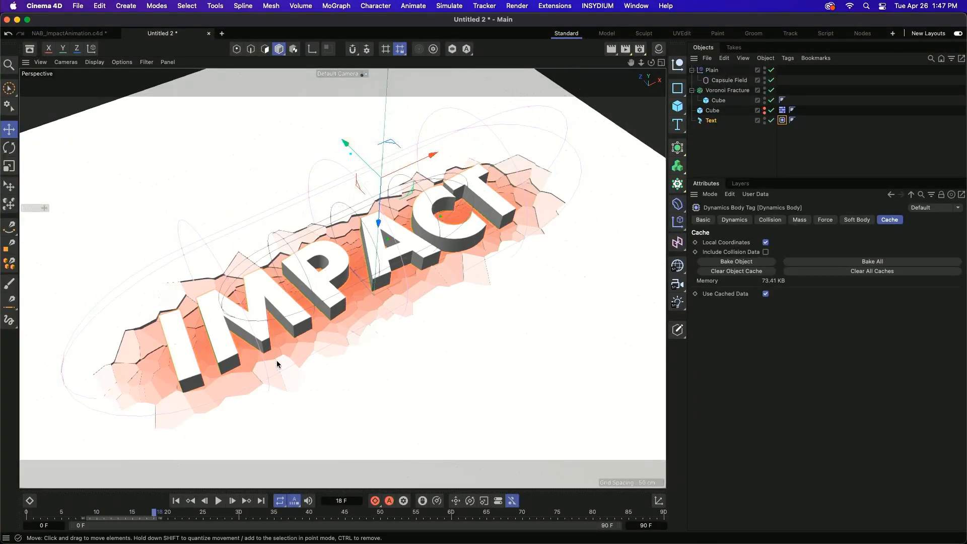
left_click_drag(253, 339, 261, 366, "alt")
scroll(274, 372, "up", 5)
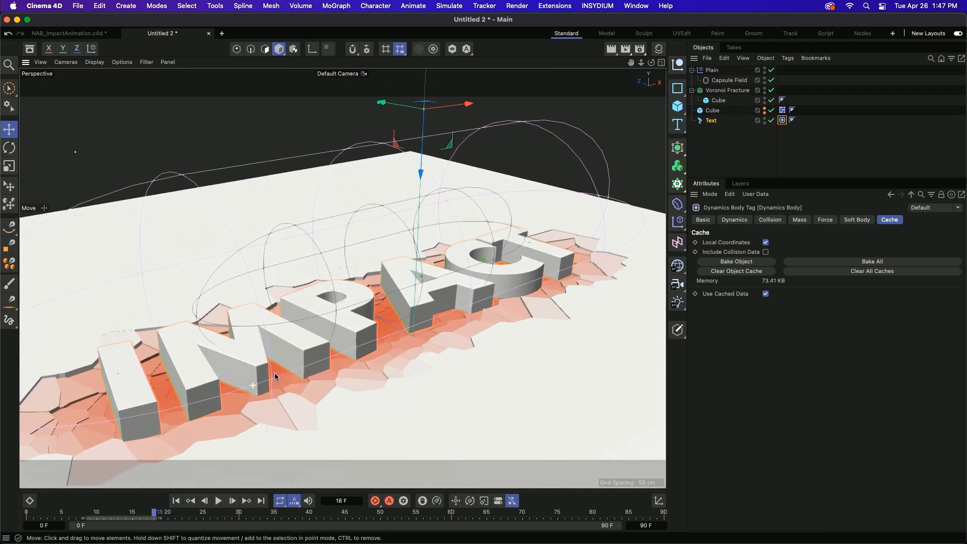
mouse_move(153, 511)
left_mouse_down()
mouse_move(140, 513)
mouse_move(171, 507)
left_mouse_up()
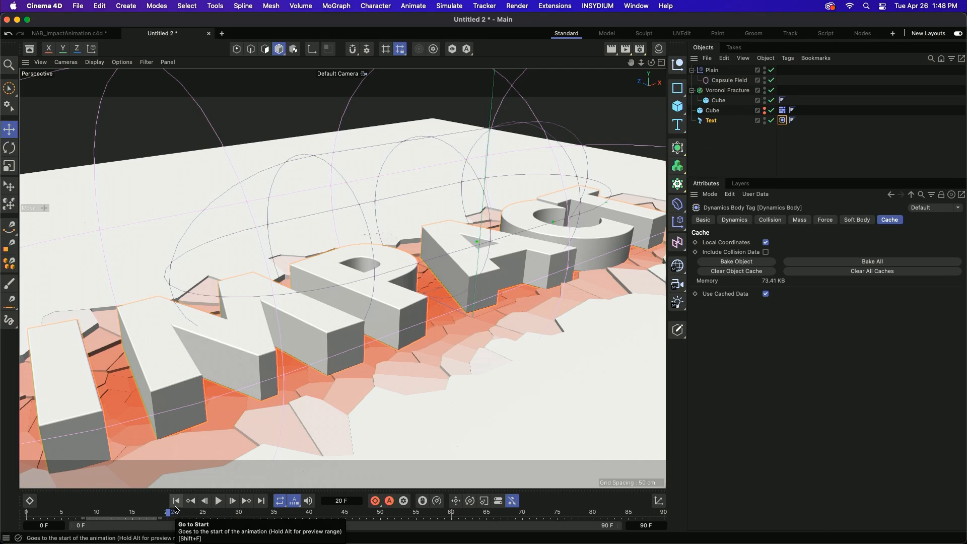
left_click_drag(169, 512, 140, 513)
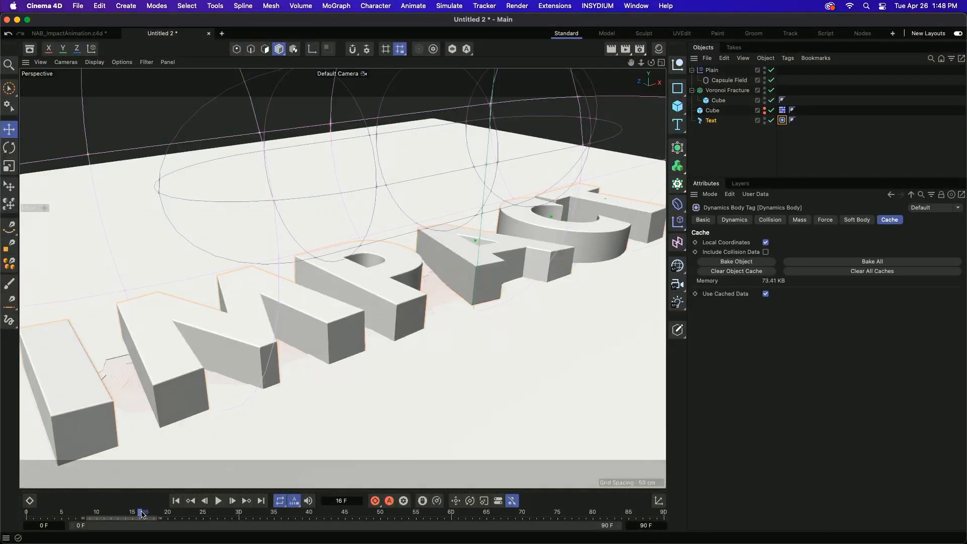
left_click_drag(144, 513, 121, 514)
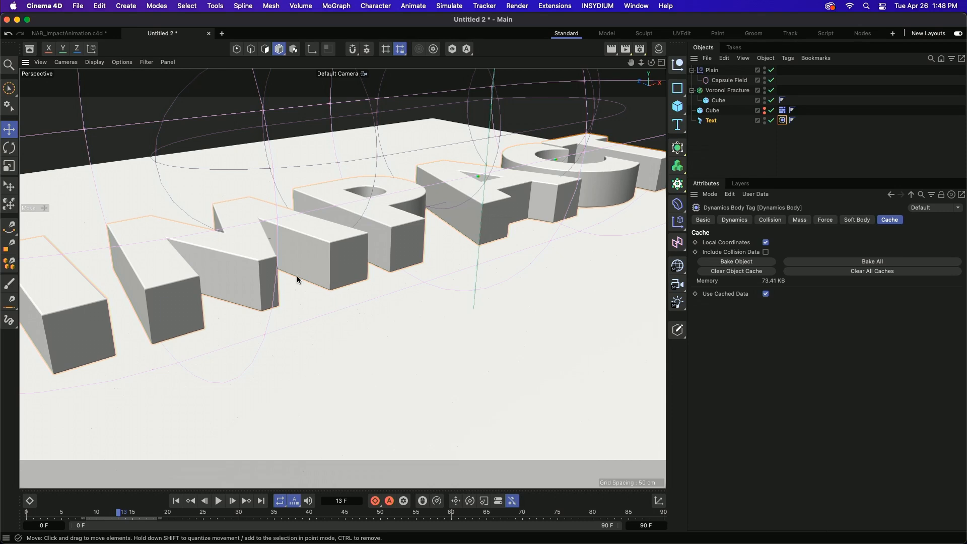
Step: Play the baked animation from frame 13 to 38 with the whole word and crater in view
left_click_drag(297, 276, 309, 324, "alt")
middle_click_drag(357, 261, 344, 291, "alt")
right_click_drag(344, 291, 265, 312, "alt")
left_click(218, 501)
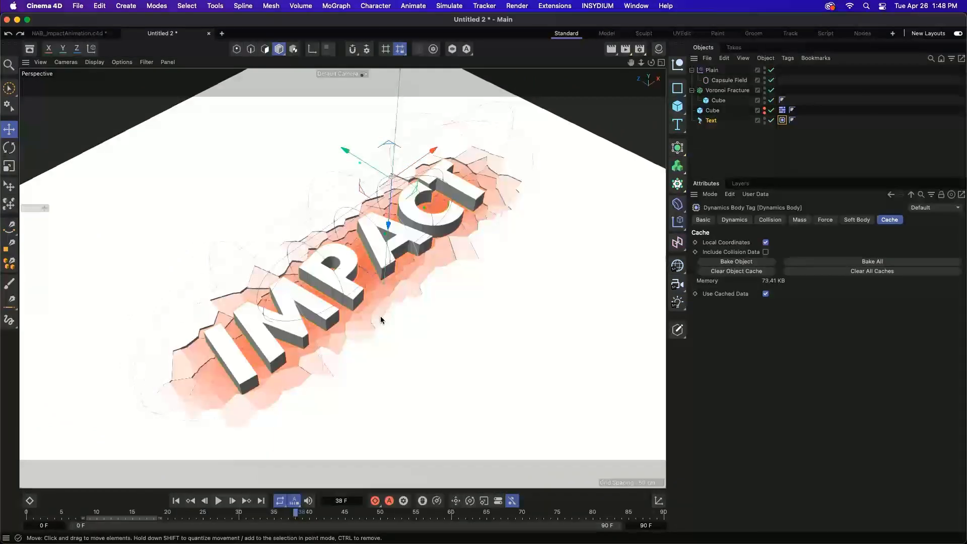
left_click_drag(394, 266, 310, 250, "alt")
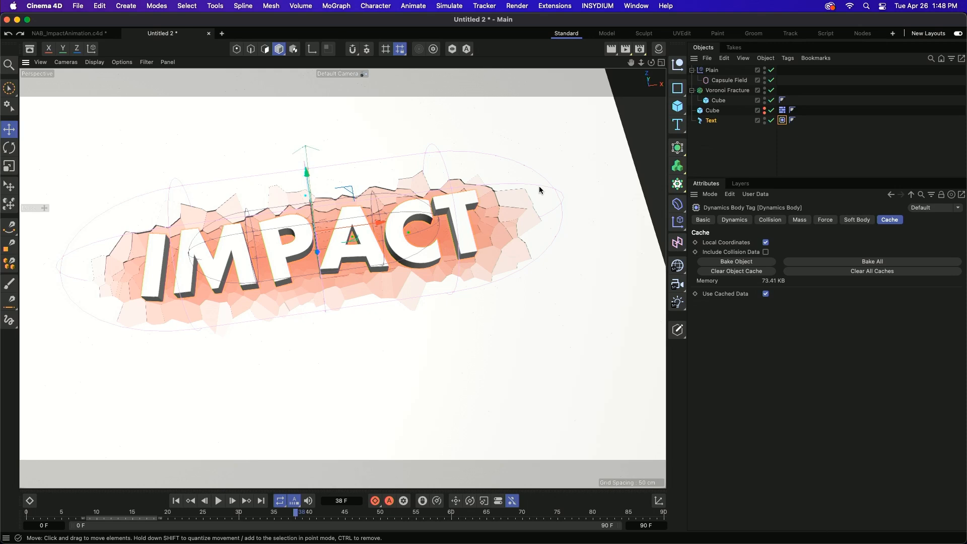
Step: Draw a three-point Bezier crack spline in the Top view, running from the letter I outward to the upper left
left_click(661, 62)
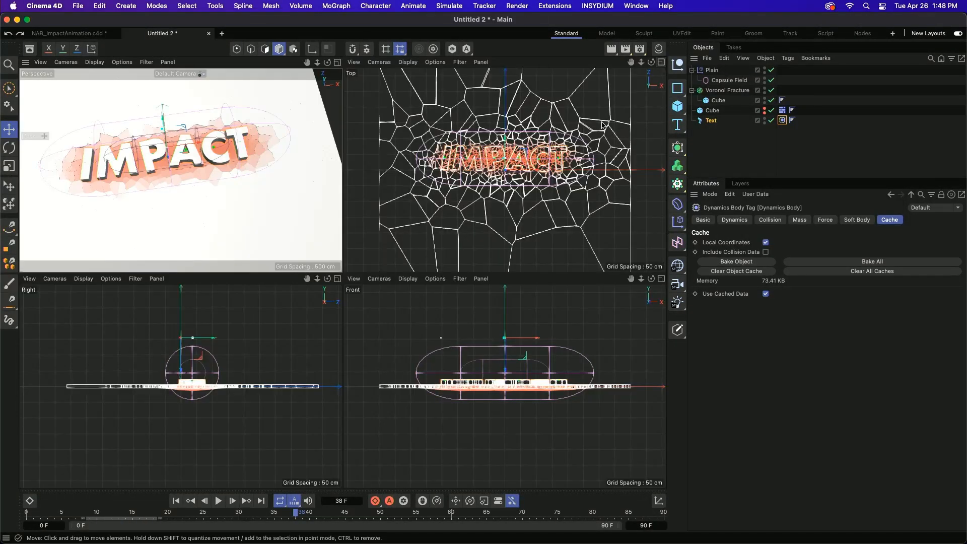
left_click(661, 62)
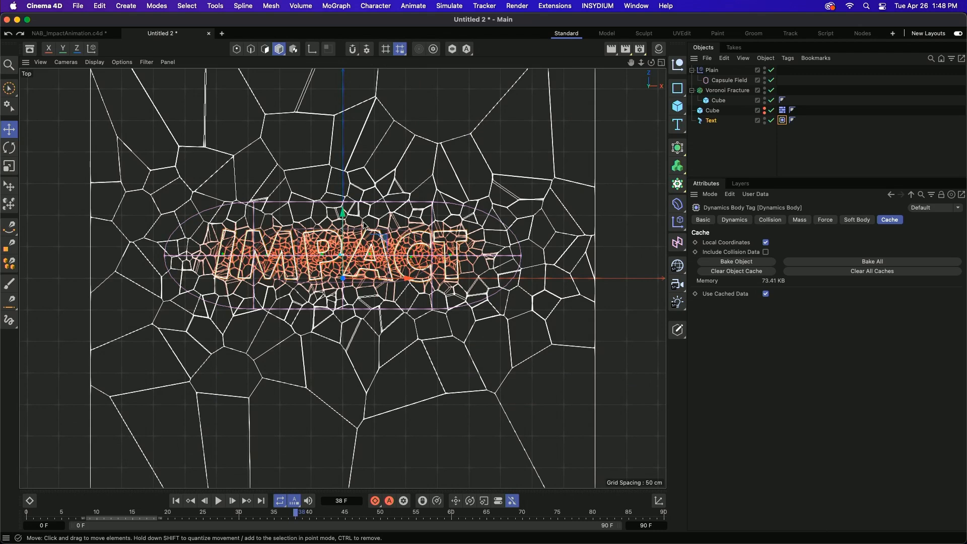
left_click(10, 230)
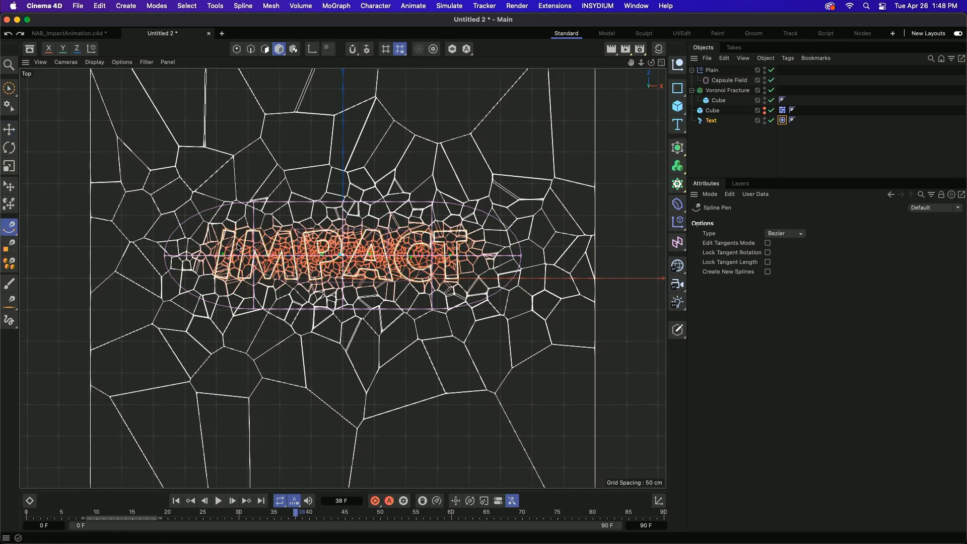
left_click(211, 241)
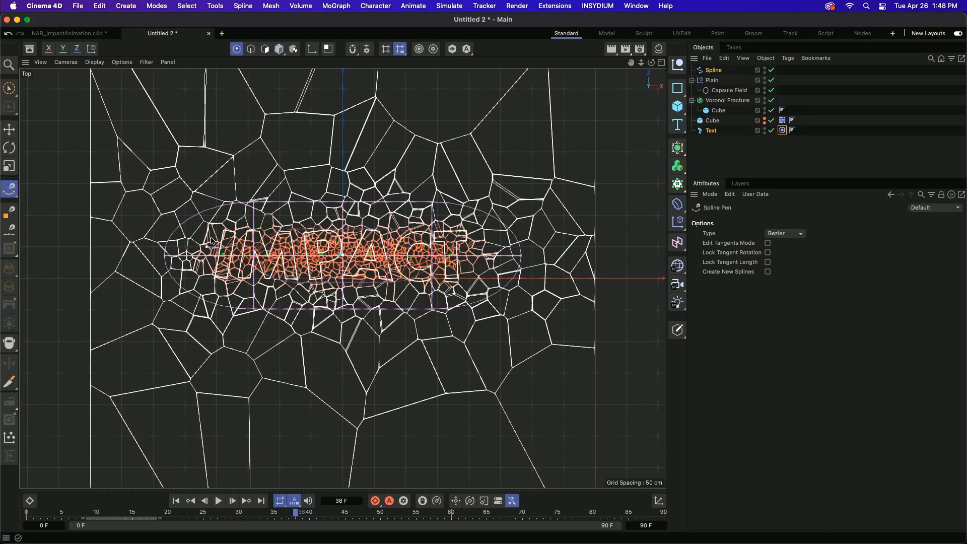
left_click(194, 224)
left_click(170, 194)
Step: Draw a separate five-point zigzag crack spline from between the C and T down toward the floor's lower right
left_click(698, 155)
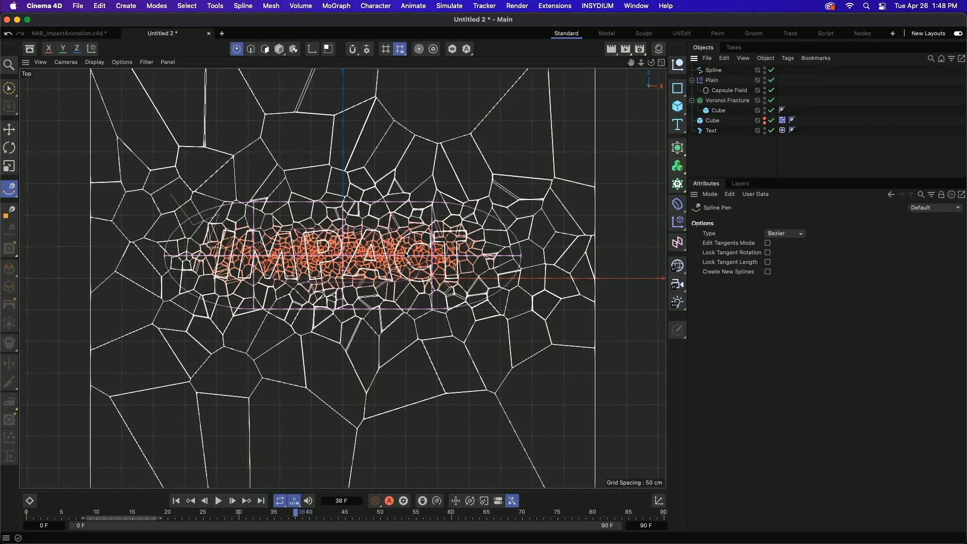
left_click(466, 270)
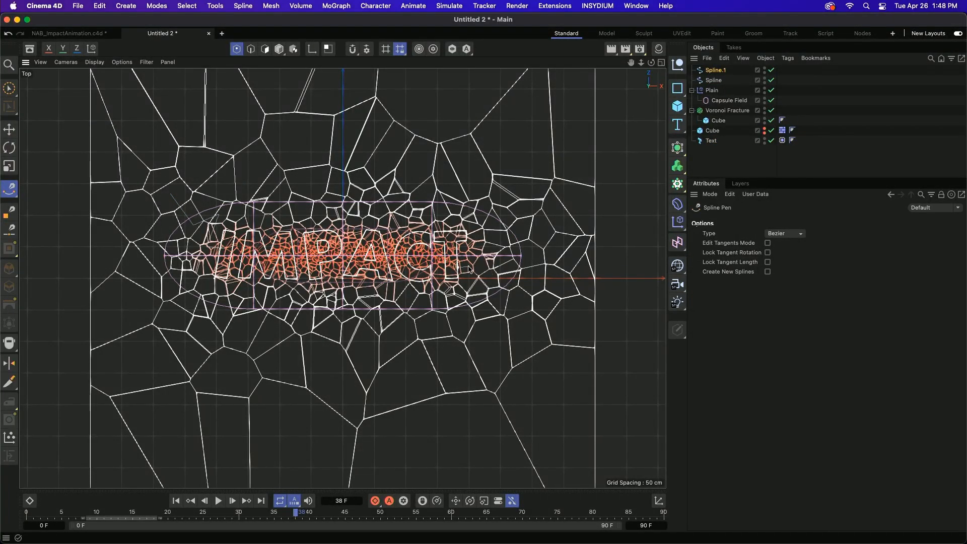
key("super+z")
left_click(438, 263)
left_click(473, 267)
left_click(458, 292)
left_click(480, 297)
left_click(482, 334)
Step: Return to the perspective view and add the first spline to the Plain effector's fields above the Capsule Field
left_click(661, 62)
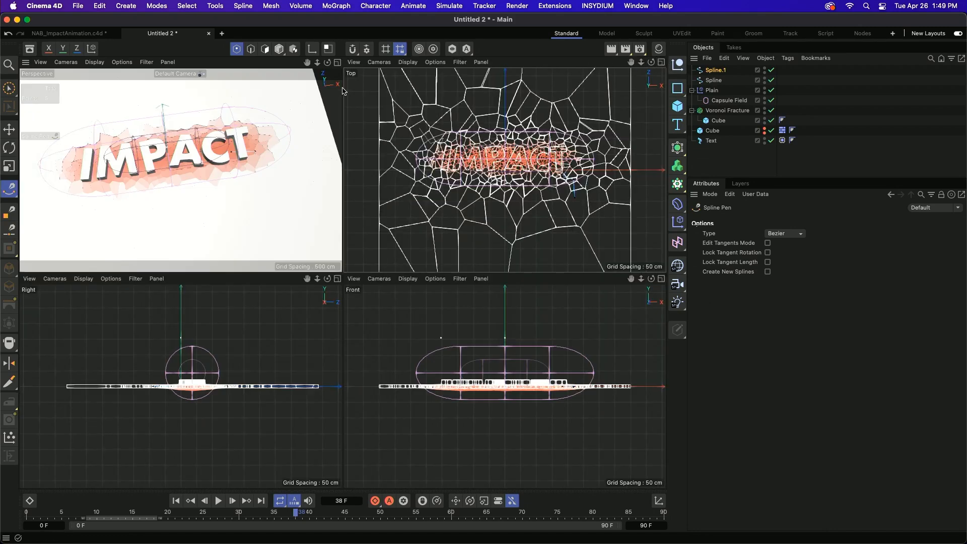
left_click(338, 63)
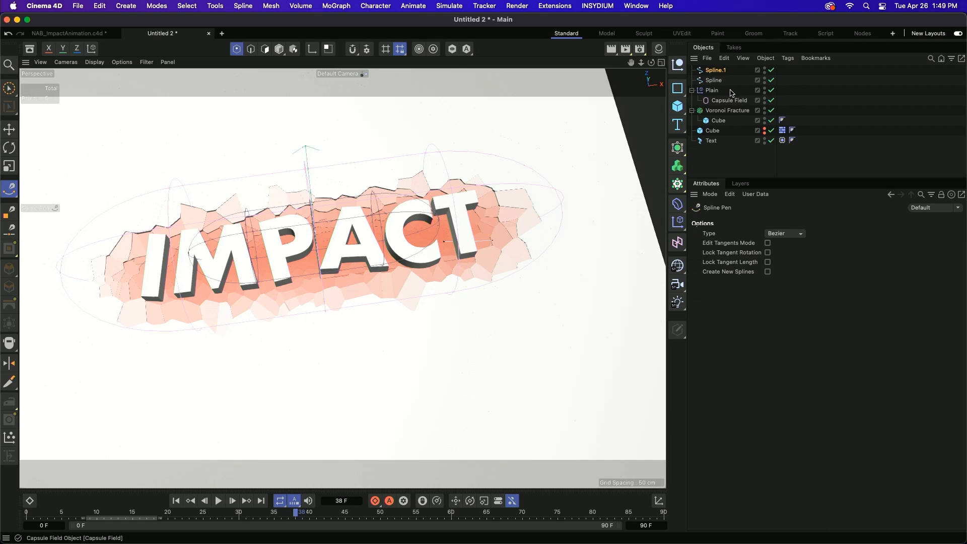
left_click(712, 80)
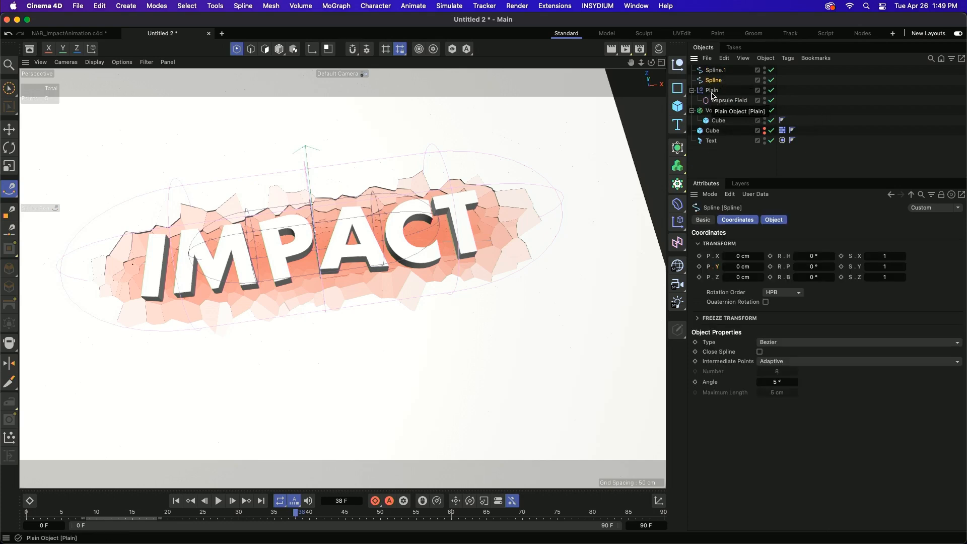
left_click(712, 91)
left_click(877, 220)
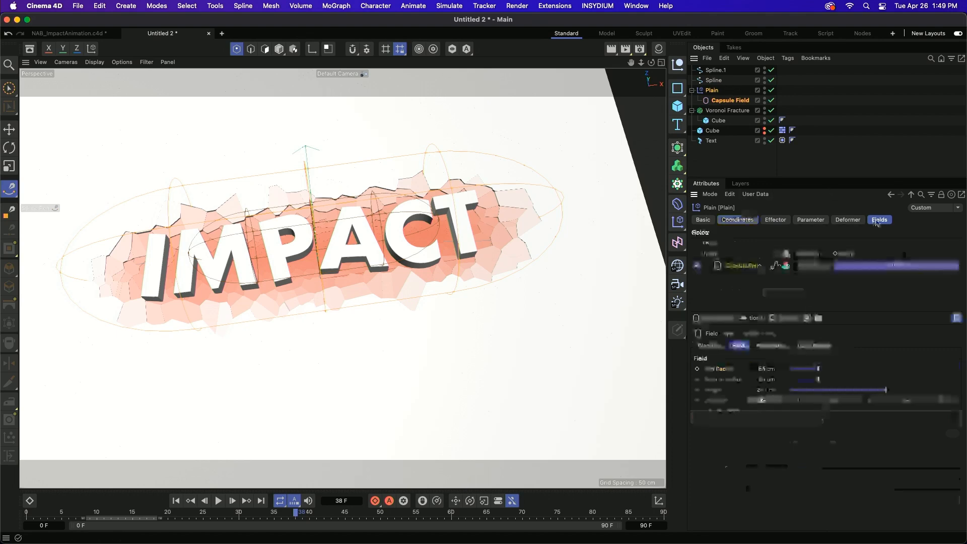
left_click_drag(713, 81, 732, 263)
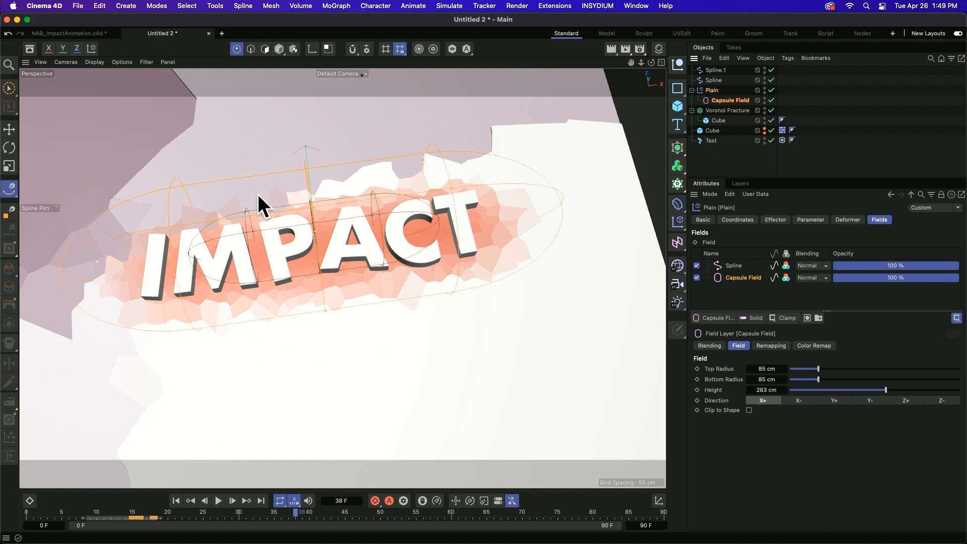
Step: Set the Spline field layer's blending to Max, its distance mode to Radius and the radius to 56 cm
middle_click_drag(99, 176, 203, 194, "alt")
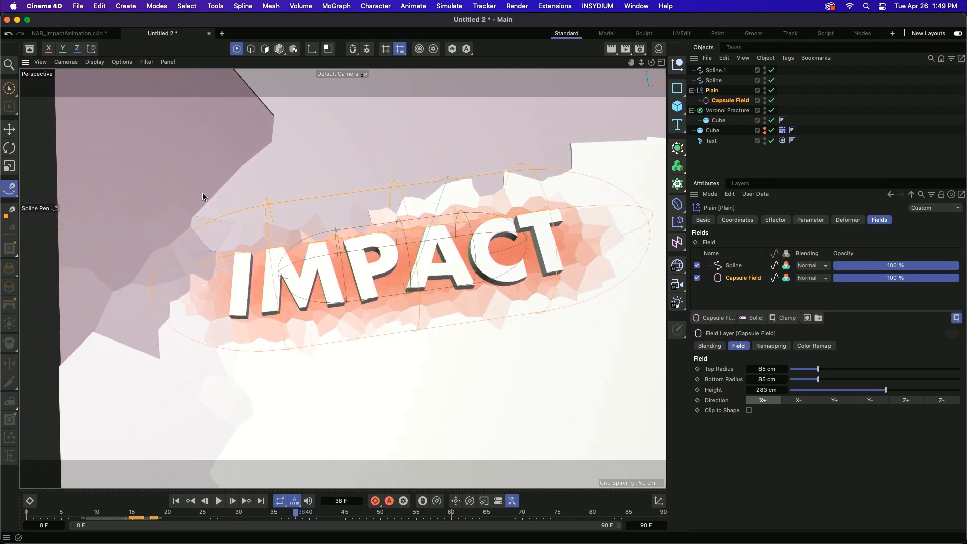
left_click(806, 265)
left_click(822, 362)
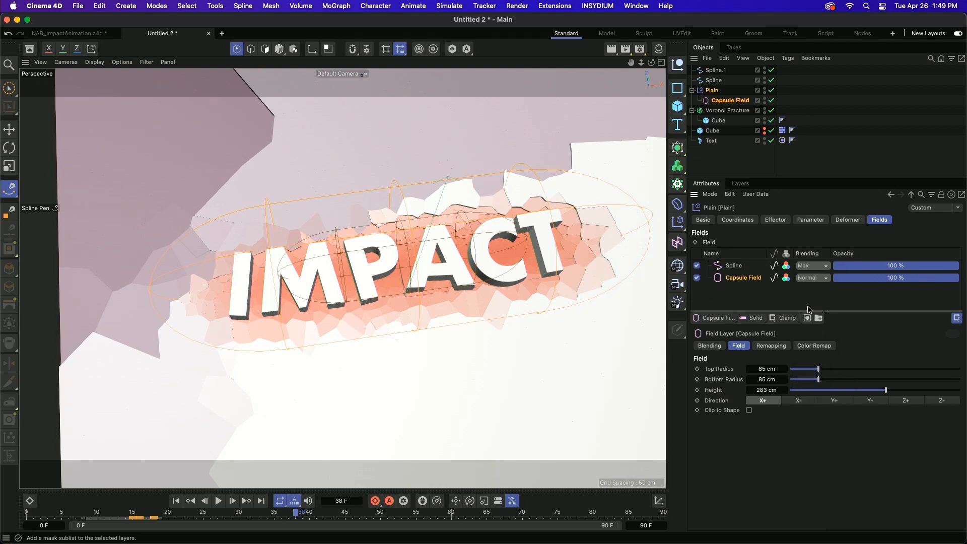
left_click(730, 266)
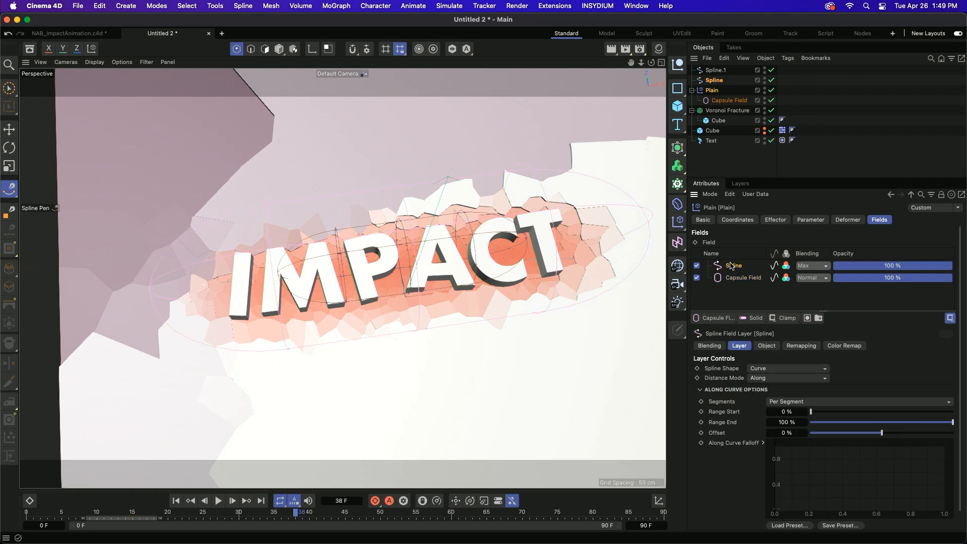
left_click(763, 376)
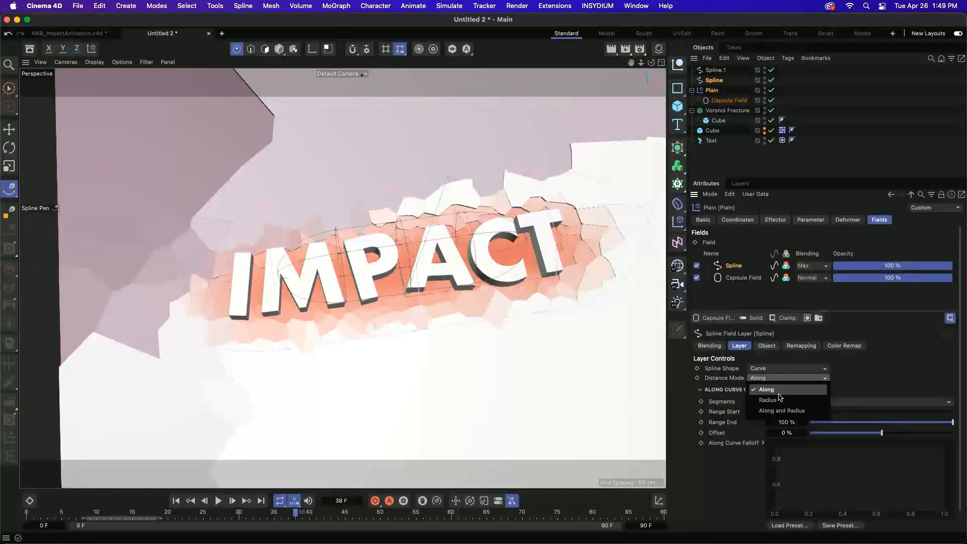
left_click(778, 402)
left_click_drag(811, 402, 889, 394)
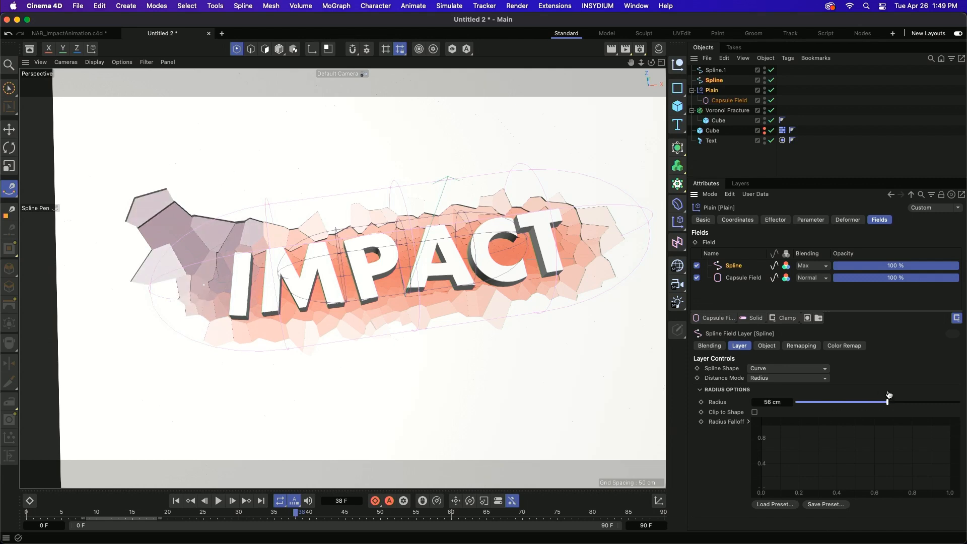
Step: Add the second crack spline to the Plain effector's fields with Max blending, and nest the first spline under the effector
left_click(715, 68)
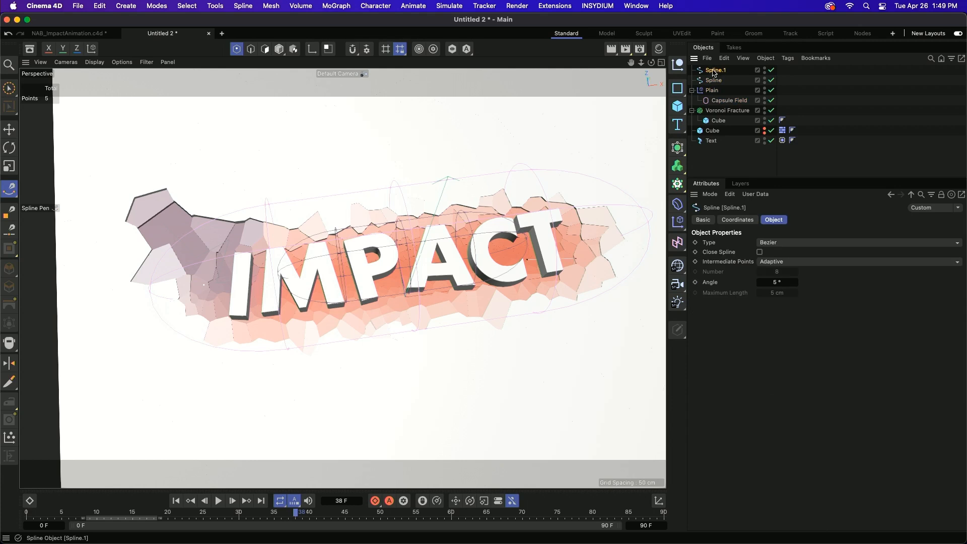
left_click(710, 88)
left_click(716, 80)
left_click_drag(716, 79, 740, 264)
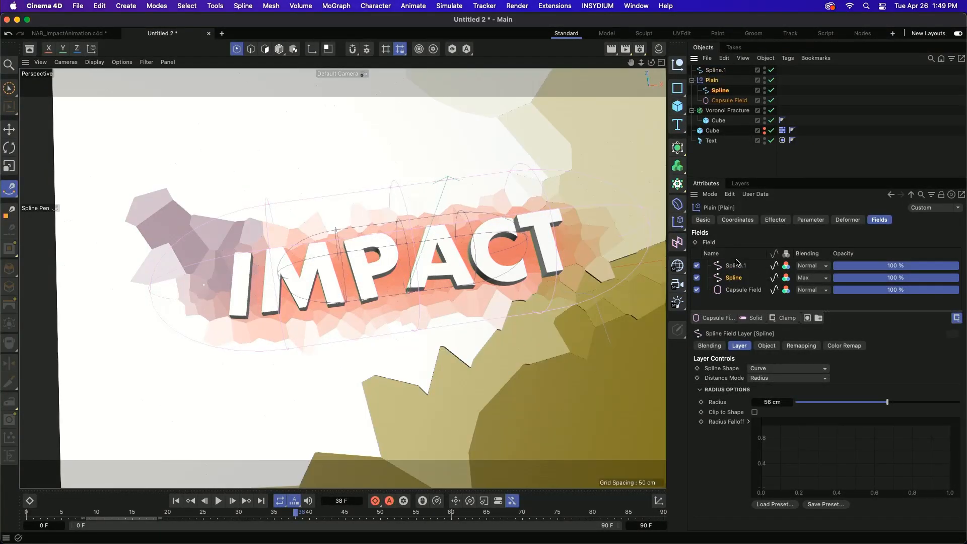
left_click(810, 266)
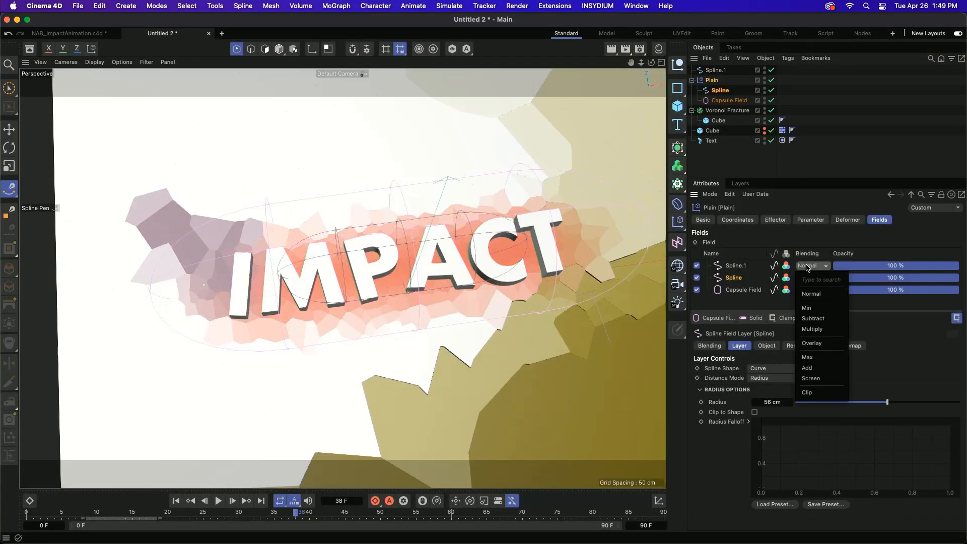
left_click(818, 357)
Step: Set the Spline.1 field layer's distance mode to Radius at 25 cm and nest Spline.1 under the Plain effector
left_click(735, 266)
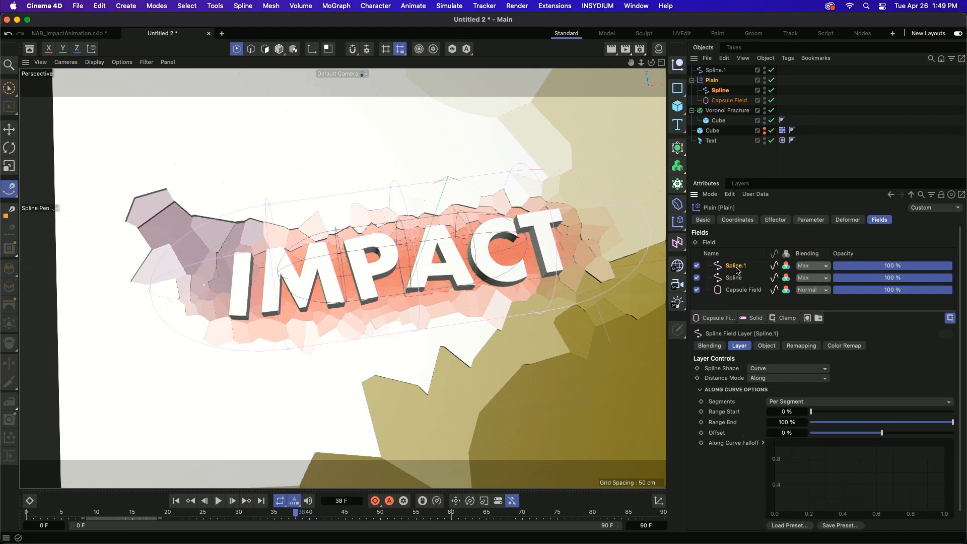
left_click(787, 378)
left_click(777, 400)
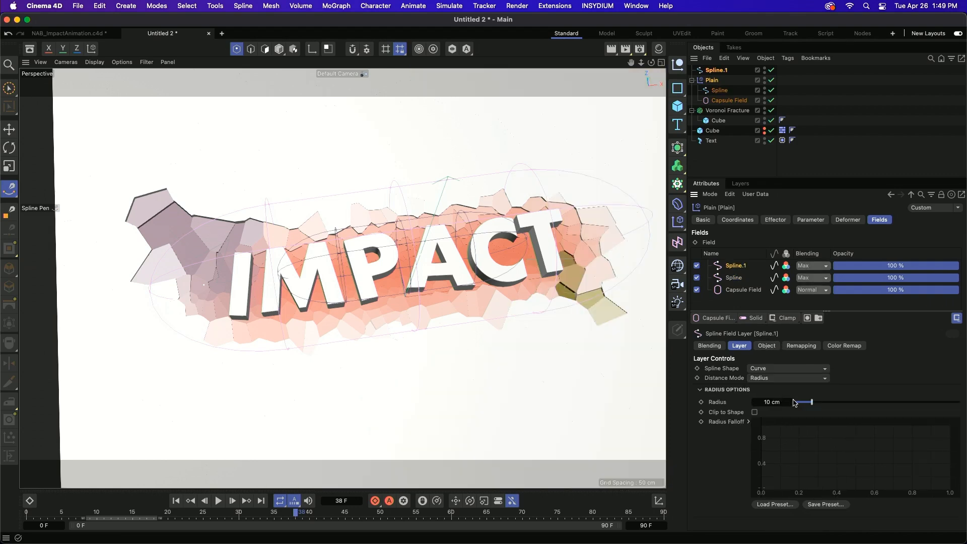
mouse_move(815, 403)
left_mouse_down()
mouse_move(863, 401)
mouse_move(837, 400)
left_mouse_up()
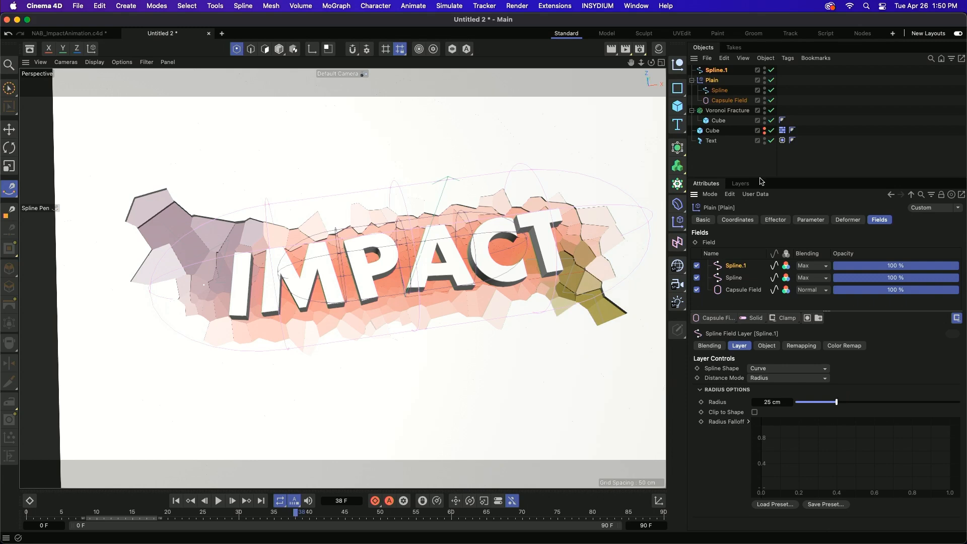
mouse_move(716, 71)
left_mouse_down()
mouse_move(720, 99)
mouse_move(718, 87)
left_mouse_up()
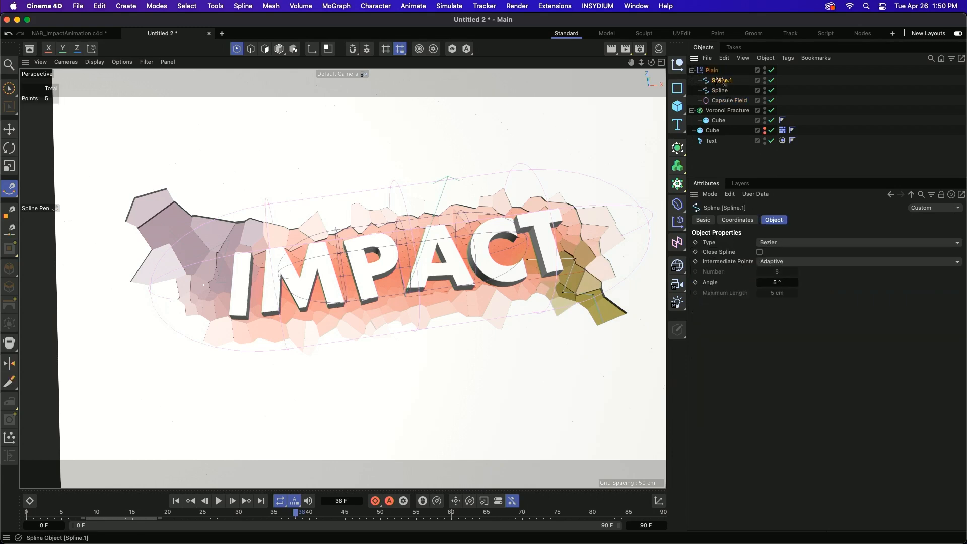
Step: Keyframe the Y position of both crack splines together at frame 15, keeping them at their raised height
left_click(720, 90, "shift")
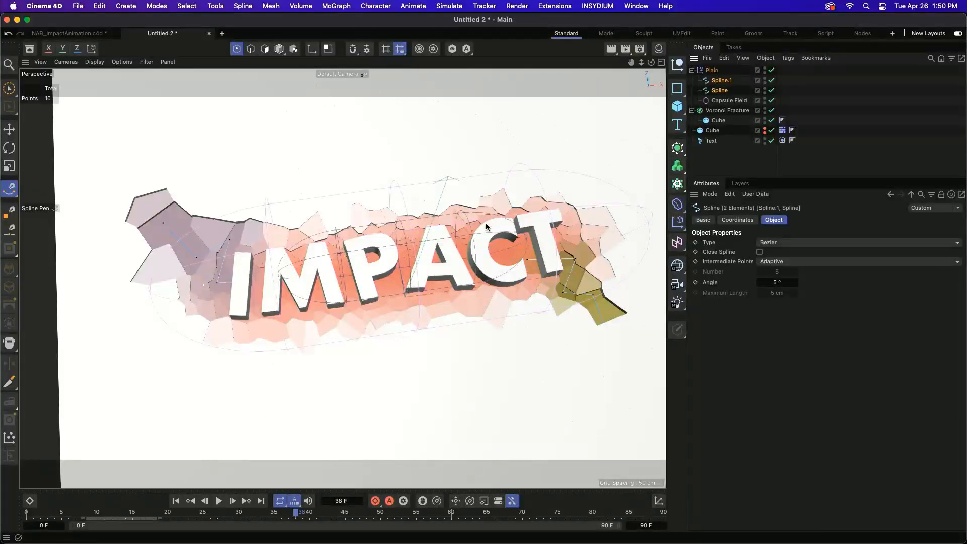
left_click(280, 49)
left_click_drag(398, 254, 415, 234, "alt")
key("e")
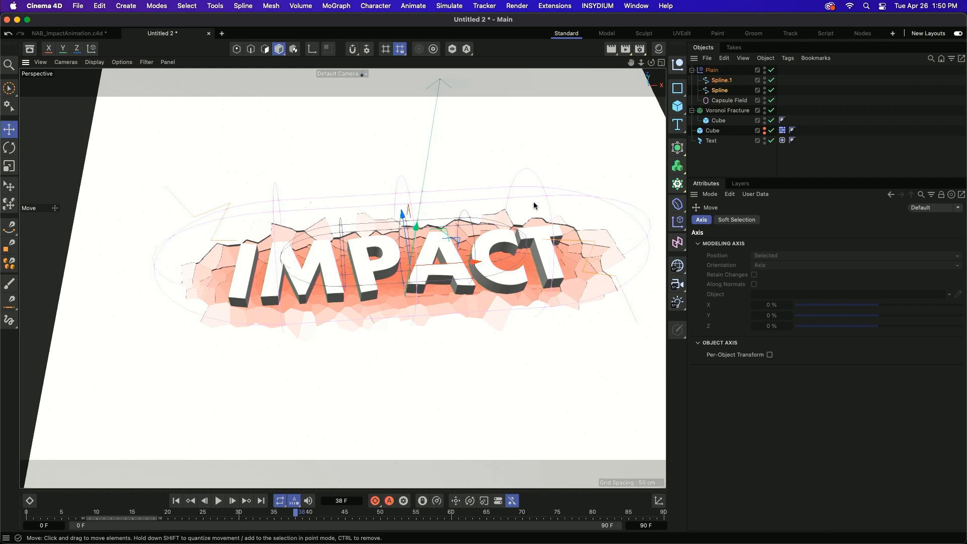
left_click(133, 512)
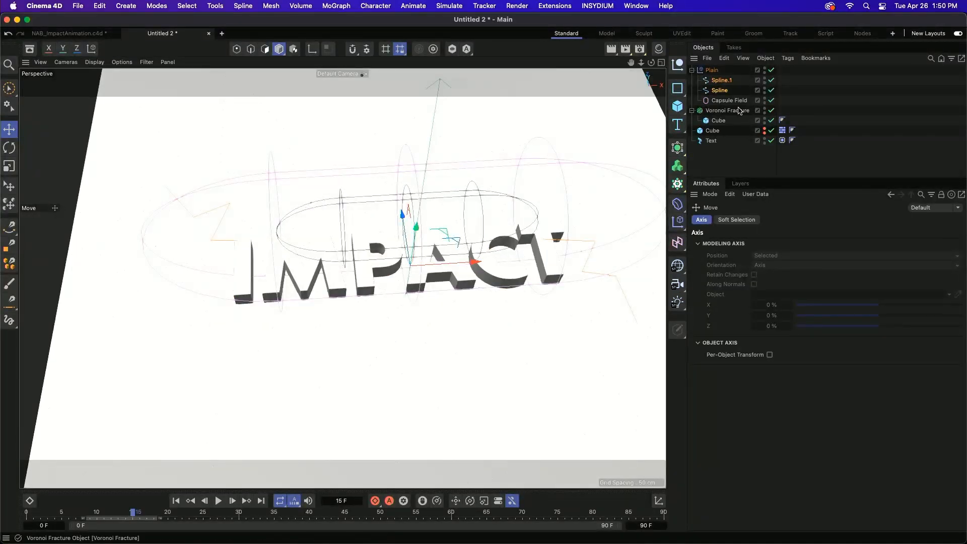
left_click(721, 78)
left_click(728, 220)
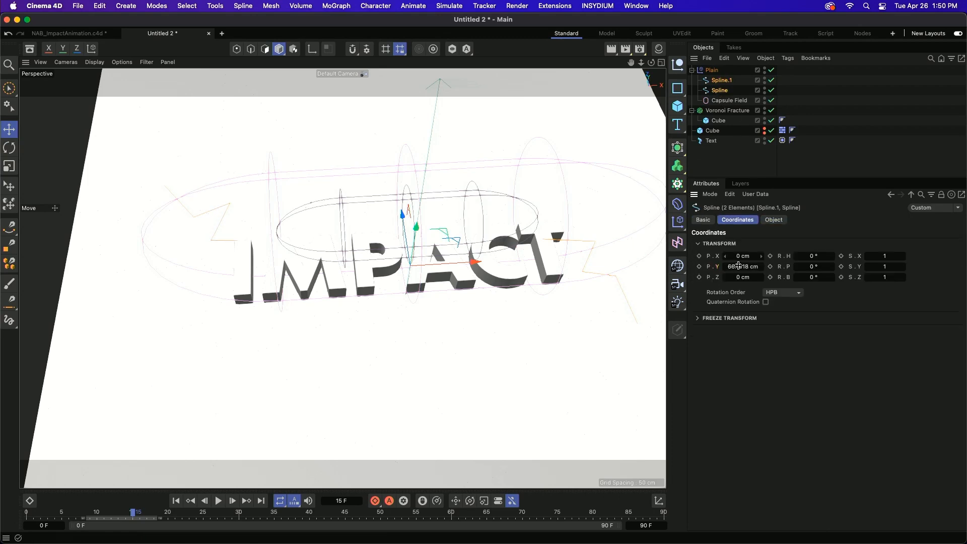
left_click(699, 266)
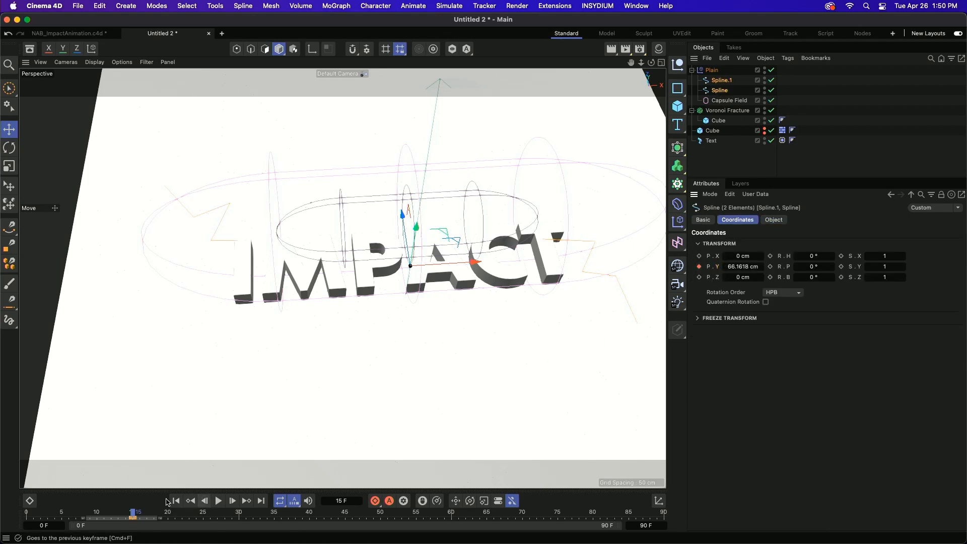
Step: At frame 17, lower both crack splines to a Y position of about 4.7 cm and keyframe it
left_click_drag(132, 515, 145, 513)
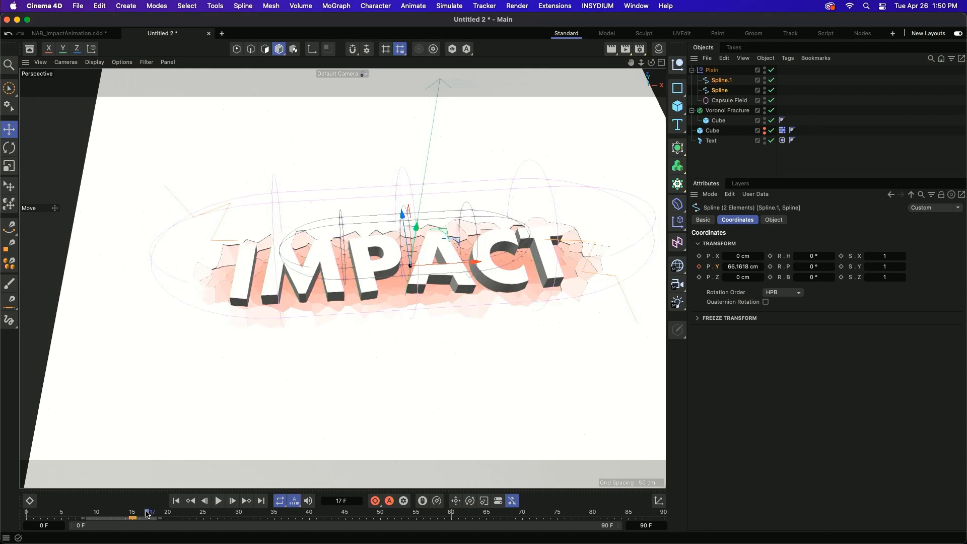
left_click_drag(416, 227, 417, 258)
left_click_drag(417, 262, 418, 262)
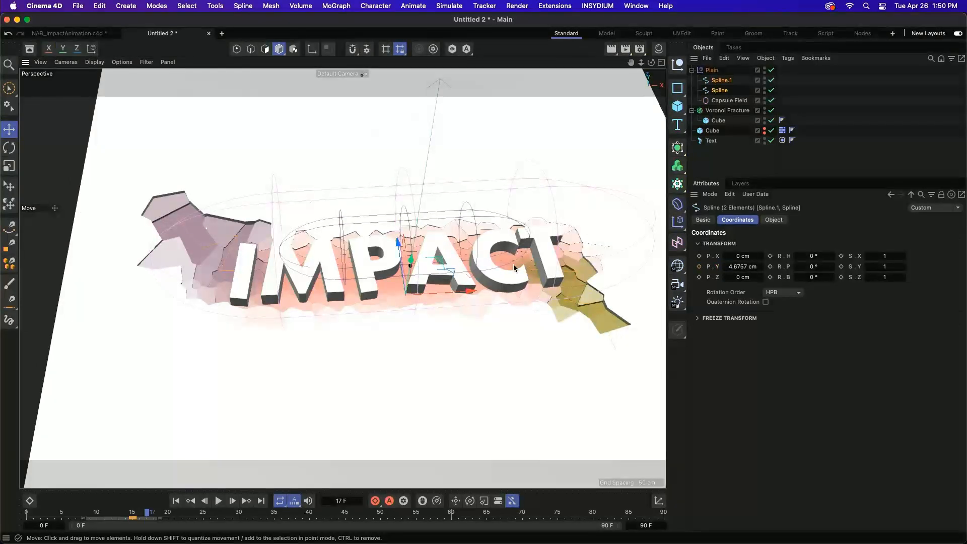
left_click(698, 266)
Step: Play the animation from the start to check how the cracks form on impact
left_click(175, 500)
left_click(218, 500)
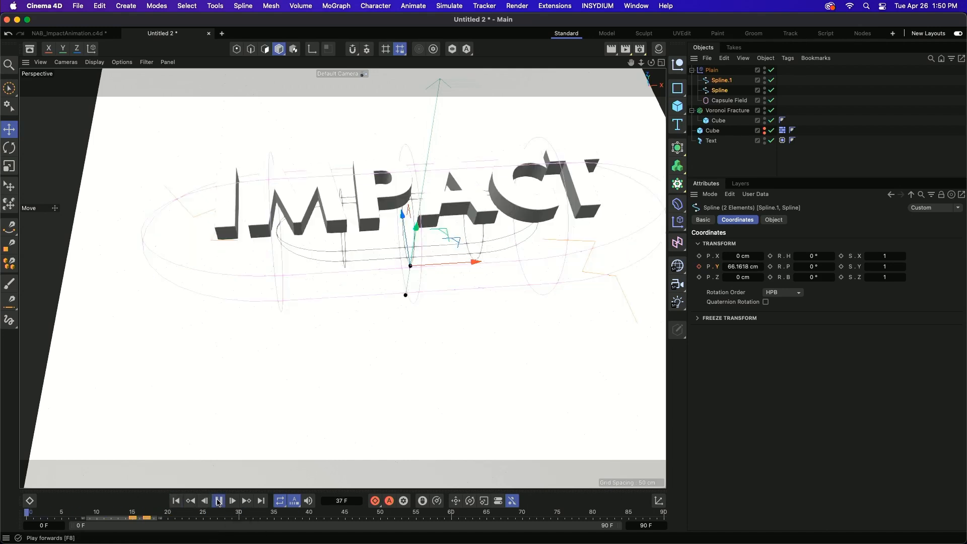
left_click(219, 499)
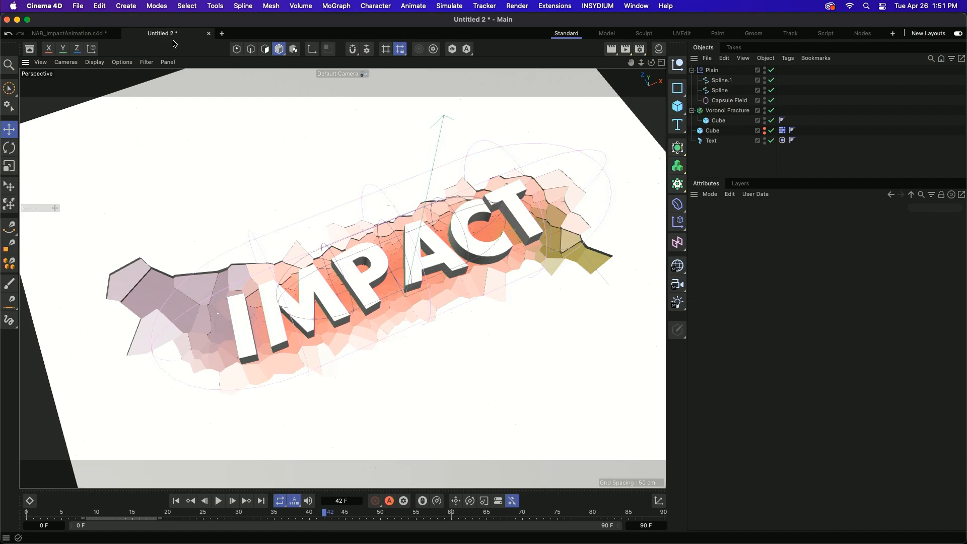
Step: Switch the project's renderer to Redshift in the render settings
left_click(639, 49)
left_click(707, 67)
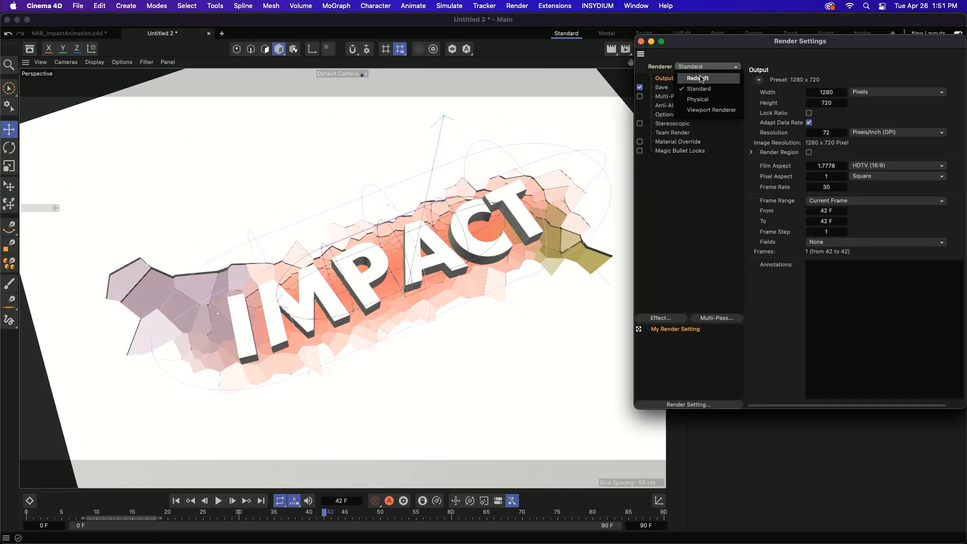
left_click(690, 111)
left_click(640, 41)
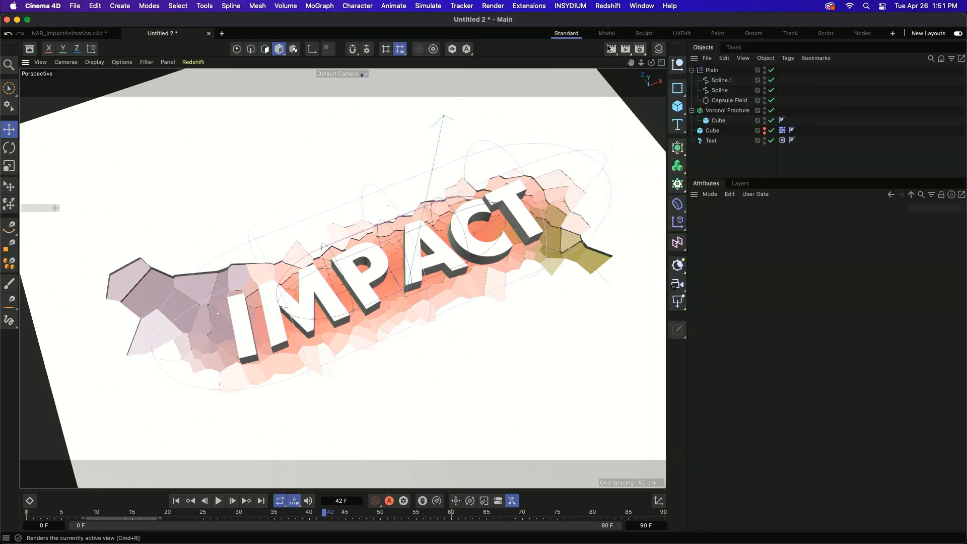
Step: Open the Redshift RenderView, dock it beside the perspective view and start the live render
left_click(639, 6)
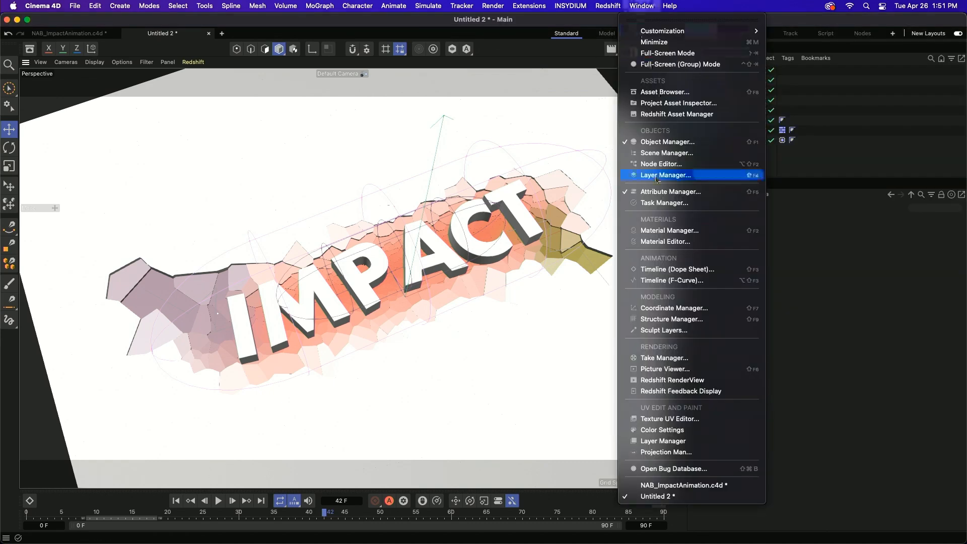
left_click(672, 379)
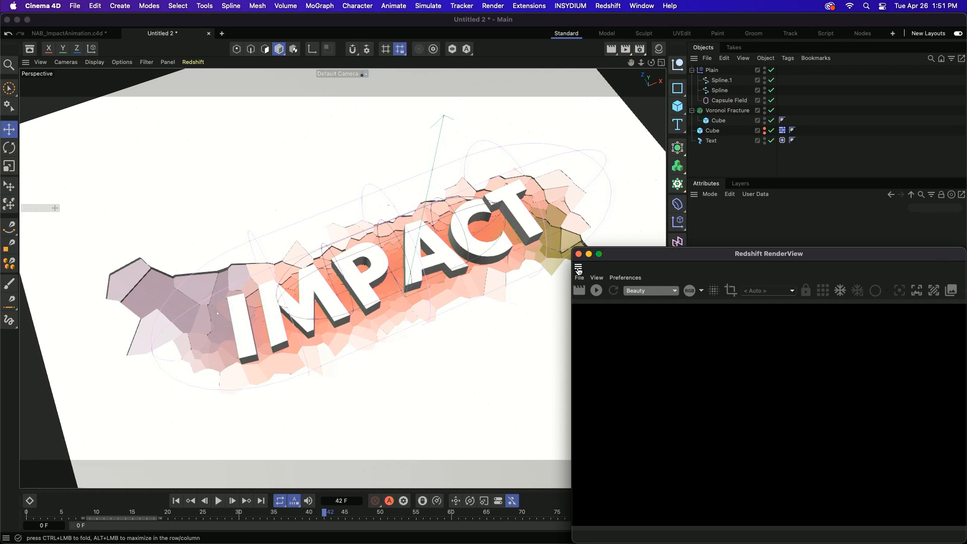
left_click_drag(88, 171, 74, 174)
left_click(47, 97)
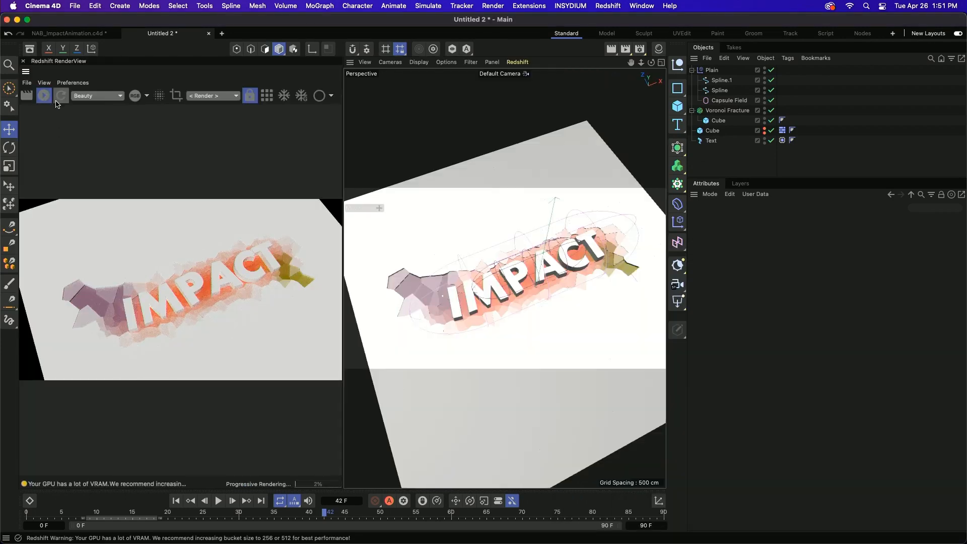
Step: Frame the IMPACT word closer in the perspective view and add a Redshift dome light to the scene
left_click(510, 250)
middle_click_drag(524, 261, 479, 252, "alt")
right_click_drag(460, 268, 471, 268, "alt")
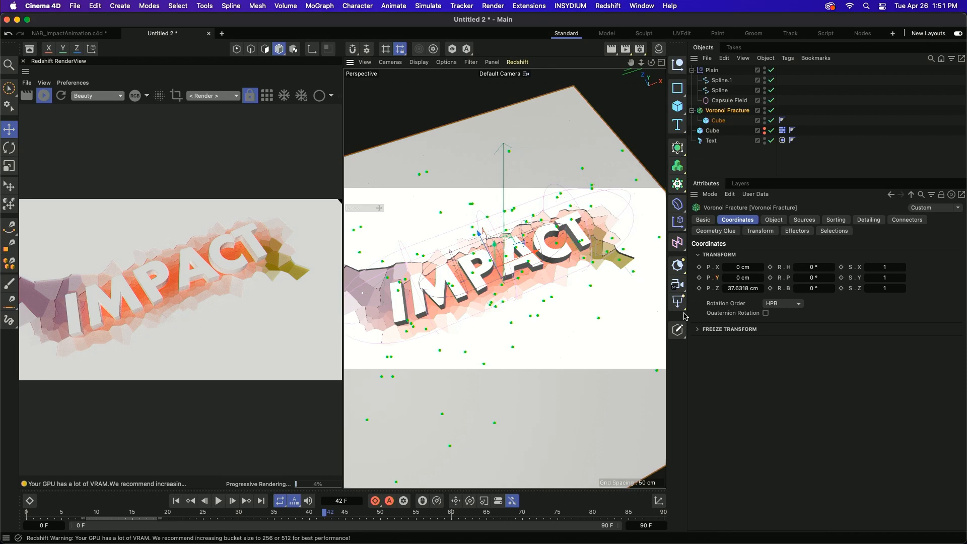
left_click(681, 307)
left_click(724, 391)
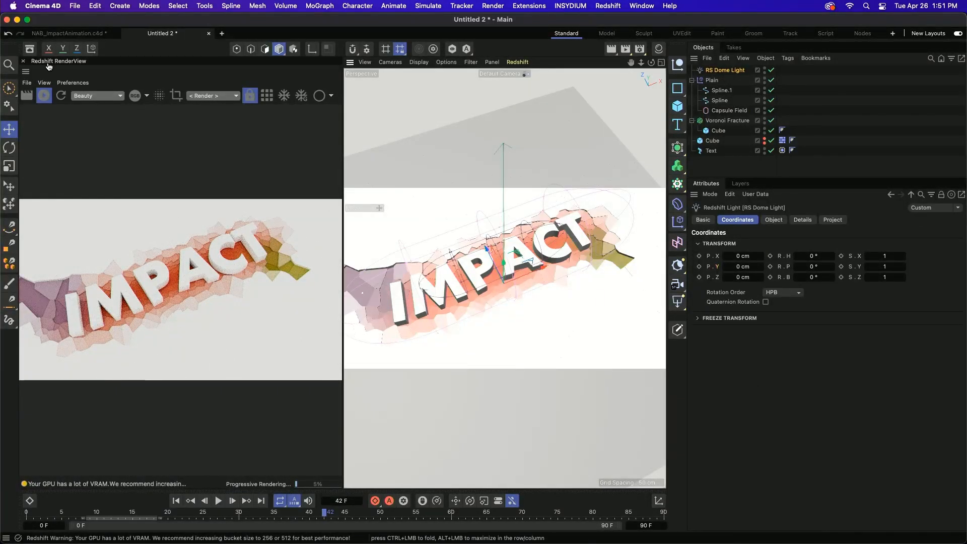
Step: Find HDR images in the asset library and assign GI (empty_room_02_pano).hdr as the dome light's texture
left_click(30, 48)
type("hdr")
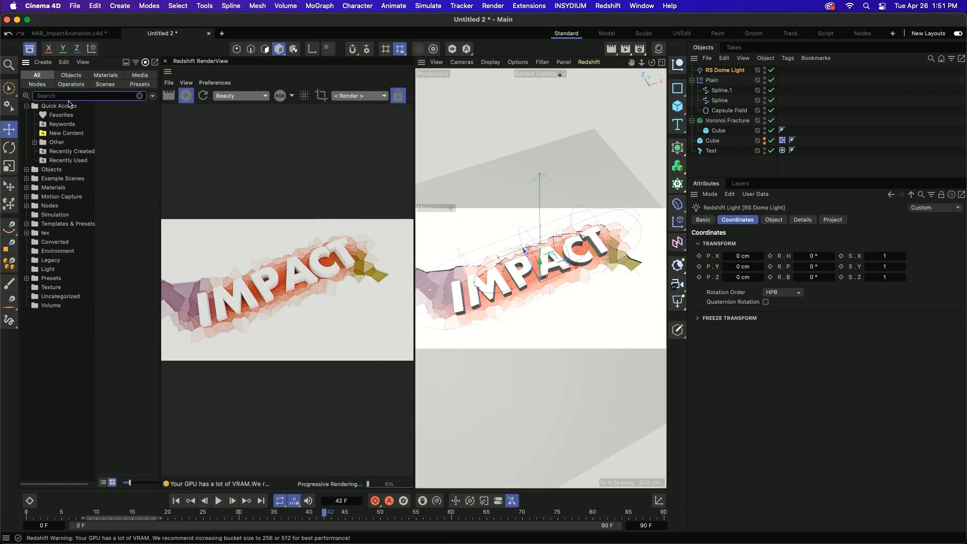
scroll(90, 196, "down", 5)
scroll(88, 195, "down", 8)
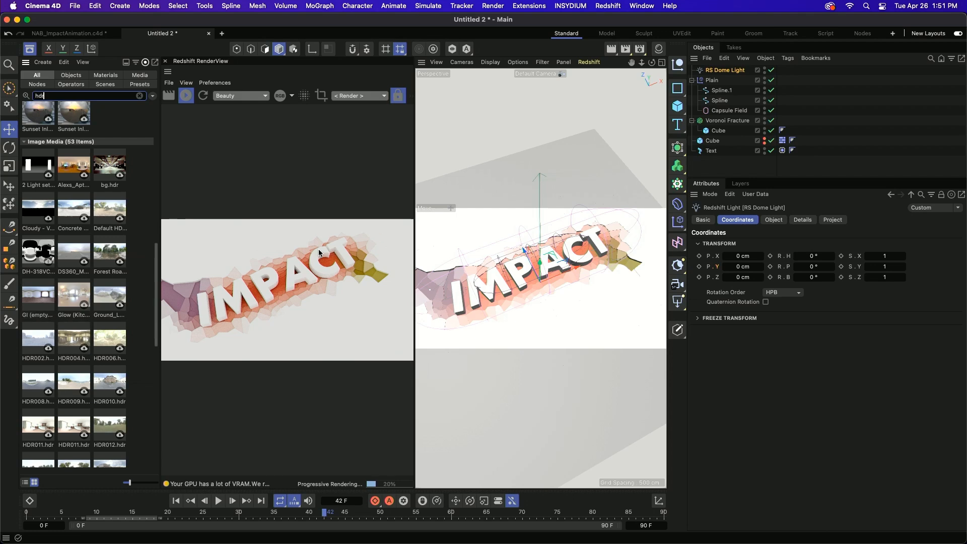
left_click(766, 220)
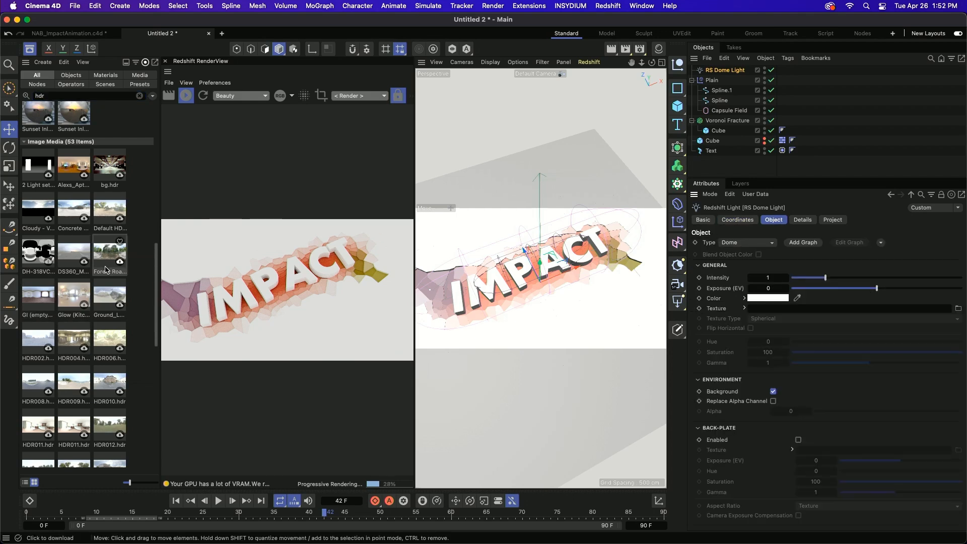
left_click_drag(38, 297, 777, 309)
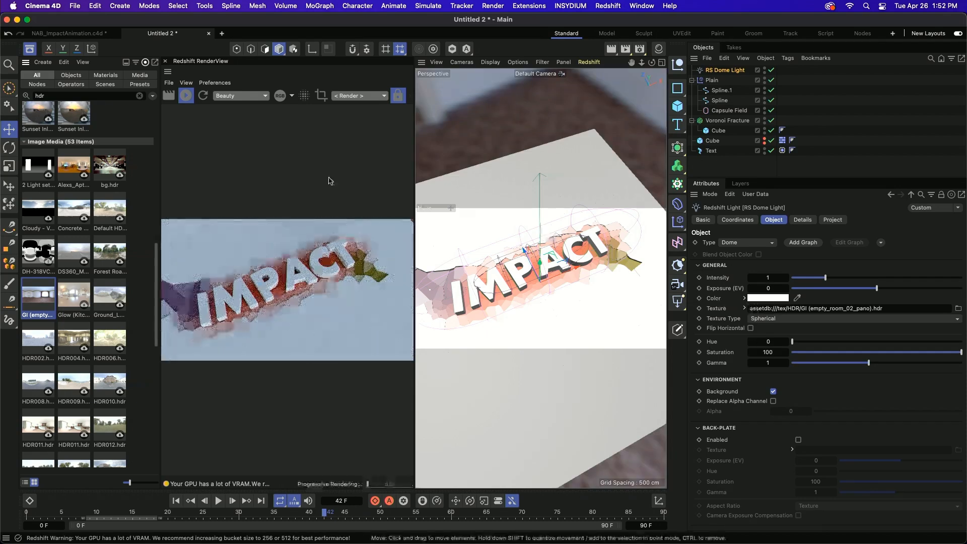
left_click(30, 50)
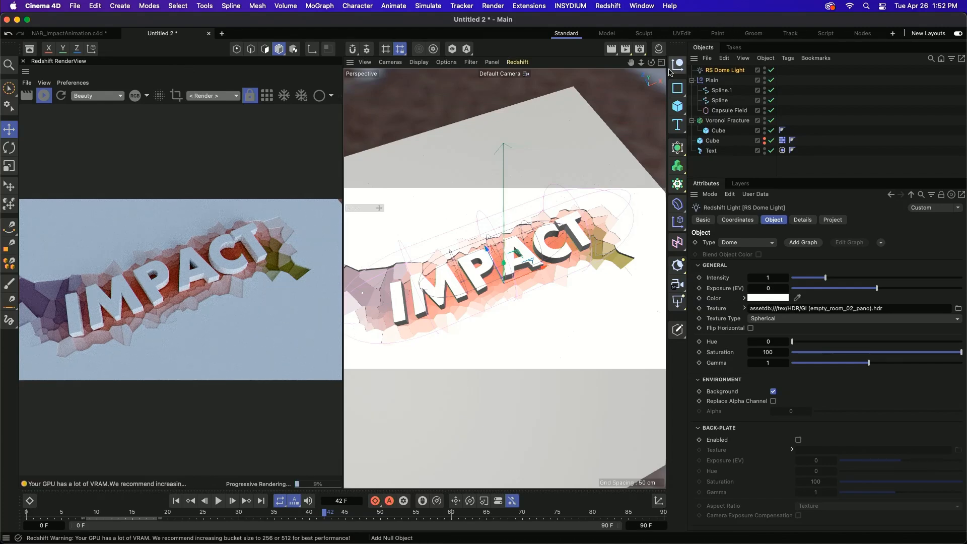
Step: Create a new RS Material and apply it to the Text object
left_click(658, 49)
double_click(605, 103)
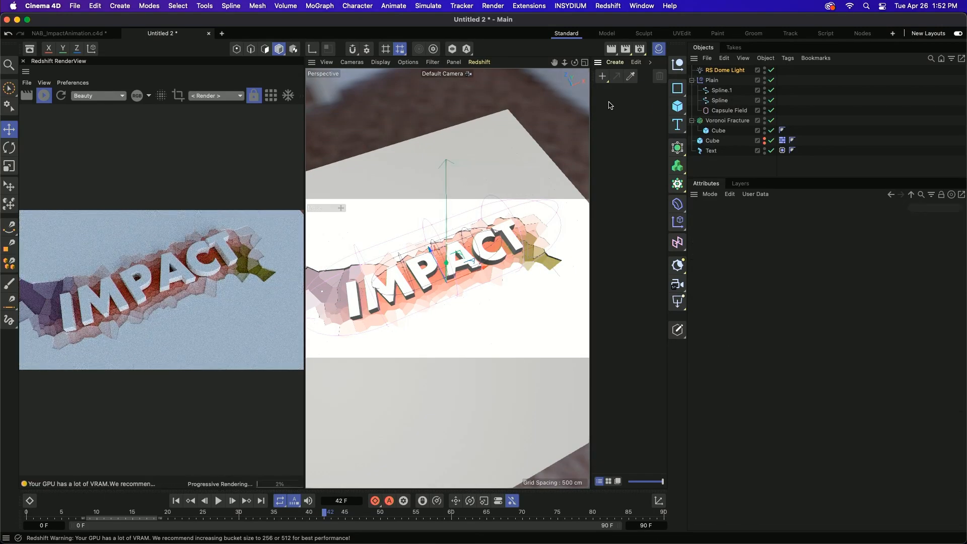
left_click_drag(686, 92, 715, 151)
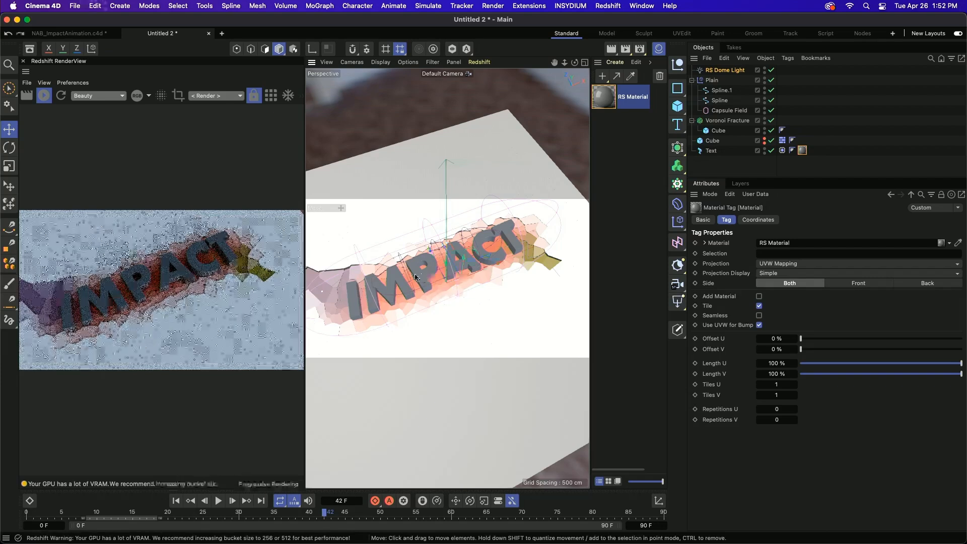
Step: Open the RS Material in the Node Editor and move its material node away from the Output node
scroll(447, 269, "up", 5)
double_click(603, 96)
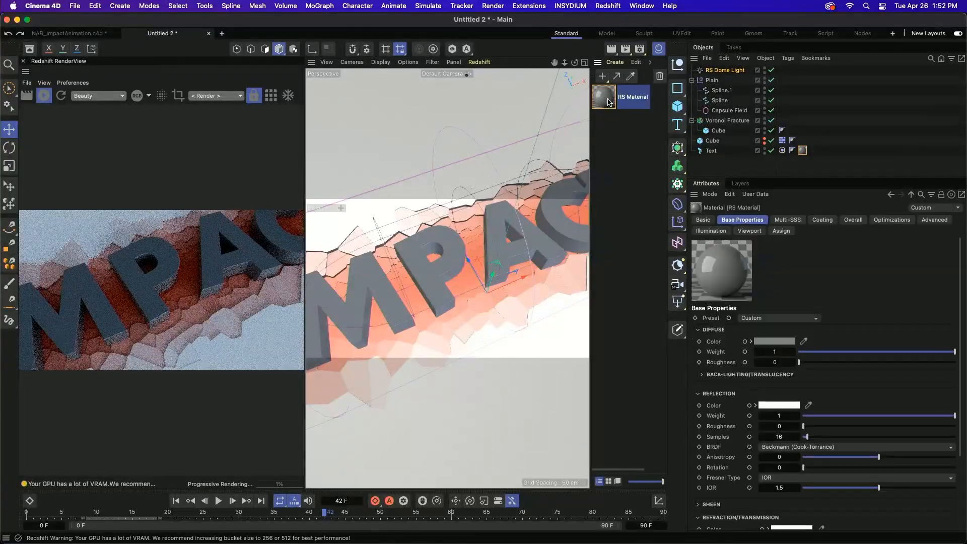
left_click_drag(649, 92, 575, 86)
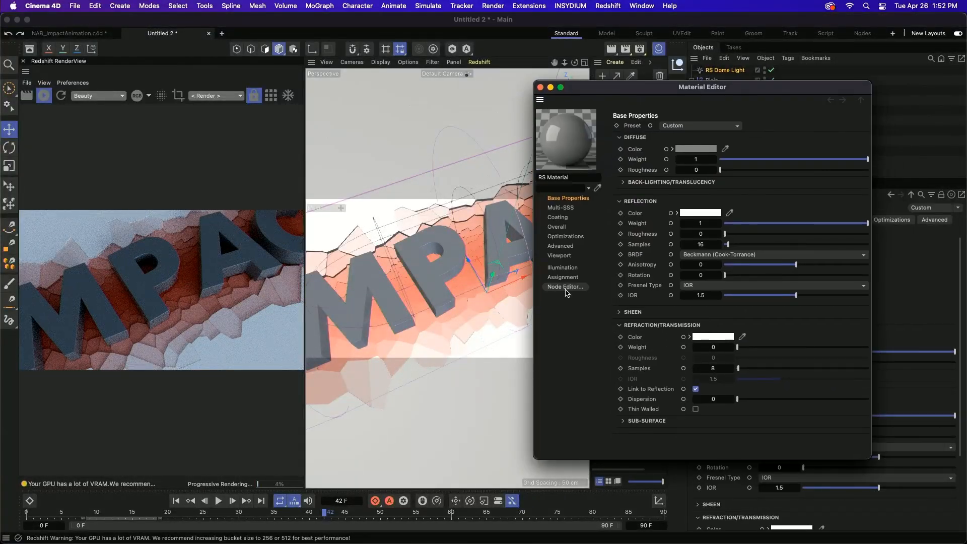
left_click(567, 287)
left_click_drag(505, 74, 541, 71)
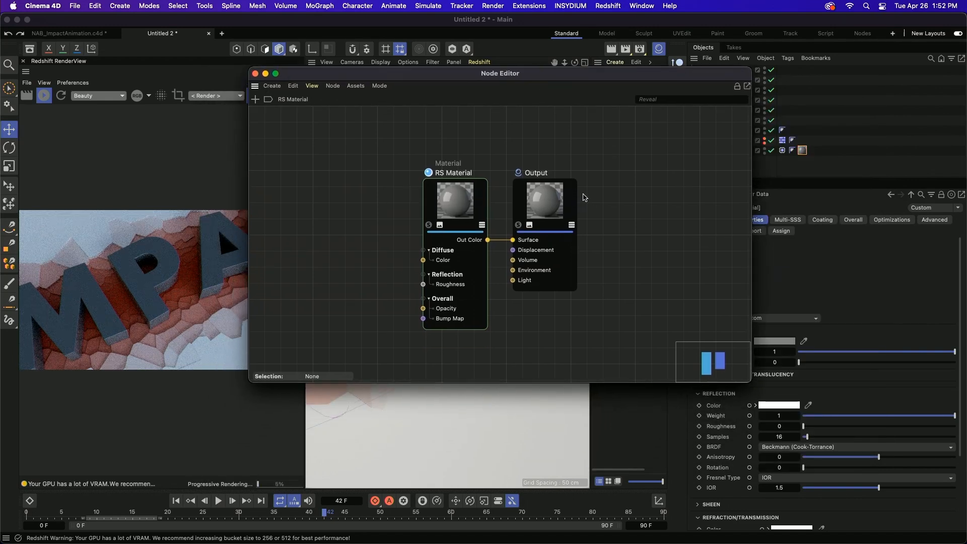
scroll(583, 194, "down", 1)
left_click_drag(488, 205, 466, 179)
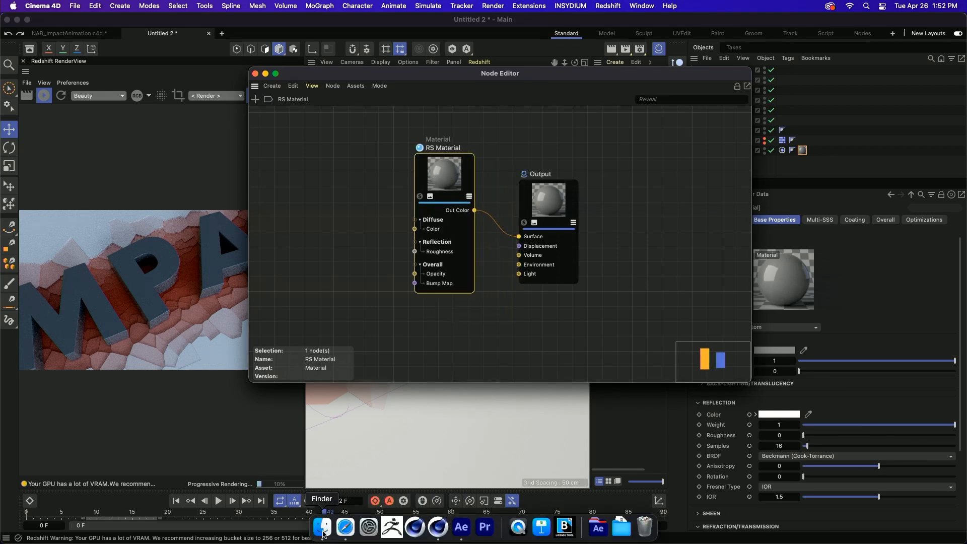
Step: Switch to Finder and preview the Greeble_Techno_001_normal.jpg image from the tex folder, then close the preview
left_click(323, 528)
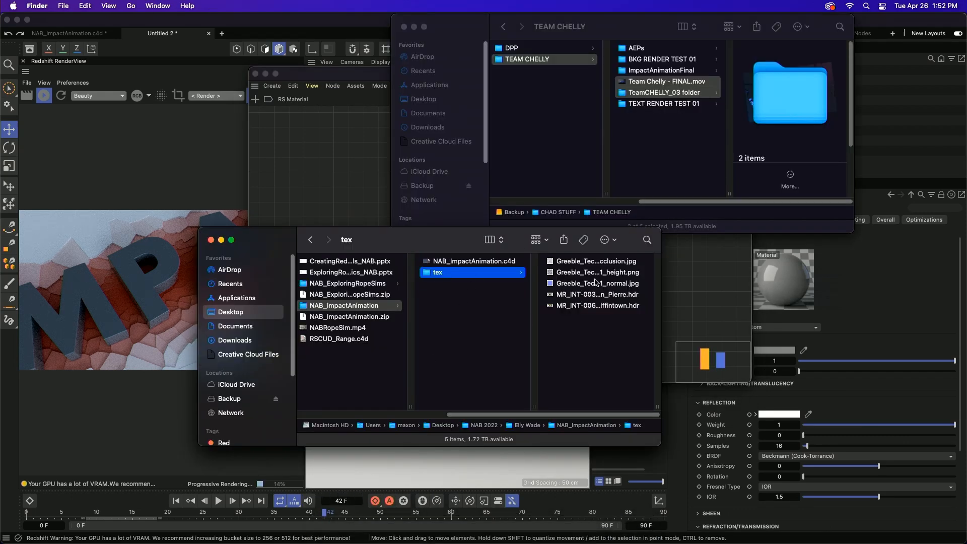
double_click(586, 284)
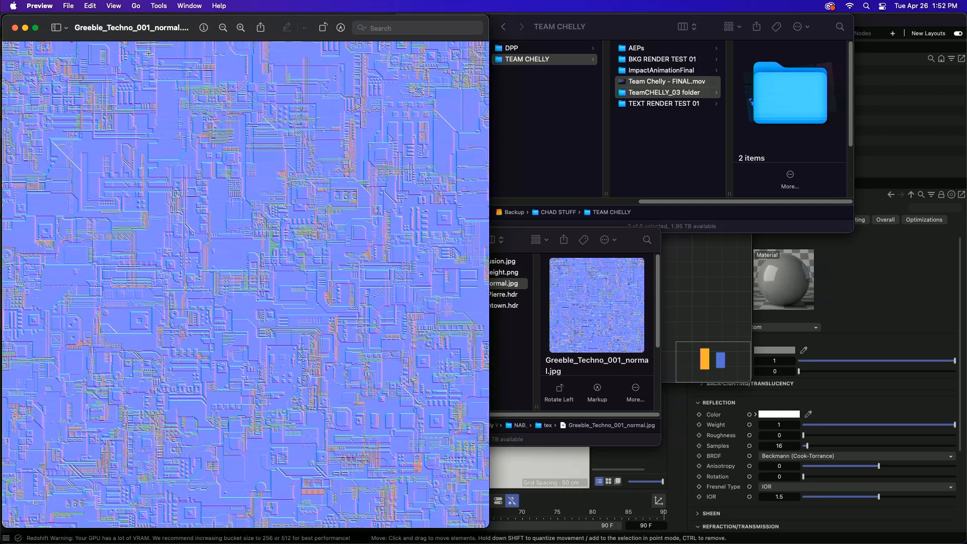
left_click_drag(120, 26, 172, 28)
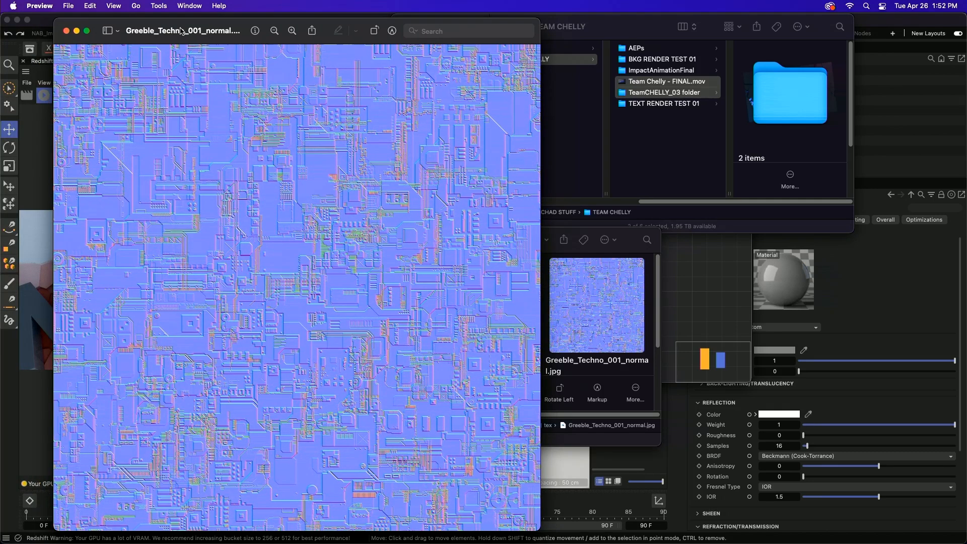
left_click(66, 30)
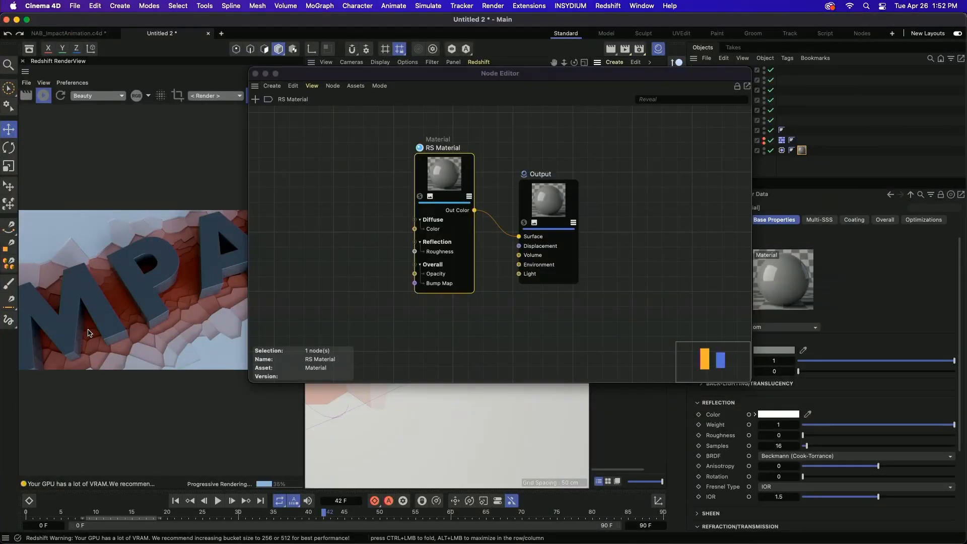
Step: Bring Greeble_Techno_001_normal.jpg from Finder into the RS Material node graph as a Texture node
left_click(325, 530)
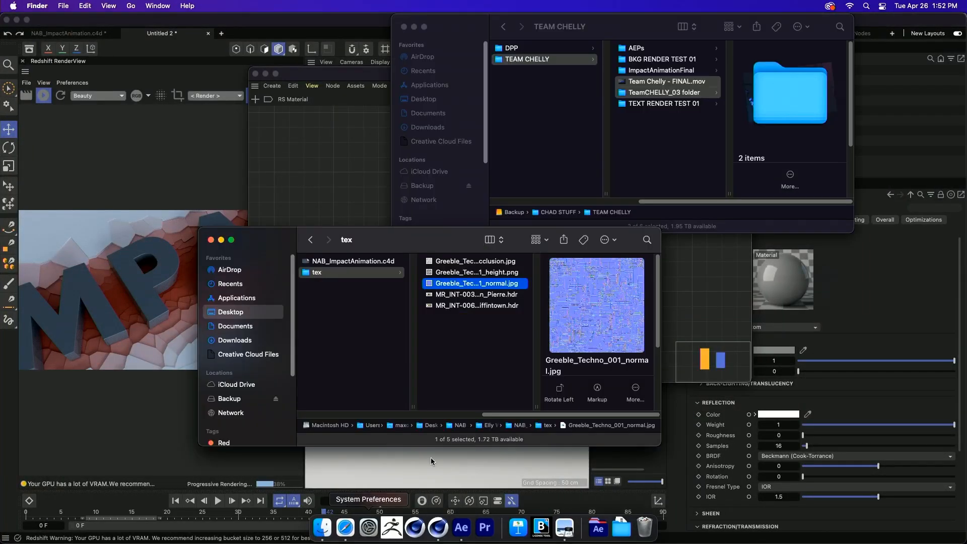
left_click_drag(473, 288, 298, 173)
left_click(442, 176)
left_click(359, 182)
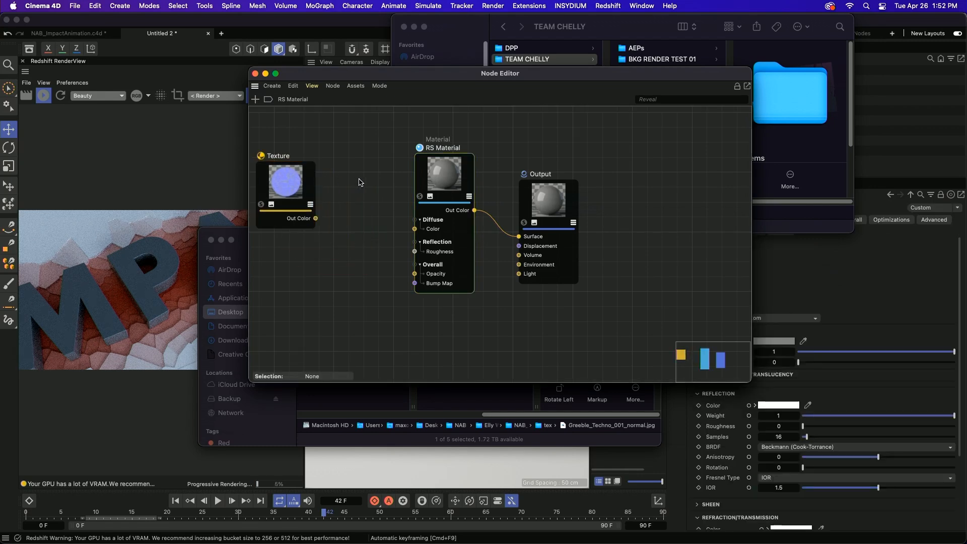
Step: Add a Bump Map node, feed the Texture into its Input, and connect its output to the RS Material's Bump Map
key("shift+c")
type("bump")
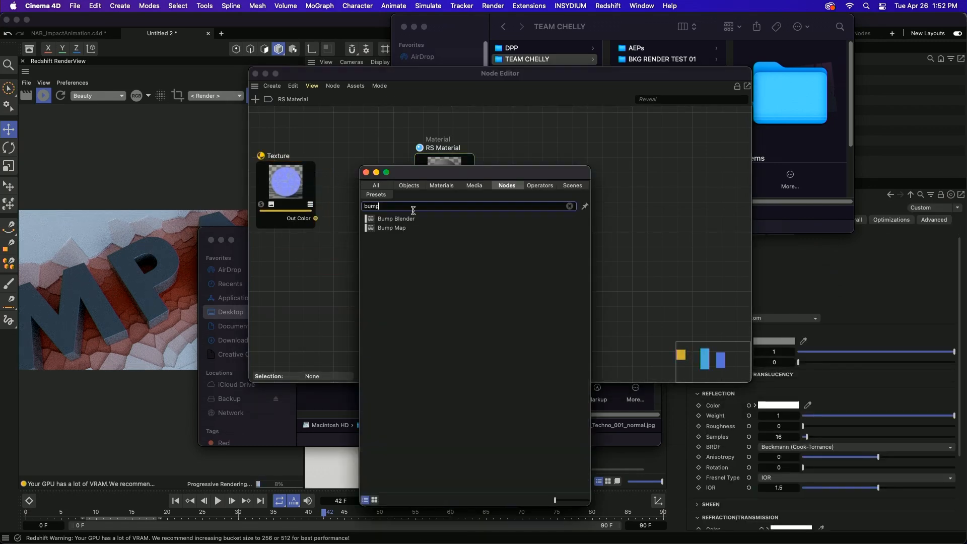
double_click(398, 228)
left_click_drag(372, 282, 362, 187)
left_click_drag(314, 218, 351, 177)
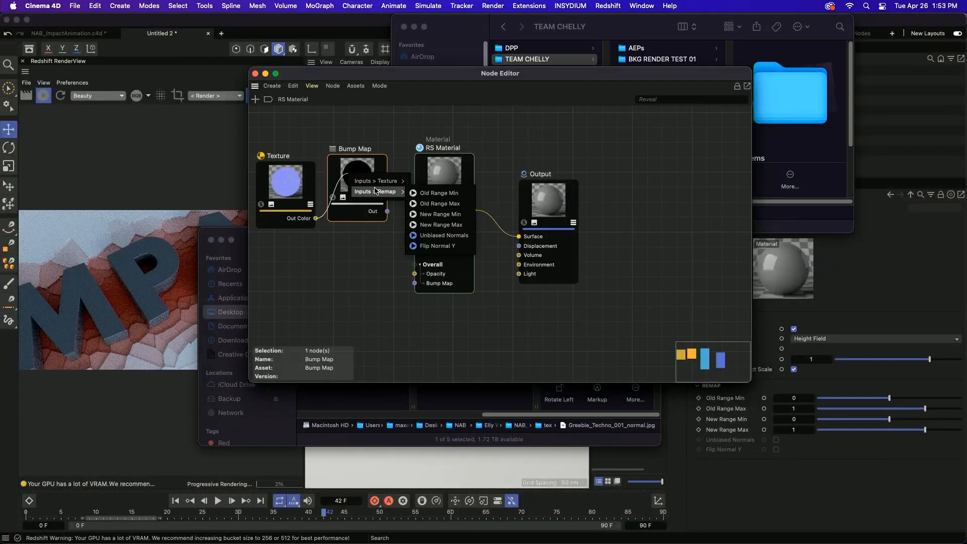
mouse_move(403, 181)
left_click(418, 208)
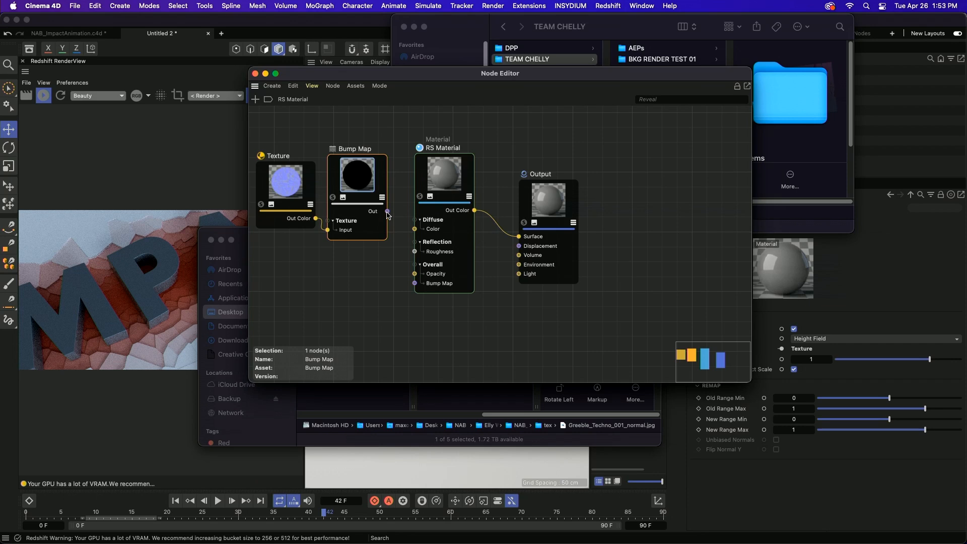
left_click_drag(387, 211, 414, 283)
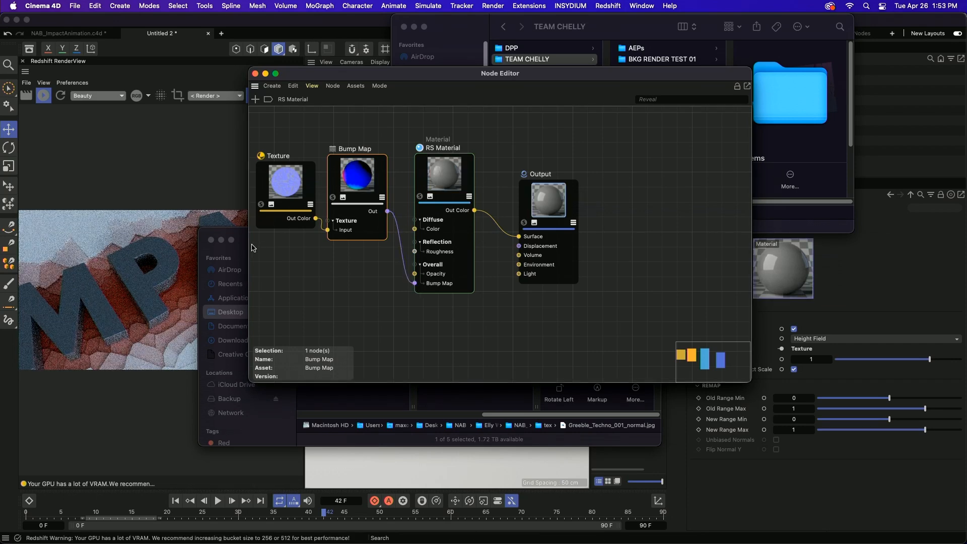
Step: Set the normal map Texture node's color space to Raw
left_click_drag(278, 182, 271, 177)
left_click_drag(360, 74, 499, 135)
right_click_drag(342, 320, 370, 312, "alt")
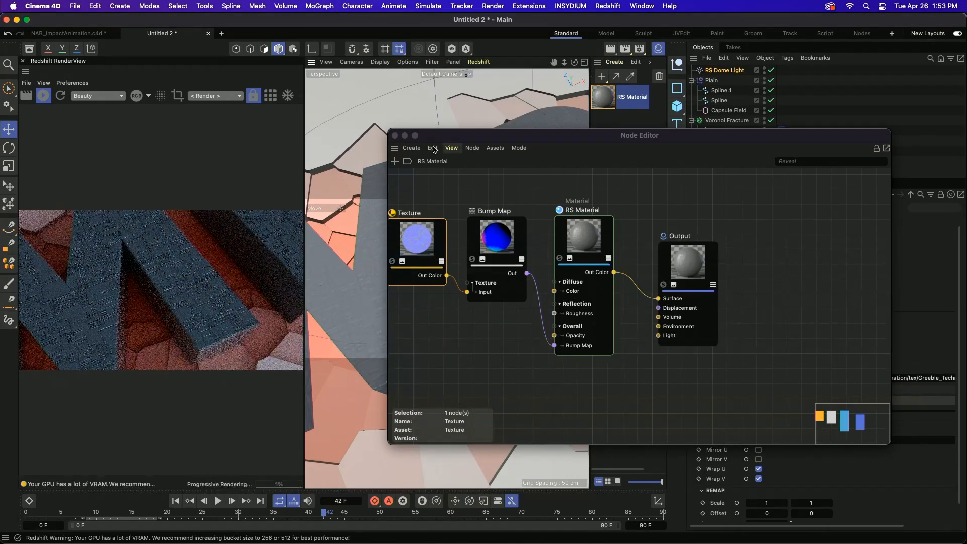
left_click_drag(469, 137, 459, 115)
left_click_drag(414, 213, 407, 206)
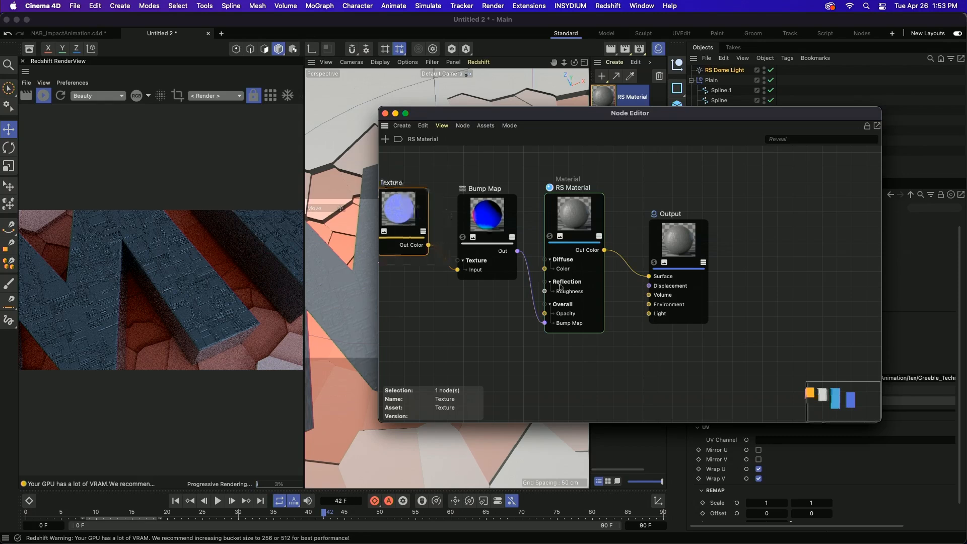
left_click_drag(724, 116, 637, 68)
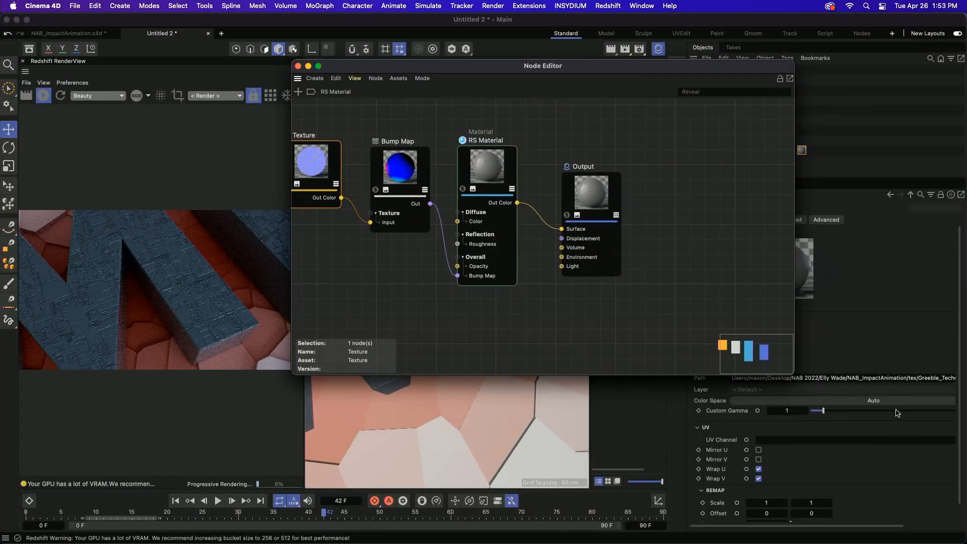
left_click(863, 401)
mouse_move(870, 487)
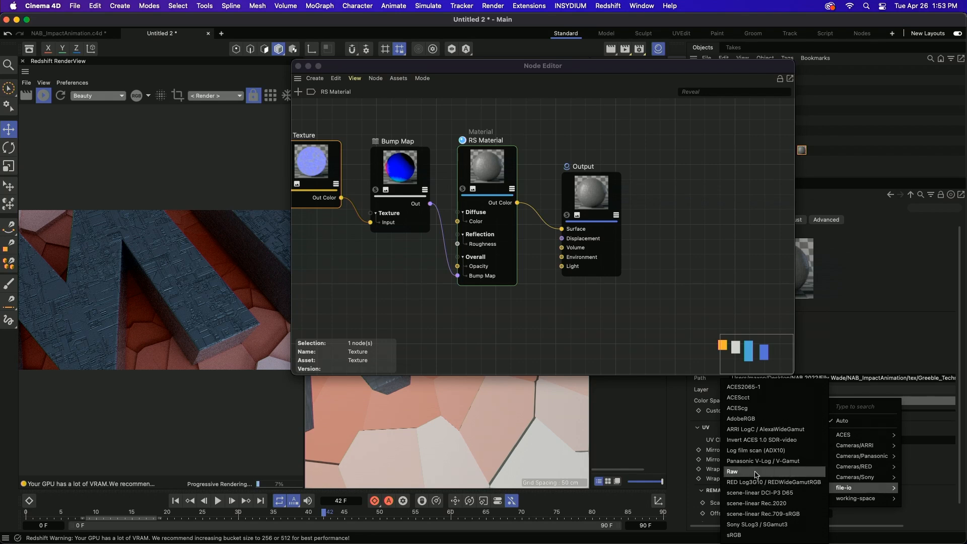
left_click(755, 472)
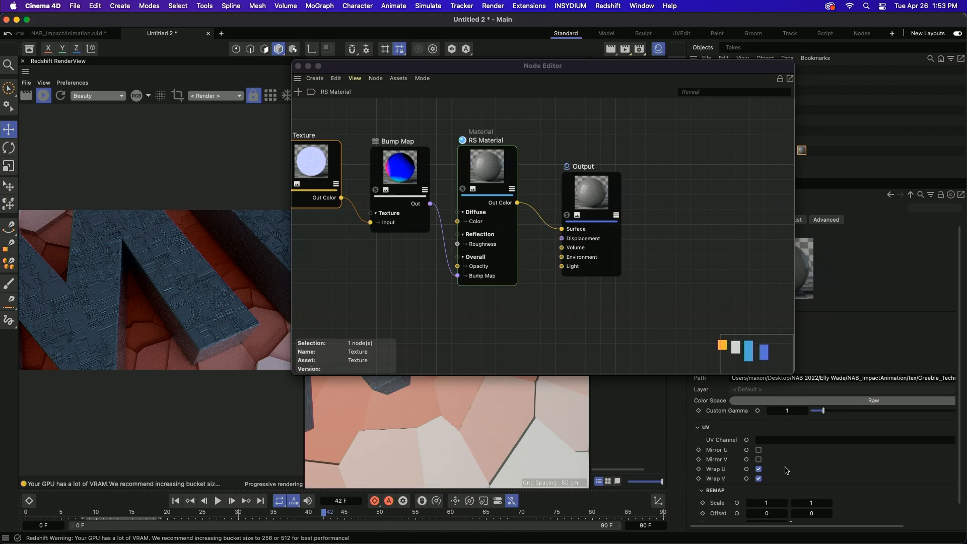
Step: Set the Bump Map node's input map type to Tangent-Space Normal
left_click(427, 180)
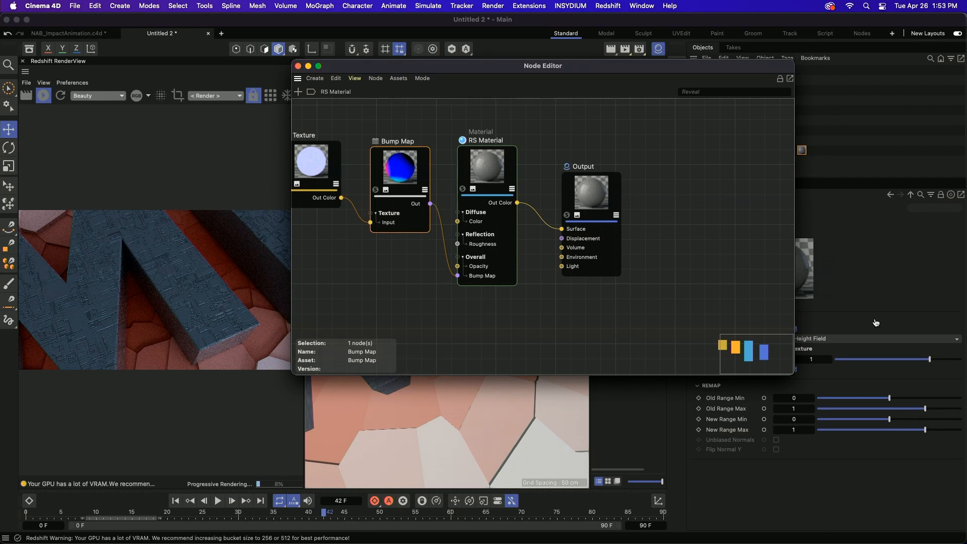
left_click_drag(721, 67, 618, 70)
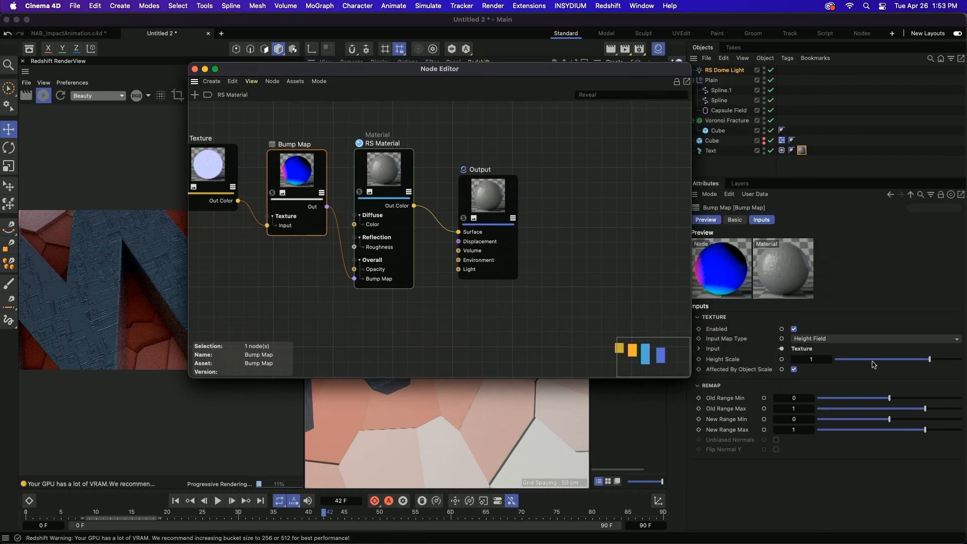
left_click(837, 339)
left_click(835, 362)
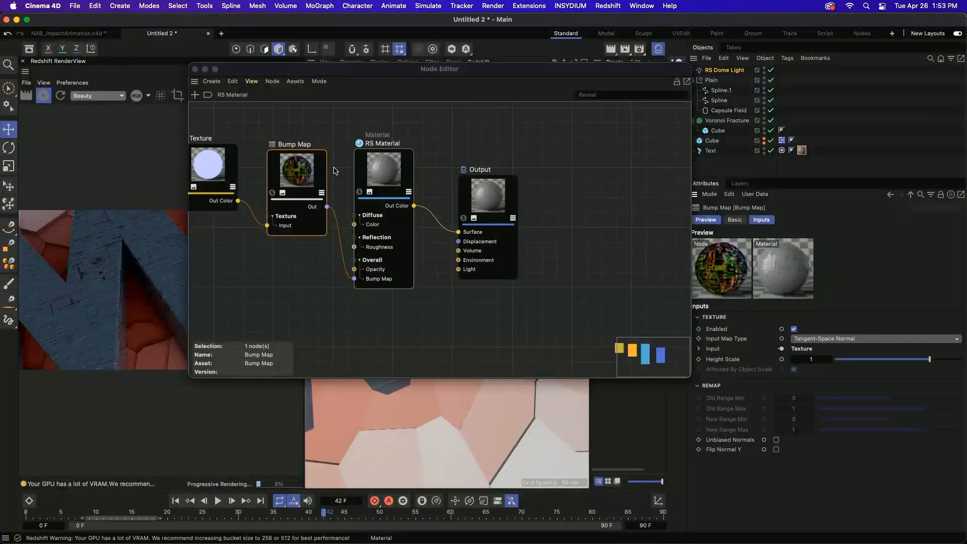
Step: Set the Texture node's UV remap scale to 0.5 in both directions
left_click_drag(276, 69, 374, 64)
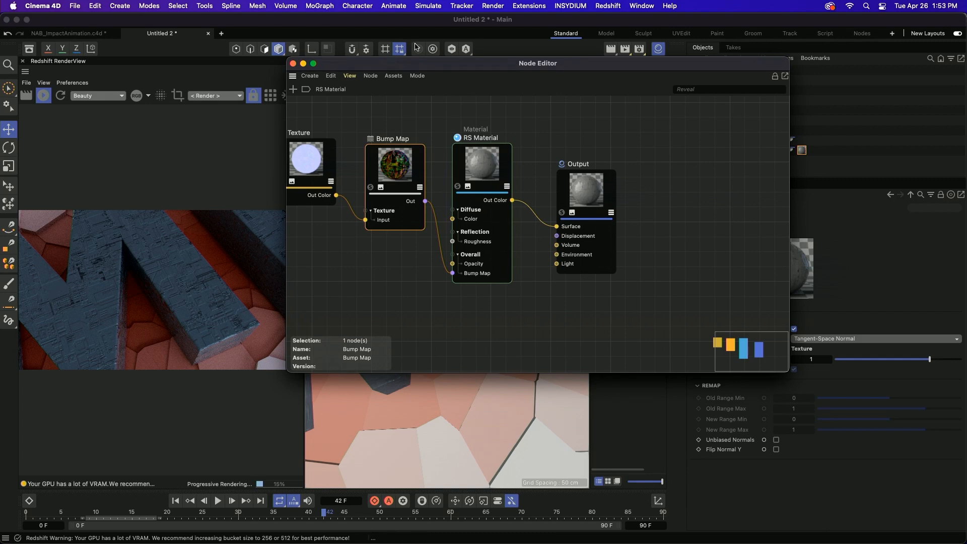
left_click(325, 168)
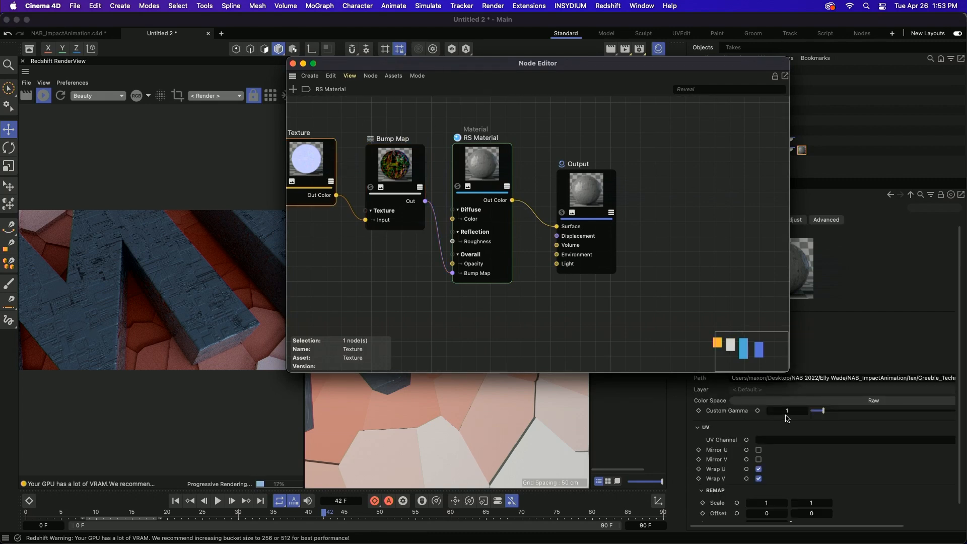
left_click(773, 505)
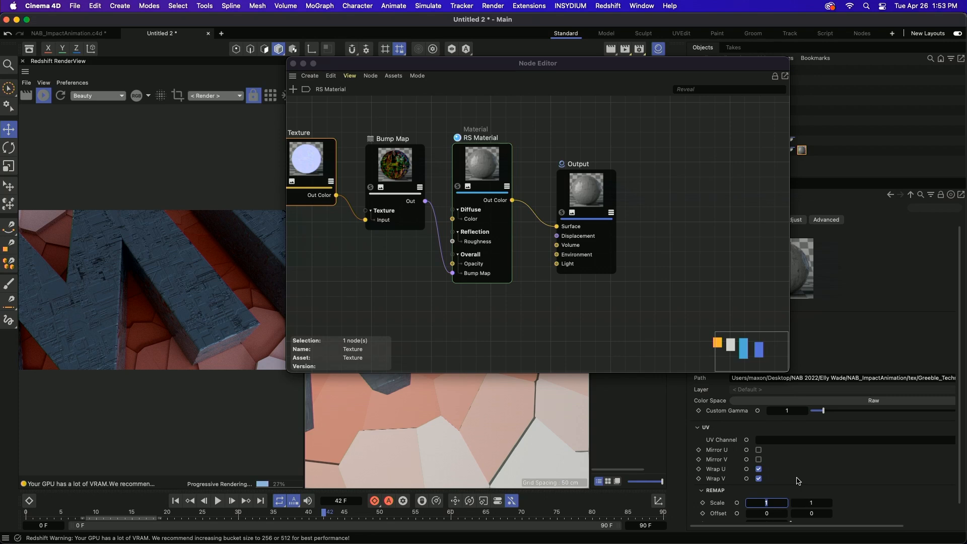
type("0.5")
key("Tab")
type("0.5")
key("Return")
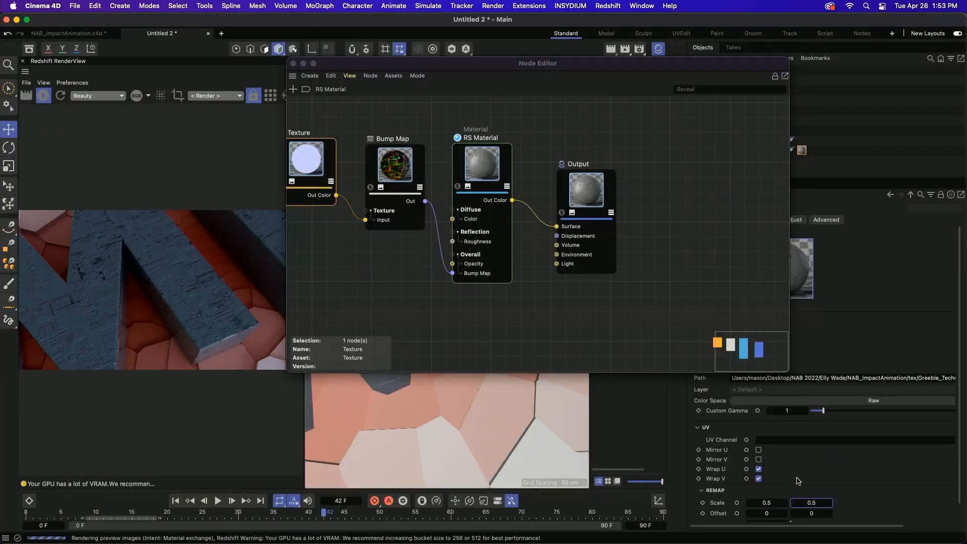
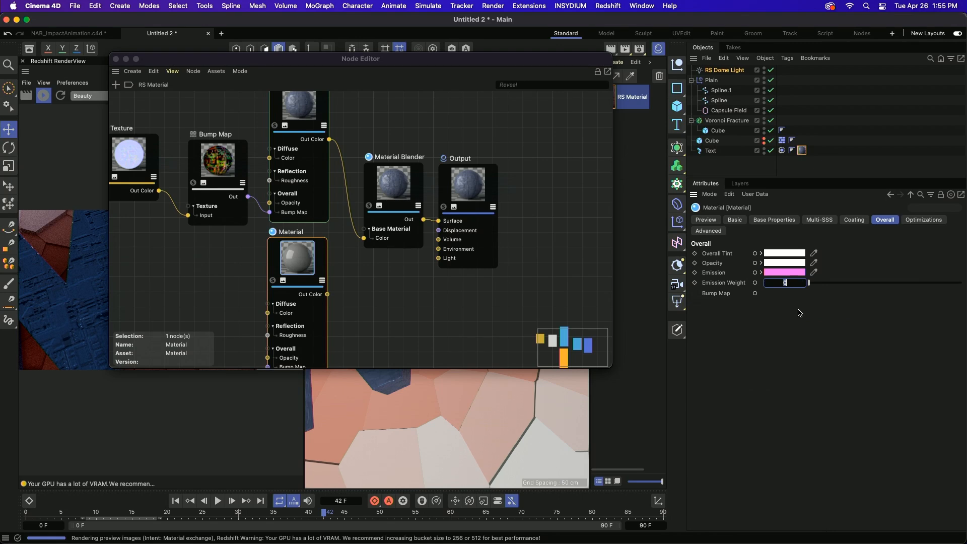
Step: Set the second material's emission weight to 2 and briefly solo that node to preview it in the render
key("Return")
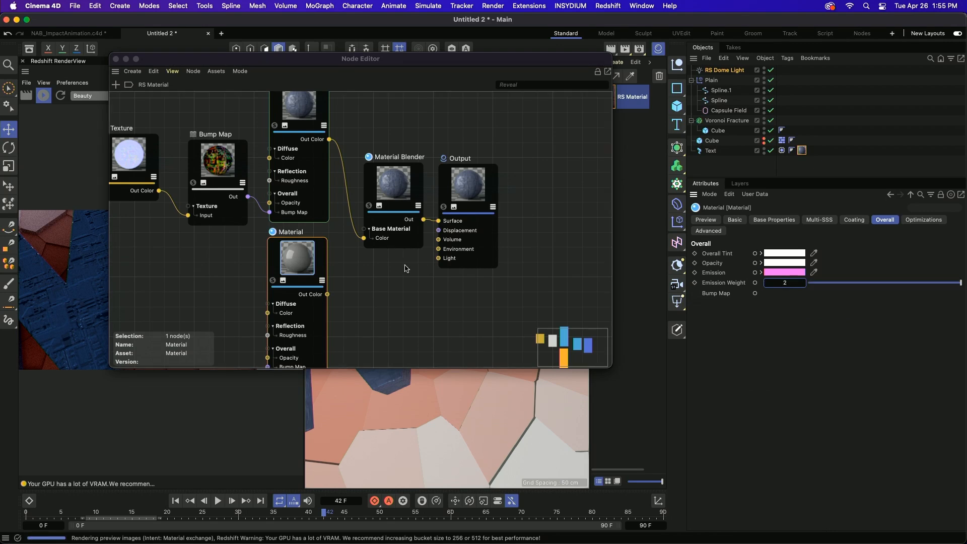
left_click(272, 280)
left_click_drag(284, 61, 425, 64)
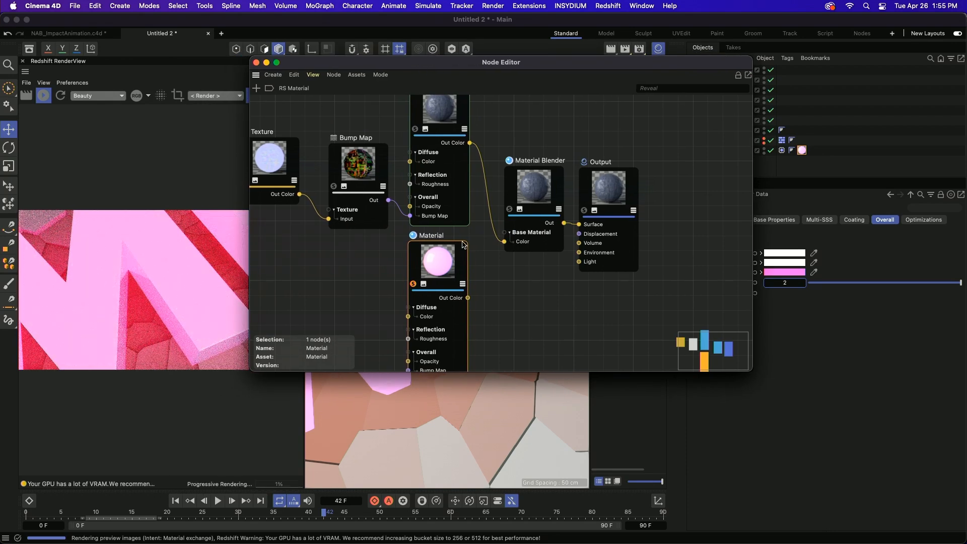
left_click(414, 284)
Step: Connect the emissive material to the Material Blender's Layer 1 Material Color and shift the Blender and Output nodes to make room
left_click_drag(468, 298, 533, 189)
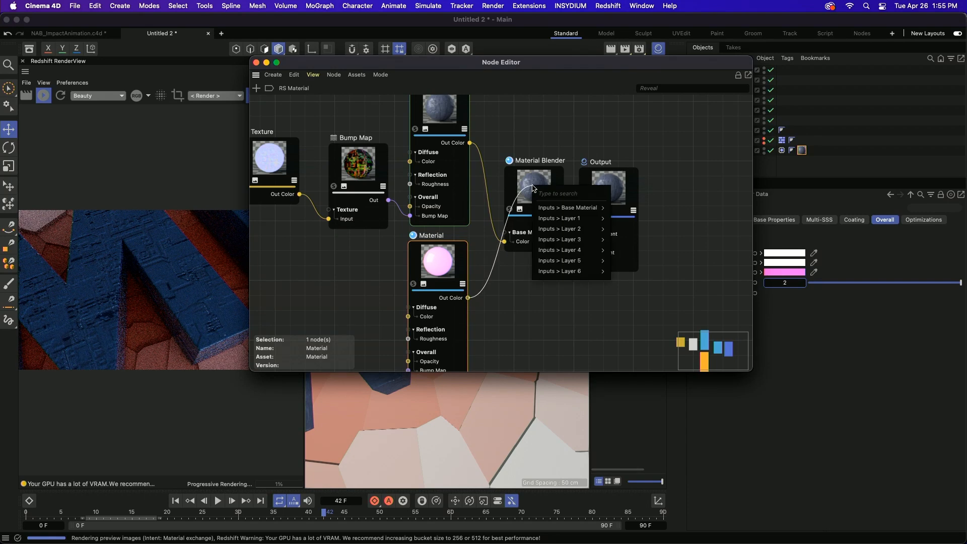
mouse_move(566, 219)
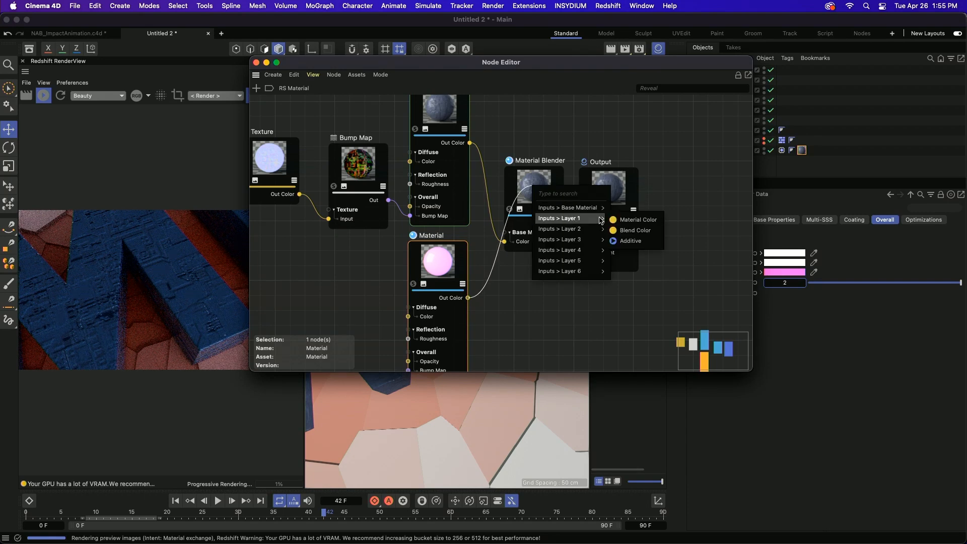
left_click(636, 220)
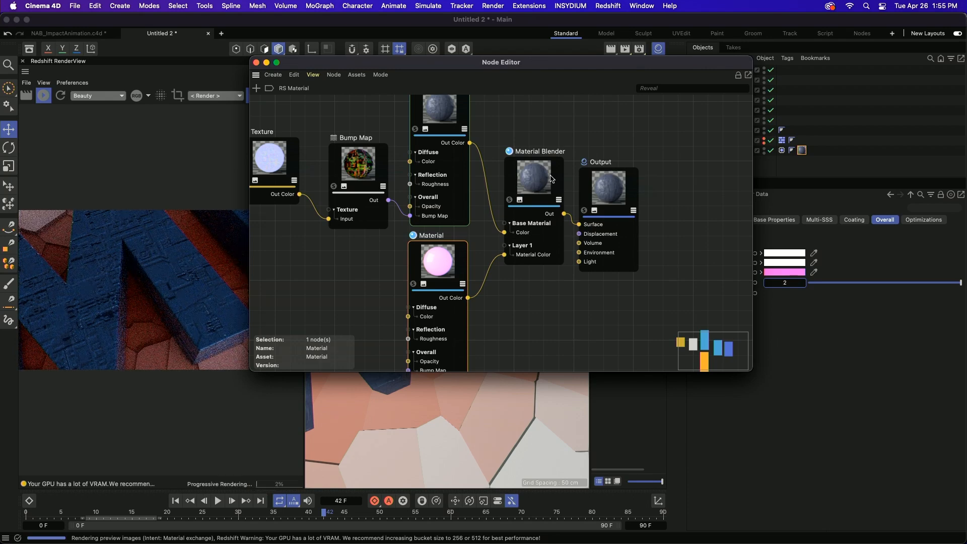
left_click_drag(540, 127, 605, 177)
left_click_drag(526, 179, 585, 187)
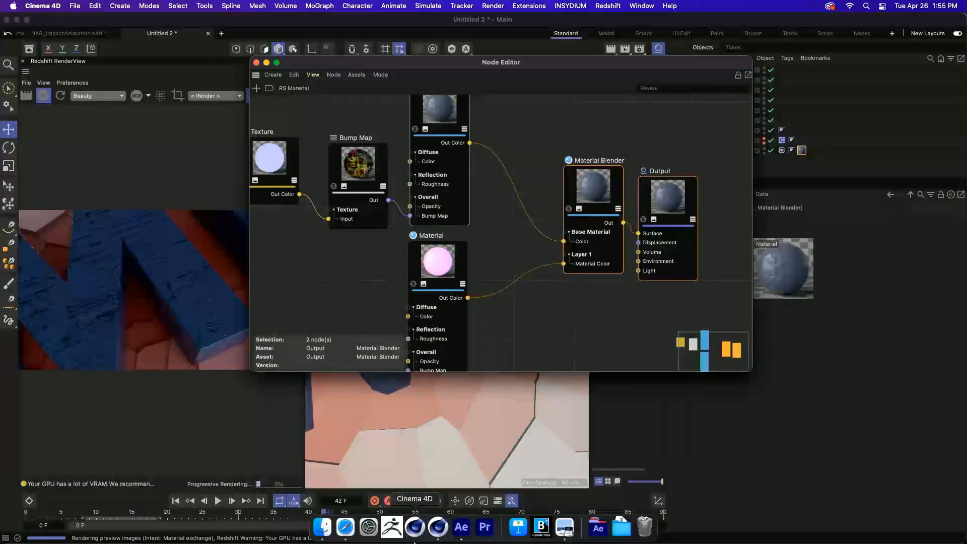
Step: Switch to Finder and open the tex folder inside NAB 2022's NAB_ImpactAnimation project folder
left_click(331, 535)
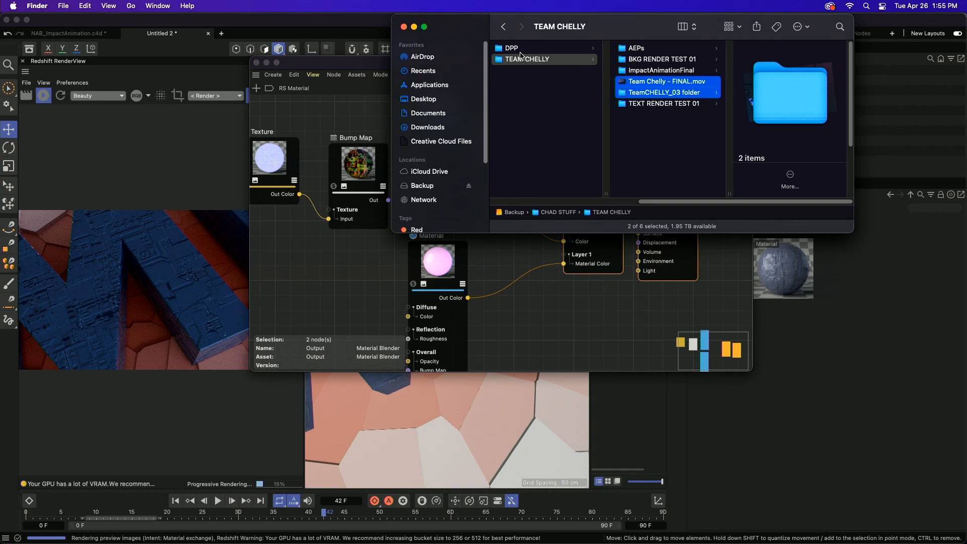
left_click(513, 48)
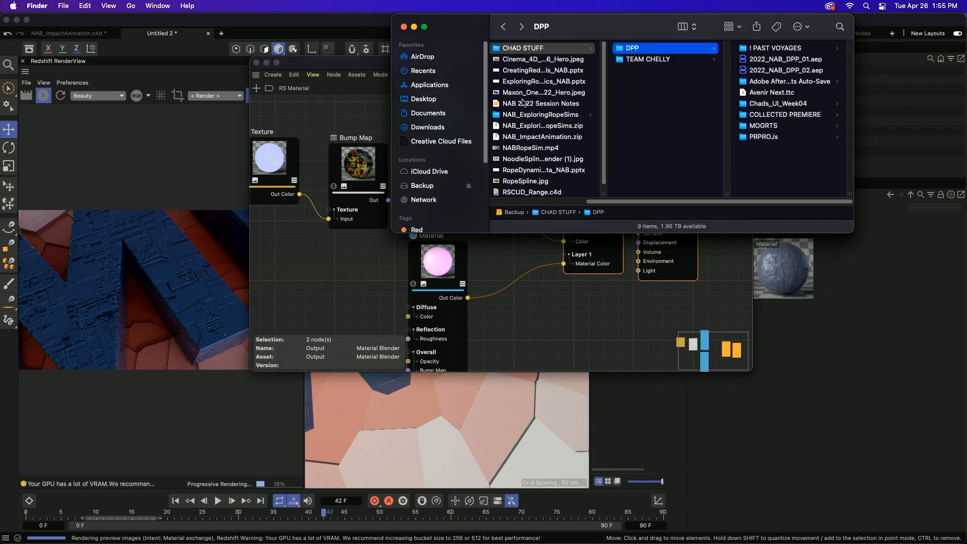
left_click(414, 99)
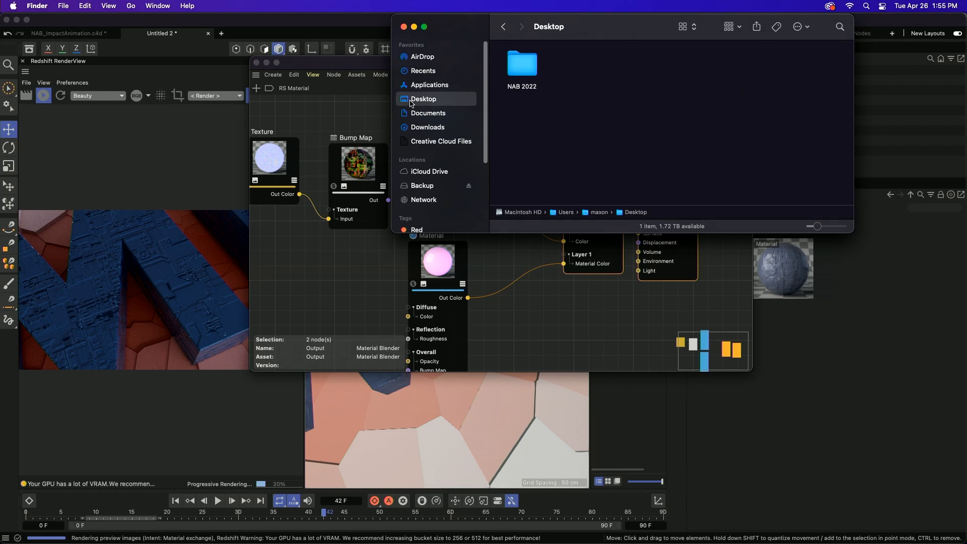
double_click(519, 64)
double_click(589, 67)
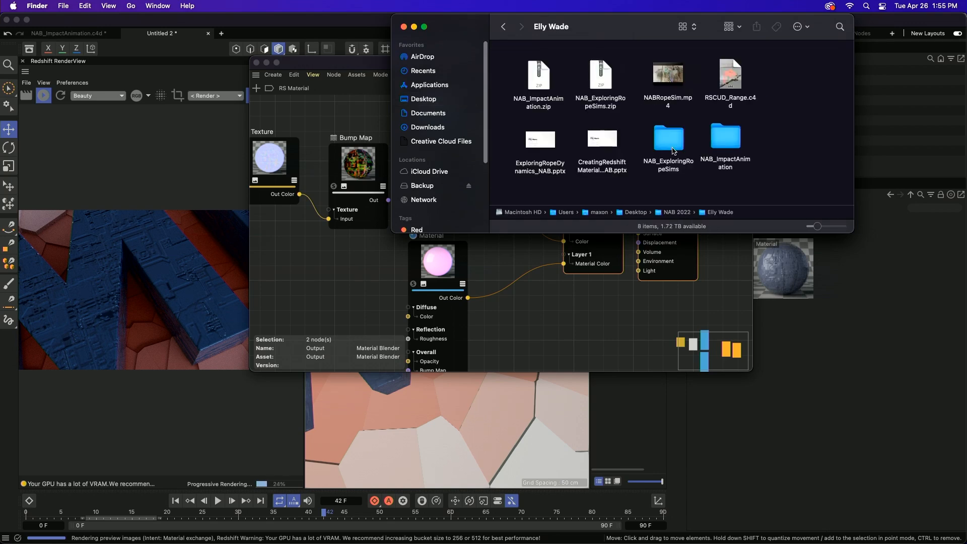
double_click(739, 146)
double_click(592, 75)
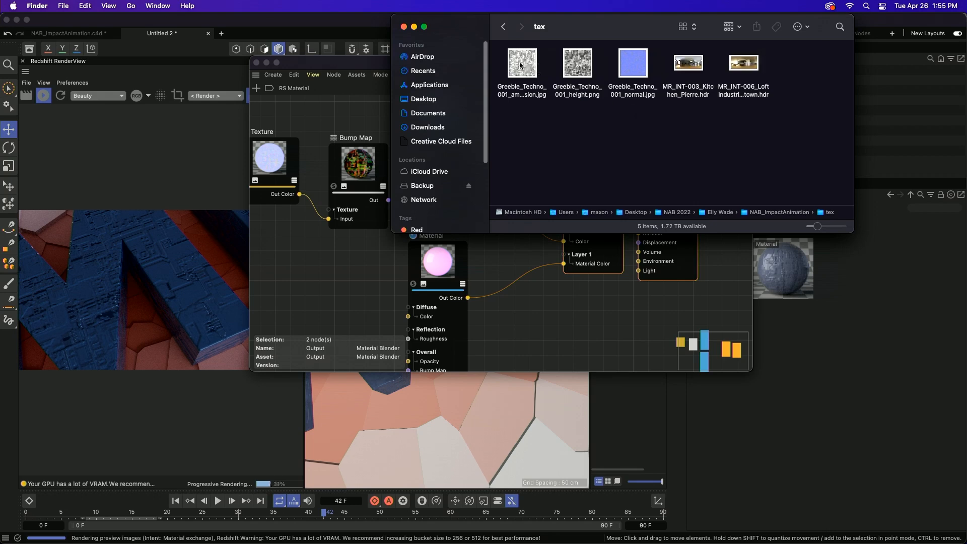
Step: Preview the Greeble_Techno_001 ambient occlusion image at full size, and close the open image previews
double_click(520, 66)
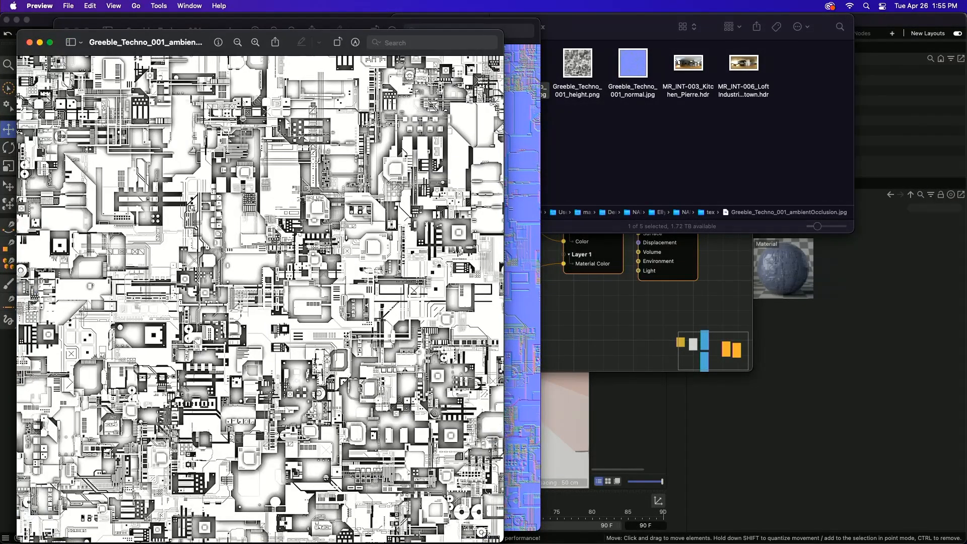
left_click(29, 43)
left_click(65, 33)
Step: Bring the Greeble_Techno_001 ambient occlusion image into the node graph as a Texture node and place it beneath the pink emissive Material node
left_click_drag(519, 71, 327, 322)
left_click(487, 323)
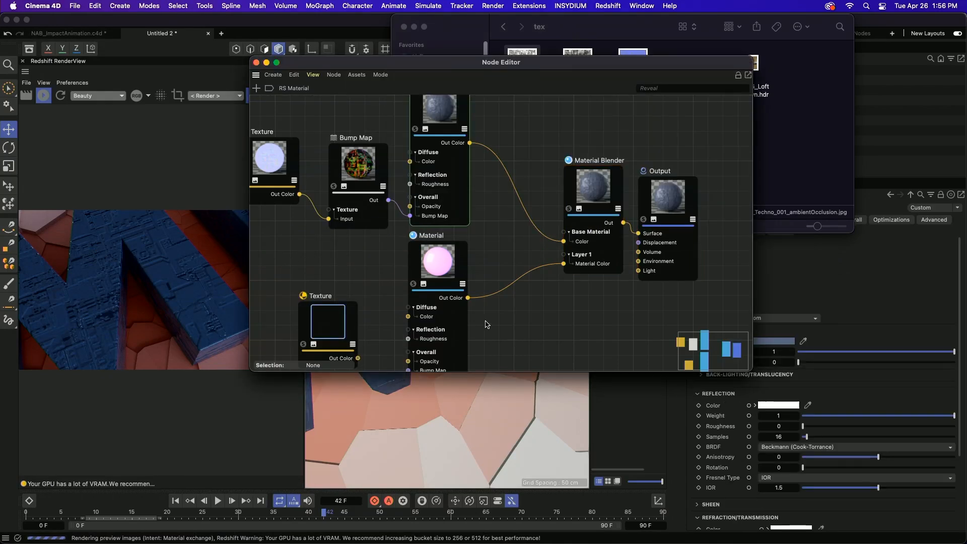
middle_click_drag(515, 345, 466, 213)
left_click(297, 224)
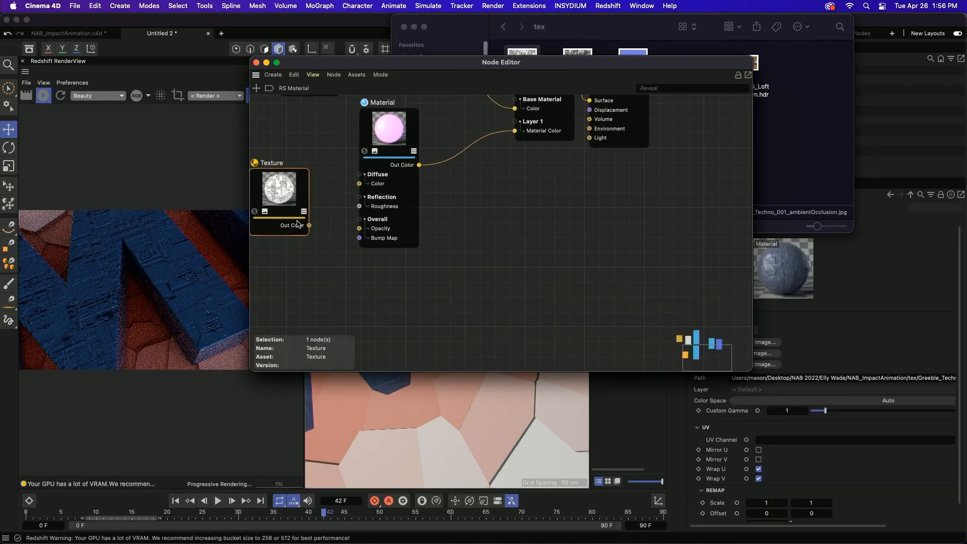
left_click_drag(297, 224, 399, 325)
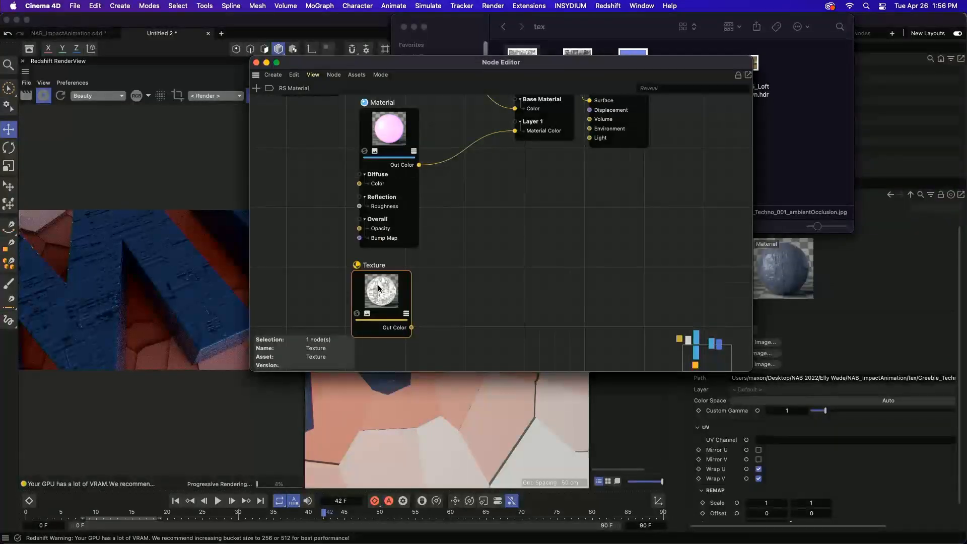
Step: Connect the ambient occlusion Texture's Out Color to the Material Blender's Layer 1 Blend Color
scroll(487, 279, "down", 4)
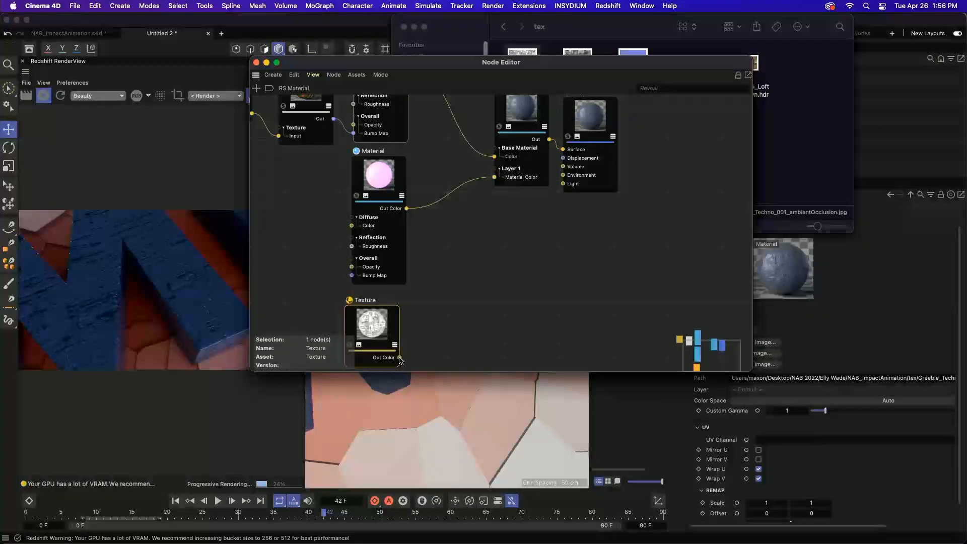
left_click_drag(399, 357, 521, 182)
mouse_move(558, 215)
left_click(610, 225)
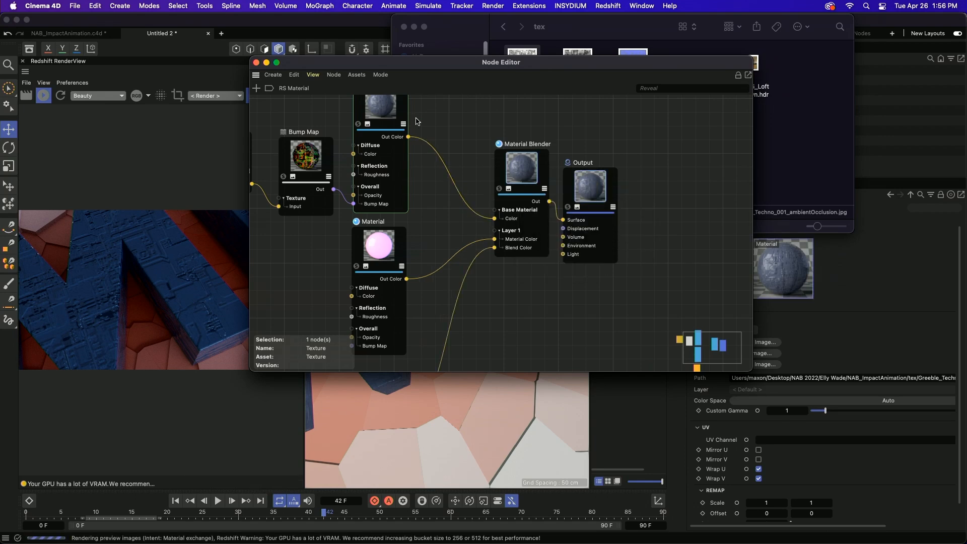
Step: Insert a Ramp node between the ambient occlusion Texture and the Blender's Layer 1 Blend Color, and enable the Ramp's Invert option
left_click_drag(412, 62, 462, 49)
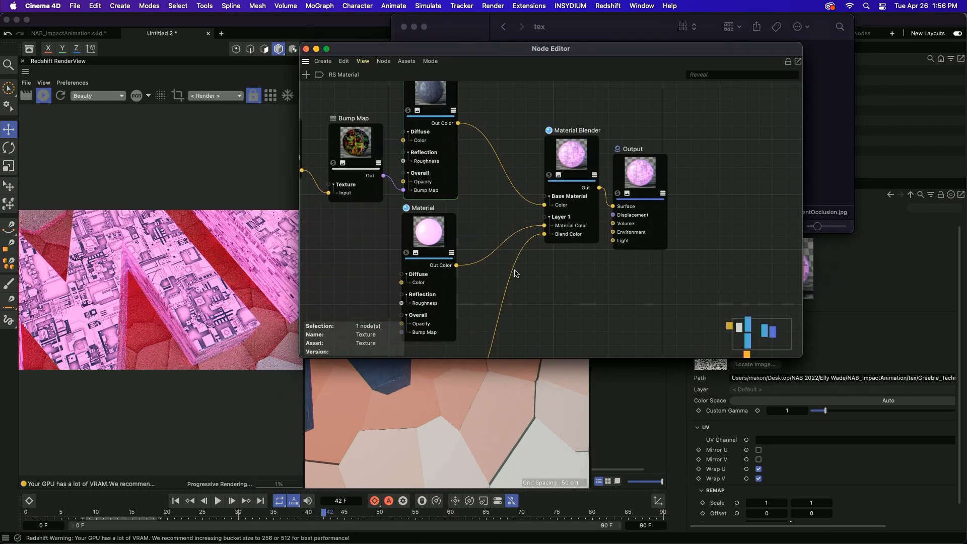
scroll(515, 273, "down", 10)
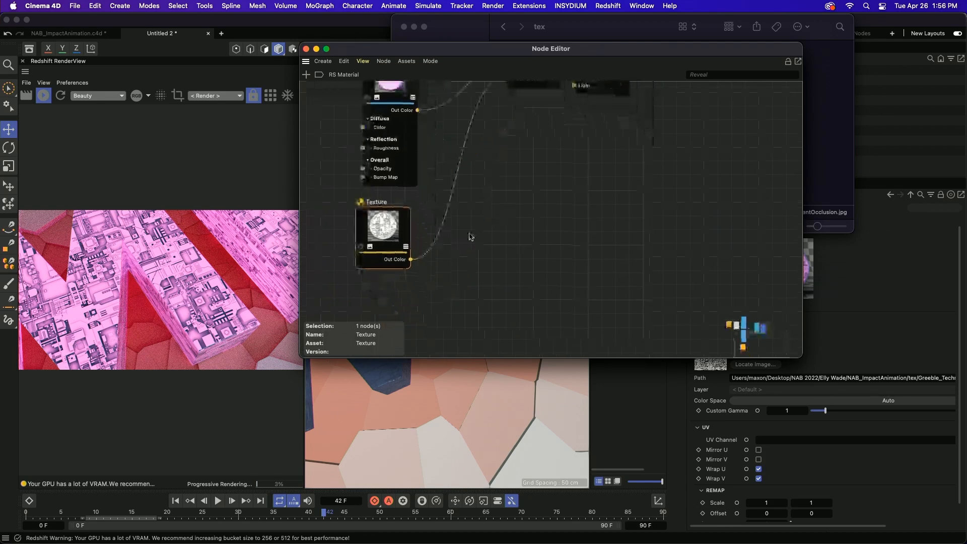
scroll(469, 236, "up", 5)
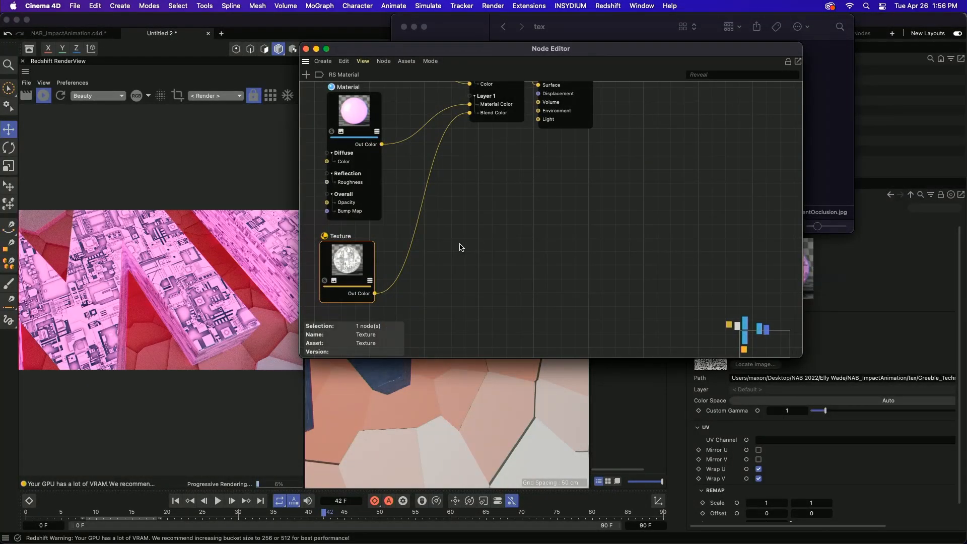
key("Tab")
type("ramp")
left_click_drag(428, 258, 432, 218)
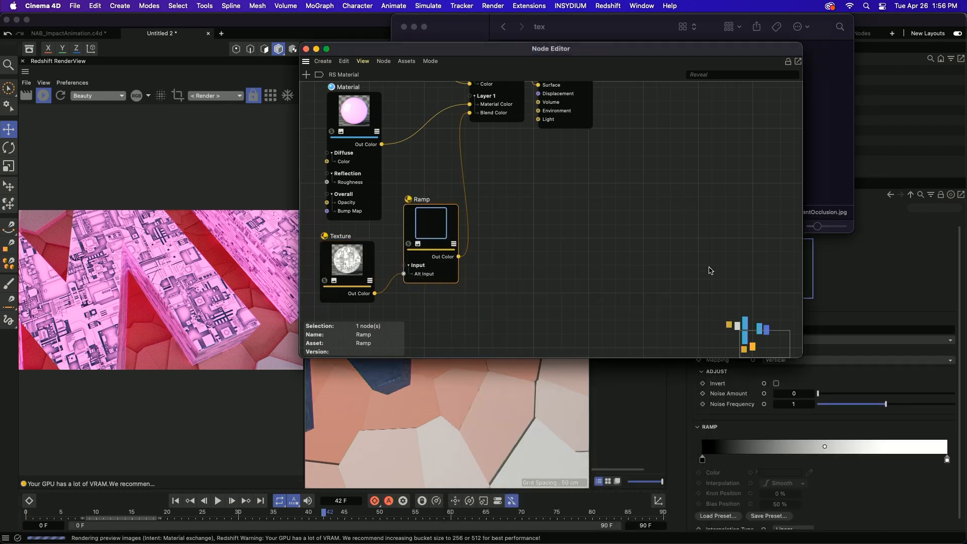
left_click_drag(697, 48, 673, 26)
left_click(776, 384)
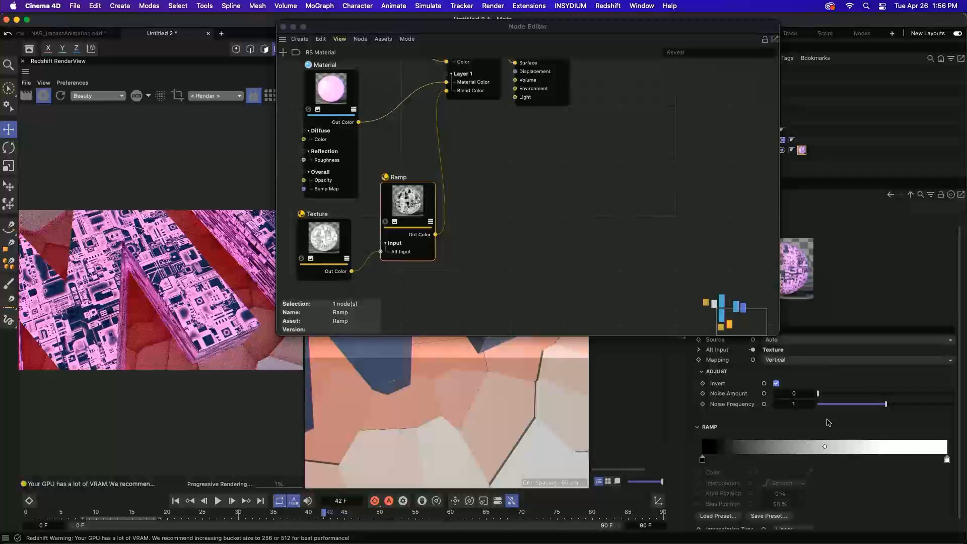
Step: Shift the Ramp node's black knot to about 78 % in the RS Material, select its Material node, and close the node editor
left_click_drag(702, 460, 894, 461)
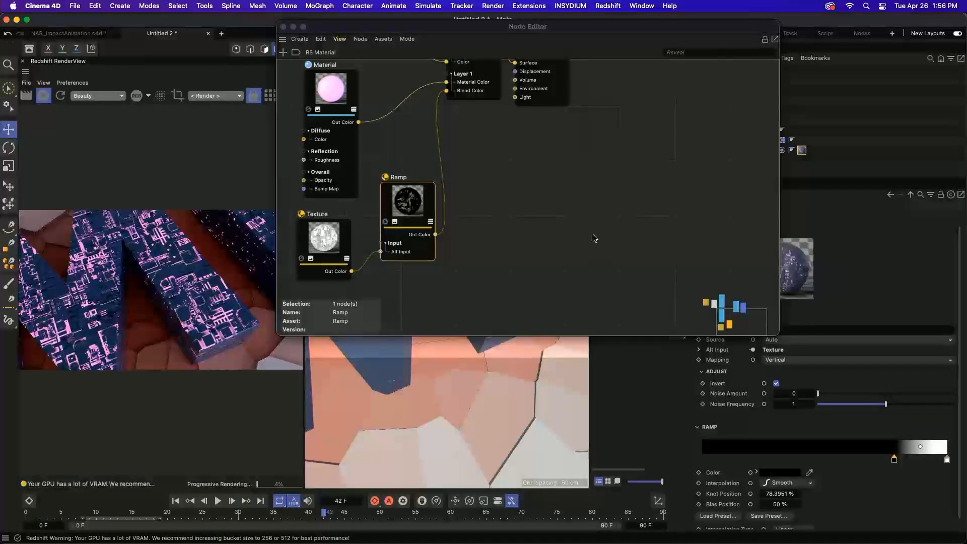
left_click(335, 87)
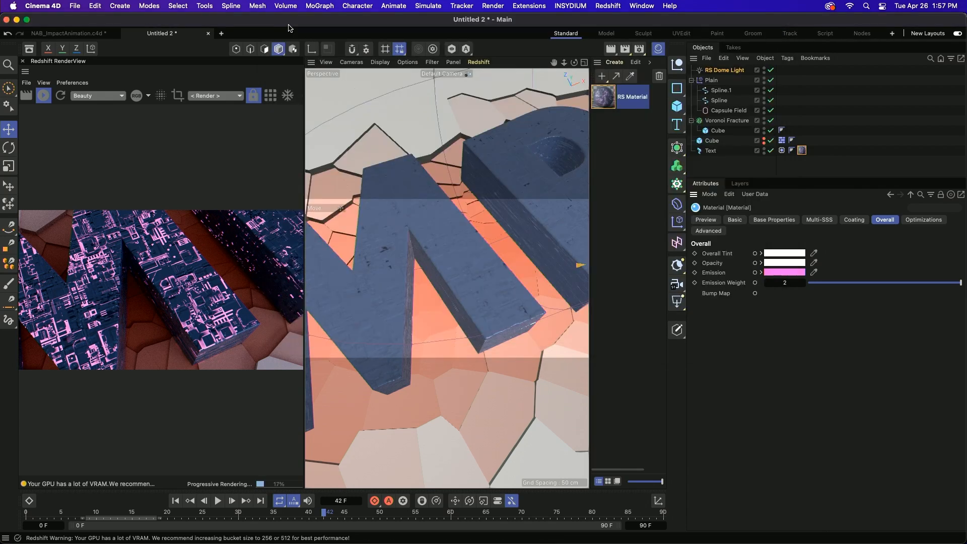
left_click(283, 26)
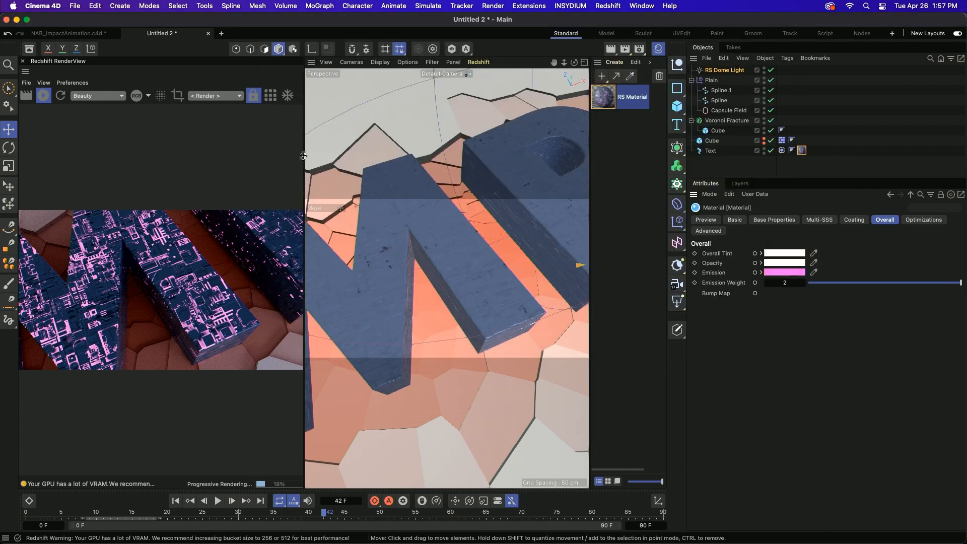
Step: Clear the object cache of the IMPACT text's Dynamics Body tag and close the Redshift render view
left_click(493, 217)
right_click_drag(533, 219, 456, 226, "alt")
middle_click_drag(456, 227, 353, 260, "alt")
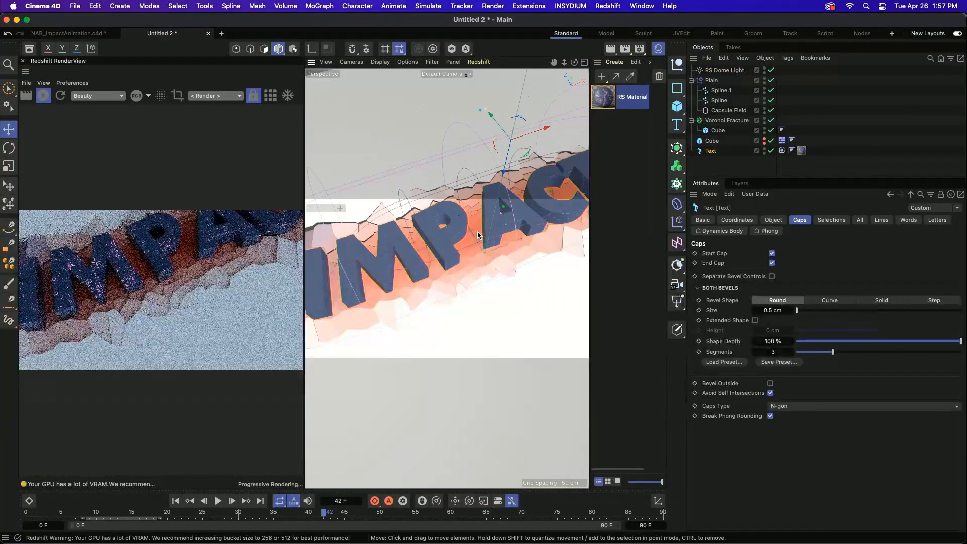
left_click_drag(542, 130, 527, 134)
key("super+z")
scroll(476, 237, "down", 4)
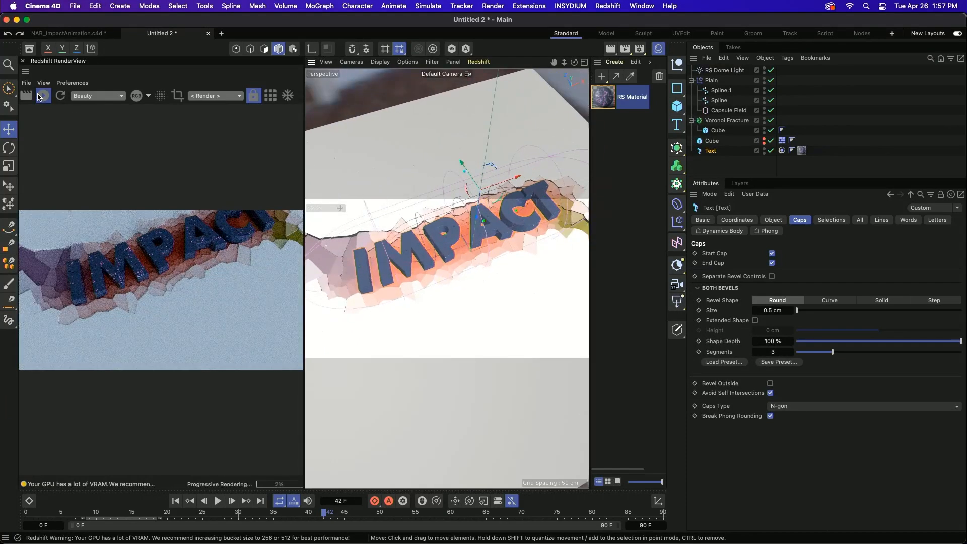
left_click(782, 151)
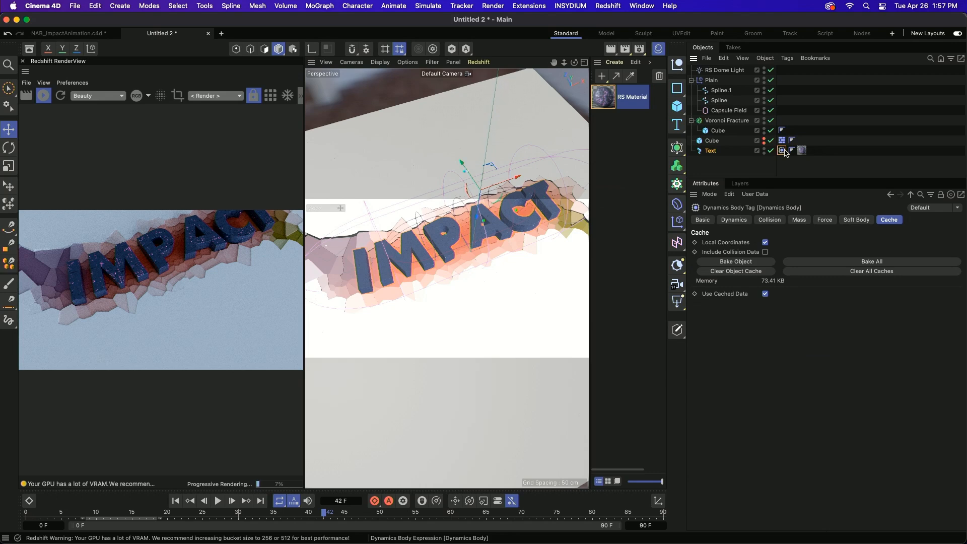
left_click(752, 272)
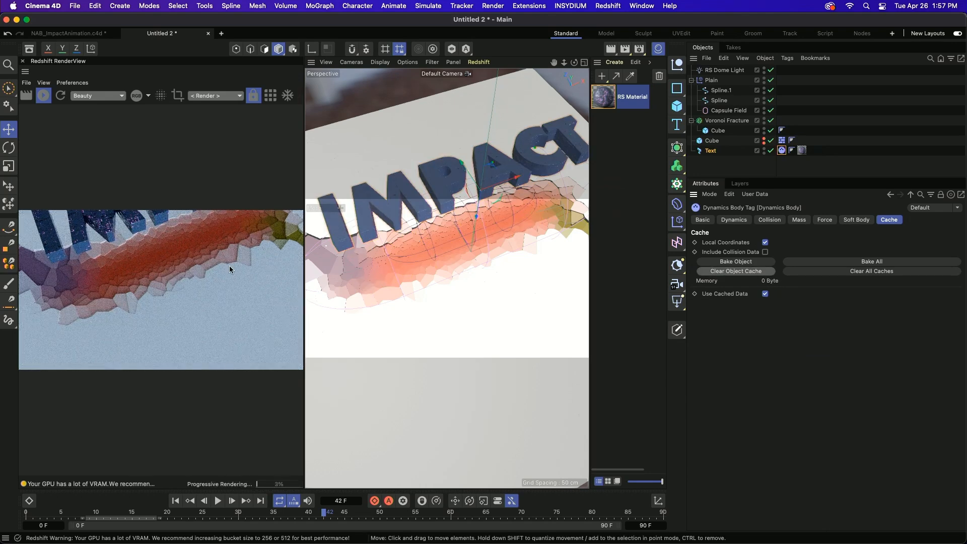
left_click(23, 61)
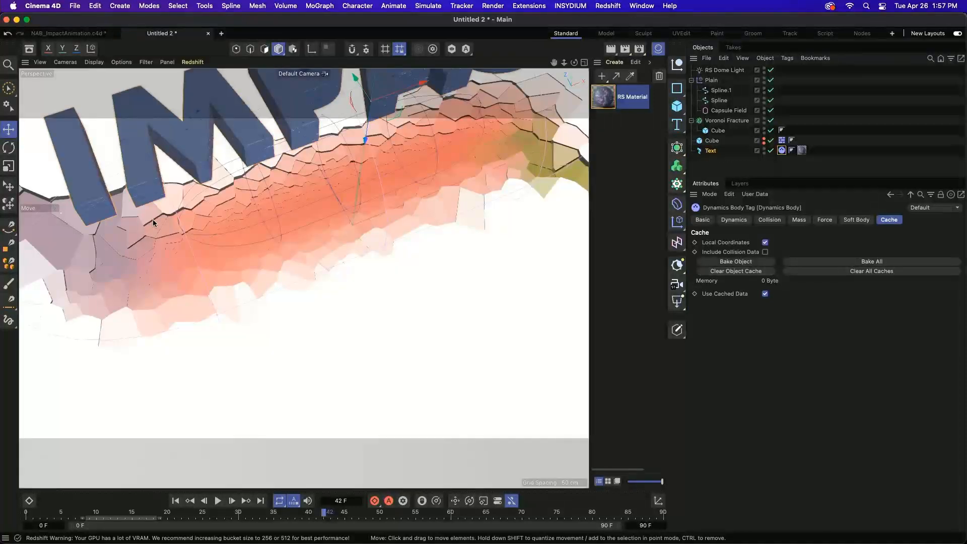
Step: Change the Text object's wording to HATHAWAY and replay the animation from the first frame
left_click(290, 277)
scroll(297, 275, "down", 5)
middle_click_drag(292, 275, 269, 290, "alt")
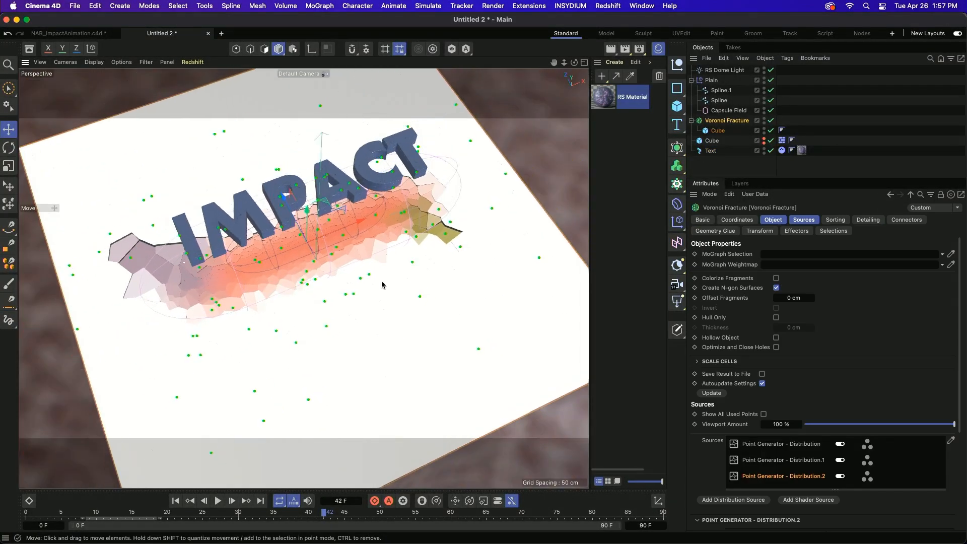
left_click(711, 150)
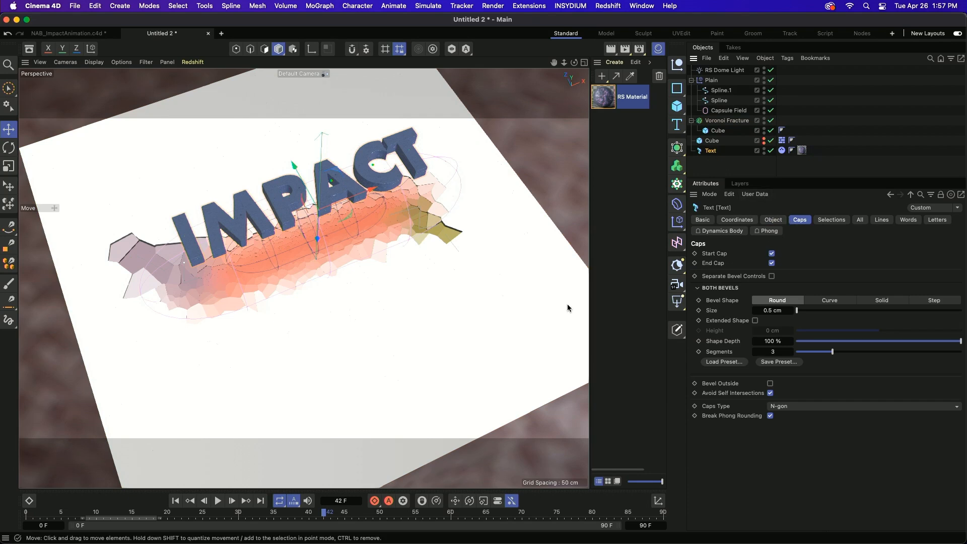
left_click(773, 219)
left_click_drag(791, 278, 732, 281)
type("HATHAWAY")
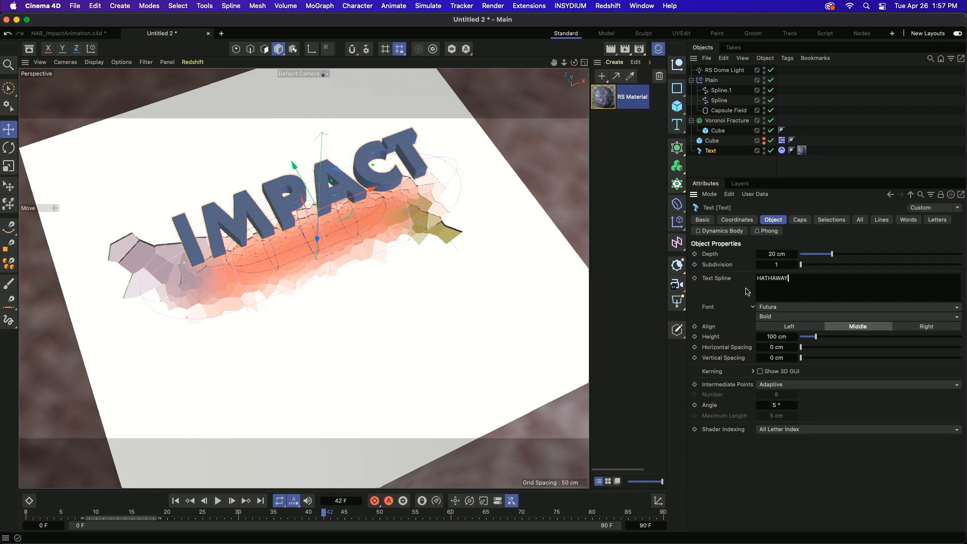
left_click(175, 500)
left_click(218, 500)
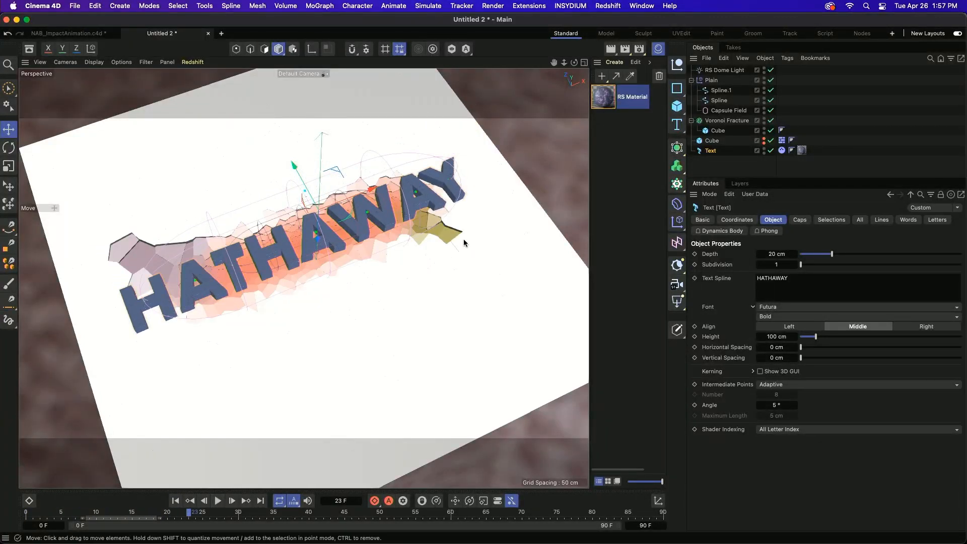
Step: Lengthen the Capsule Field to a height of 421 cm and replay the fracture simulation from the start
left_click(727, 111)
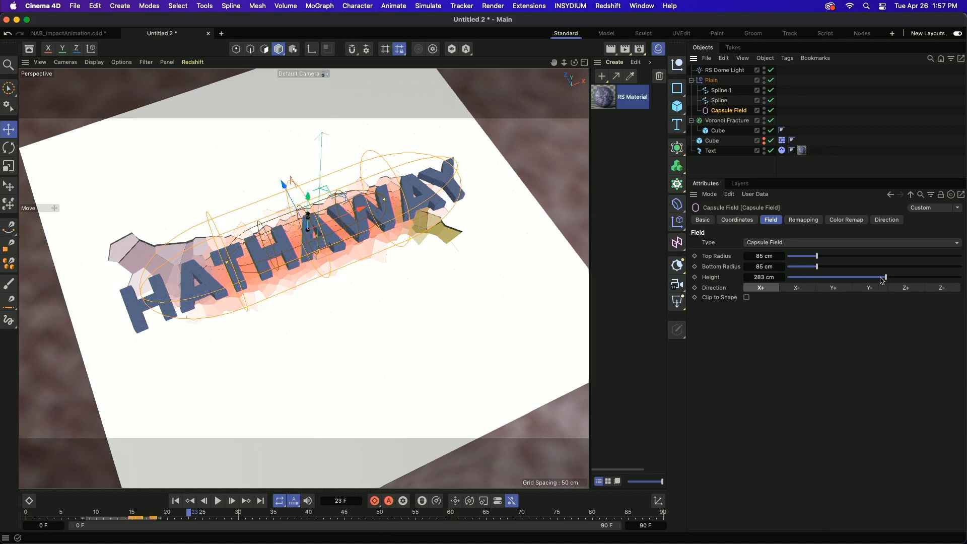
left_click_drag(885, 280, 932, 278)
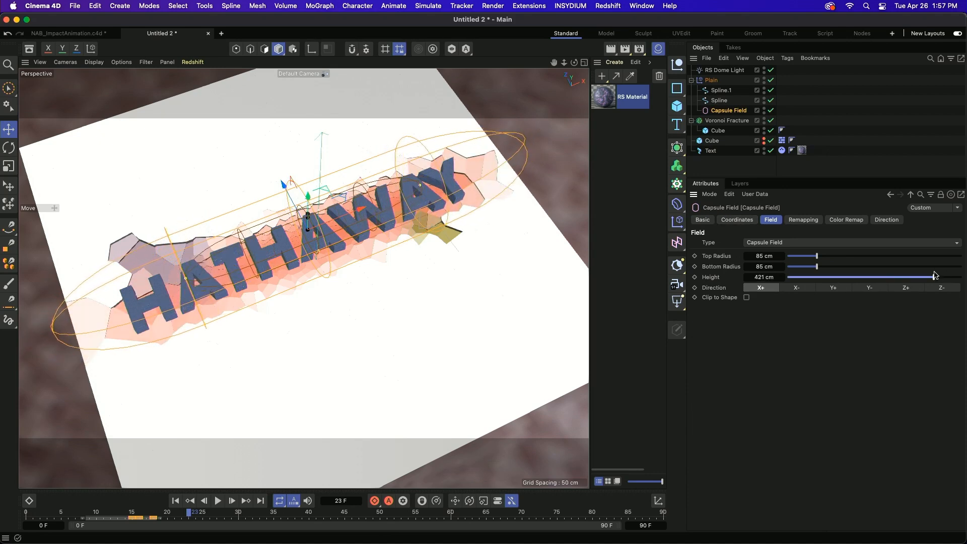
left_click(175, 501)
left_click(218, 500)
left_click(217, 501)
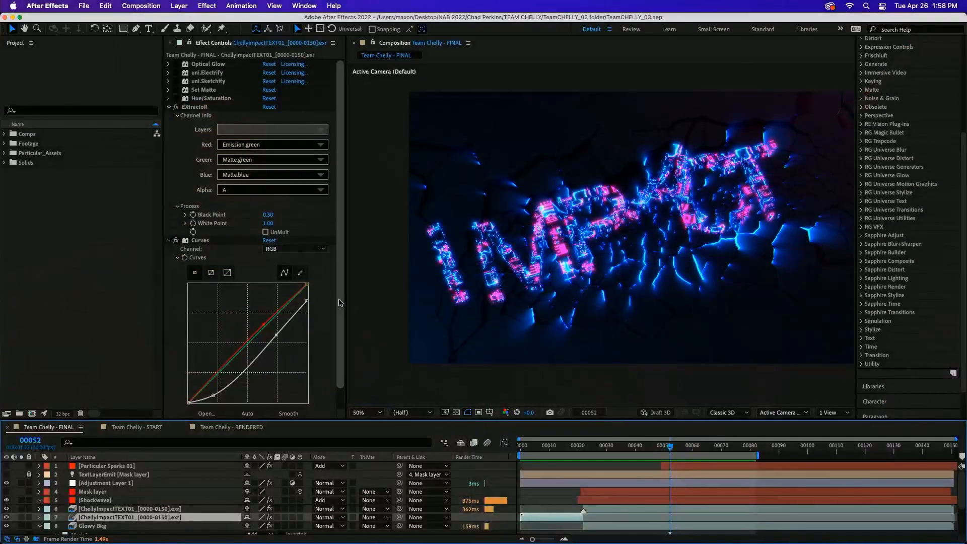
Step: Switch to After Effects and preview the Team Chelly - FINAL composition
scroll(338, 304, "down", 1)
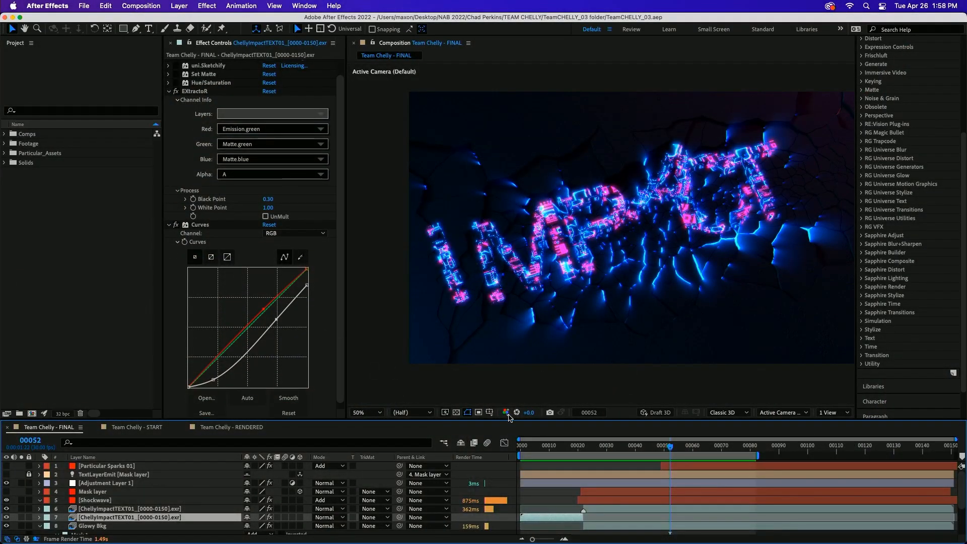
key("space")
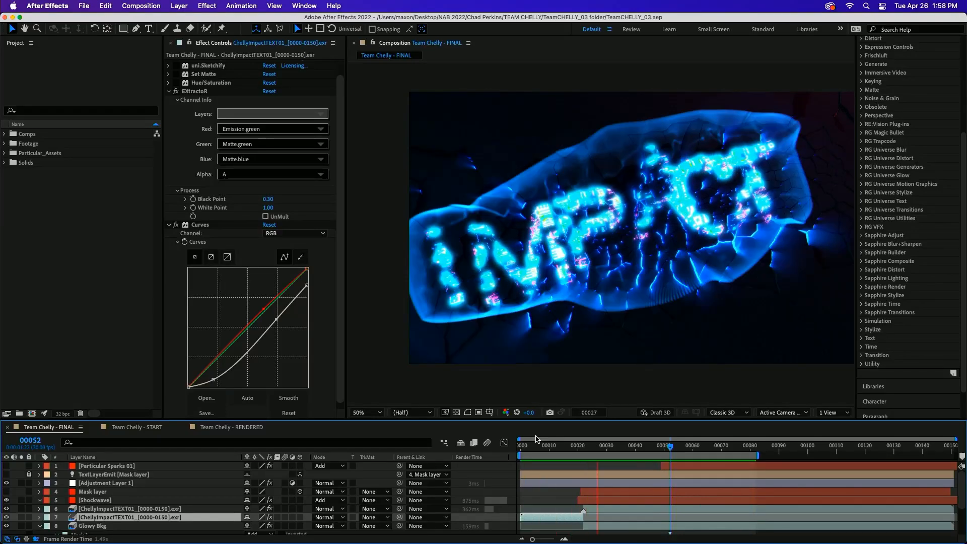
key("space")
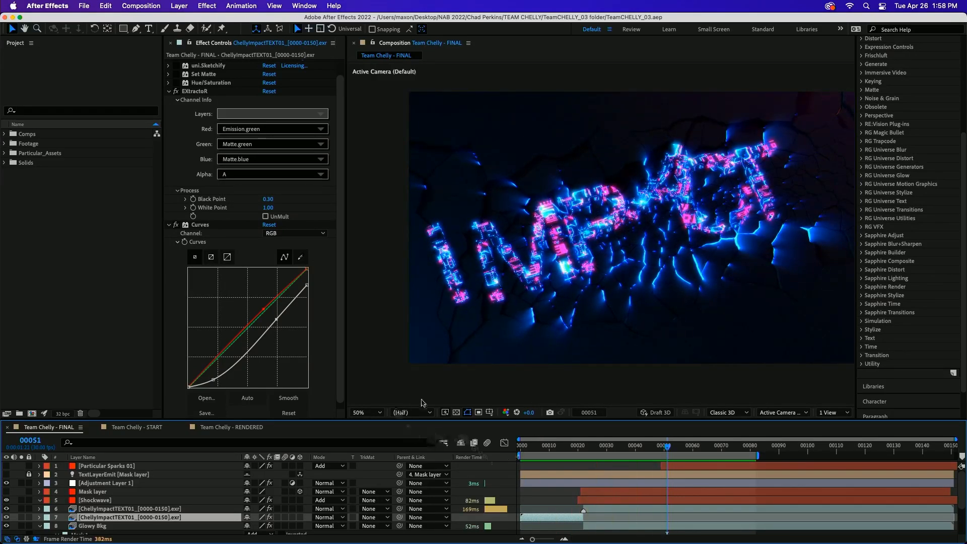
Step: Set the composition viewer's magnification to Fit up to 100% and its resolution to Full
left_click(370, 413)
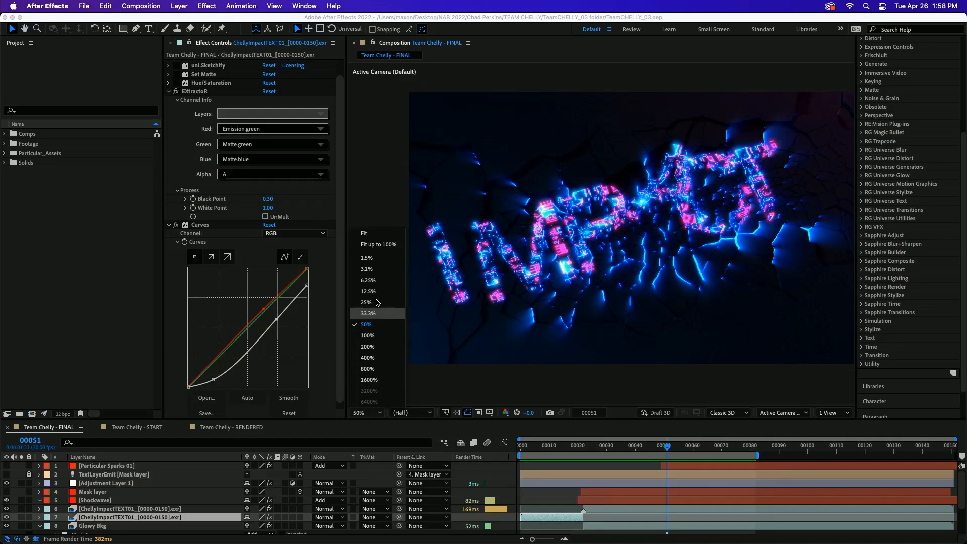
left_click(377, 244)
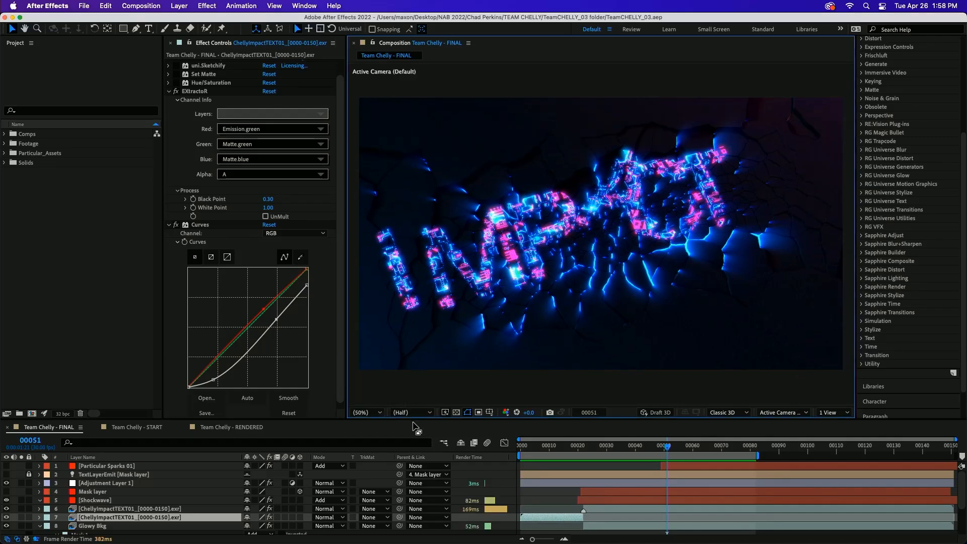
left_click(405, 412)
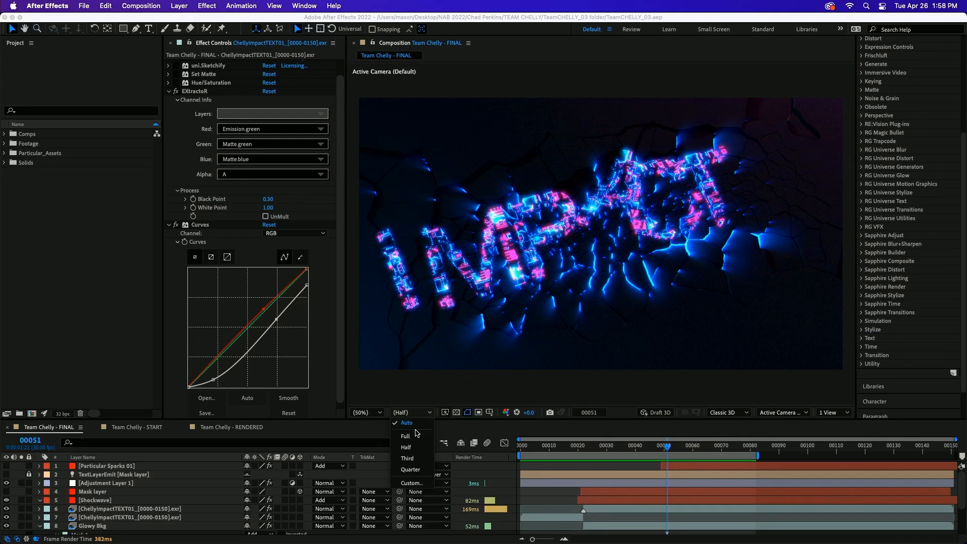
left_click(416, 436)
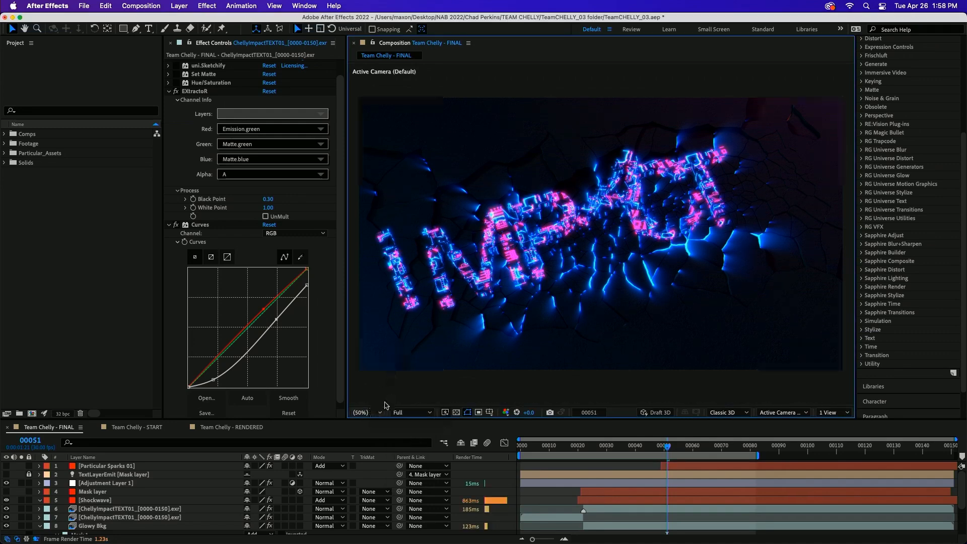
Step: Preview the final composition at full resolution and park the playhead at frame 42
key("space")
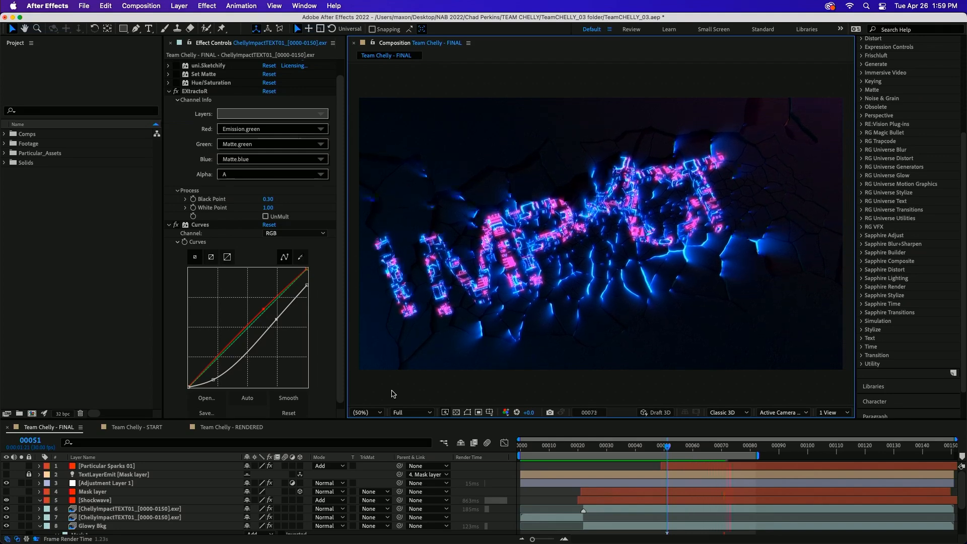
key("space")
left_click_drag(661, 446, 641, 436)
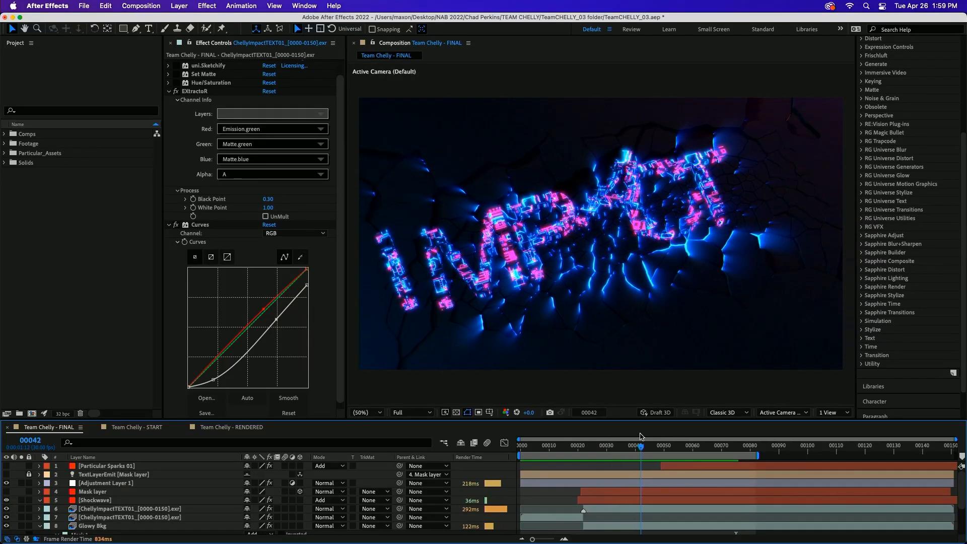
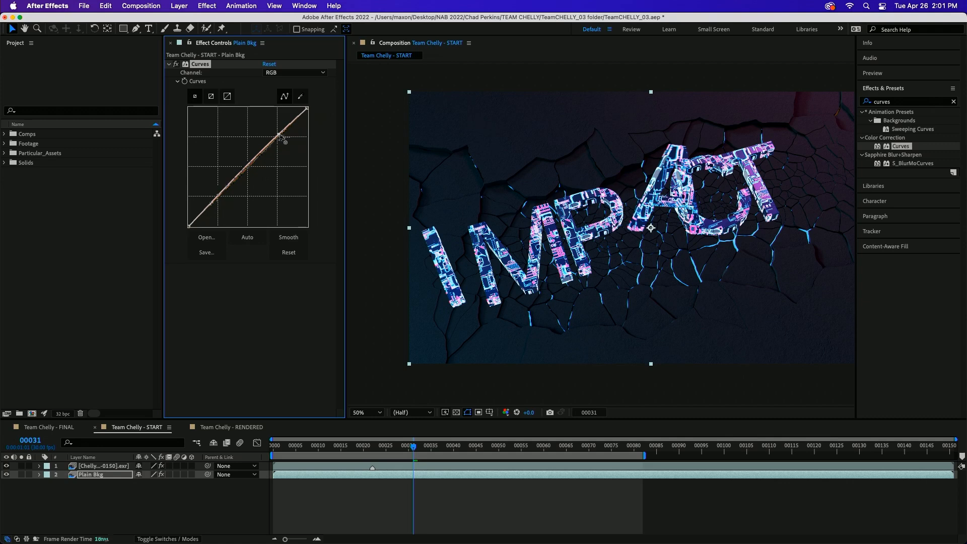
Step: Darken the Plain Bkg layer's shadows with a gentle dip in its RGB curve, and hide the text layer above it
left_click_drag(231, 183, 234, 187)
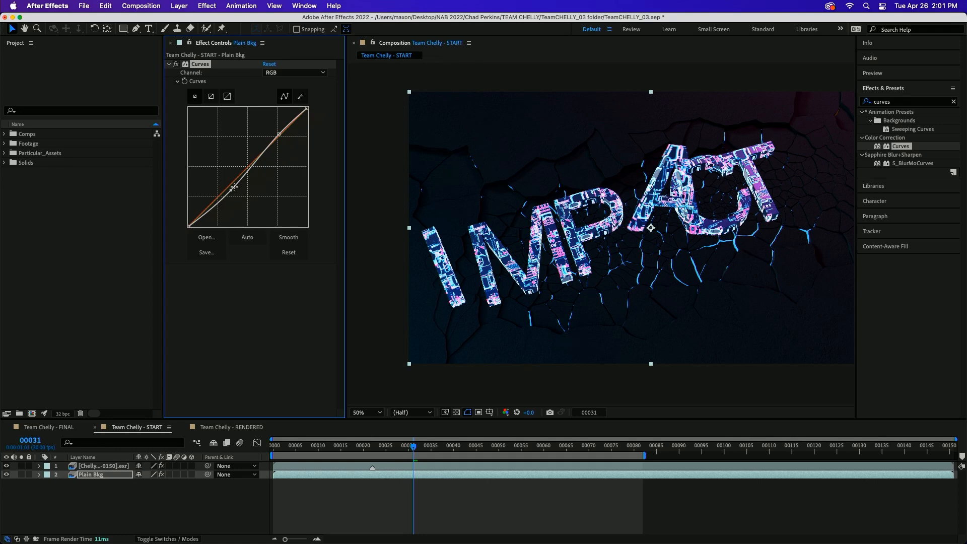
left_click_drag(231, 190, 228, 195)
left_click(6, 466)
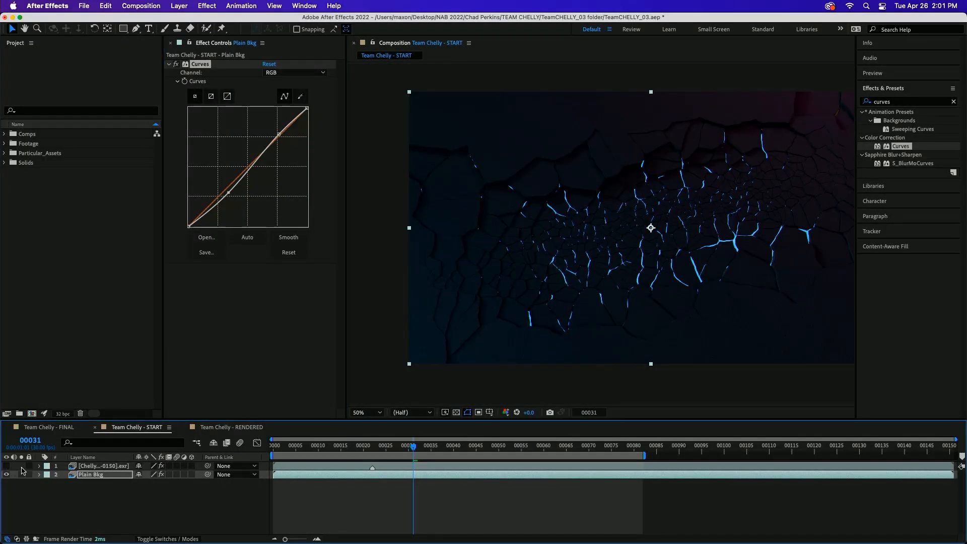
Step: Search the effects for "optic" and apply Optical Glow to the Plain Bkg layer
left_click(102, 475)
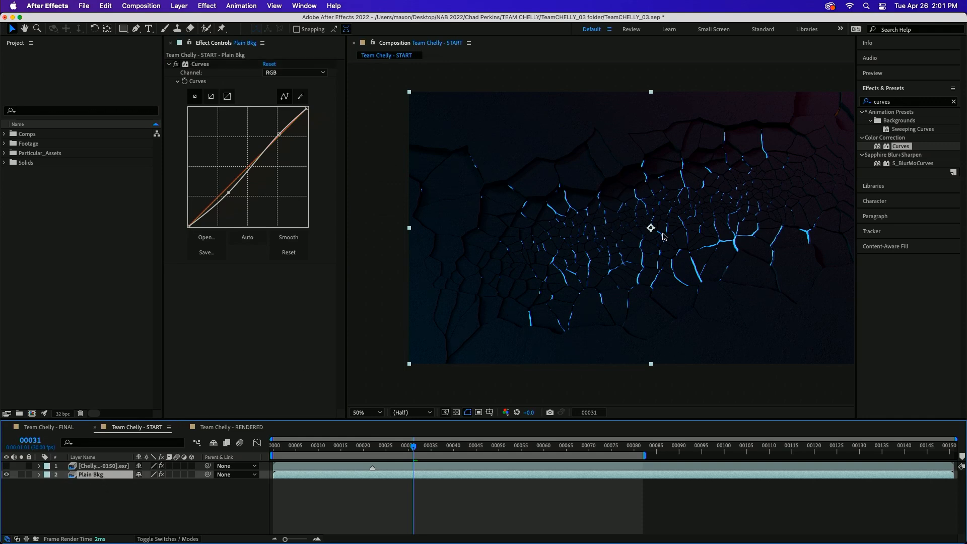
left_click(898, 102)
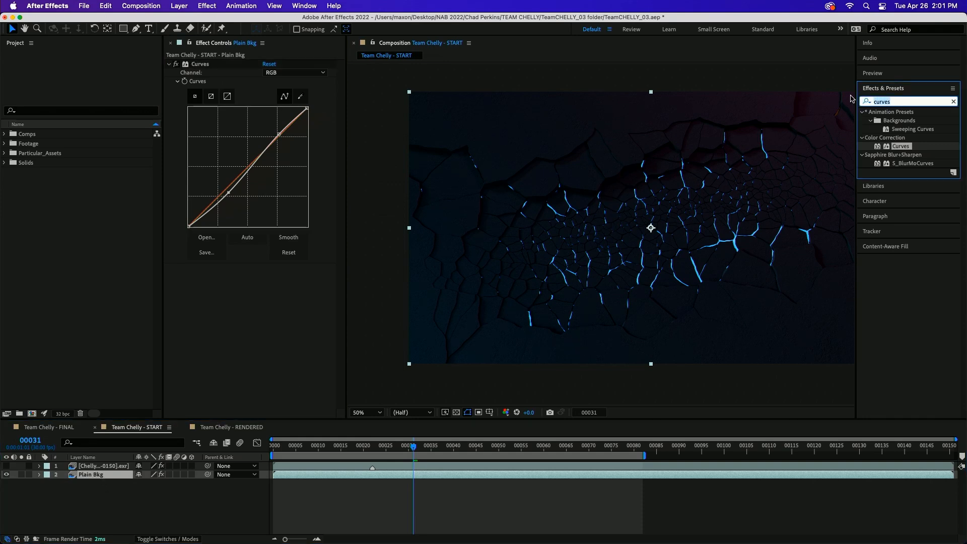
type("optic")
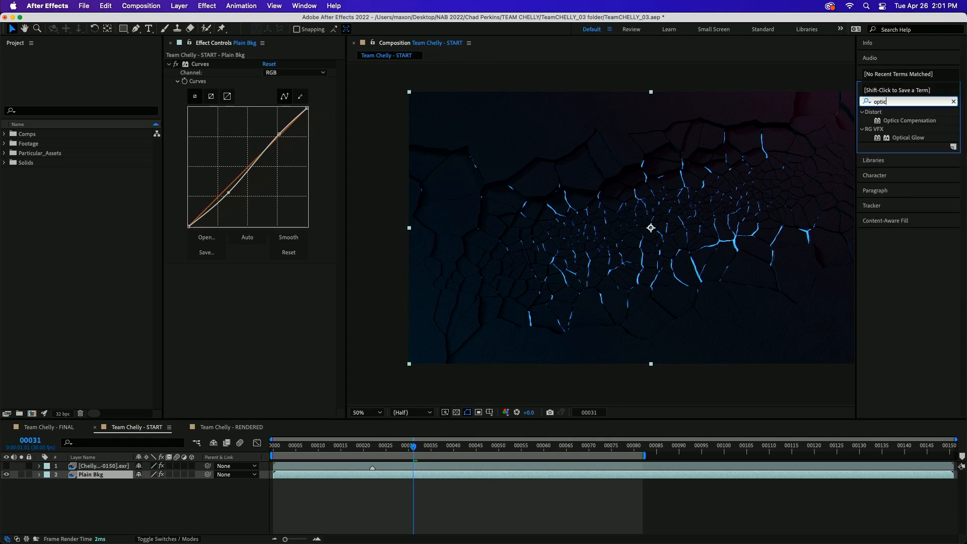
left_click(916, 138)
double_click(916, 141)
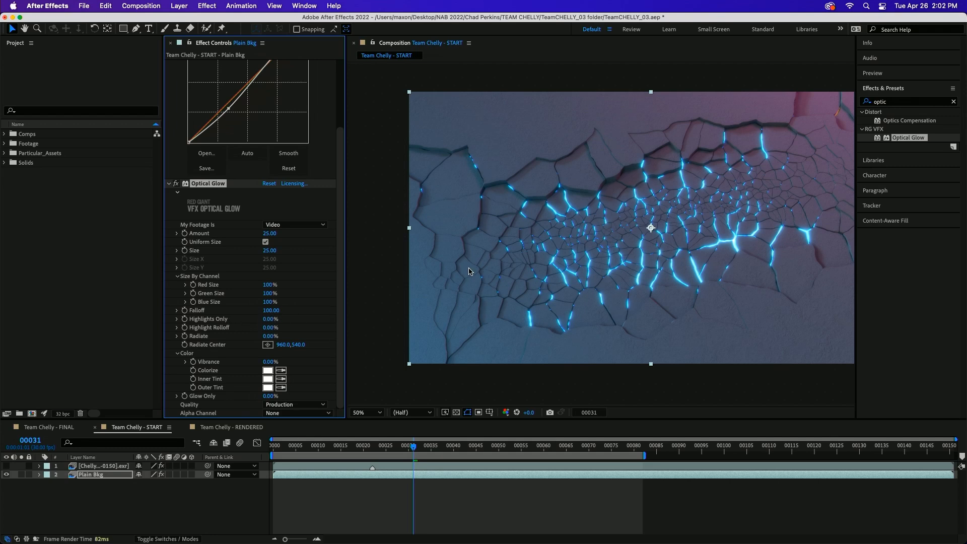
Step: Set the background's Optical Glow to Highlights Only 25%, Amount 14, Size 34 and Radiate 56%
left_click_drag(271, 319, 277, 319)
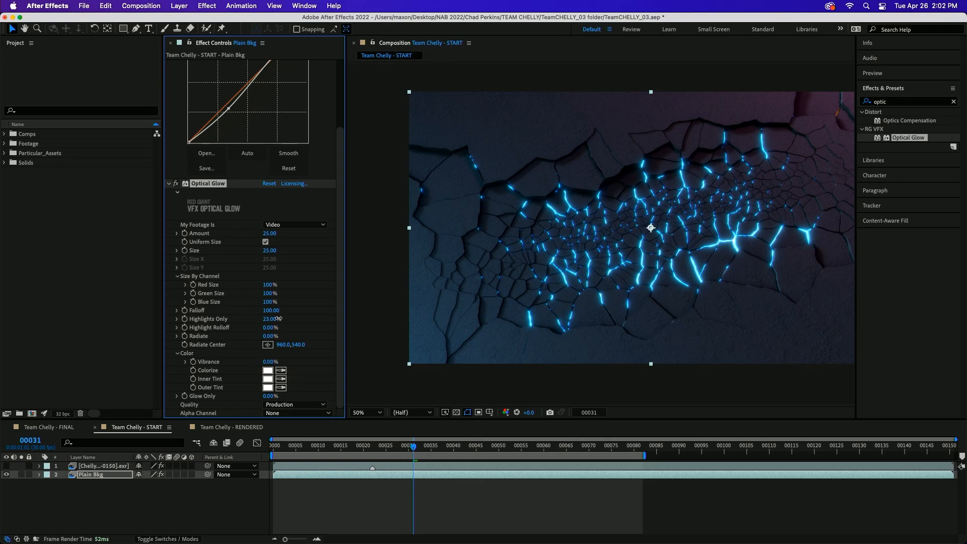
left_click_drag(279, 318, 279, 318)
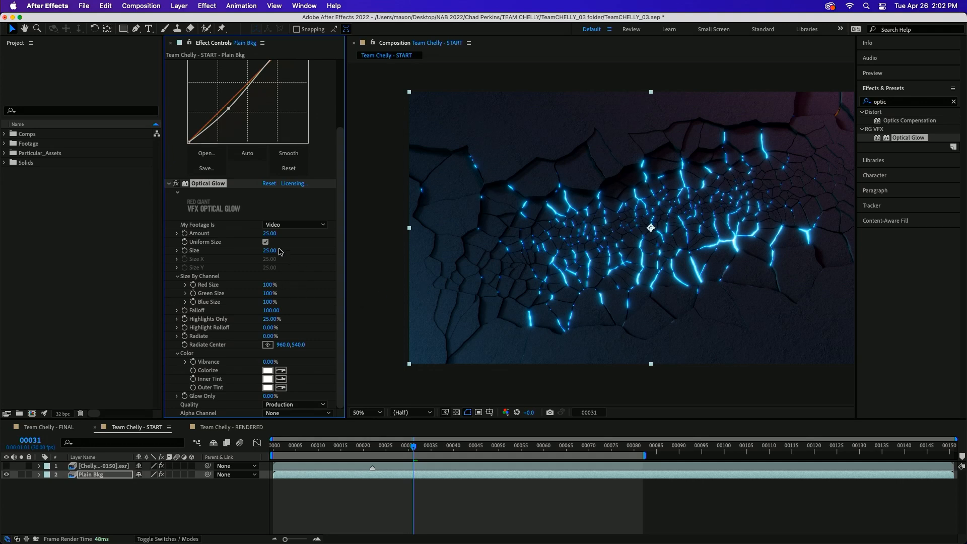
left_click_drag(267, 235, 275, 251)
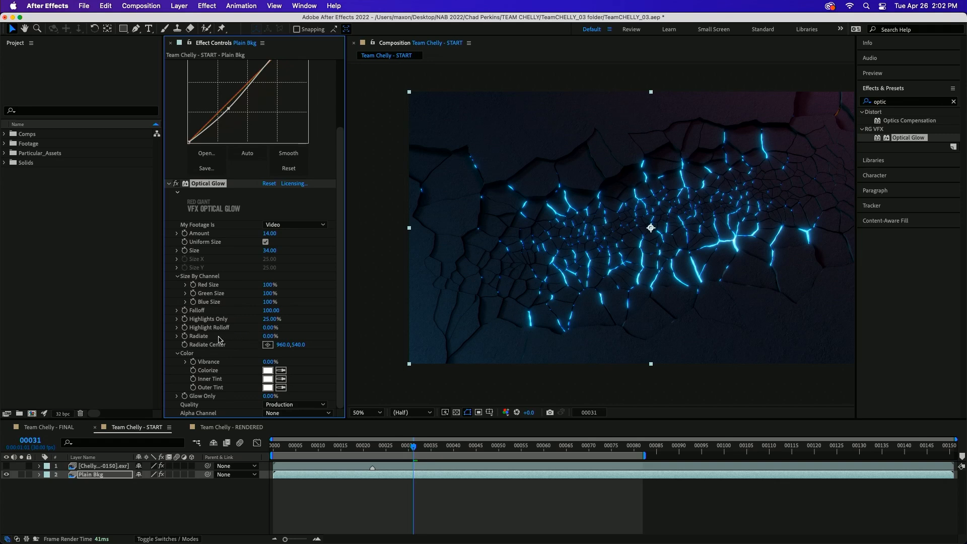
left_click_drag(266, 336, 337, 328)
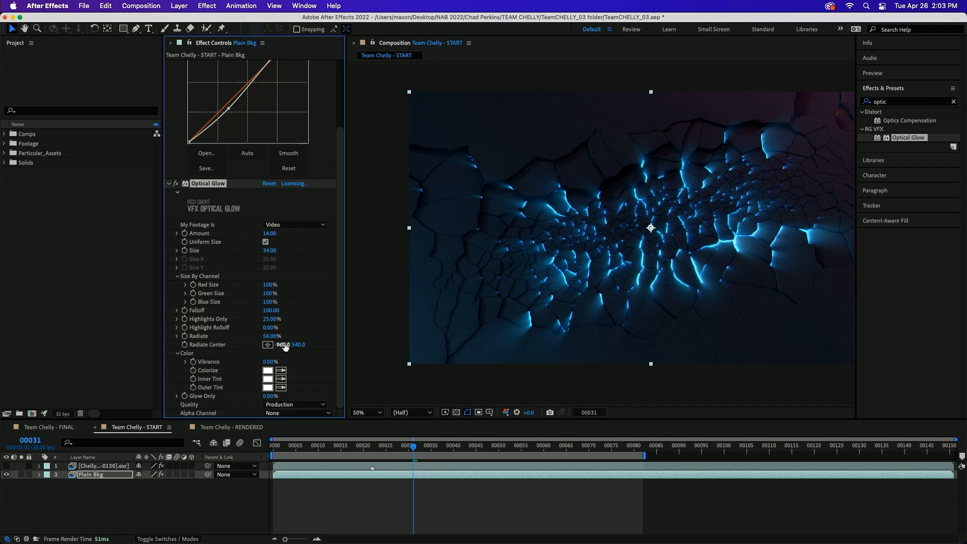
Step: Set the background's Optical Glow Radiate to 31% and its Radiate Center to 941, 540, and collapse both effects' settings
mouse_move(281, 345)
left_mouse_down()
mouse_move(123, 340)
mouse_move(612, 336)
mouse_move(37, 328)
mouse_move(275, 334)
left_mouse_up()
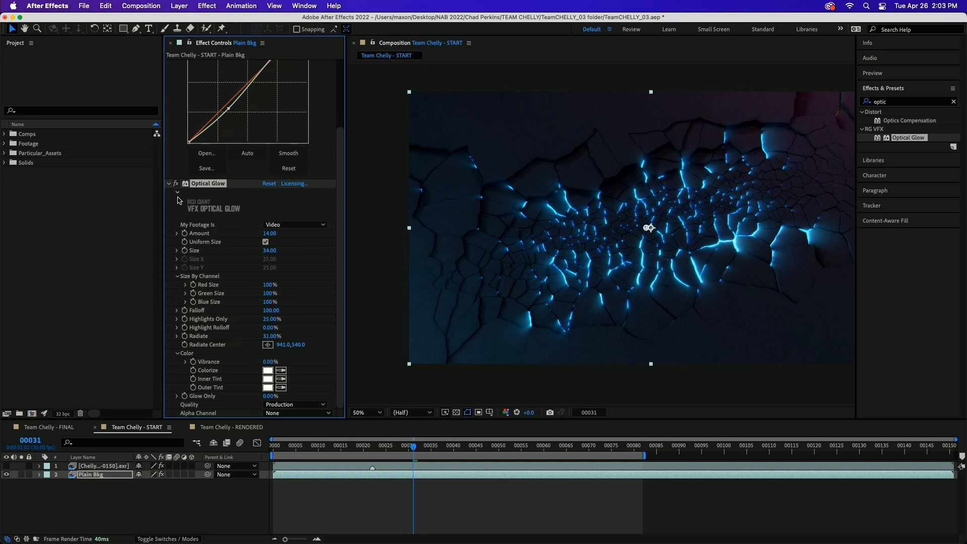
left_click(169, 183)
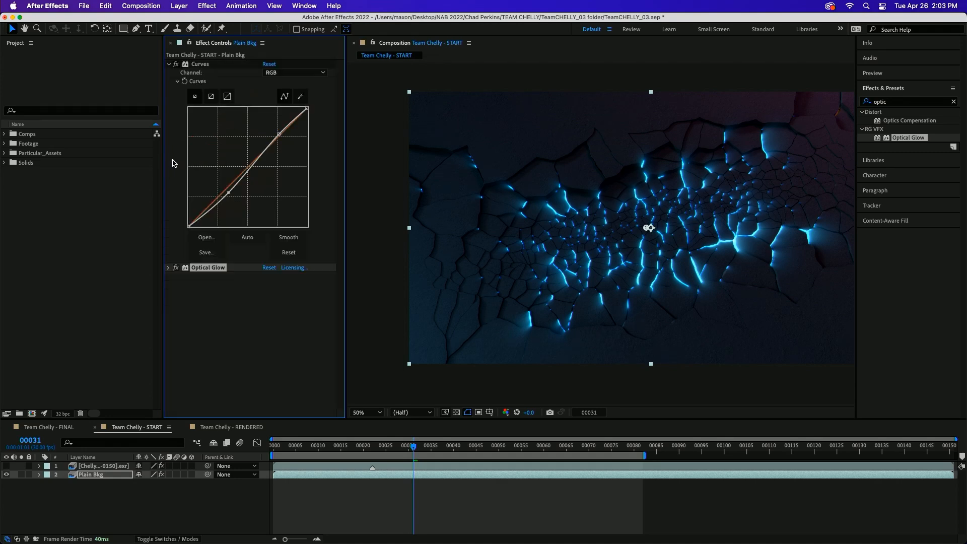
left_click(168, 64)
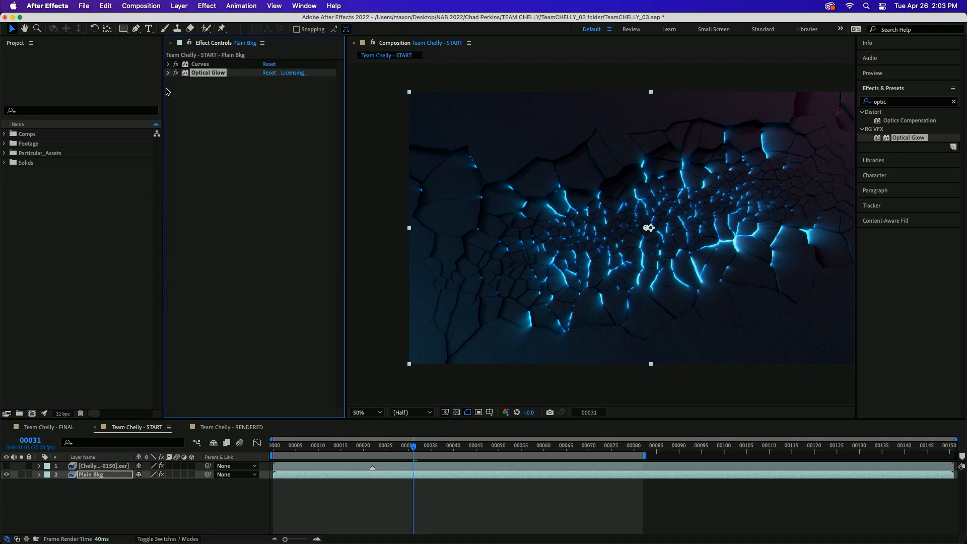
Step: Select the text layer, hide the Plain Bkg layer and make the text layer visible
left_click(113, 468)
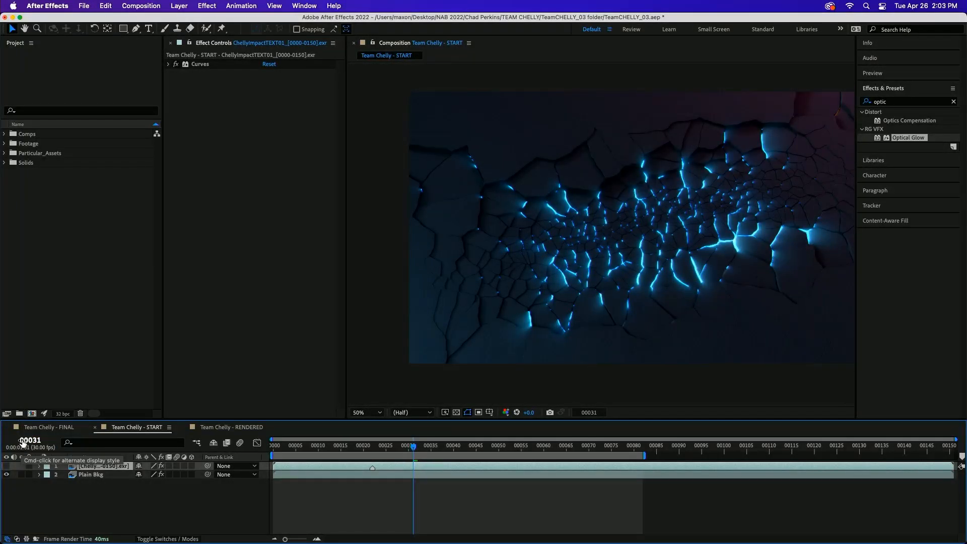
left_click(6, 474)
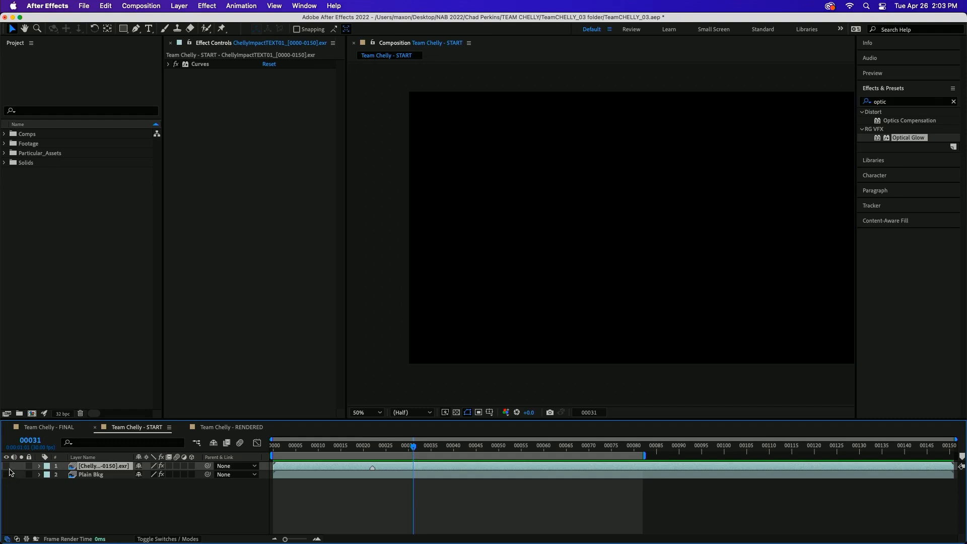
left_click(6, 465)
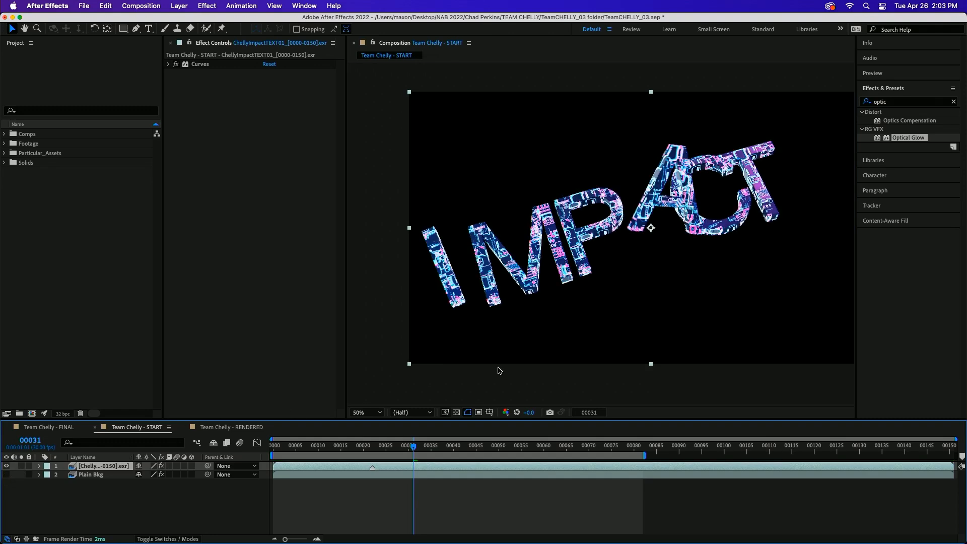
Step: Search the effects for "extrac" and apply EXtractoR to the text layer
left_click(895, 102)
type("ext")
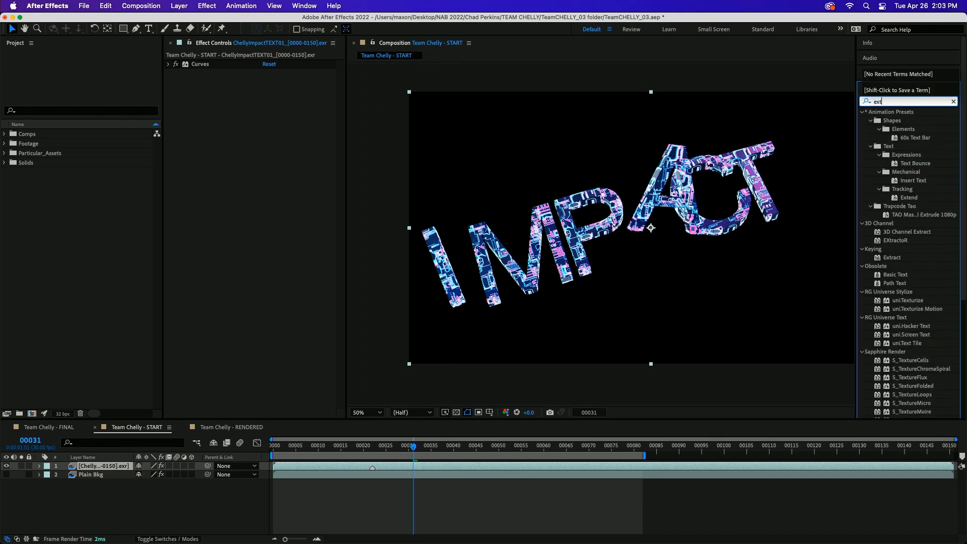
type("rac")
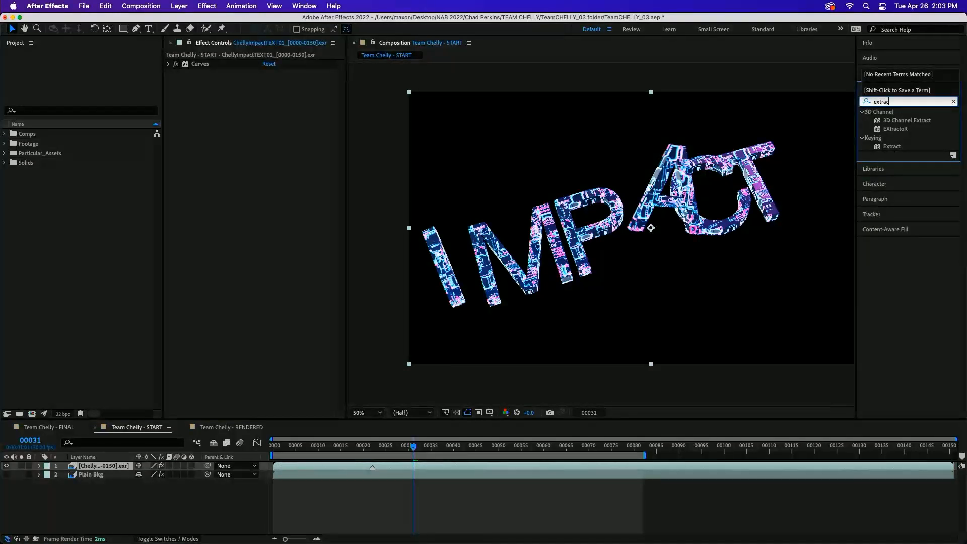
left_click(899, 131)
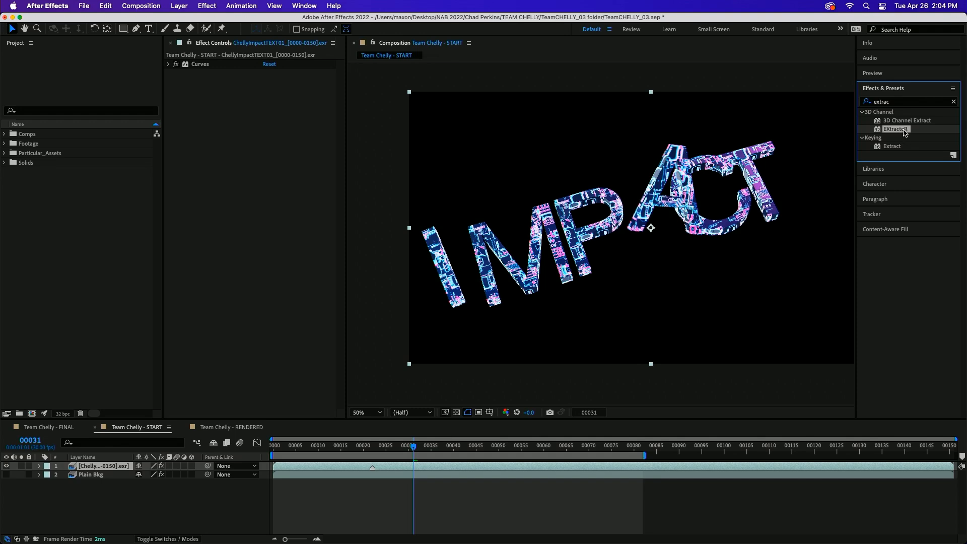
left_click_drag(903, 130, 472, 203)
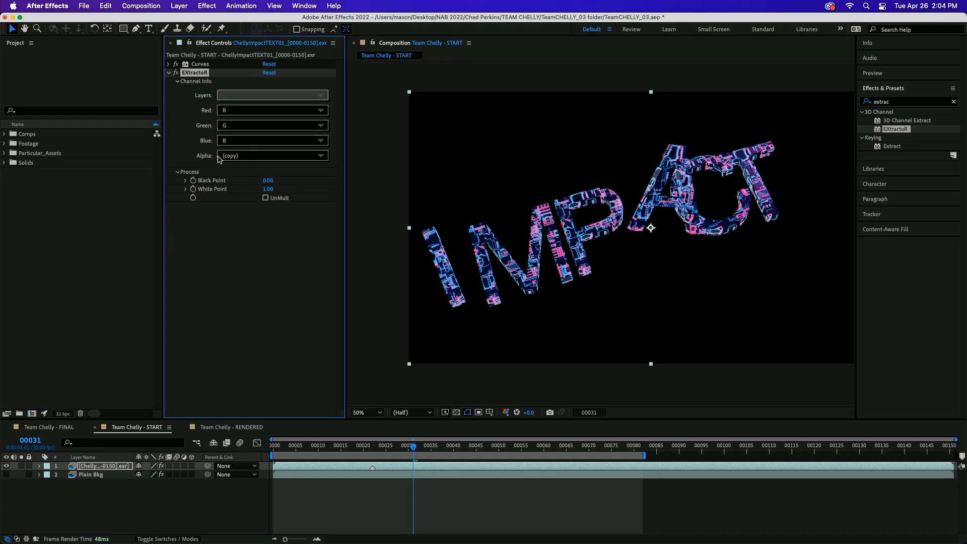
Step: Examine the render passes that EXtractoR offers for the text layer's alpha and red channels
left_click(316, 156)
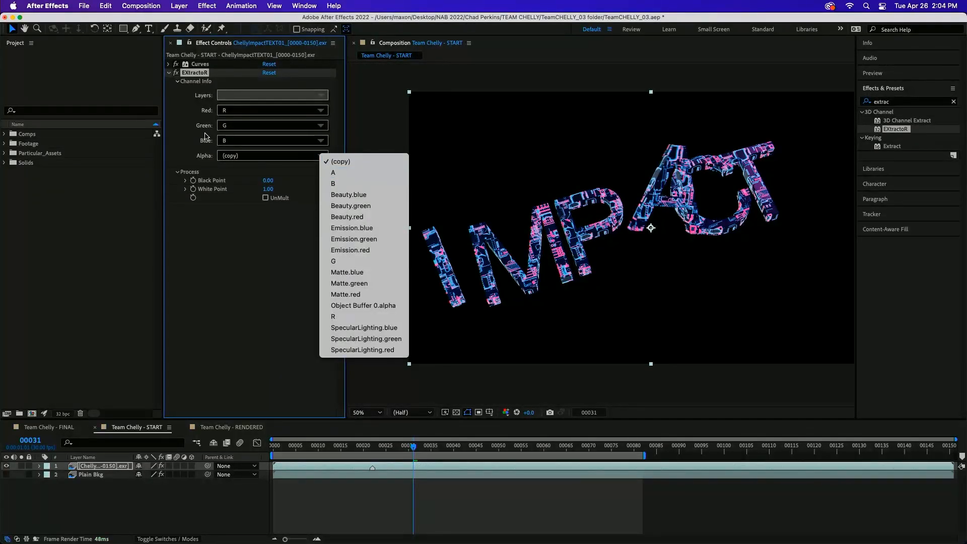
left_click(338, 161)
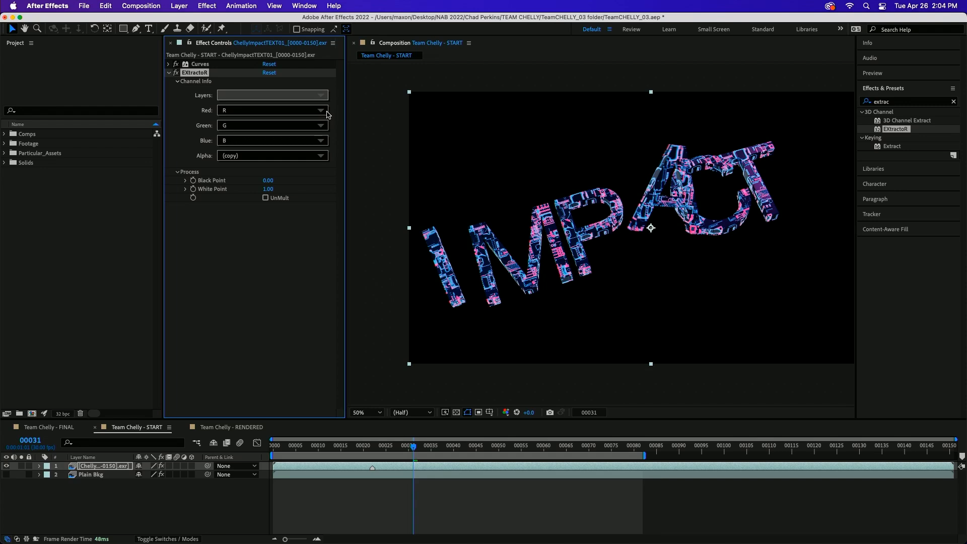
left_click(336, 127)
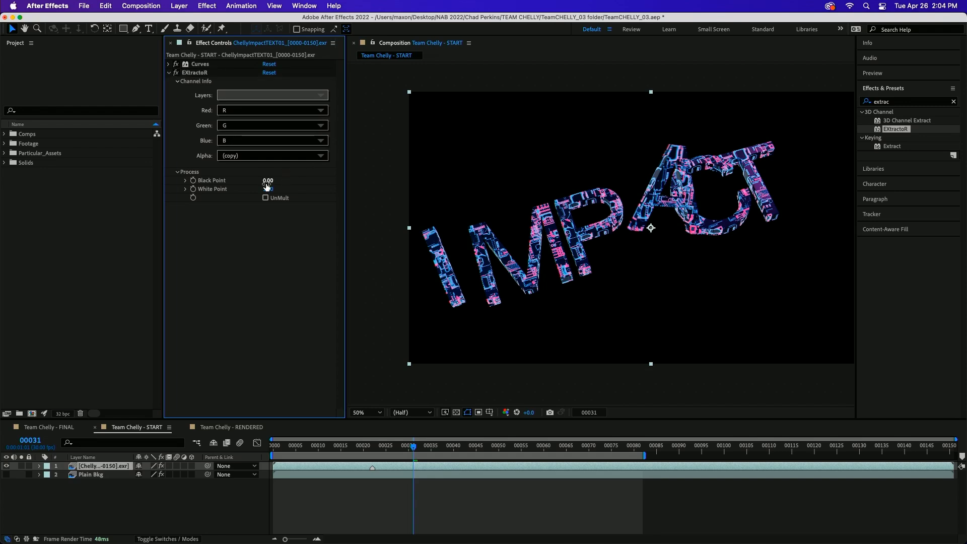
left_click(317, 111)
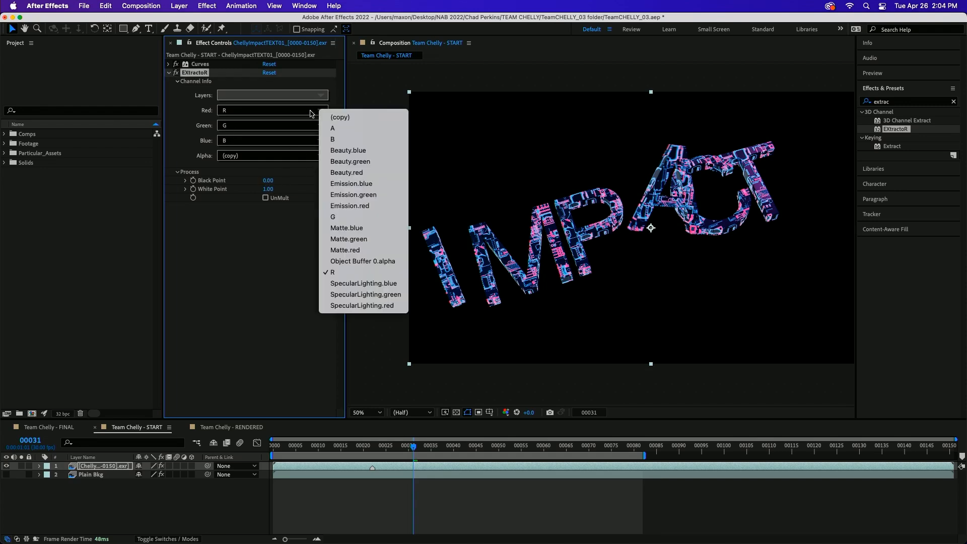
left_click(337, 102)
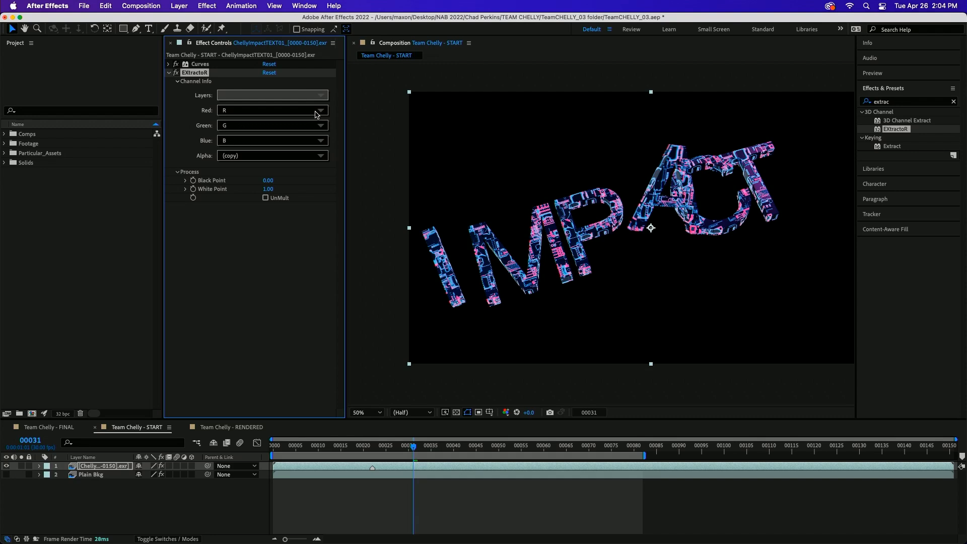
left_click(319, 111)
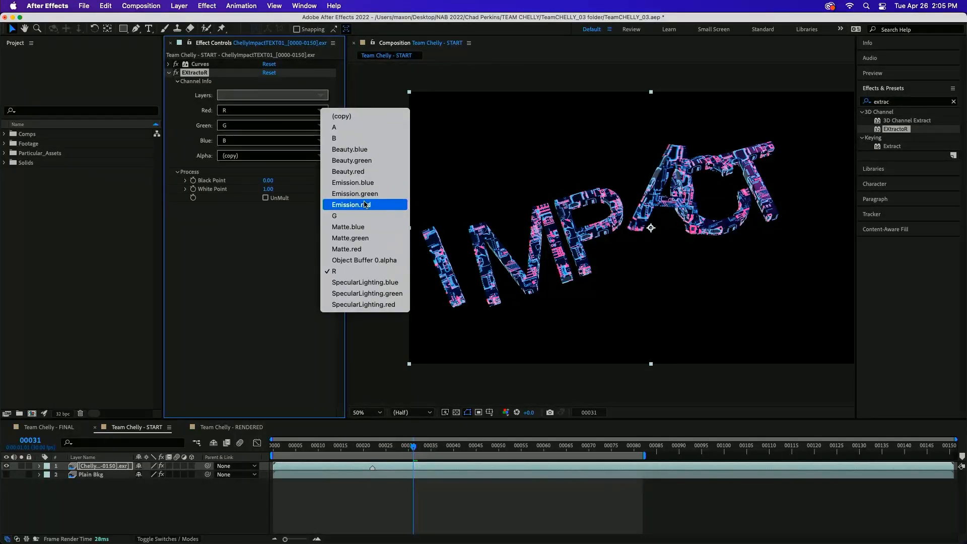
left_click(336, 93)
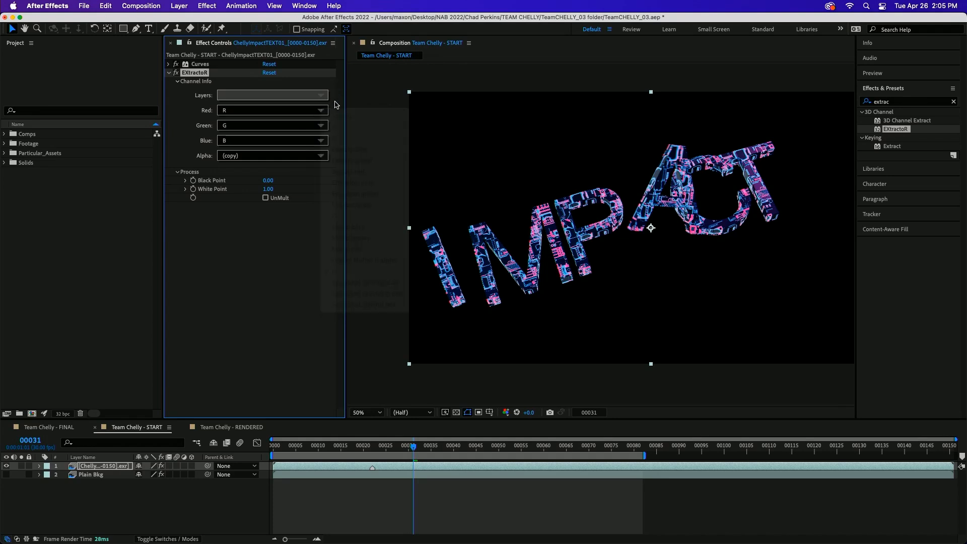
Step: Set EXtractoR's channels to Matte.green, Matte.blue and Matte.red for green, blue and red, and turn on the transparency grid
left_click(322, 127)
left_click(365, 256)
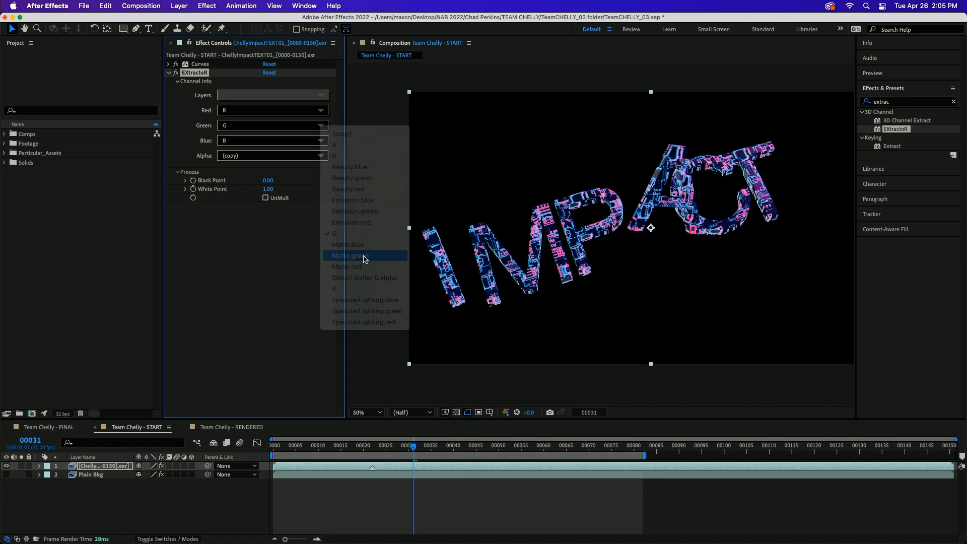
left_click(456, 412)
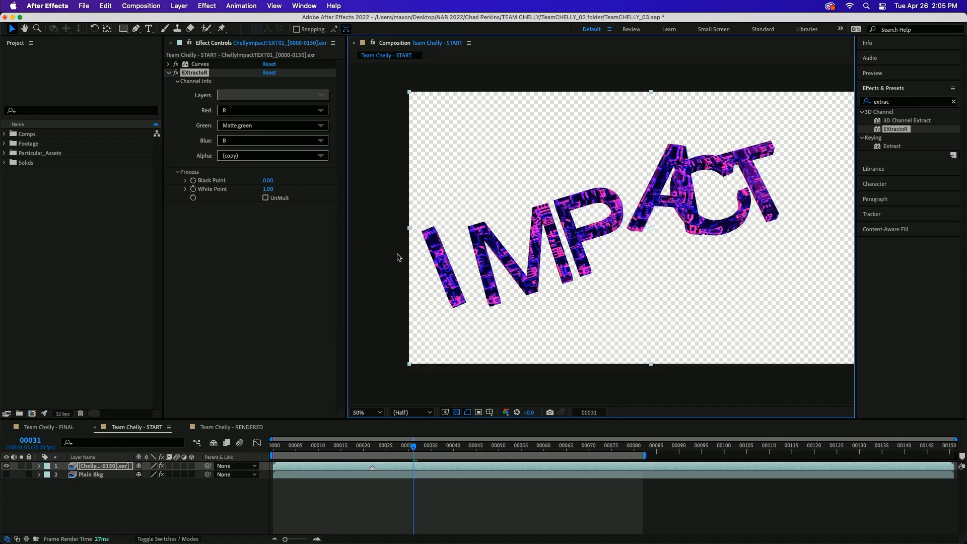
left_click(322, 141)
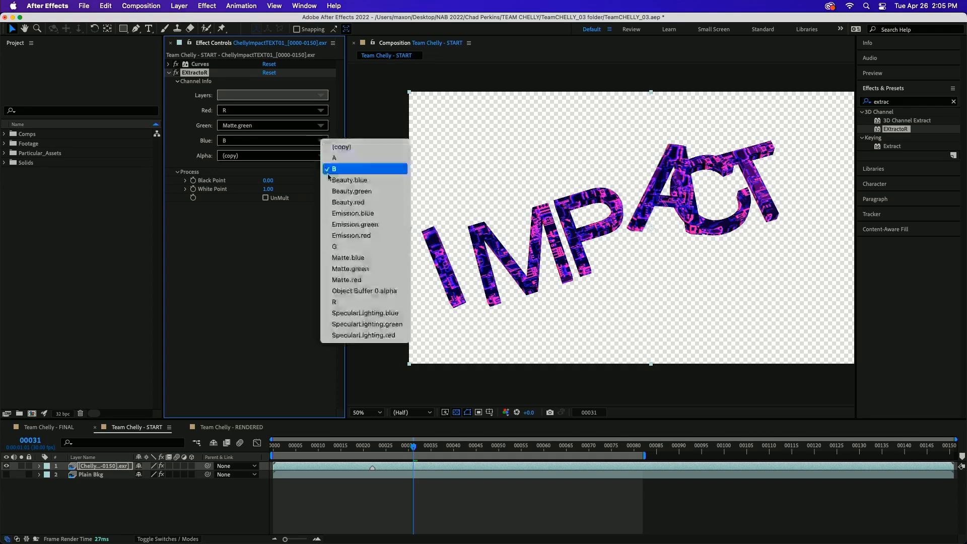
left_click(353, 257)
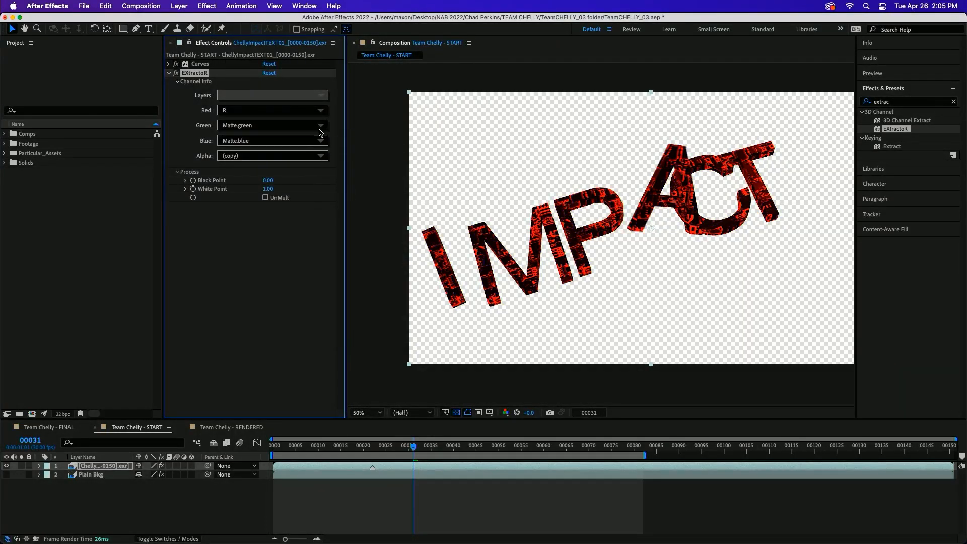
left_click(319, 112)
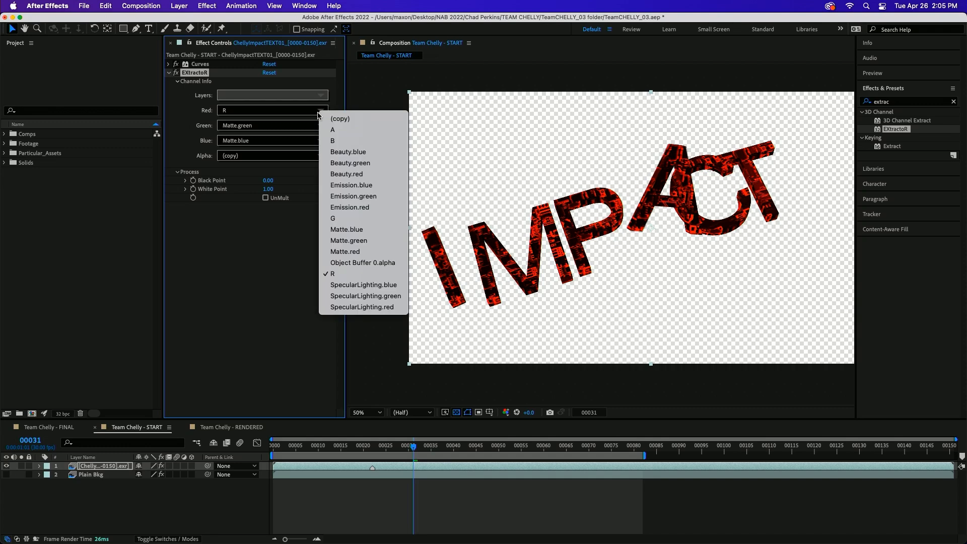
left_click(360, 251)
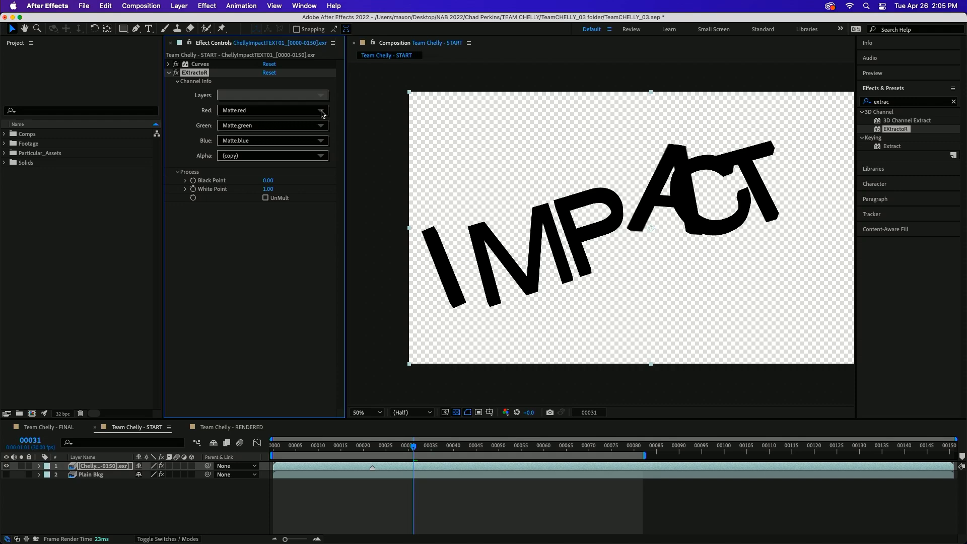
Step: Try Emission.green and Emission.blue as the source of EXtractoR's red channel
left_click(321, 113)
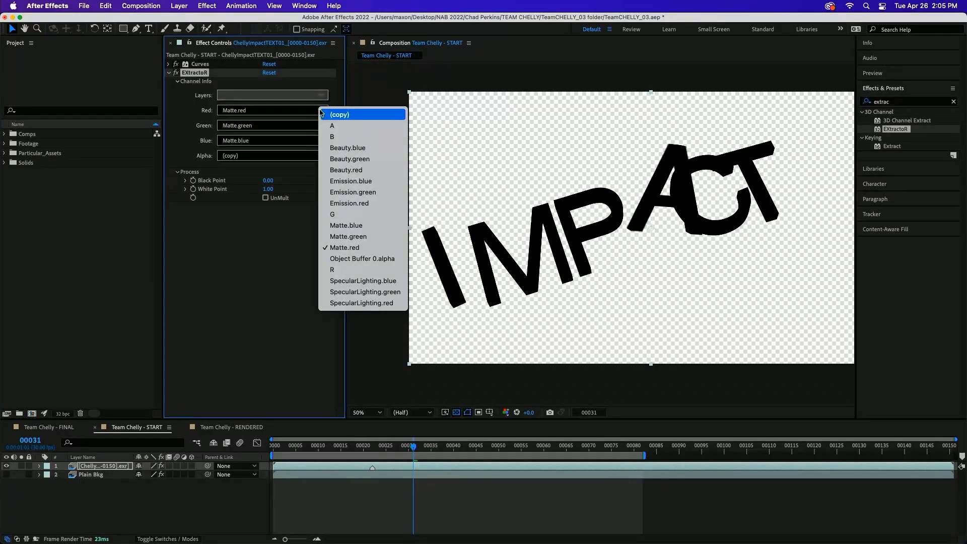
left_click(372, 194)
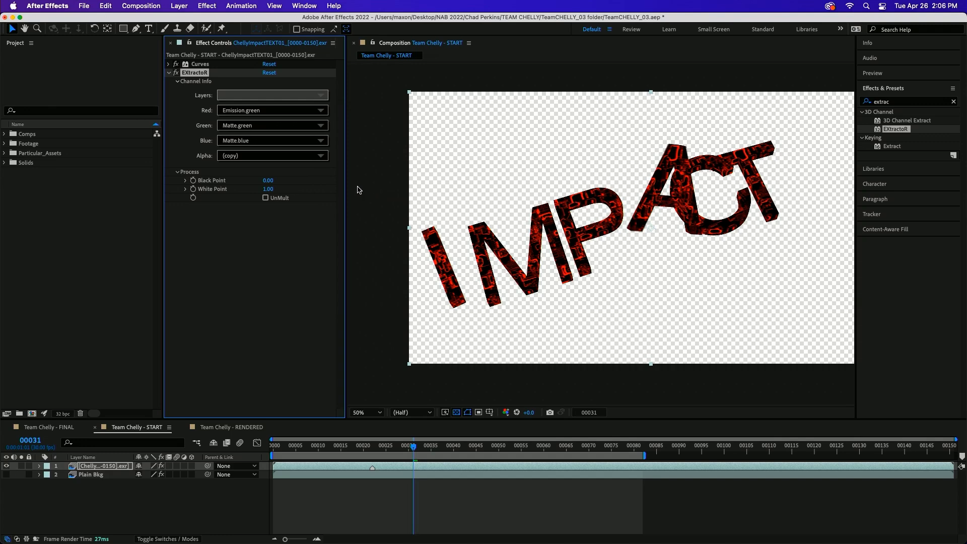
left_click(325, 111)
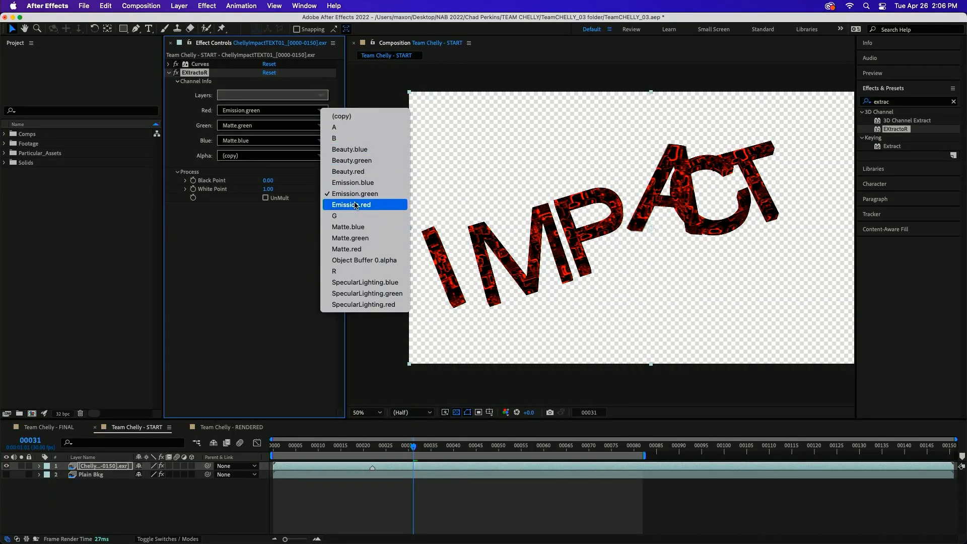
left_click(361, 184)
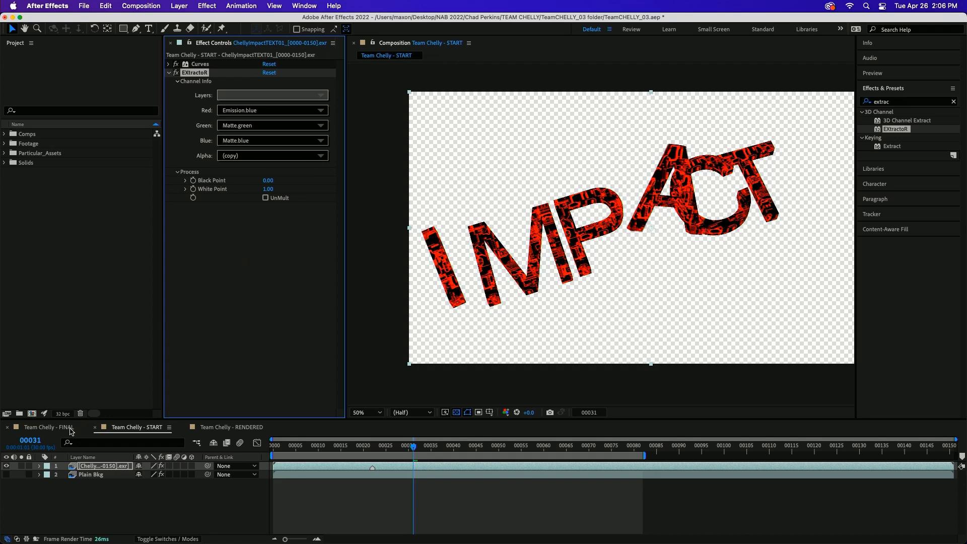
Step: In the Team Chelly - FINAL composition, solo the upper ChellyImpactTEXT01 layer and examine its EXtractoR channel assignments
left_click(50, 427)
left_click(152, 509)
left_click(153, 517)
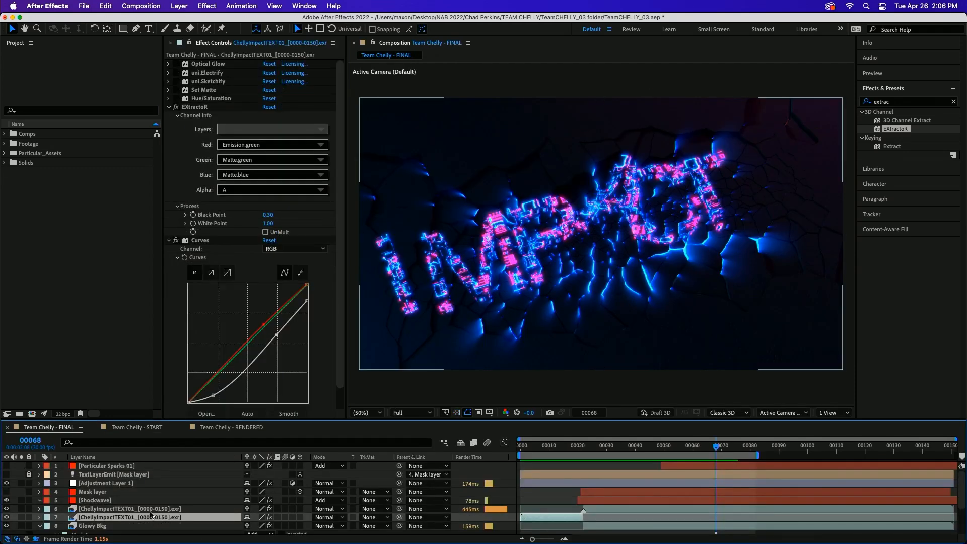
left_click(151, 509)
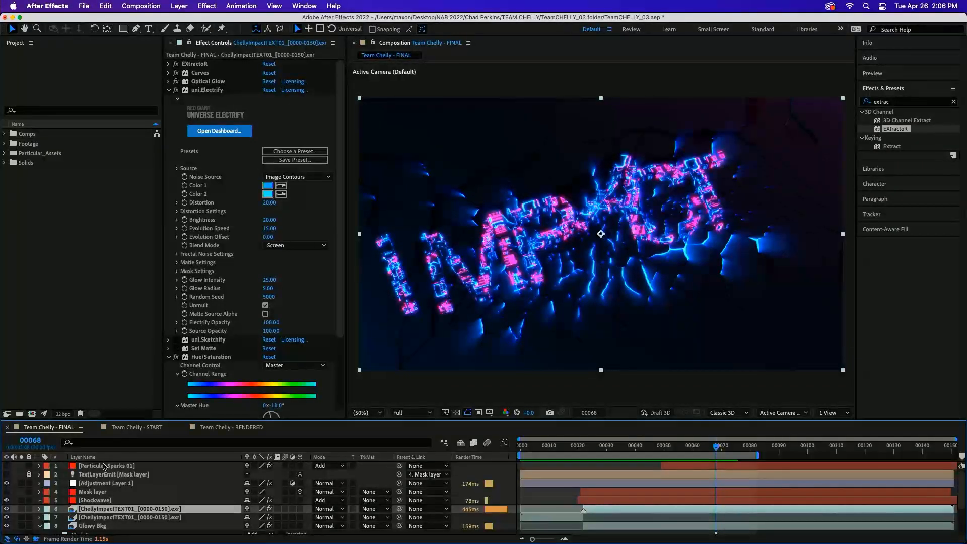
left_click(22, 509)
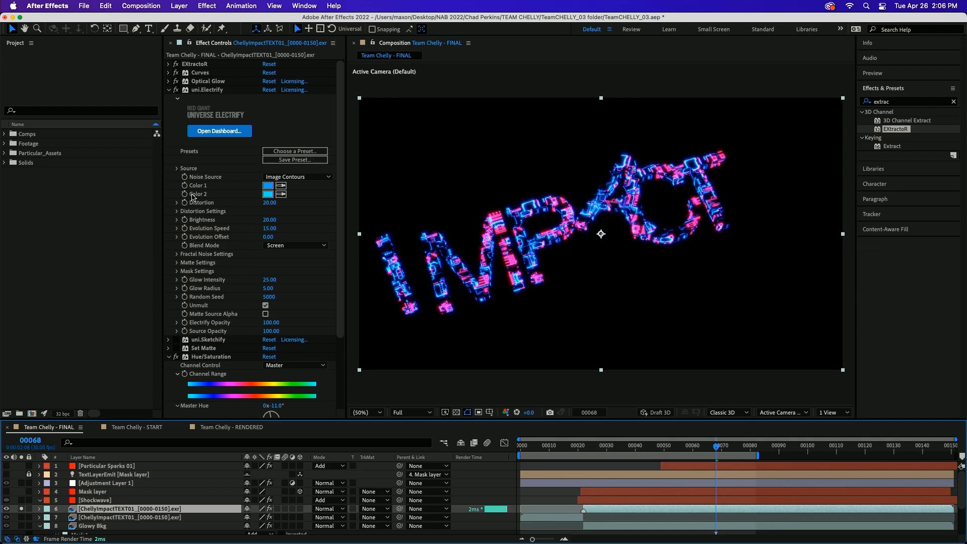
left_click(169, 91)
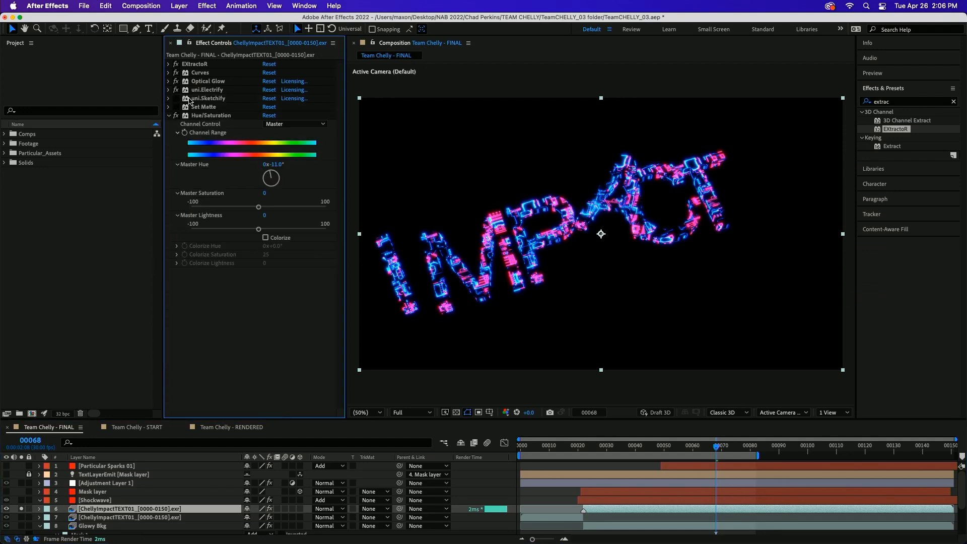
left_click(168, 64)
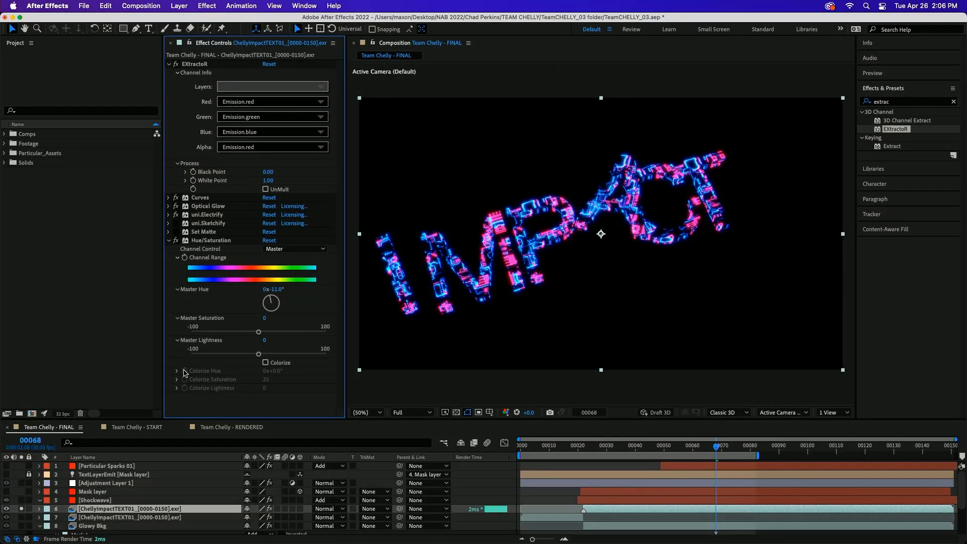
Step: In the Team Chelly - START composition, set EXtractoR's red, green, blue and alpha to Emission.red, Emission.green, Emission.blue and Emission.red
left_click(145, 428)
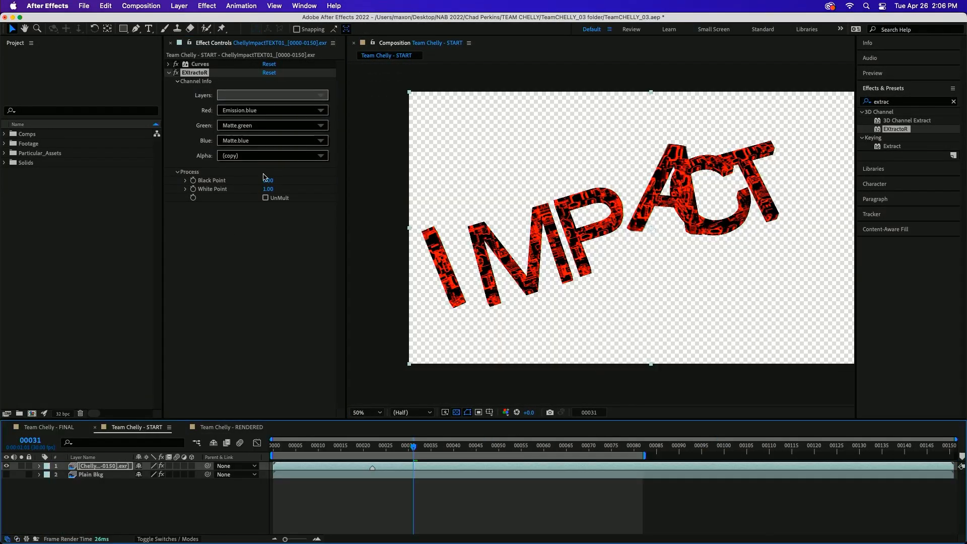
left_click(320, 110)
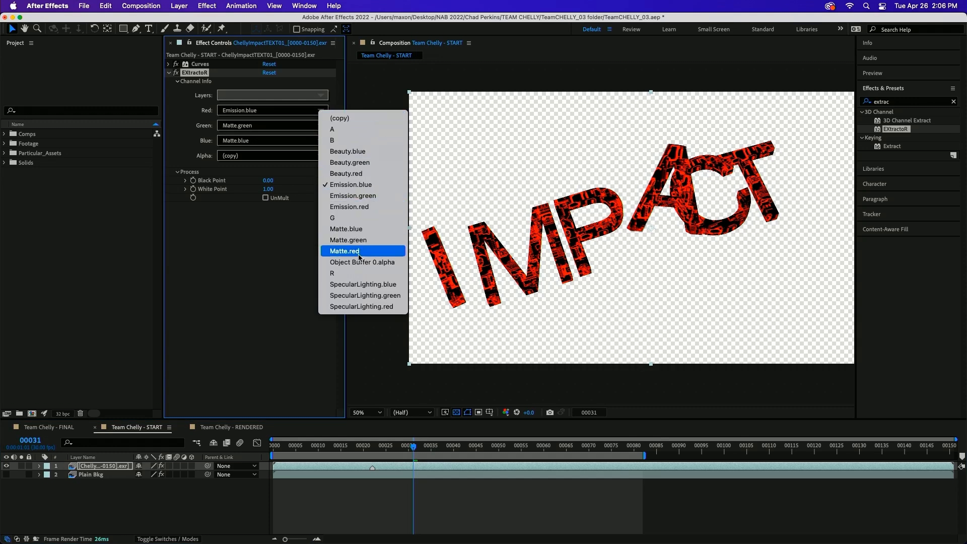
left_click(358, 207)
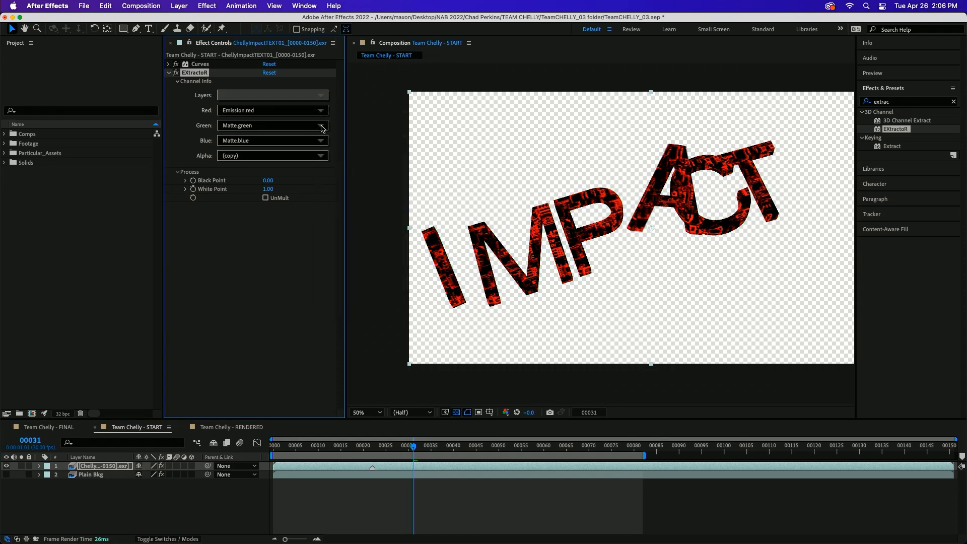
left_click(322, 126)
left_click(347, 209)
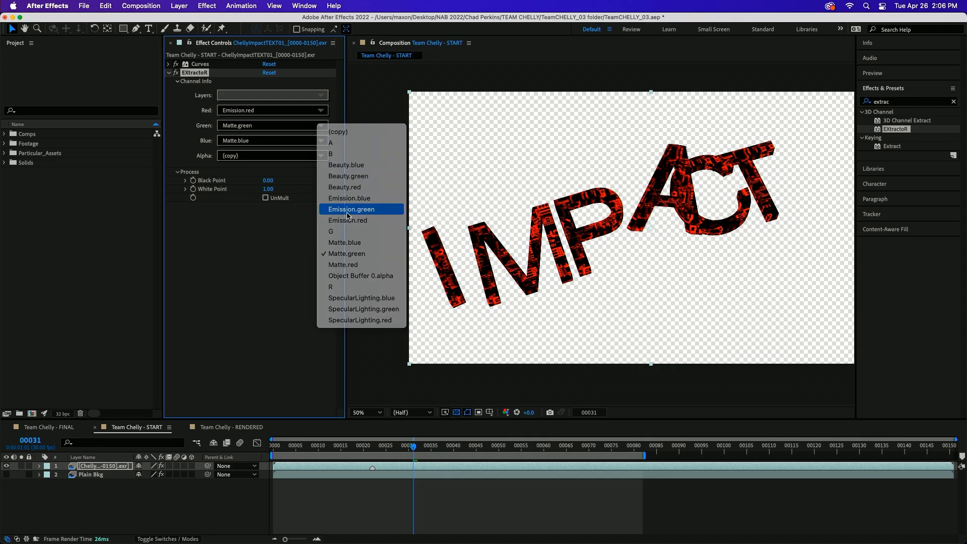
left_click(319, 142)
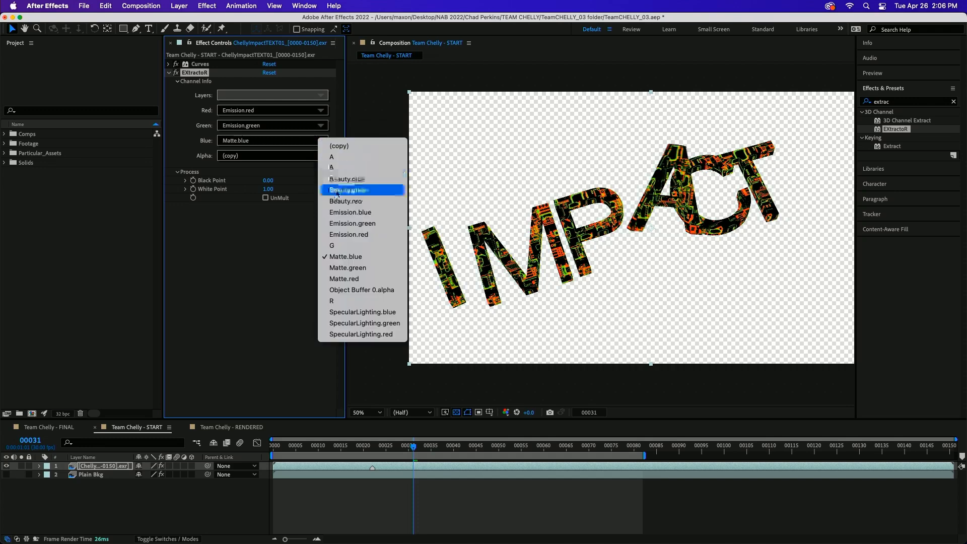
left_click(351, 212)
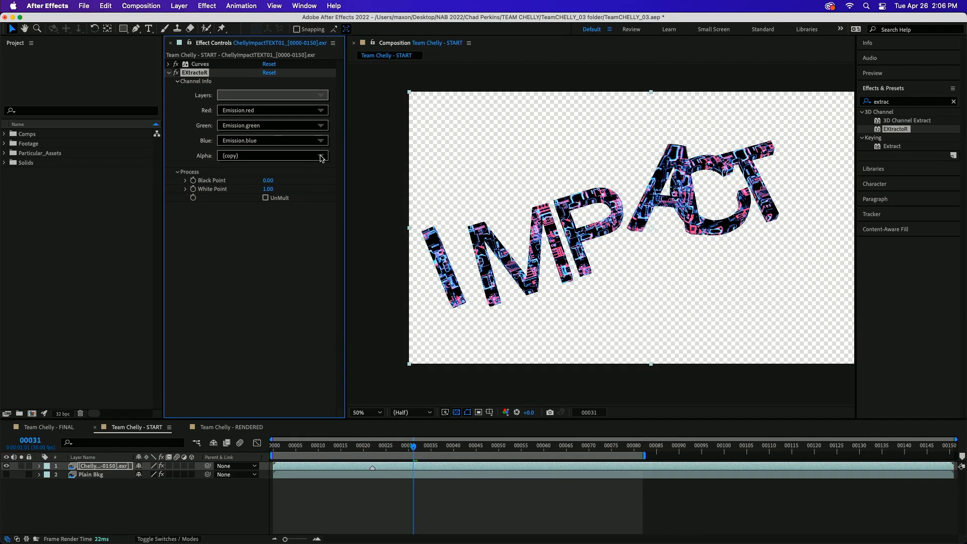
left_click(321, 157)
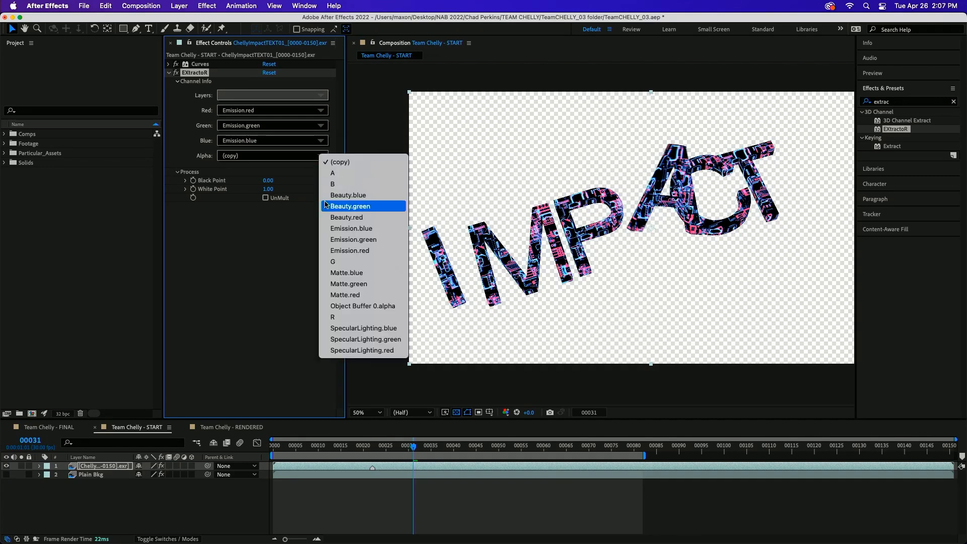
left_click(352, 252)
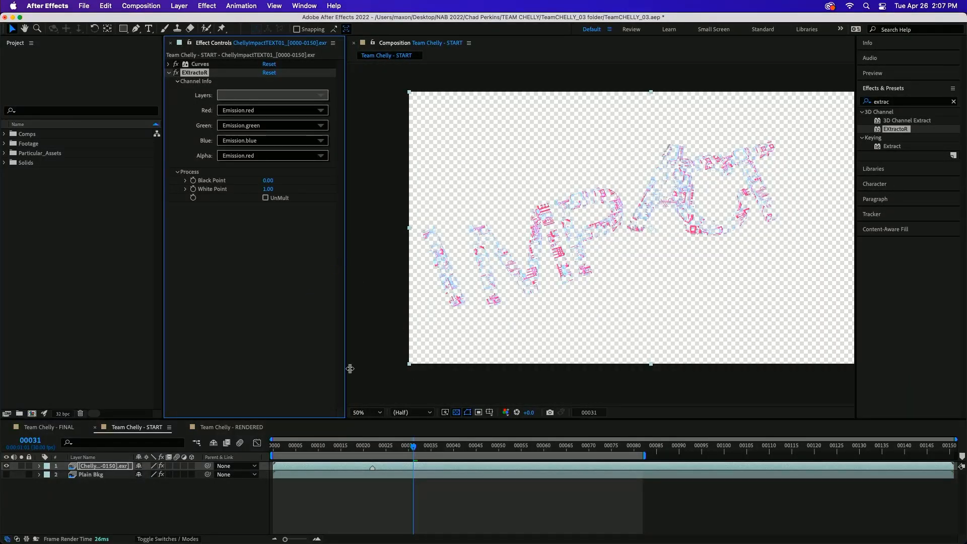
Step: Turn off the transparency grid and show the Plain Bkg layer behind the text
left_click(456, 412)
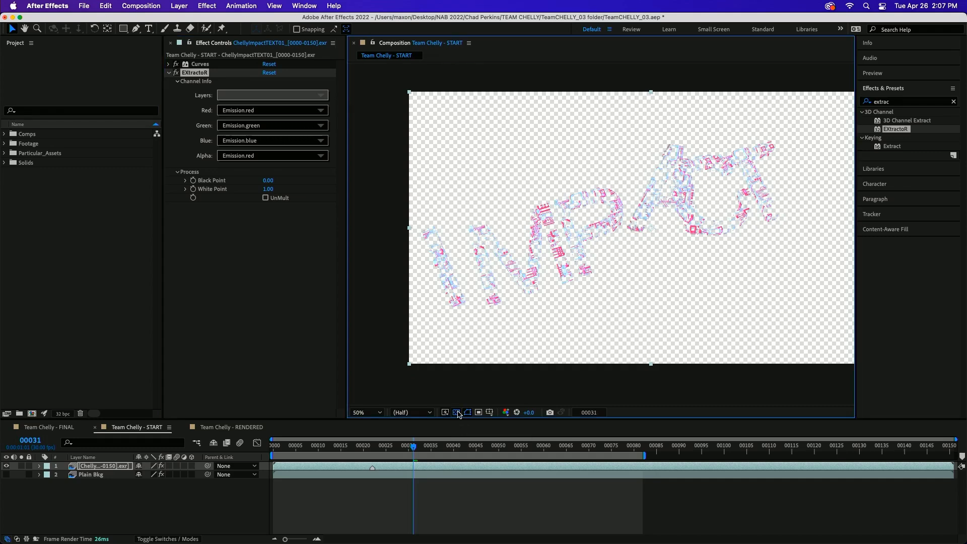
left_click(456, 414)
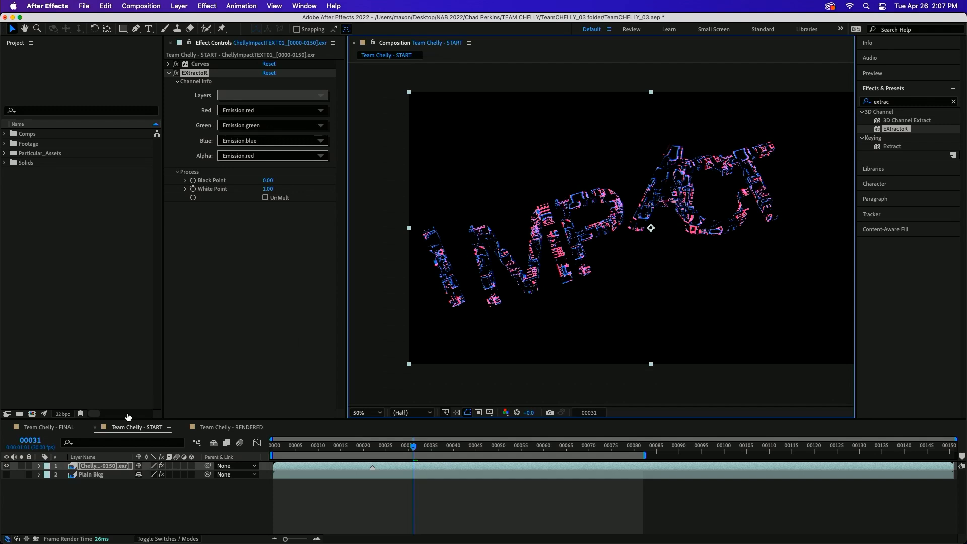
left_click(6, 474)
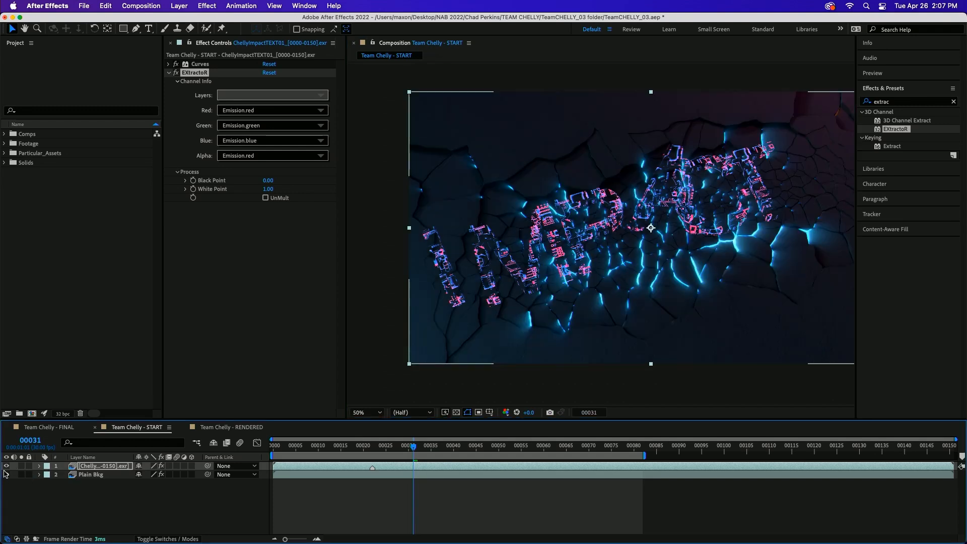
Step: Examine the extracted emission details on the first letters of IMPACT up close against the cracked background
key("period")
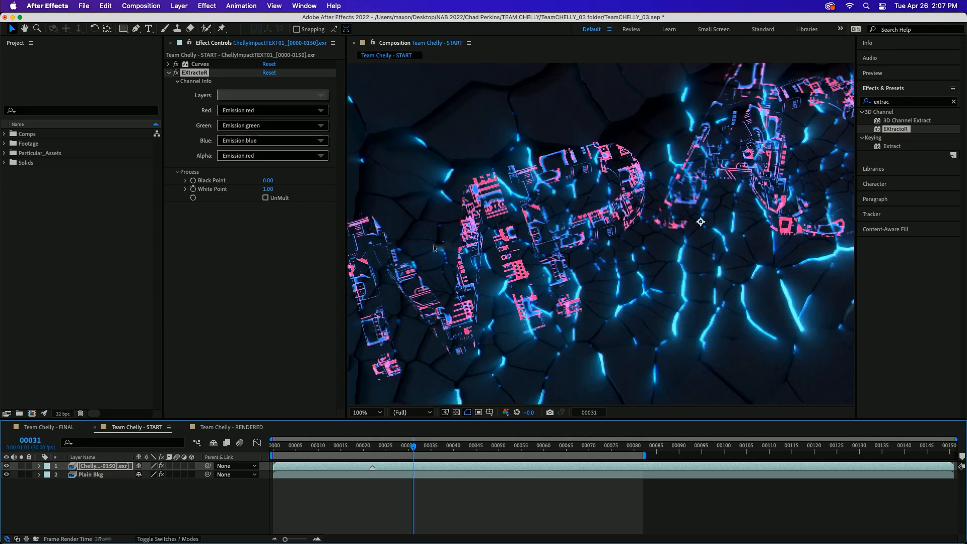
left_click_drag(393, 245, 461, 238)
scroll(412, 250, "up", 2)
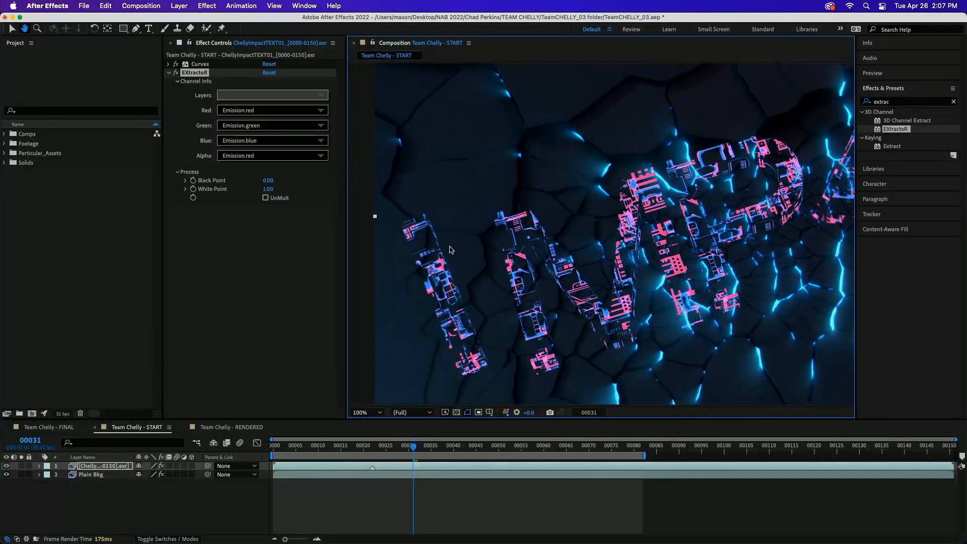
key("h")
left_click_drag(523, 236, 629, 173)
key("v")
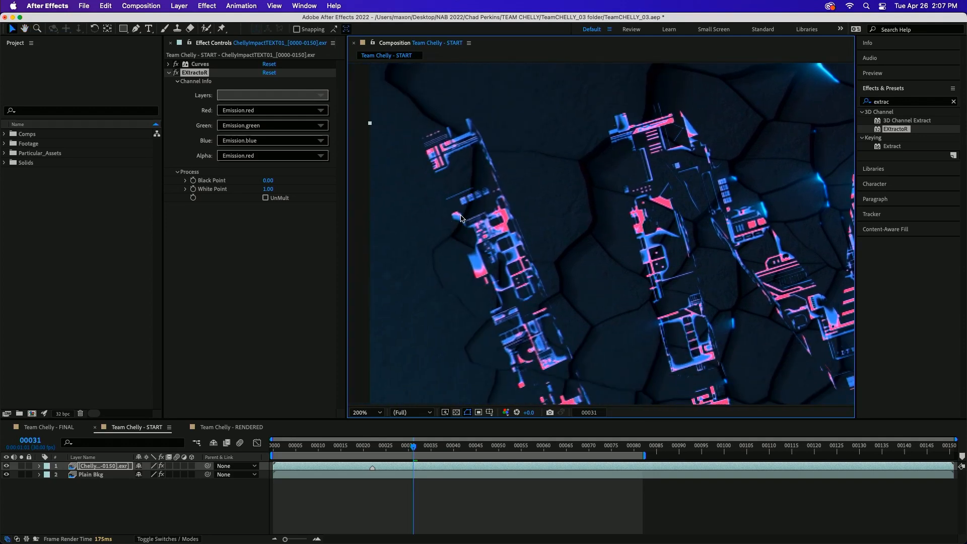
scroll(492, 185, "down", 1)
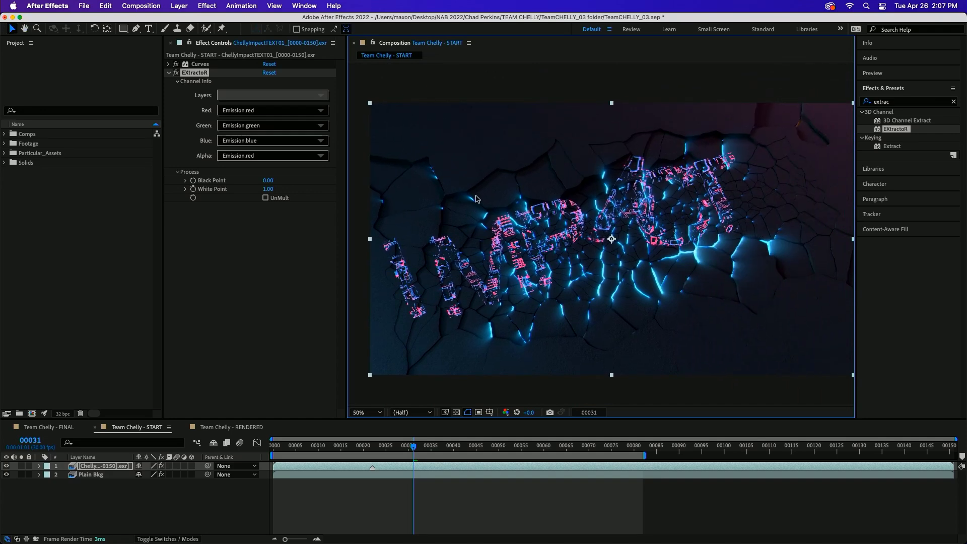
Step: Narrow the project and effect settings areas to give the composition view more room
scroll(476, 198, "right", 2)
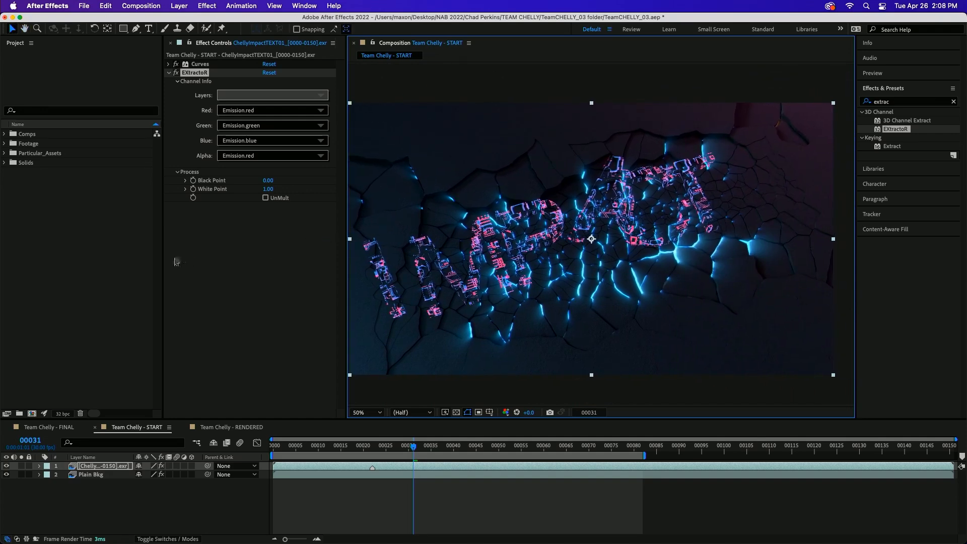
left_click_drag(163, 260, 127, 263)
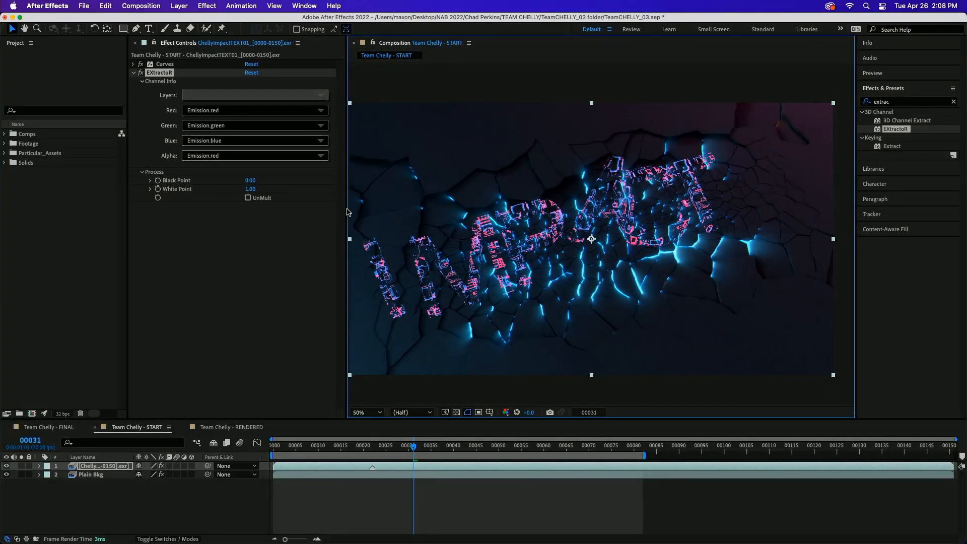
left_click_drag(346, 208, 332, 209)
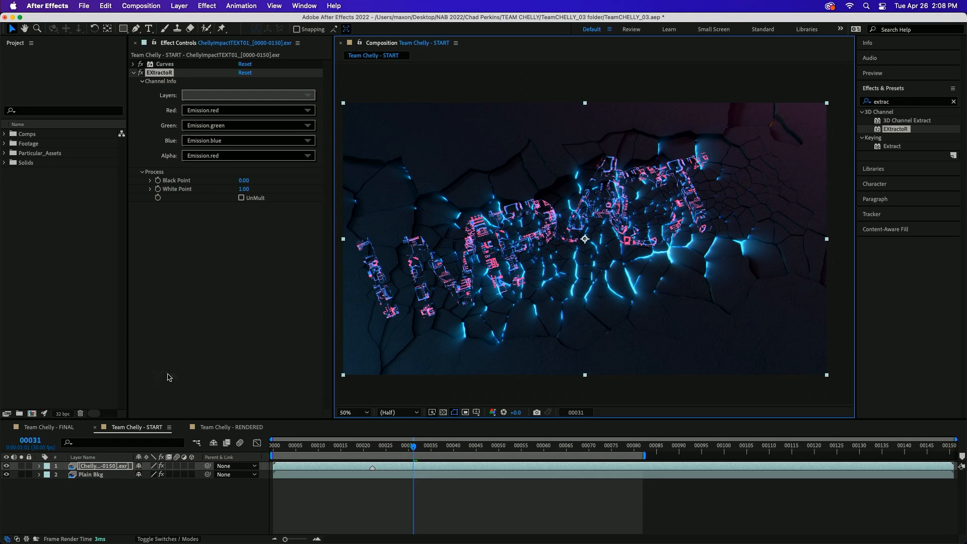
Step: Split the text layer at frame 22, and select its earlier segment with the current time at frame 18
left_click_drag(394, 446, 371, 454)
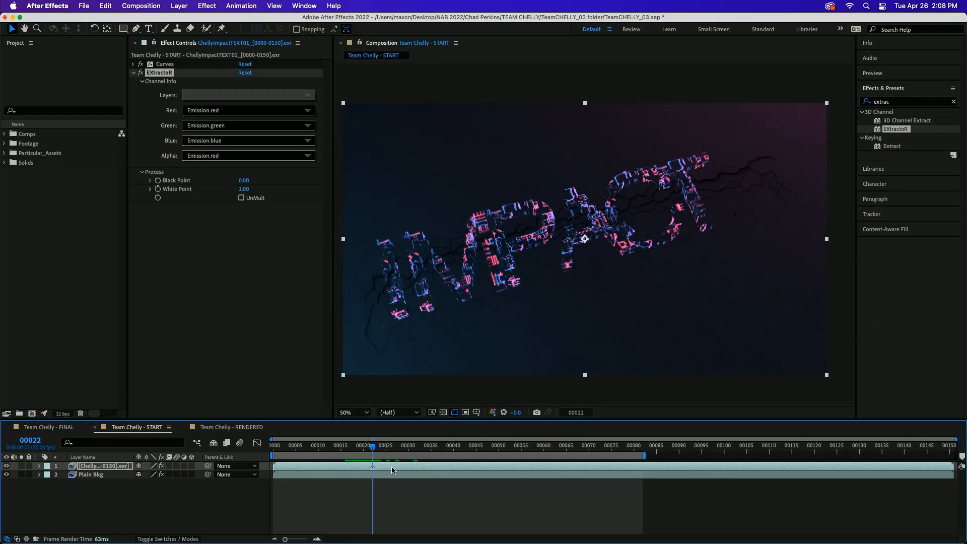
left_click(387, 470)
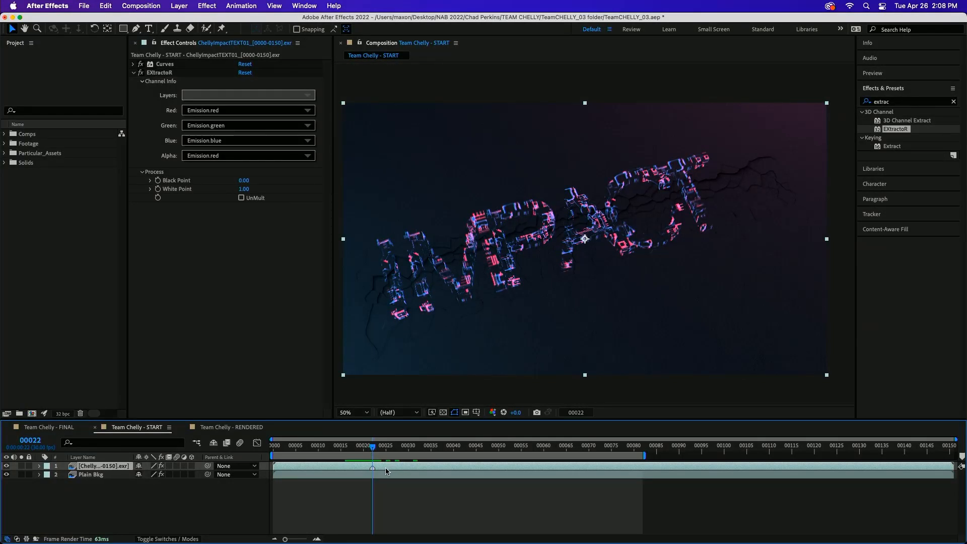
key("super+d")
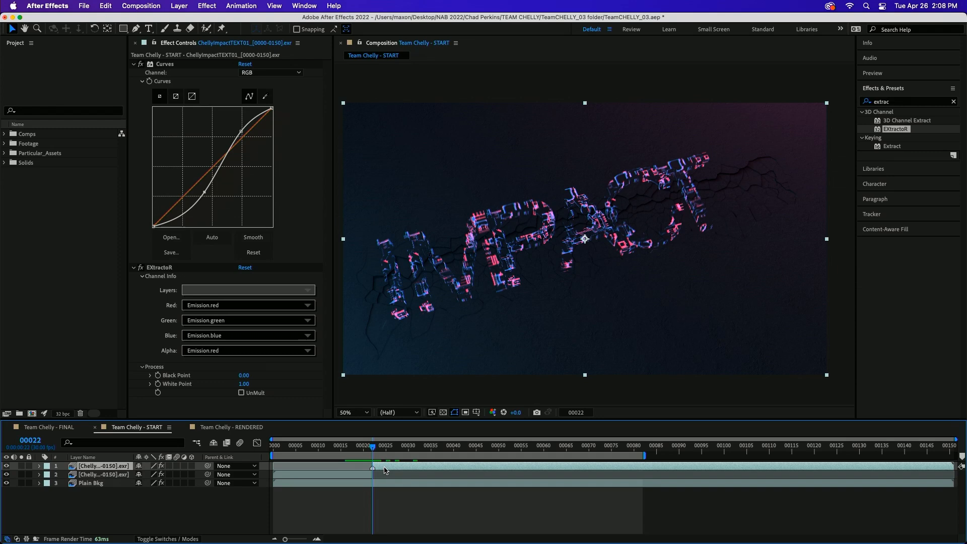
left_click_drag(375, 448, 354, 448)
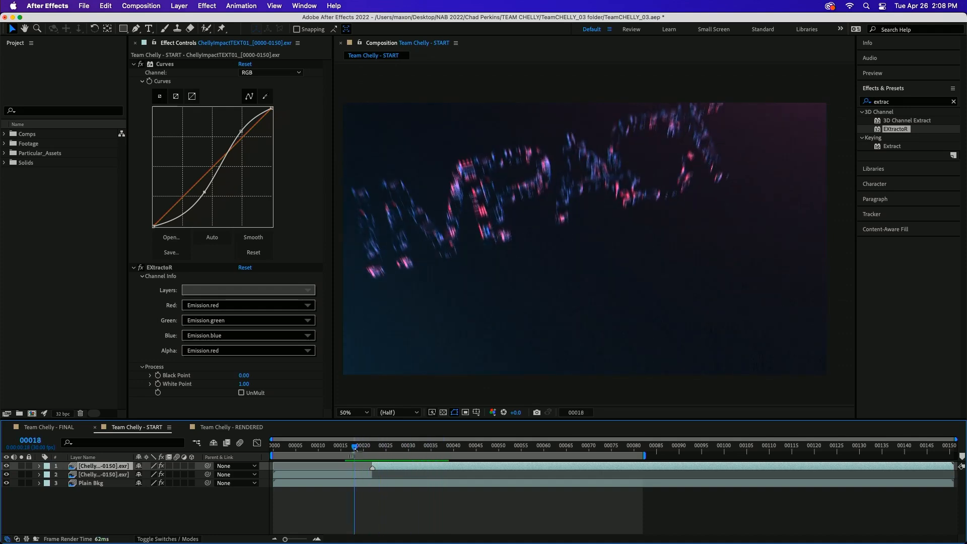
left_click(343, 474)
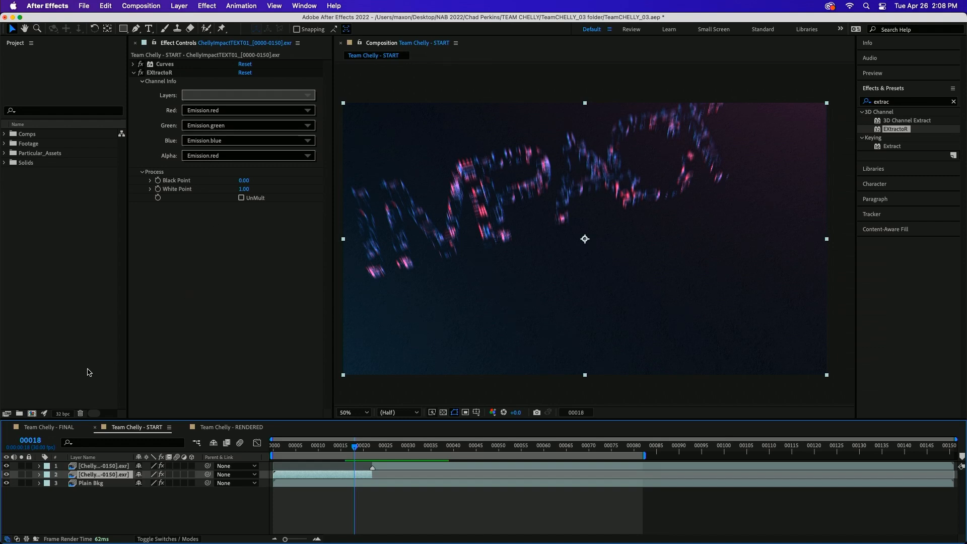
Step: In the Team Chelly - FINAL composition, examine the EXtractoR and Curves settings of the lower ChellyImpactTEXT01 layer at frame 8
left_click(58, 427)
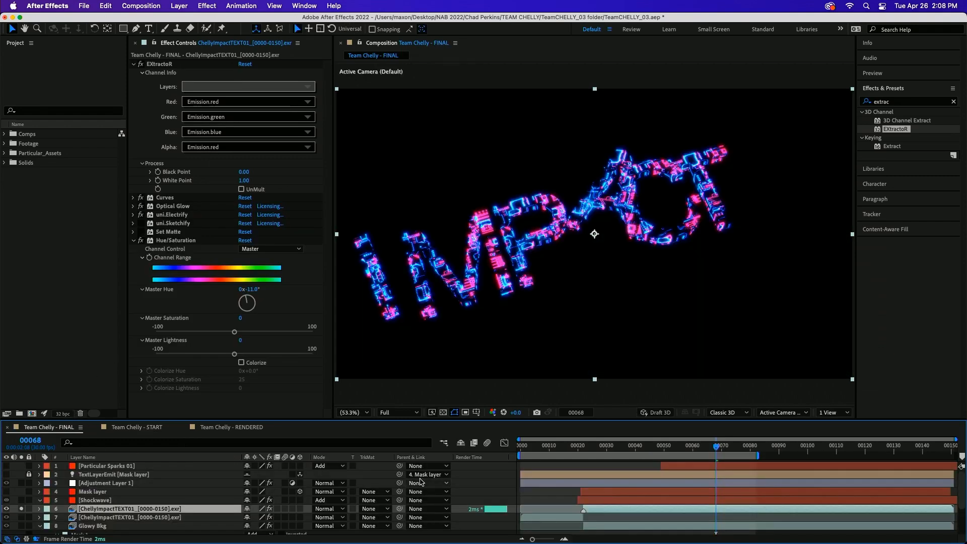
left_click(545, 447)
left_click(548, 517)
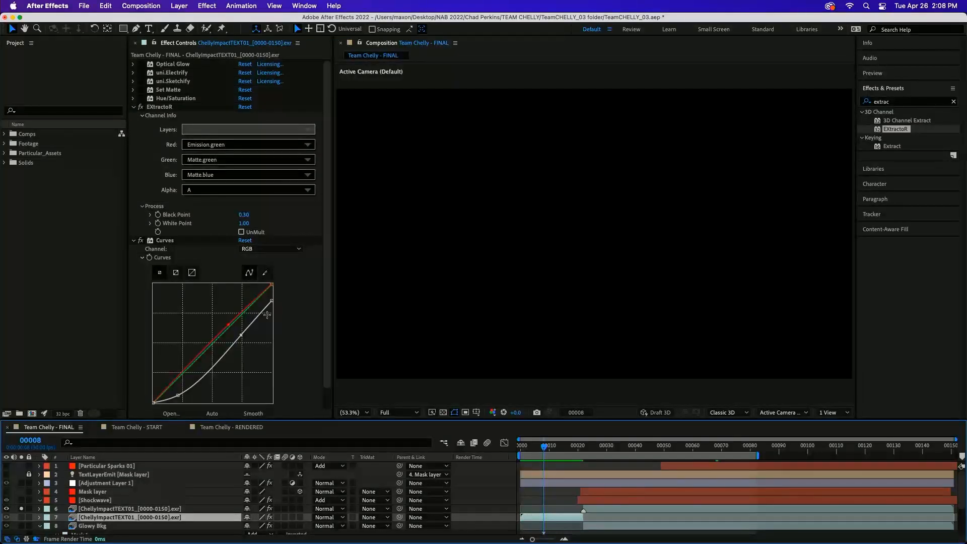
Step: Back in Team Chelly - START, set EXtractoR's red to Emission.green and alpha to A on the earlier text segment
left_click(145, 427)
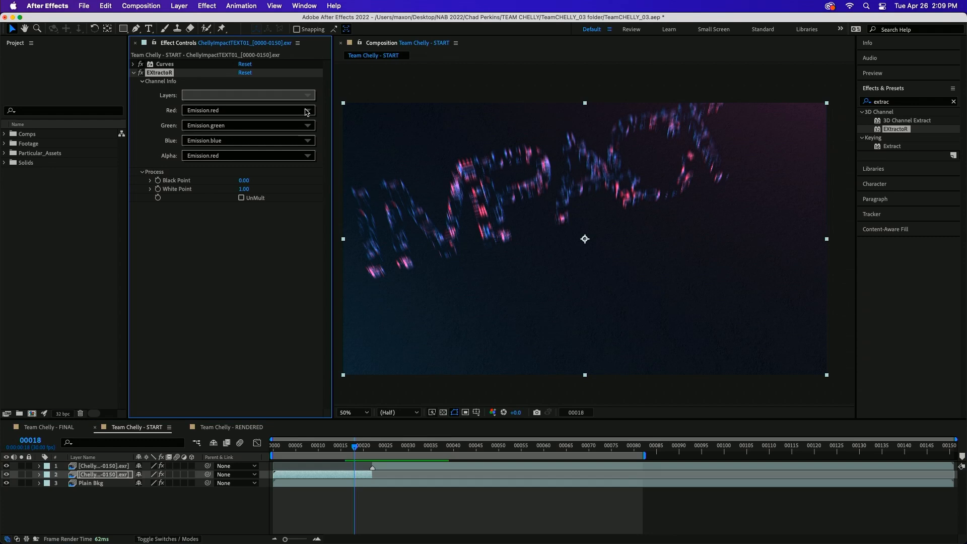
left_click(308, 112)
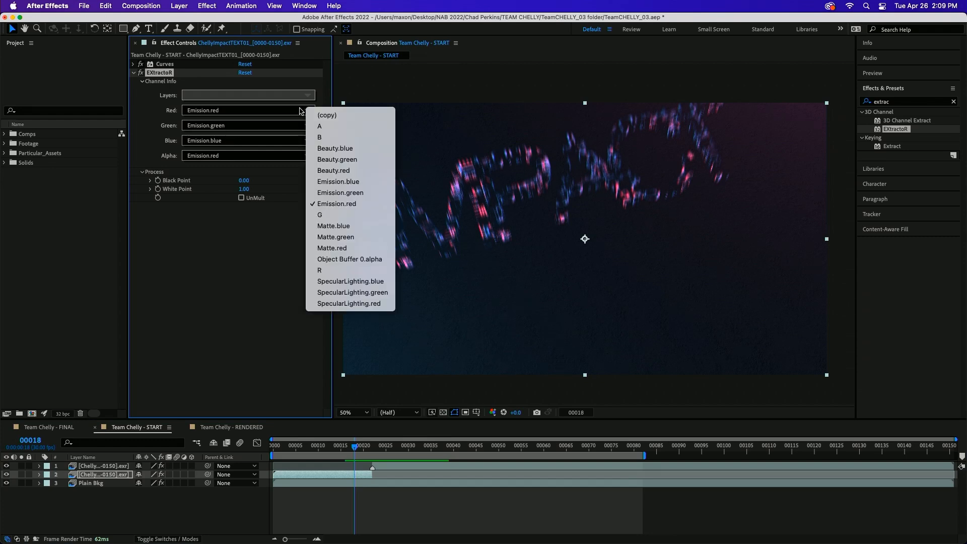
left_click(355, 193)
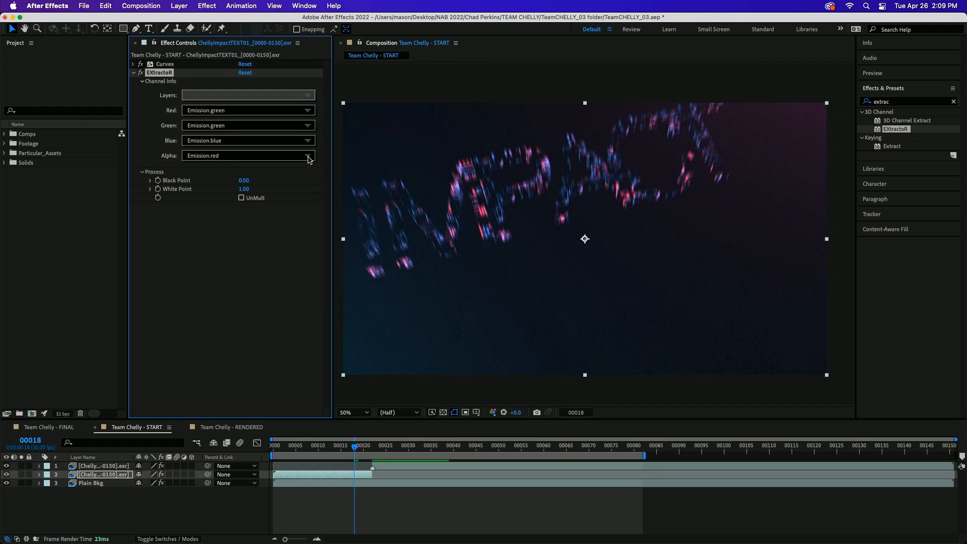
left_click(309, 159)
left_click(324, 171)
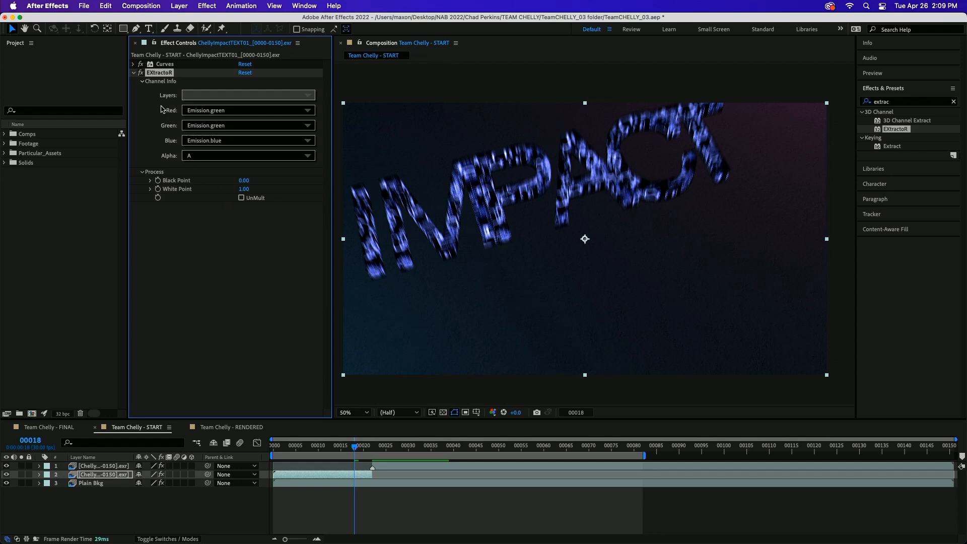
Step: Move Curves below EXtractoR on the earlier text segment and pull its RGB curve down through the shadows and midtones
left_click_drag(158, 64, 196, 200)
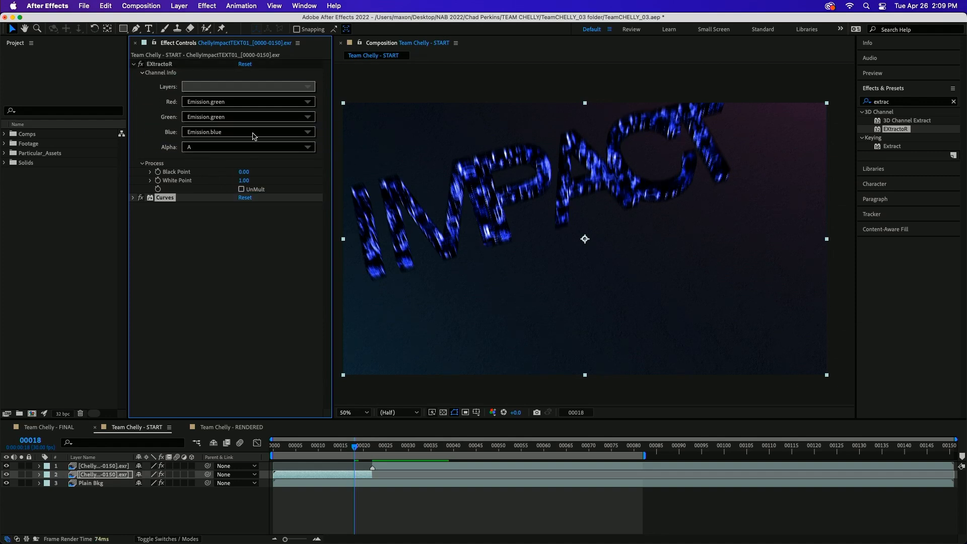
left_click(133, 198)
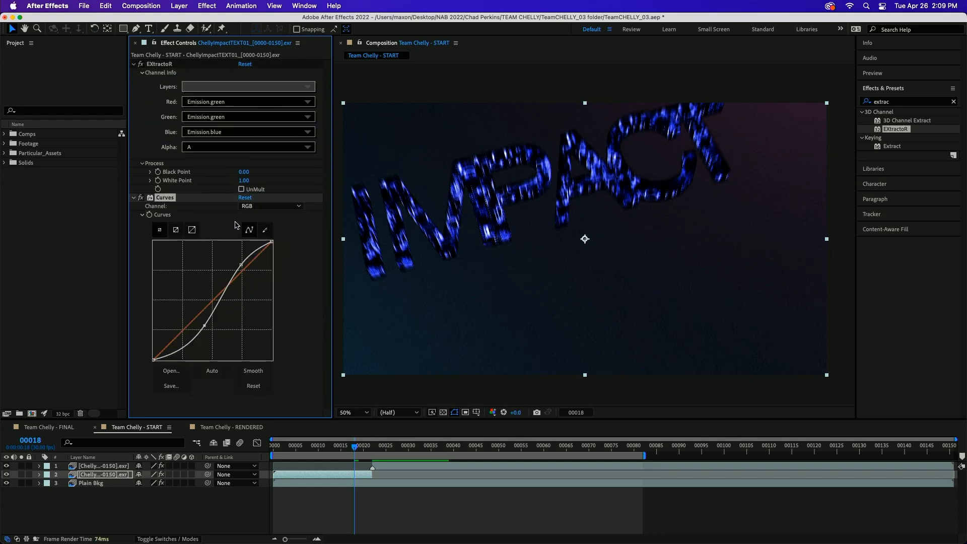
left_click_drag(243, 266, 249, 269)
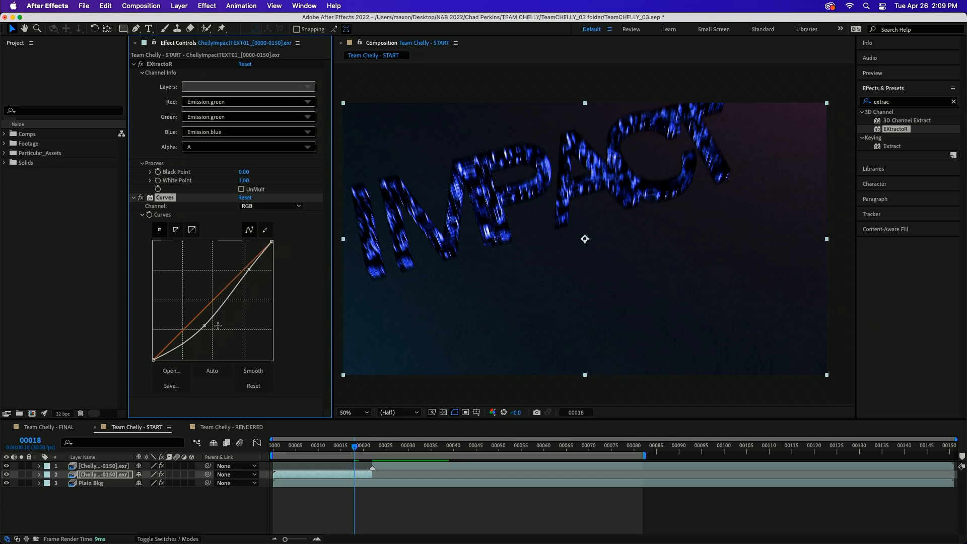
left_click_drag(205, 327, 211, 329)
mouse_move(248, 270)
left_mouse_down()
mouse_move(257, 273)
mouse_move(248, 268)
left_mouse_up()
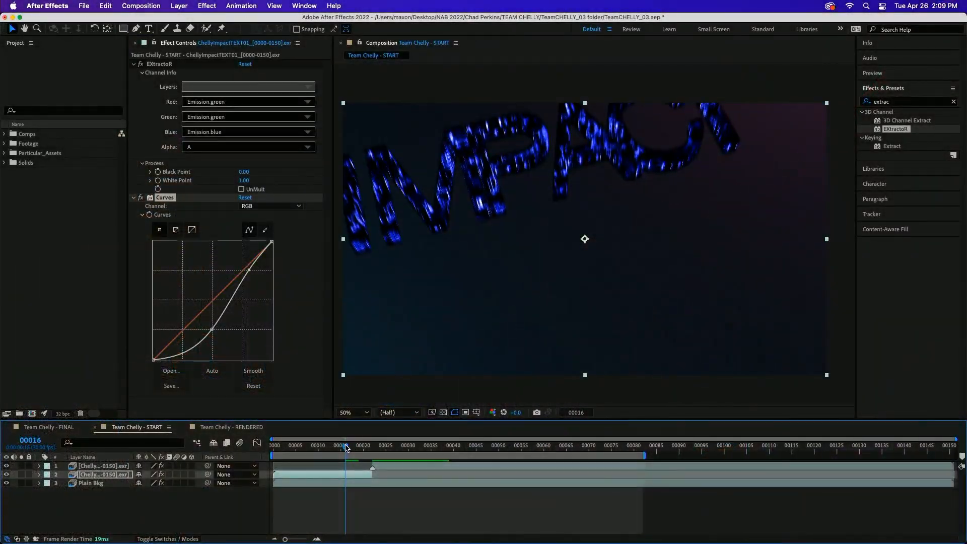
Step: Preview the transition between the two text segments and check the text at frame 21
key("space")
key("space")
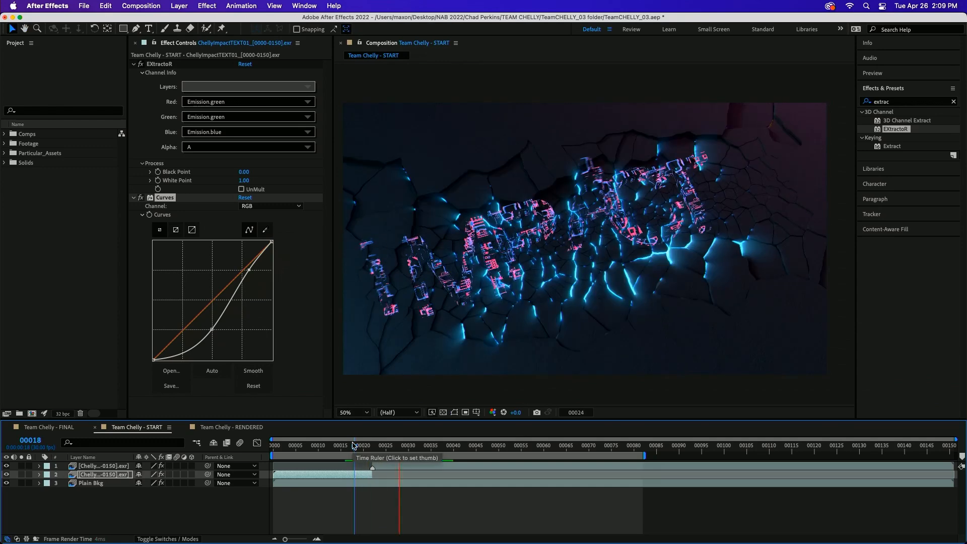
left_click(369, 447)
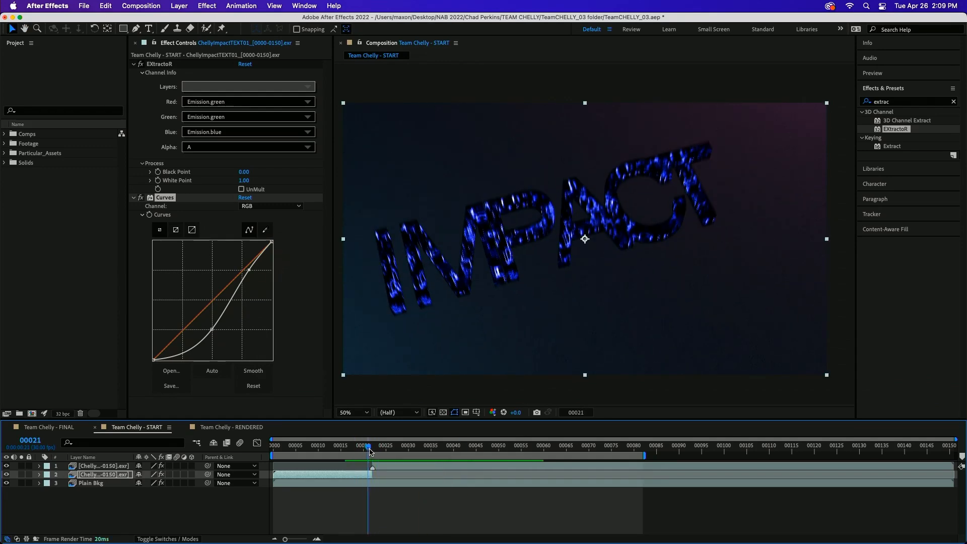
Step: At frame 23, apply the Optical Glow effect to the later text segment, after its Curves and EXtractoR effects
left_click_drag(370, 448, 377, 448)
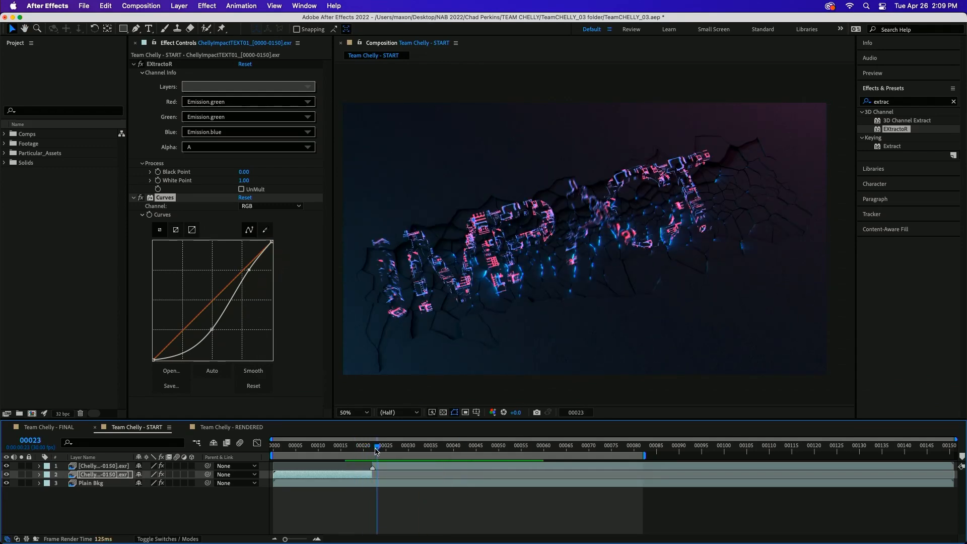
left_click(400, 465)
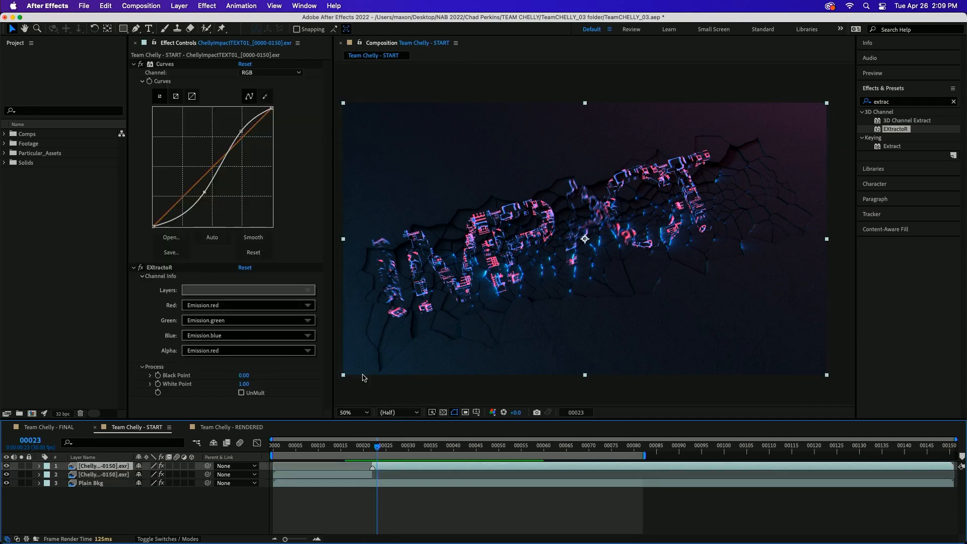
left_click(133, 267)
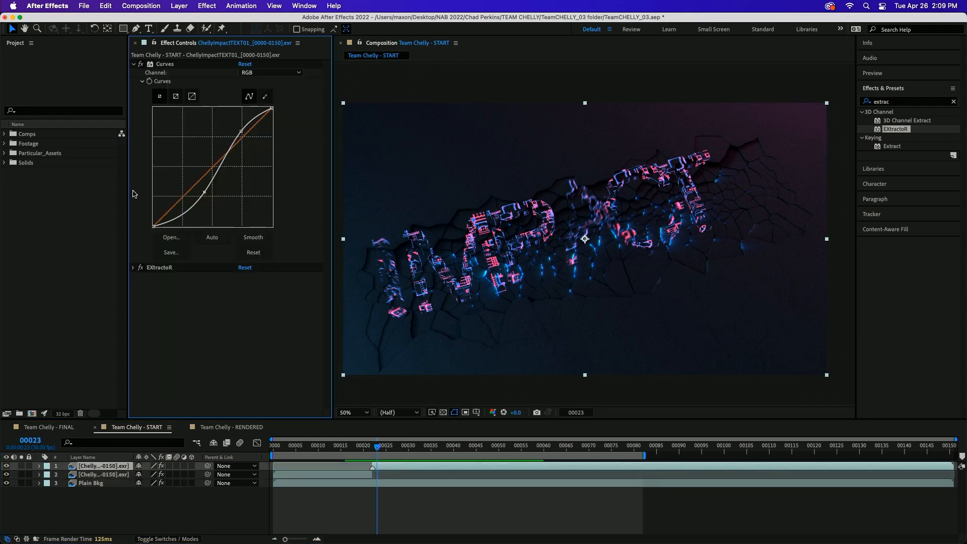
left_click(132, 65)
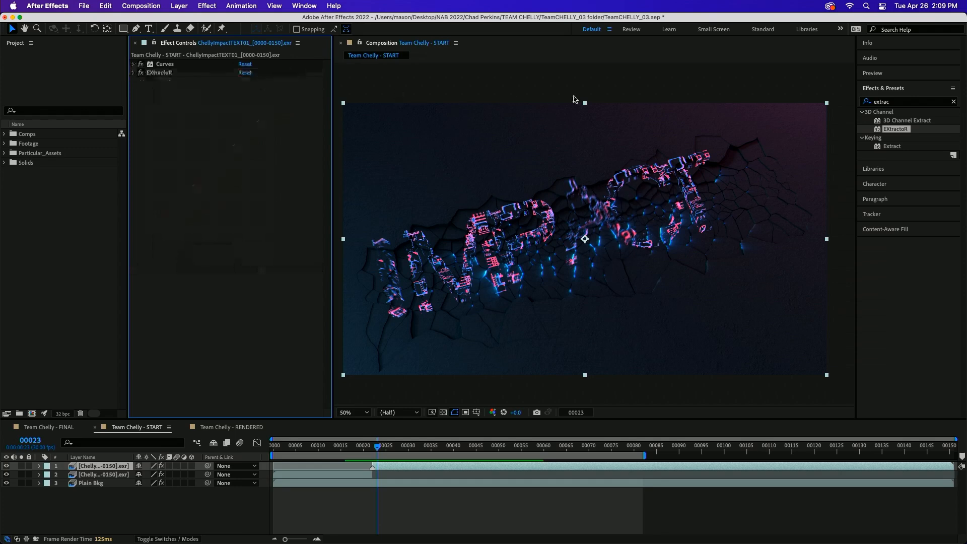
left_click(885, 103)
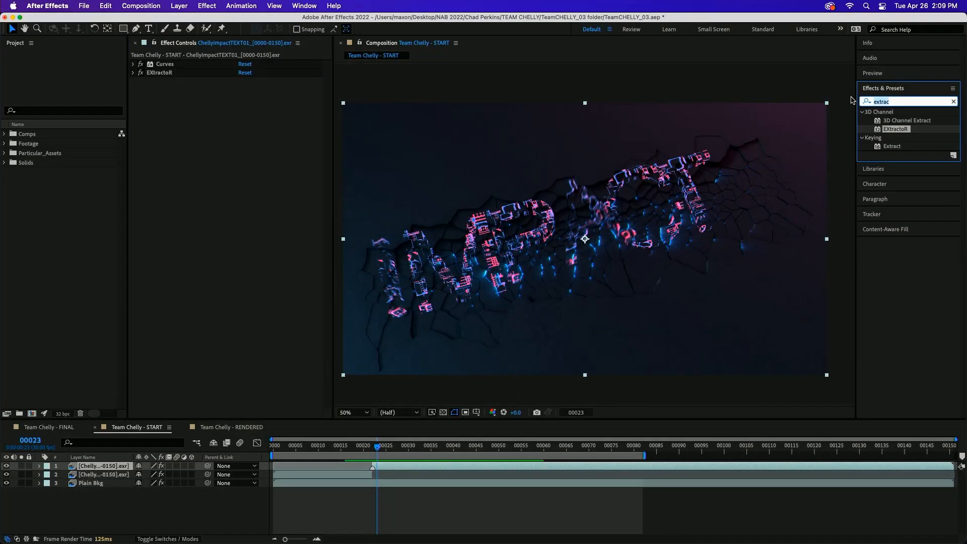
type("optica")
left_click_drag(900, 124, 727, 194)
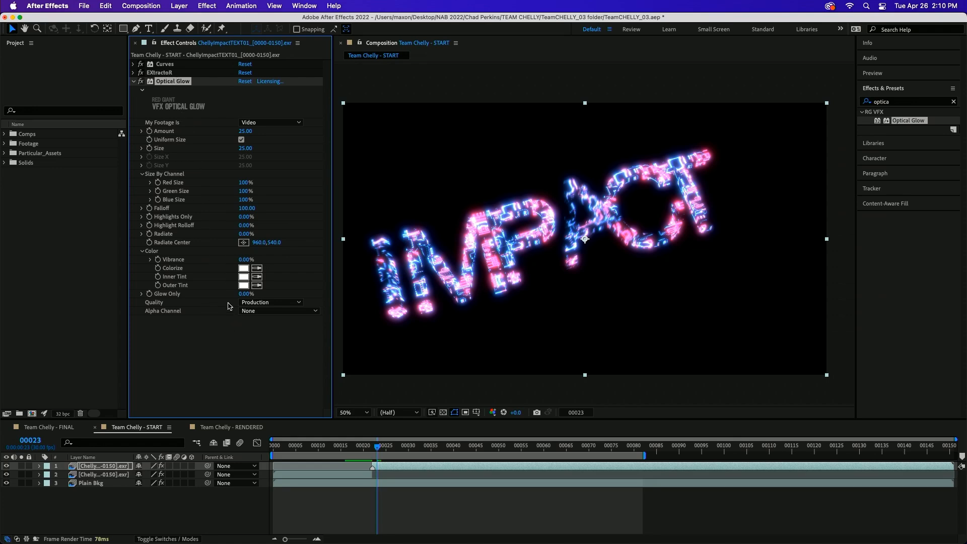
Step: Set Optical Glow's alpha channel to Extend (Unmult), its amount to 4 and its size to 23
left_click(272, 312)
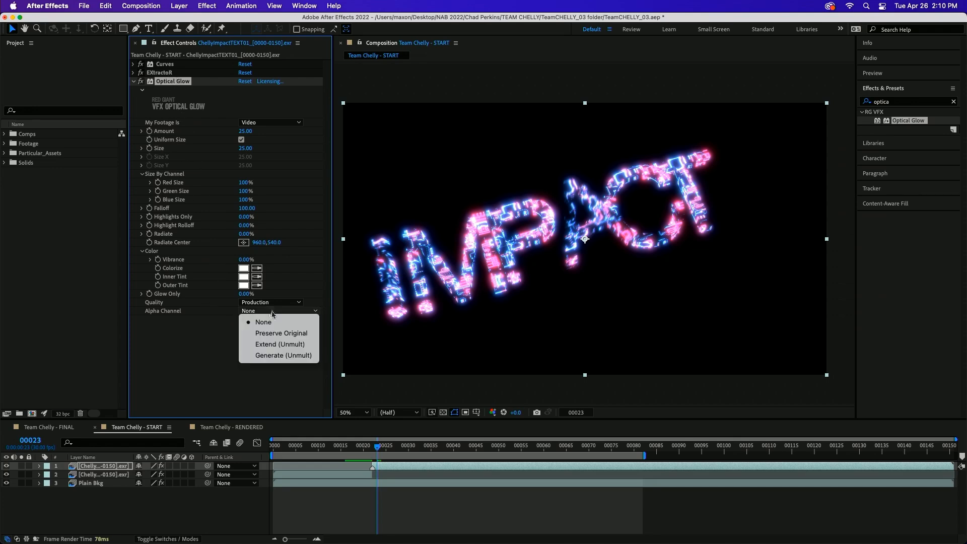
left_click(280, 345)
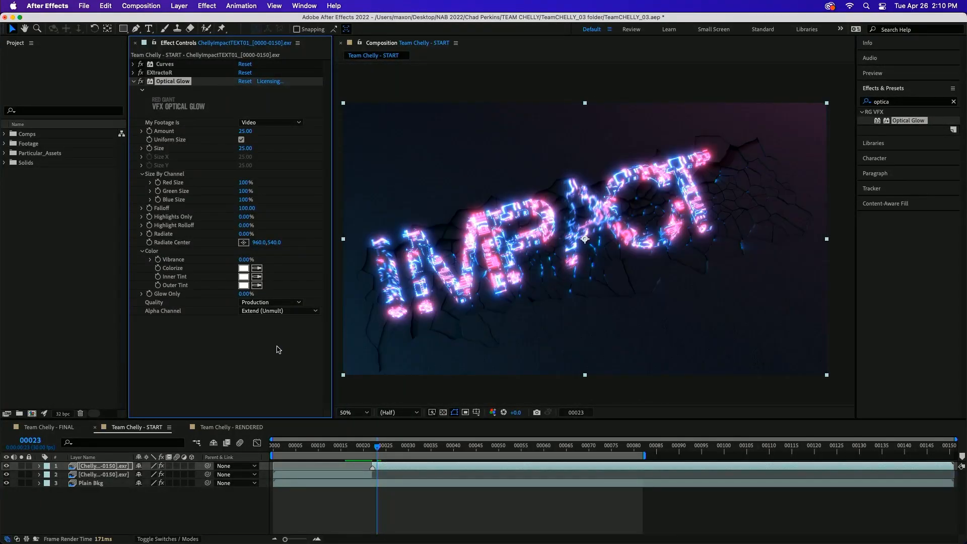
left_click_drag(245, 134, 238, 133)
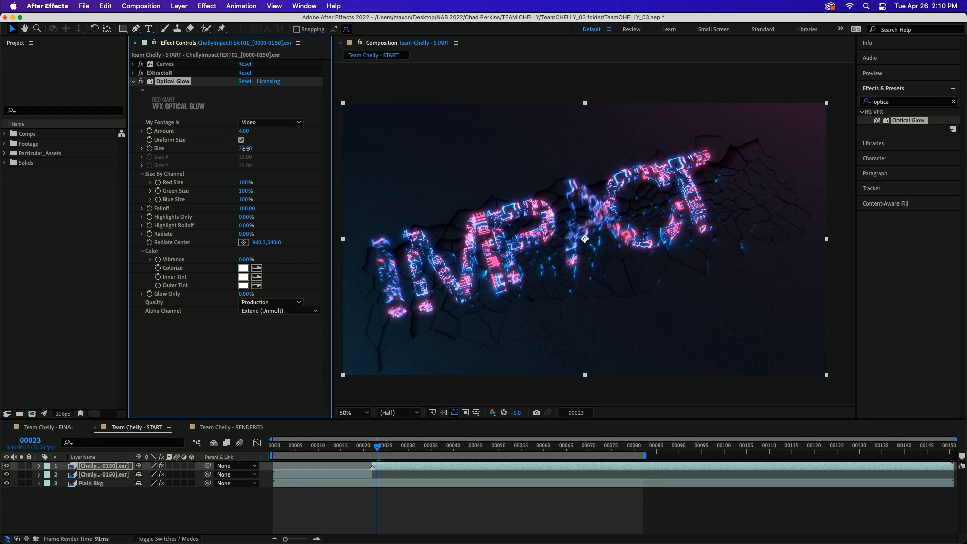
Step: Preview the glowing text from frame 5 through the impact and check it at frame 31
left_click(311, 452)
left_click_drag(312, 452, 296, 452)
key("space")
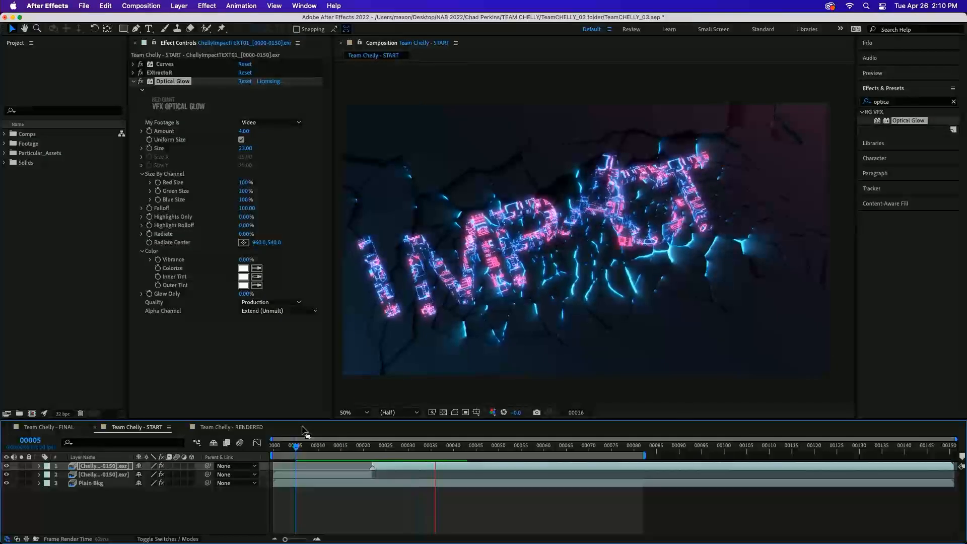
key("space")
left_click_drag(330, 448, 410, 441)
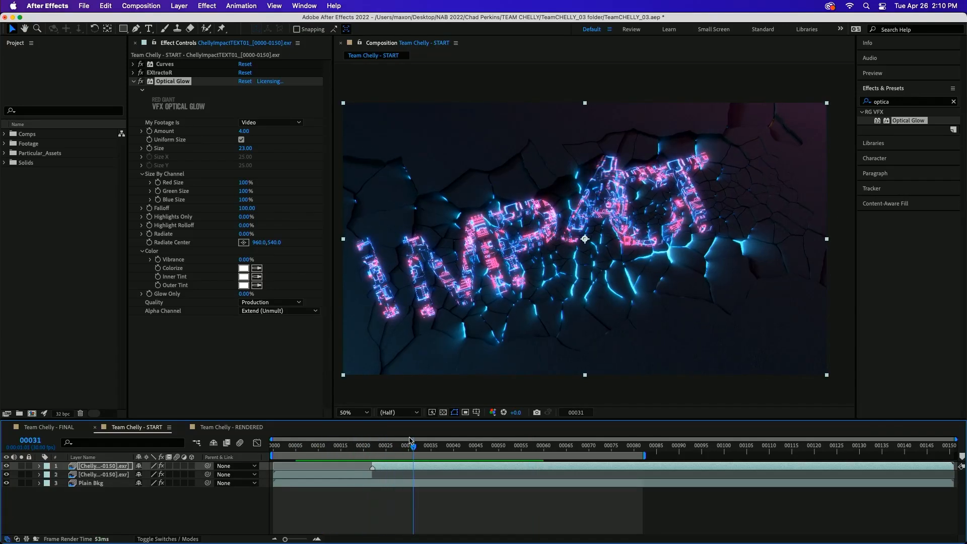
Step: In the Team Chelly - FINAL composition, unsolo the upper ChellyImpactTEXT01 layer and preview the full composite through the impact
left_click(57, 429)
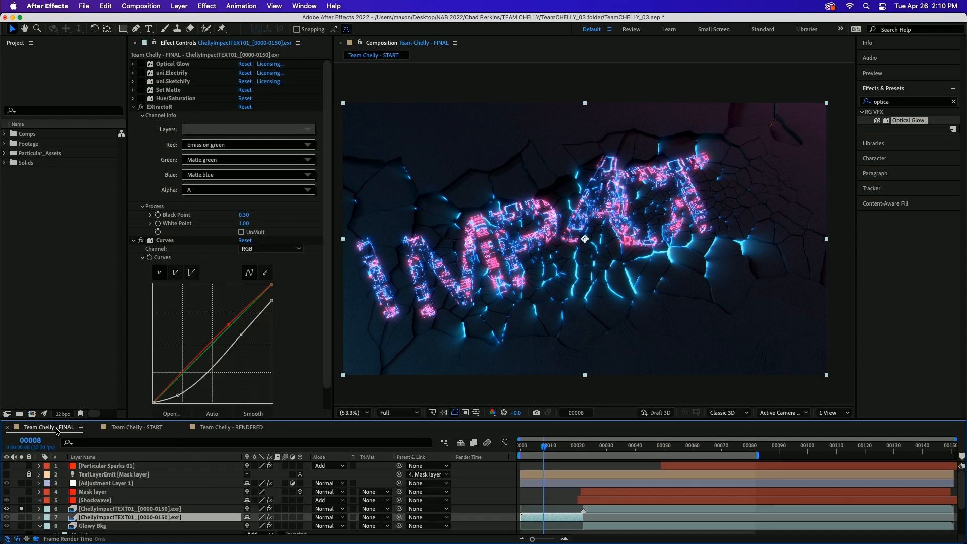
left_click_drag(548, 450, 587, 449)
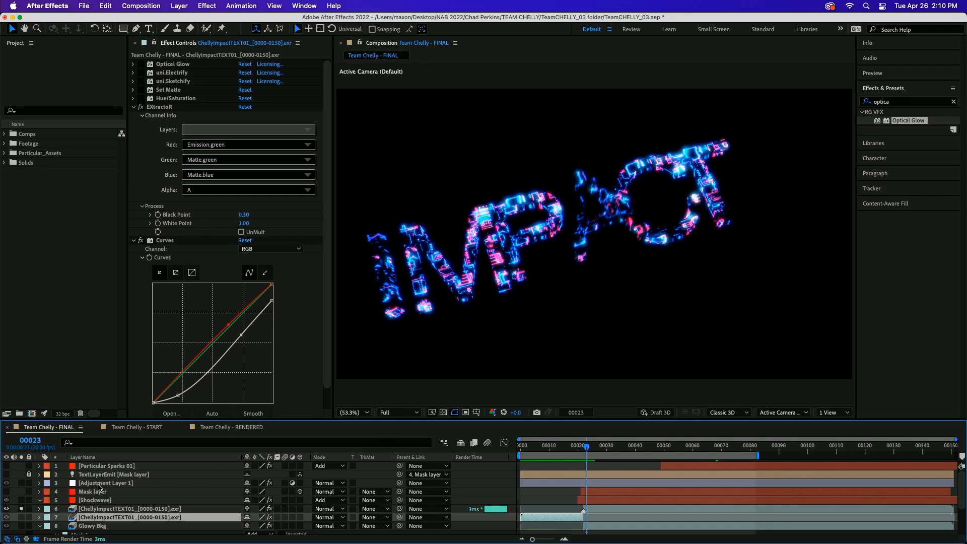
left_click(22, 509)
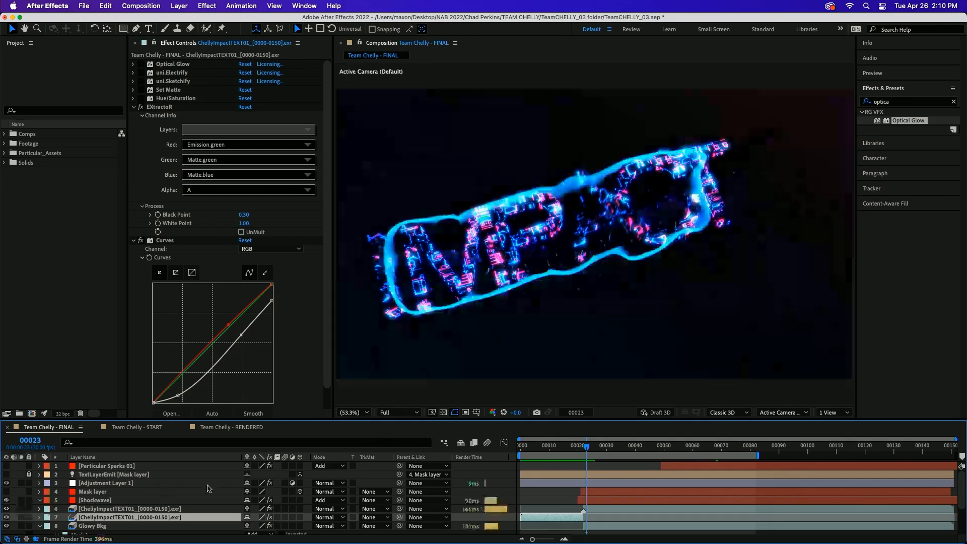
mouse_move(585, 446)
left_mouse_down()
mouse_move(570, 449)
mouse_move(604, 448)
mouse_move(573, 448)
left_mouse_up()
key("space")
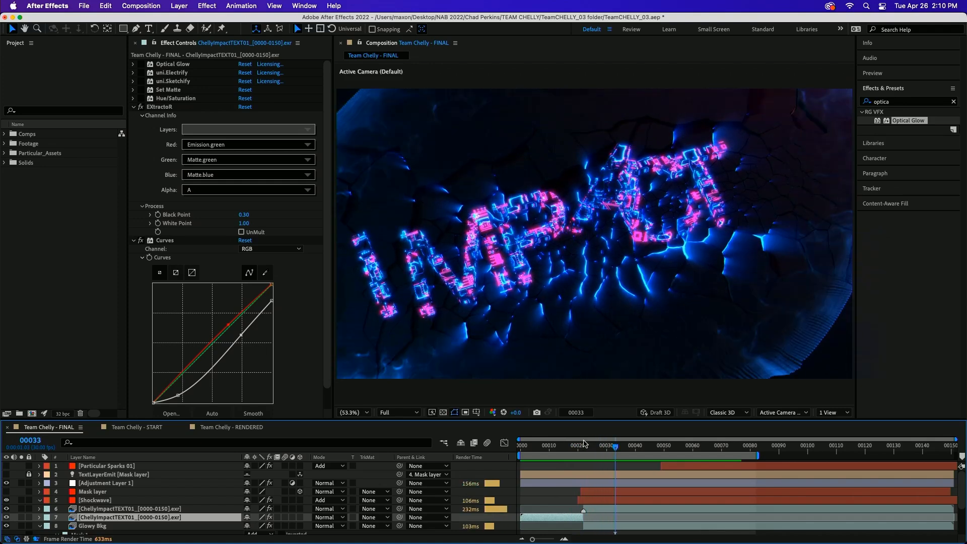
Step: Back in Team Chelly - START, apply the uni.Electrify effect to the later text segment
left_click(150, 428)
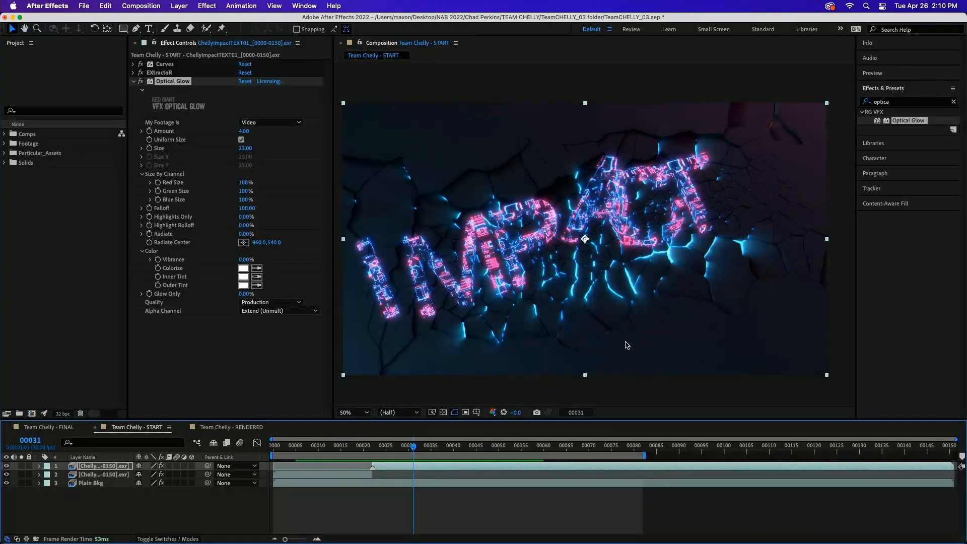
left_click(896, 103)
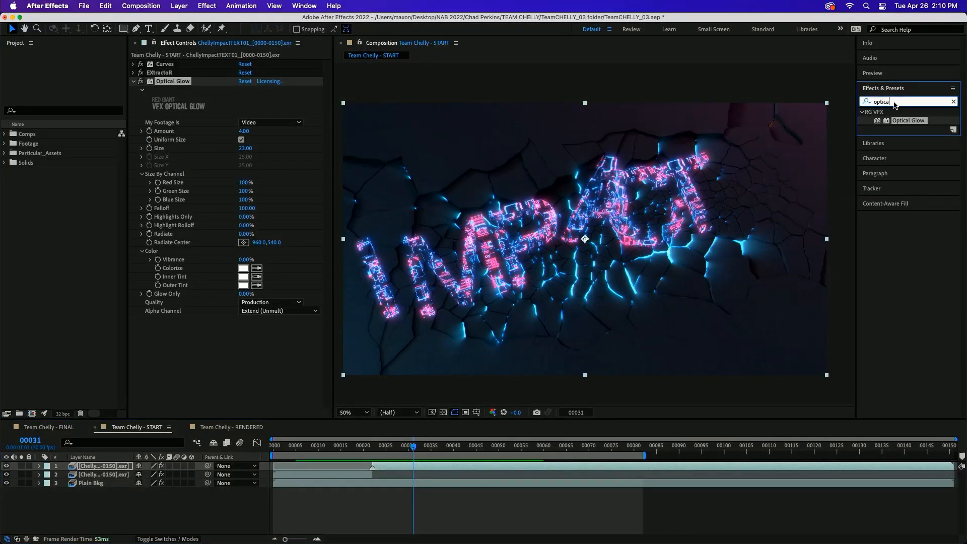
type("electrif")
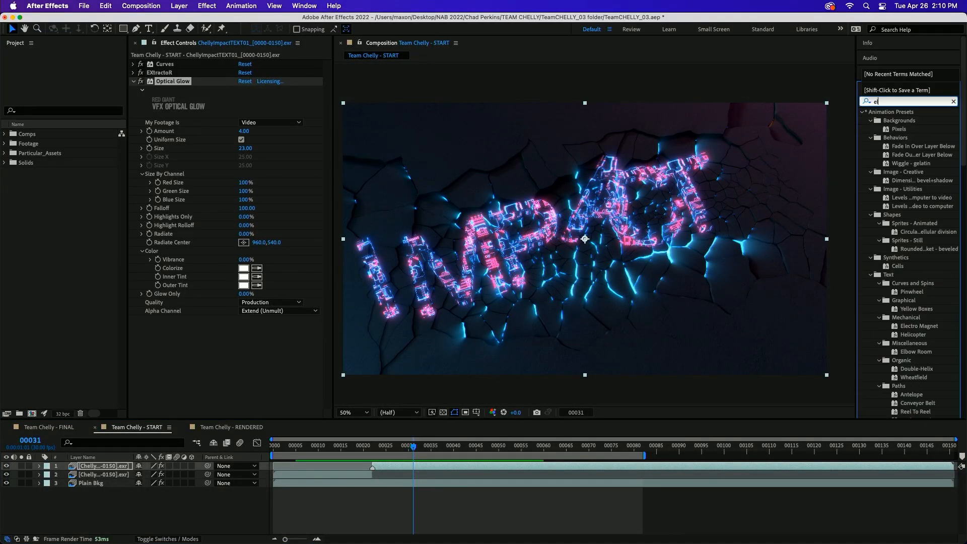
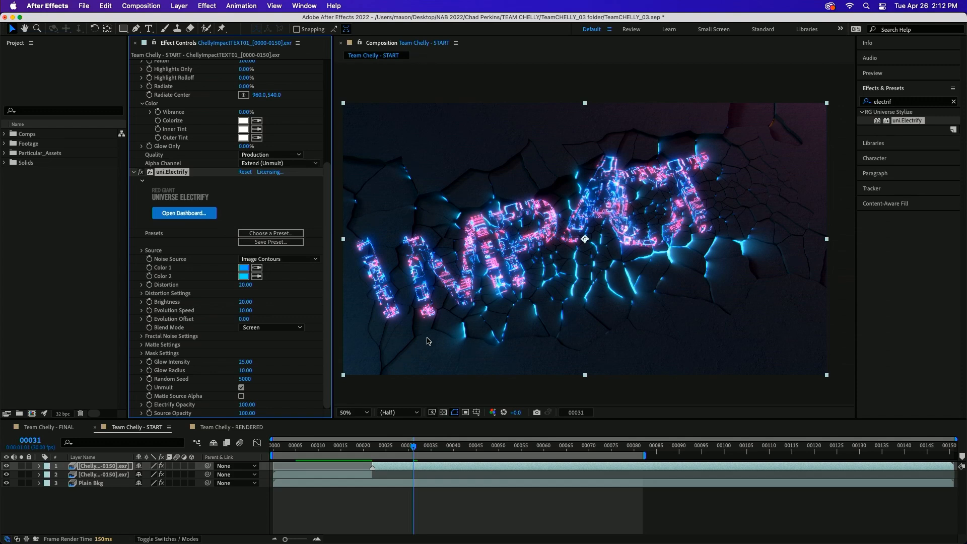
Step: Set the work area to start at frame 22 and preview the electrified text over the cracks
left_click(383, 447)
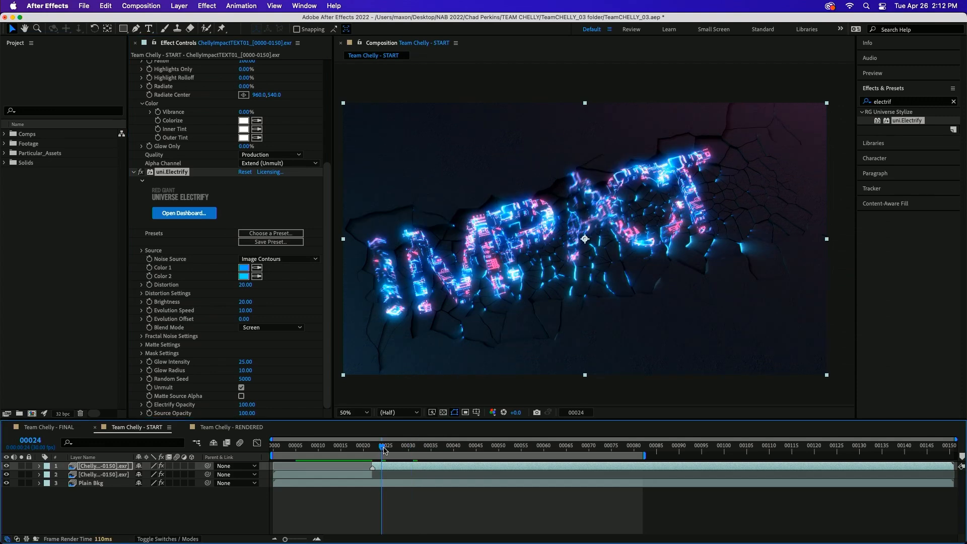
key("b")
key("space")
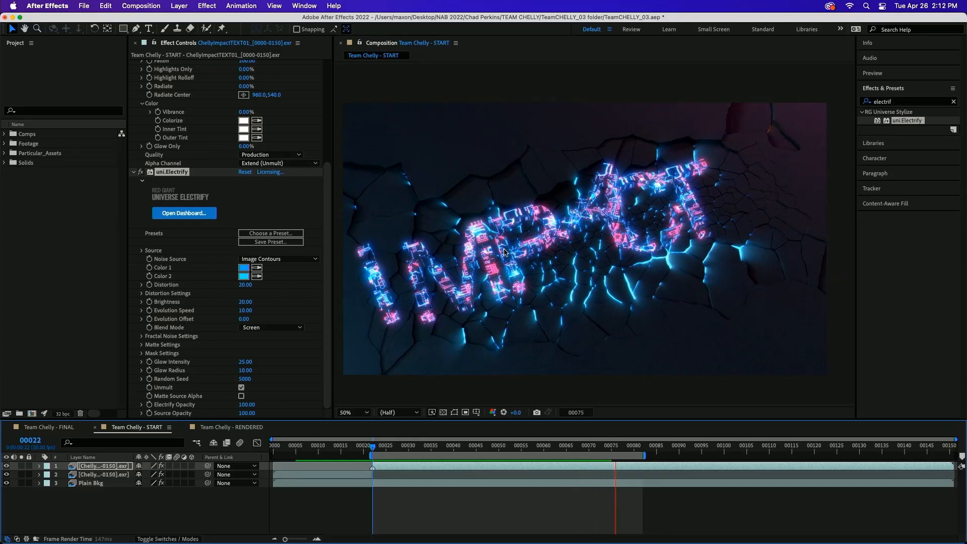
key("space")
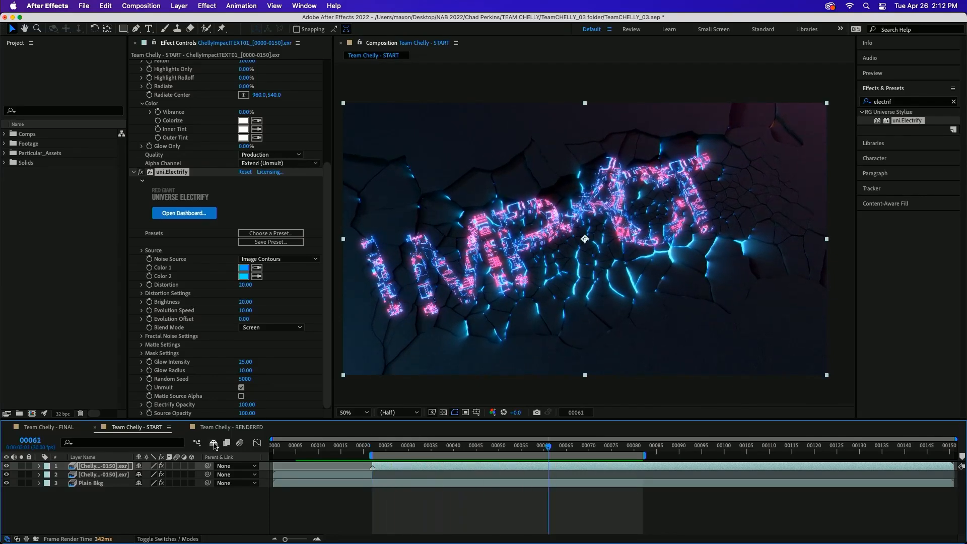
Step: Solo the later text segment and preview its Electrify animation from frame 21
left_click(22, 465)
key("space")
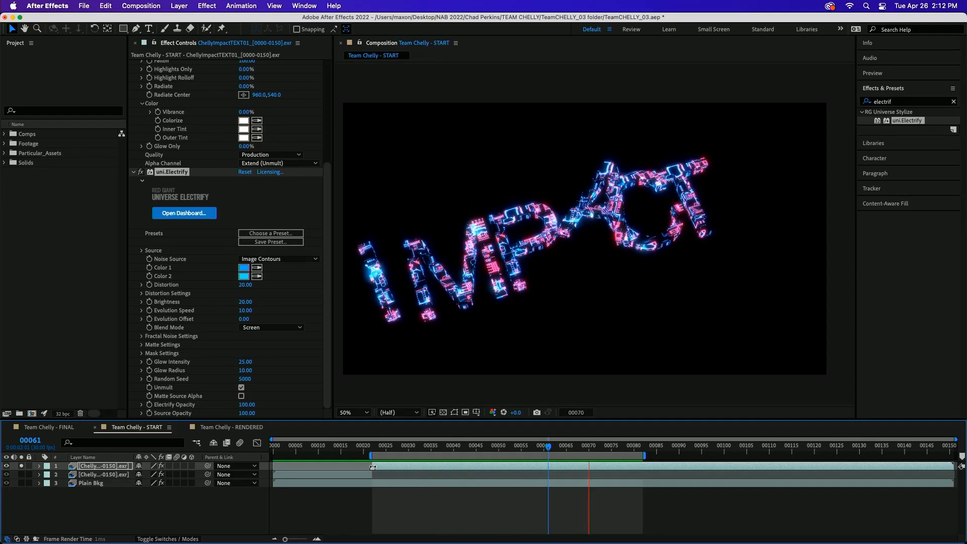
key("space")
mouse_move(372, 451)
left_mouse_down()
mouse_move(529, 446)
mouse_move(371, 439)
left_mouse_up()
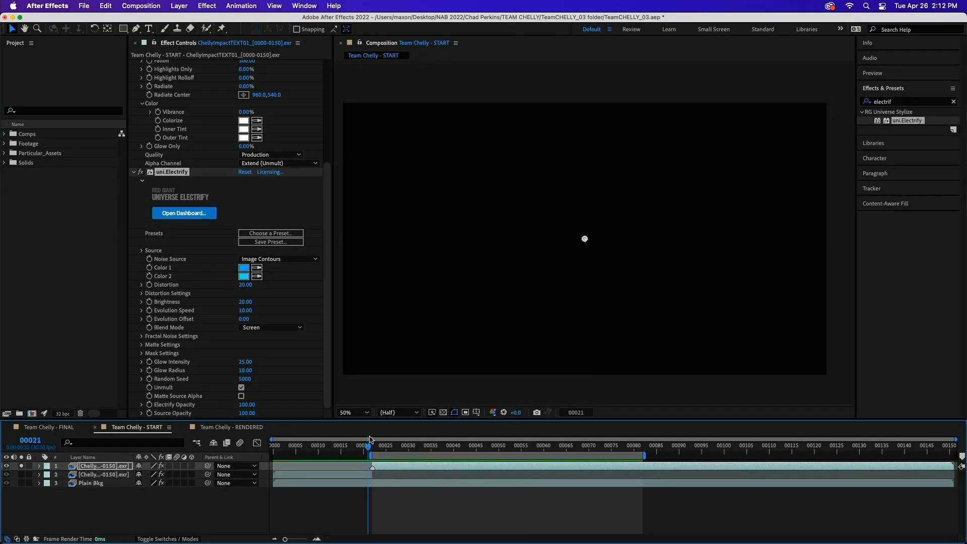
key("space")
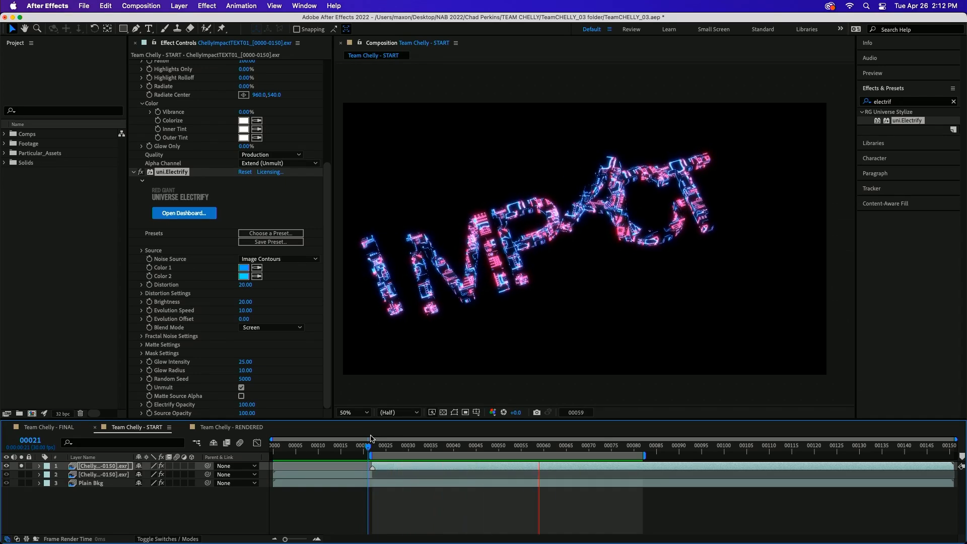
key("space")
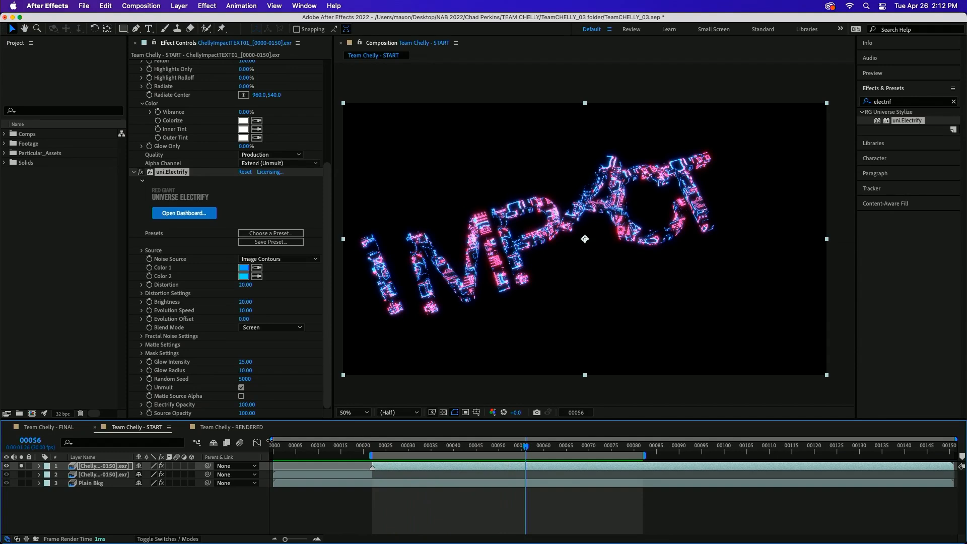
Step: Review Electrify's matte settings and set the effect's Evolution Speed to 15
left_click(142, 346)
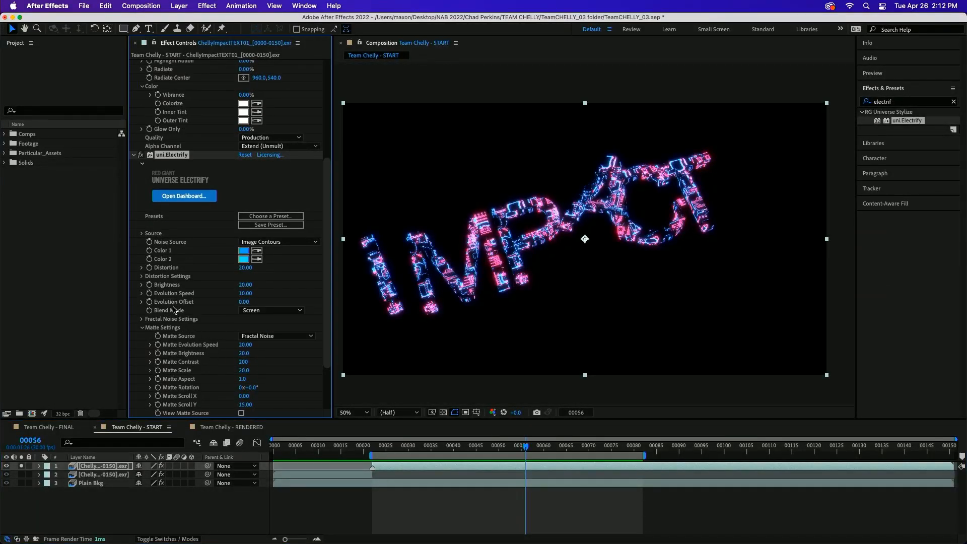
left_click(255, 293)
type("15")
key("Return")
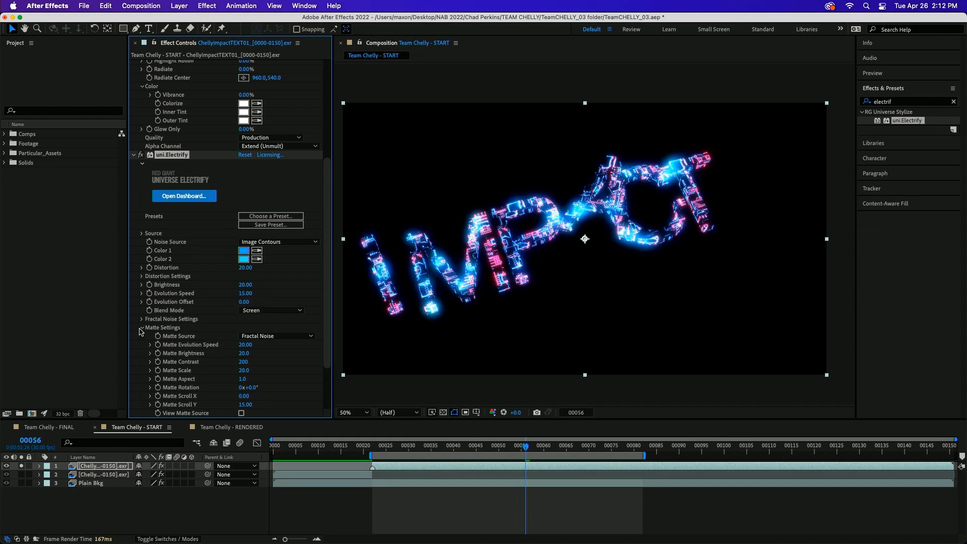
left_click(140, 329)
left_click(143, 328)
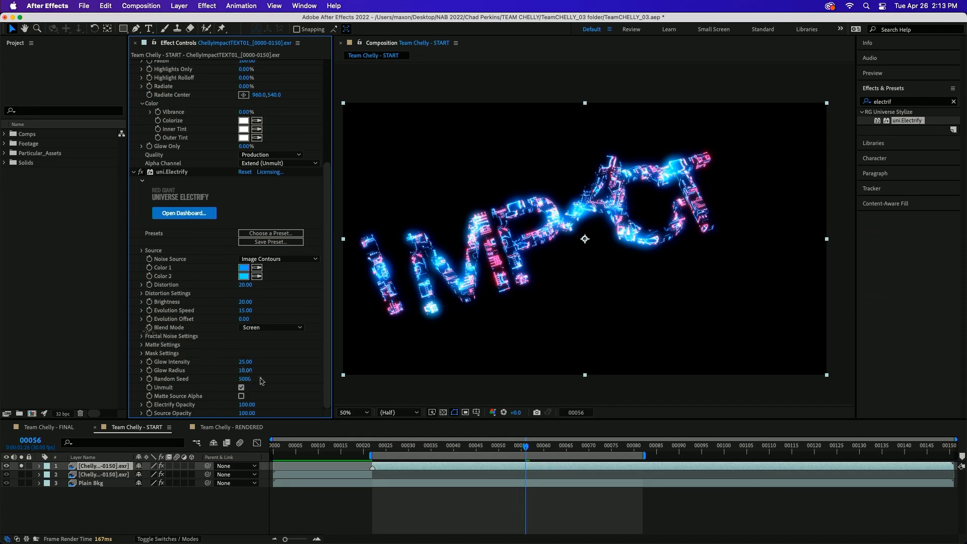
Step: Preview the faster electricity from frame 22 and scrub through the soloed text to frame 50
left_click(373, 448)
key("space")
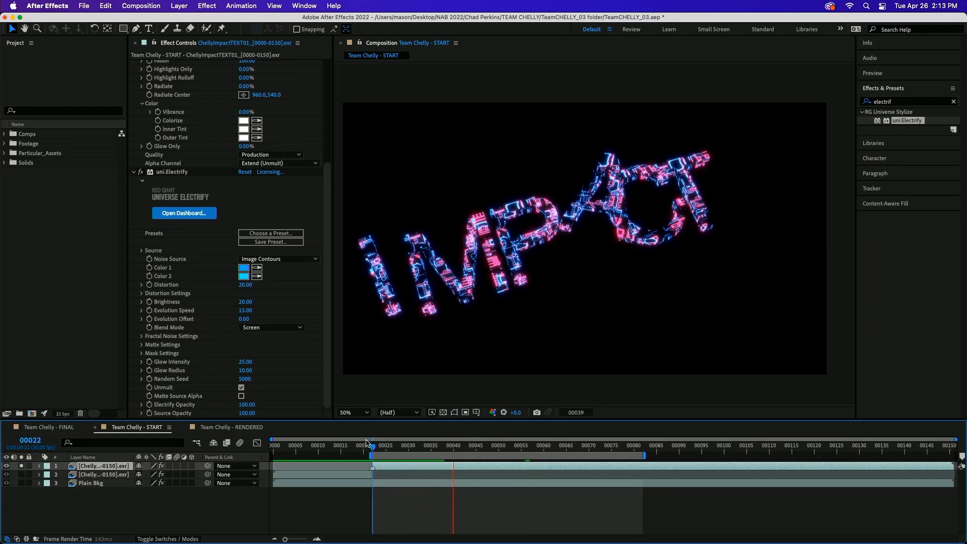
key("space")
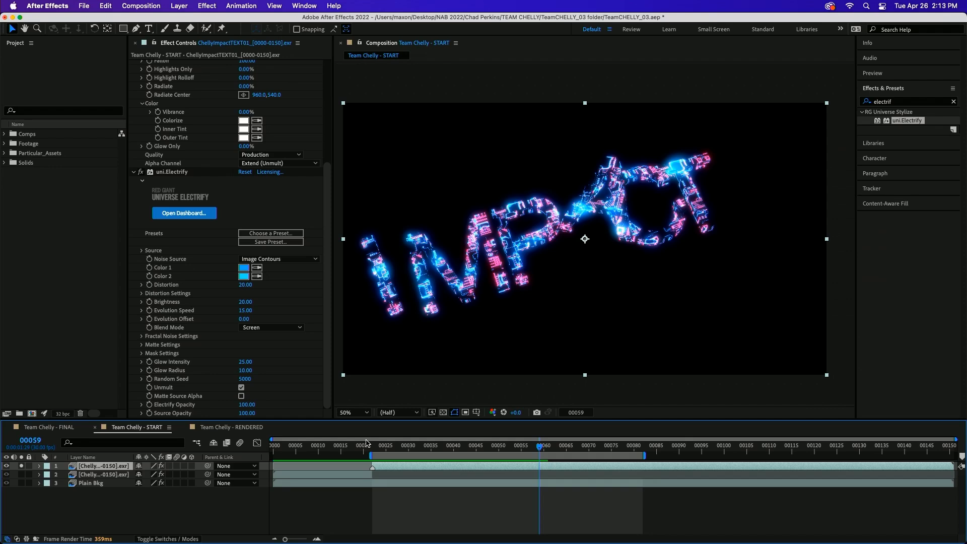
left_click(436, 446)
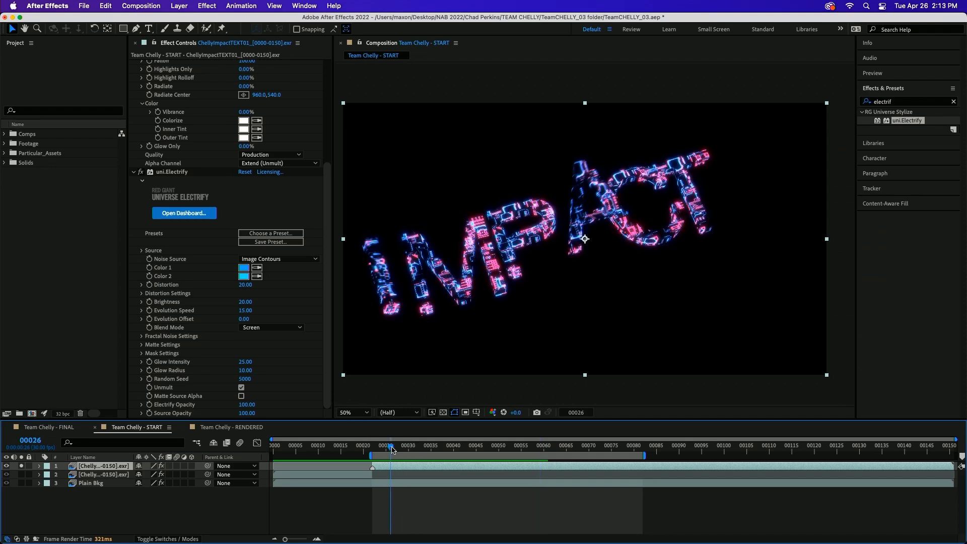
left_click_drag(437, 446, 499, 446)
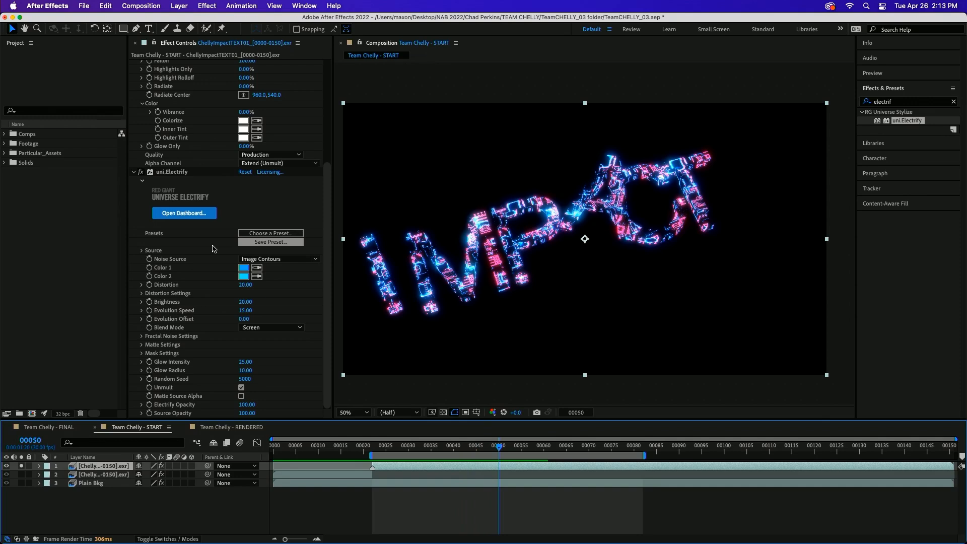
Step: Create a 1920 × 1080 dark gray solid above the electrified text layers in the Team Chelly - START composition
left_click(134, 172)
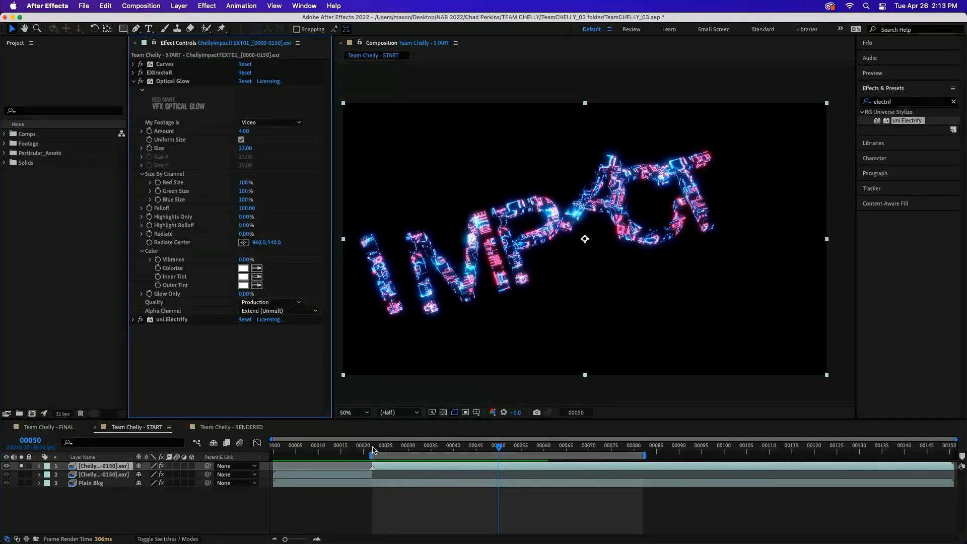
left_click(197, 495)
key("super+y")
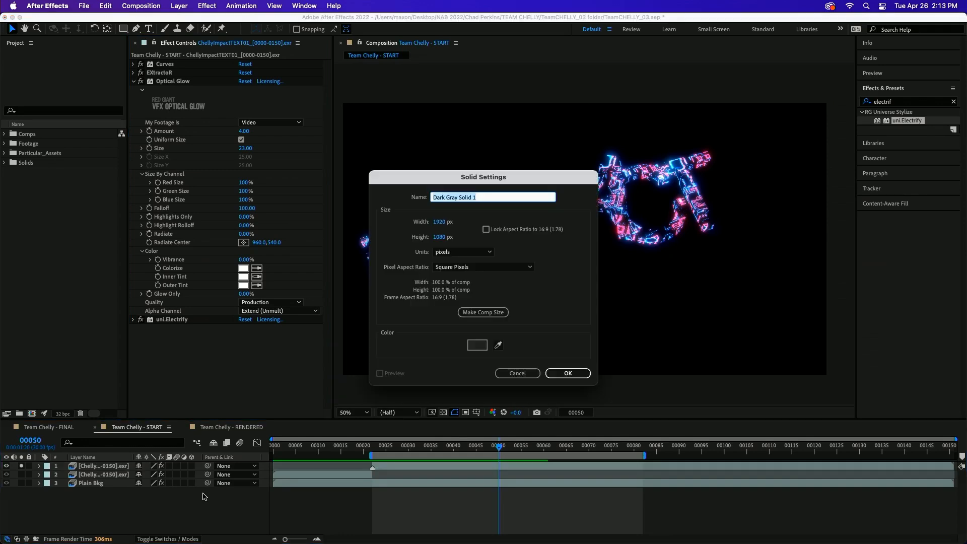
key("Return")
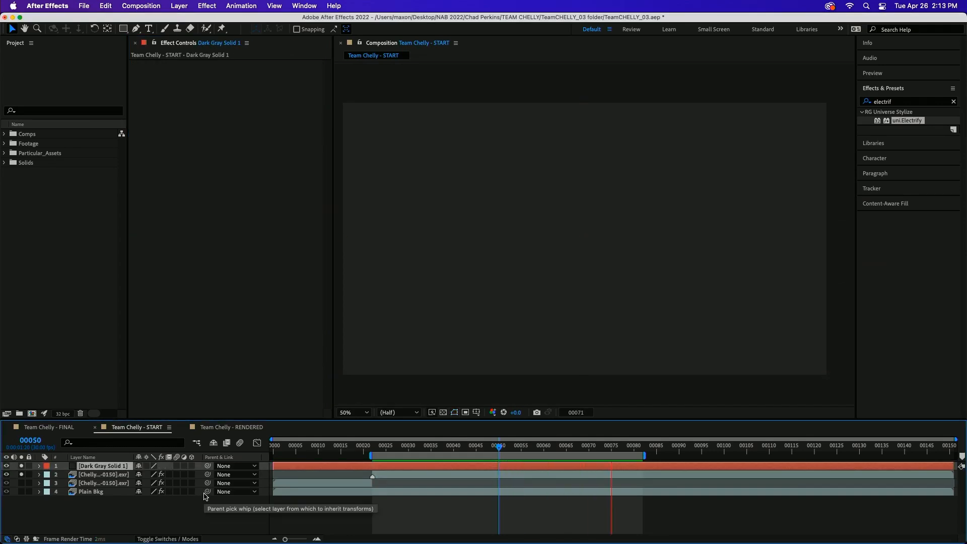
key("space")
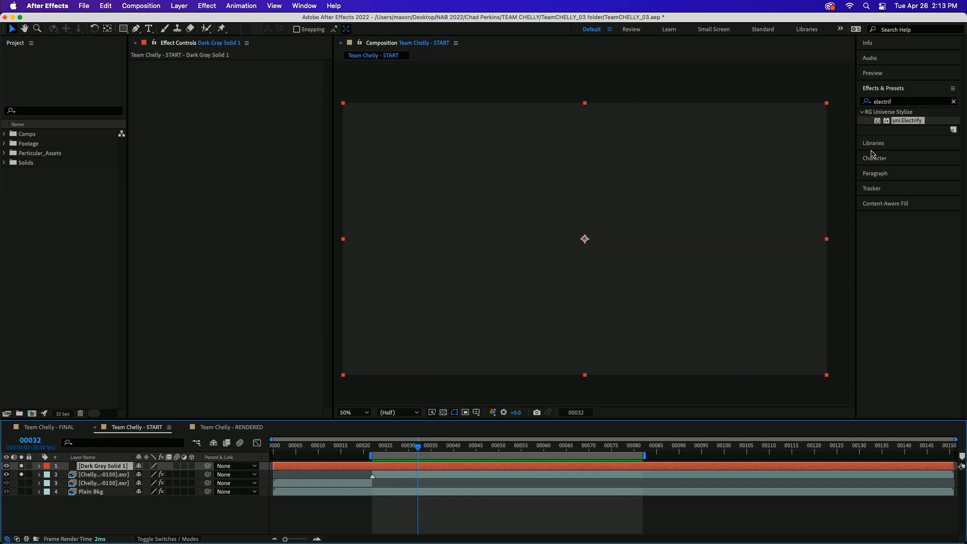
Step: Find the Trapcode Particular effect and apply it to the new dark gray solid
left_click(896, 102)
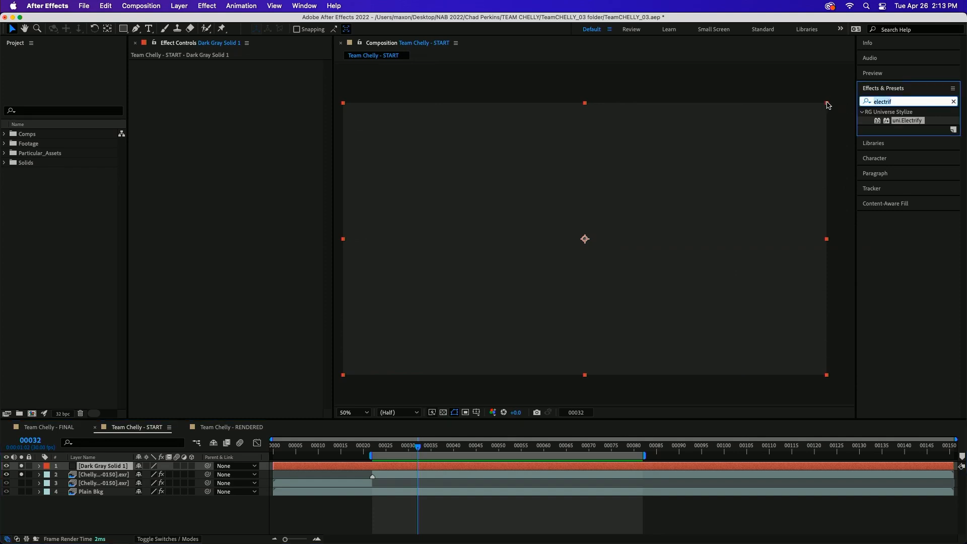
type("parrt")
key("BackSpace")
key("BackSpace")
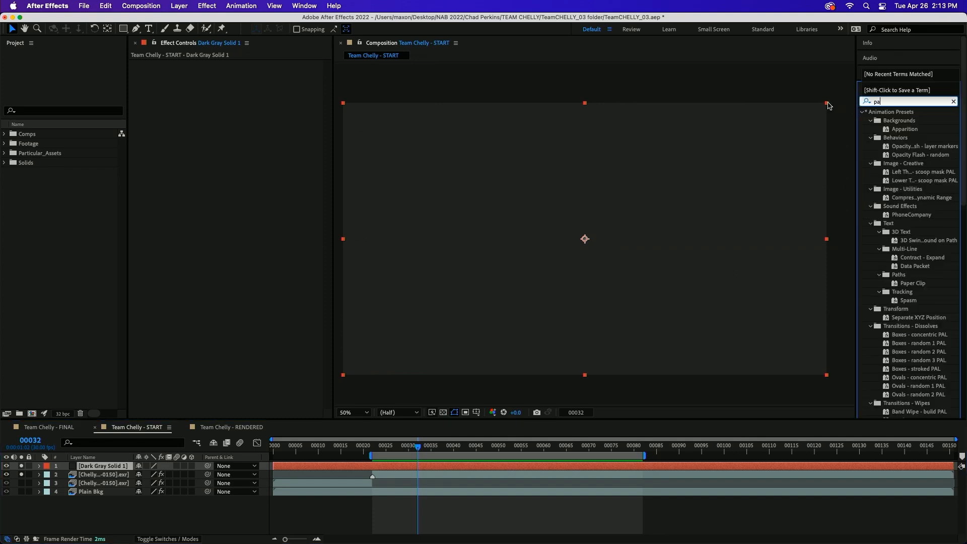
type("rtic")
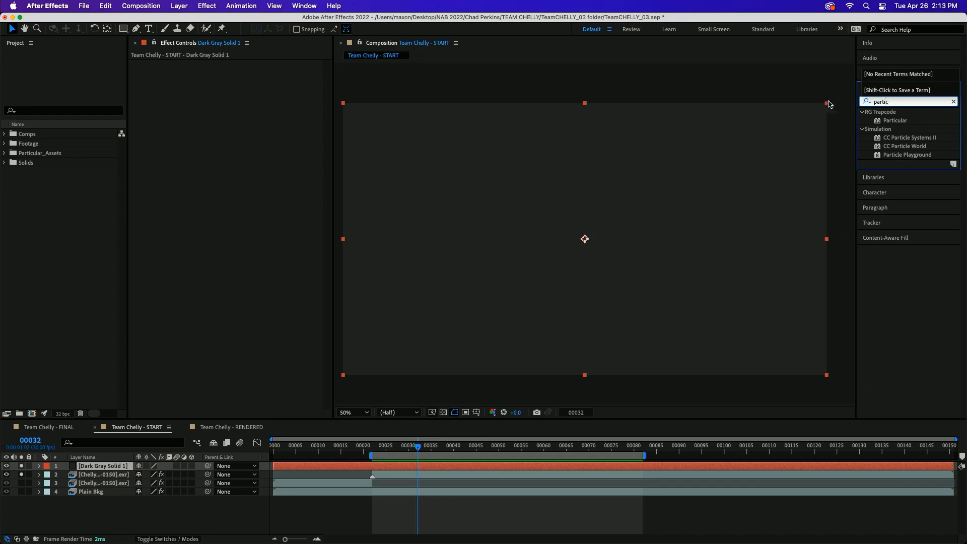
left_click_drag(895, 124, 521, 466)
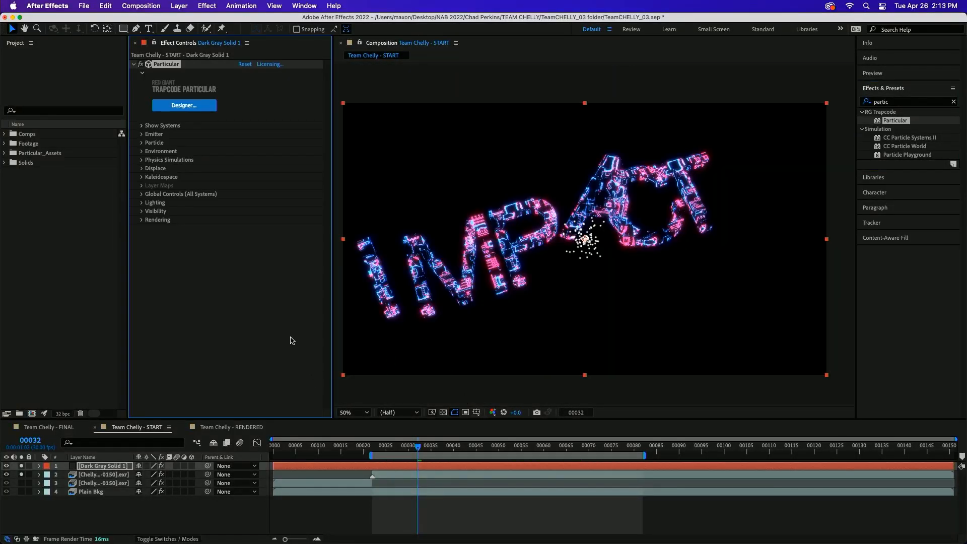
Step: Choose the Ring Shockwave preset from Spline Primitives in the Particular Designer, preview its animation and apply it to the solid
left_click(189, 109)
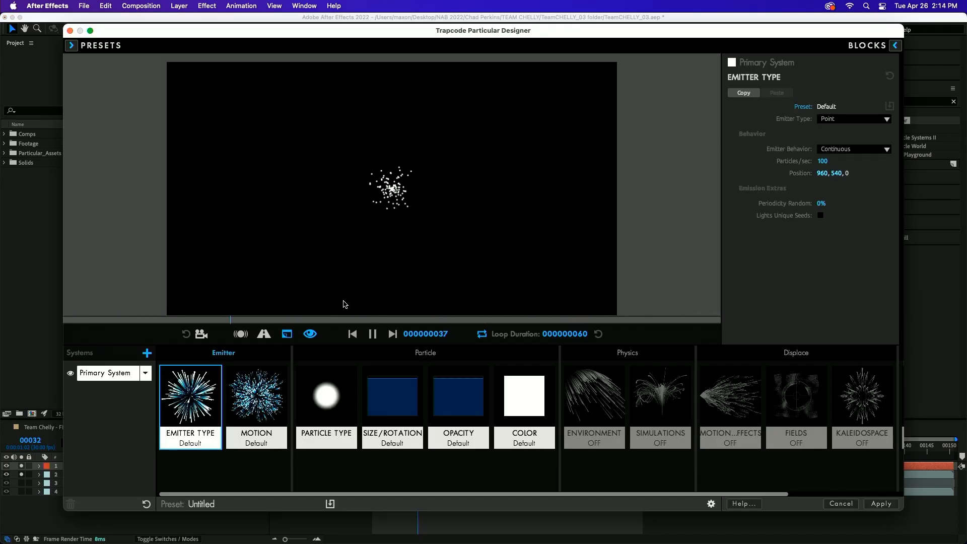
left_click(374, 336)
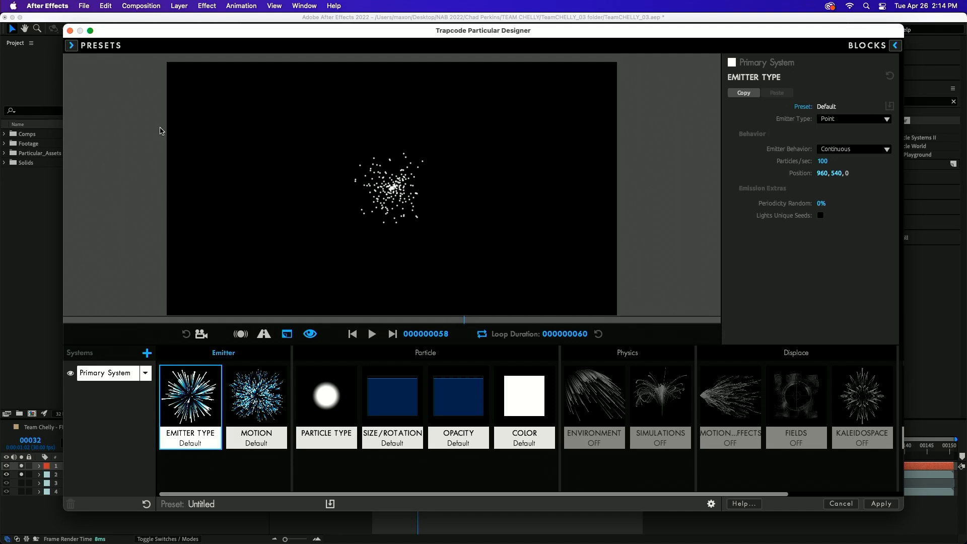
left_click(71, 46)
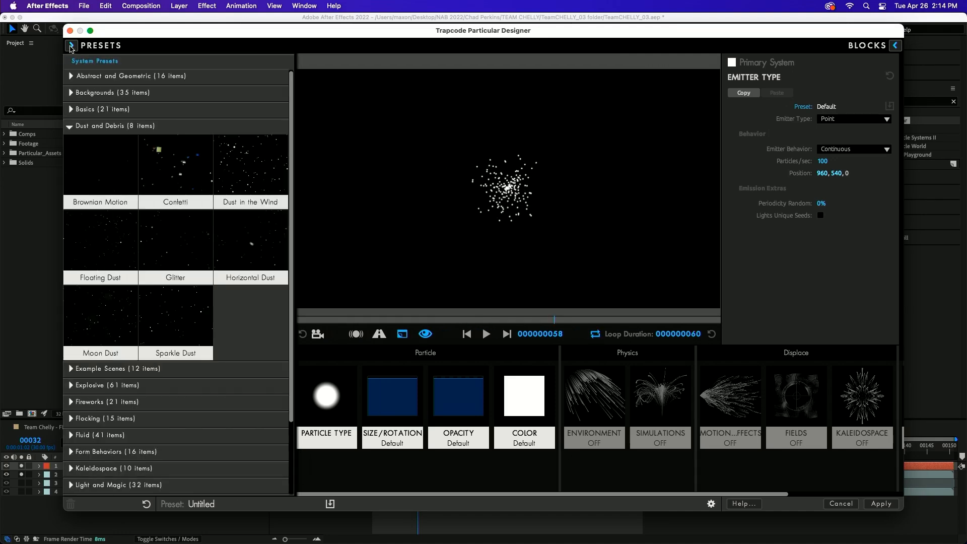
left_click(71, 126)
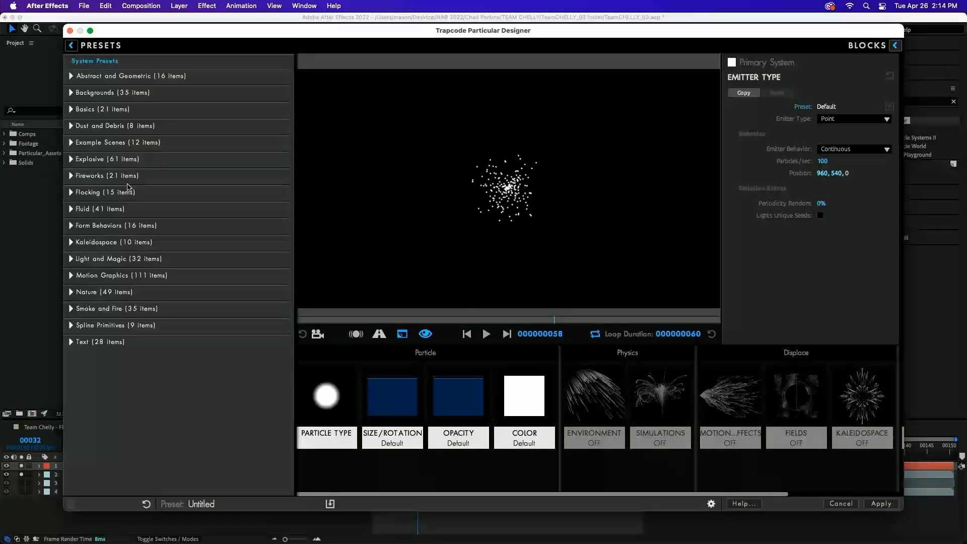
left_click(71, 325)
scroll(201, 362, "down", 3)
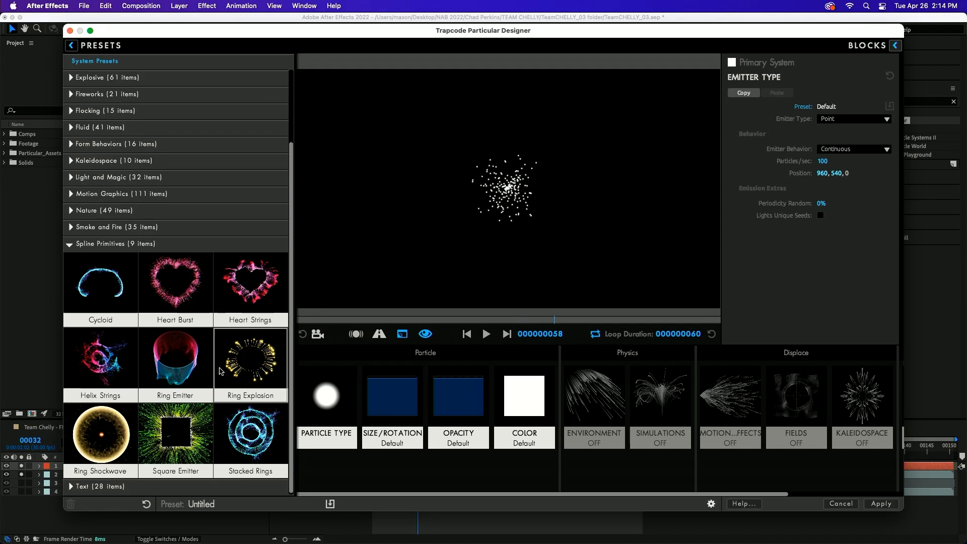
left_click(115, 430)
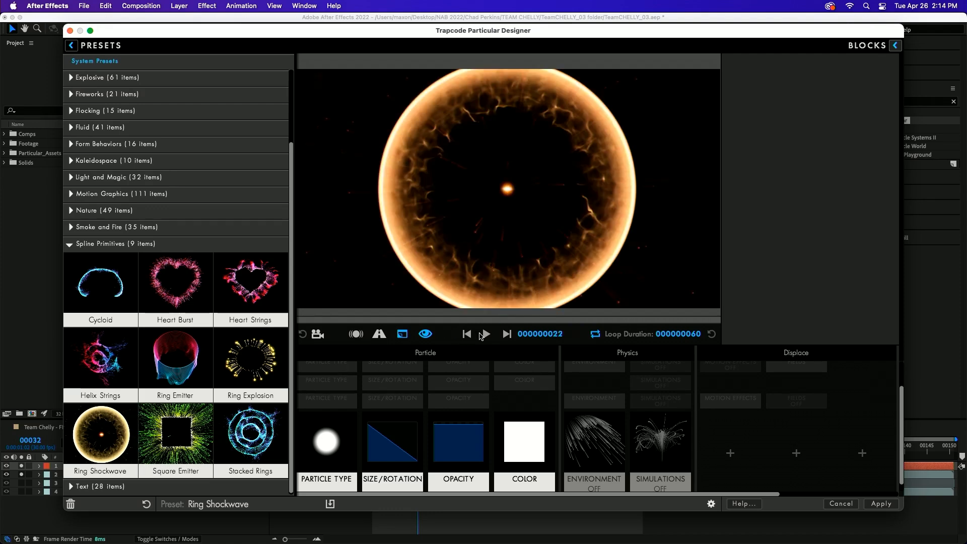
left_click(487, 334)
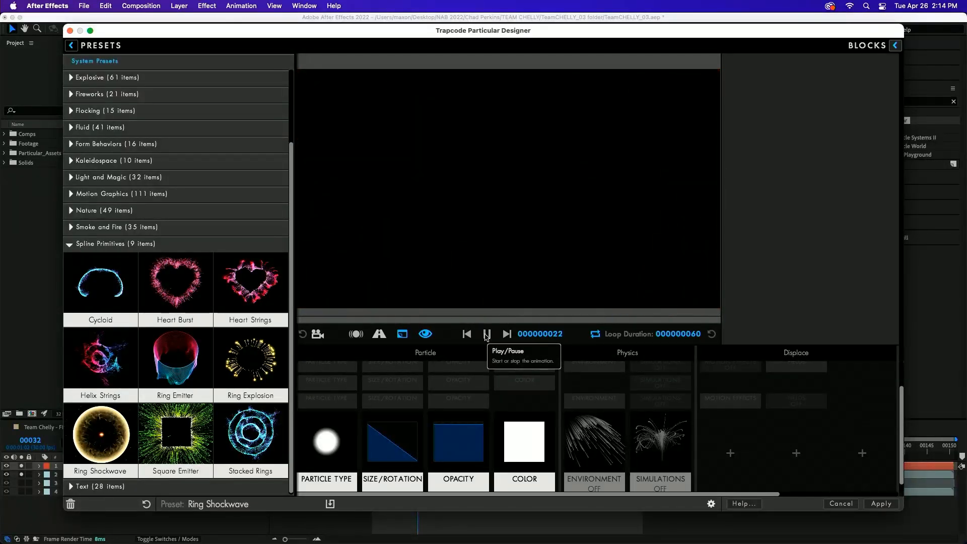
left_click(486, 334)
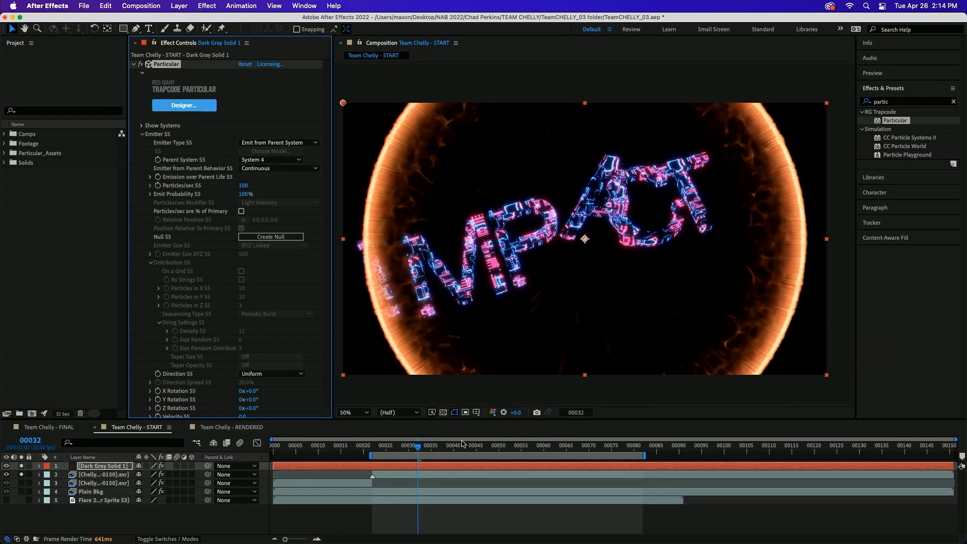
Step: Preview the ring shockwave from frame 24, and compare it with the text-shaped shockwave in the Team Chelly - FINAL composition up to frame 26
left_click(381, 447)
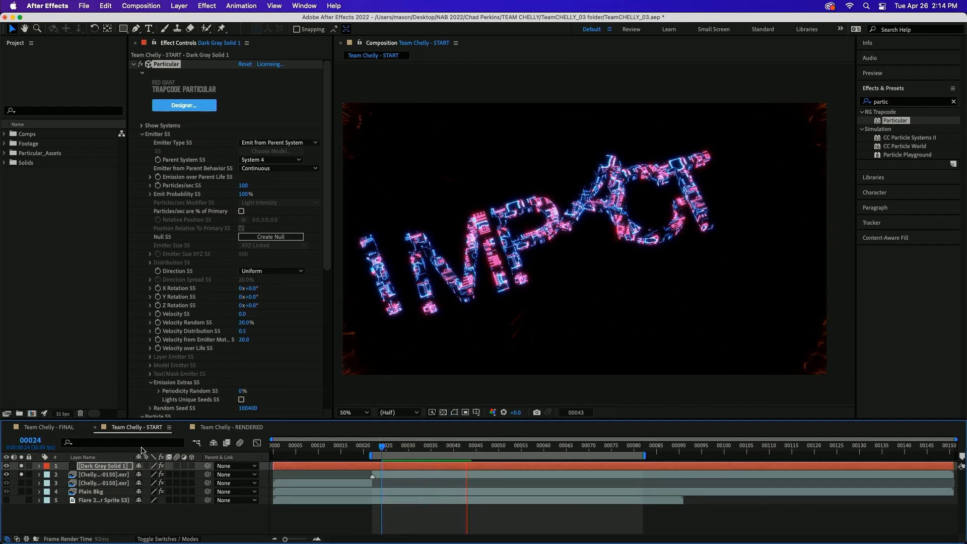
left_click(50, 426)
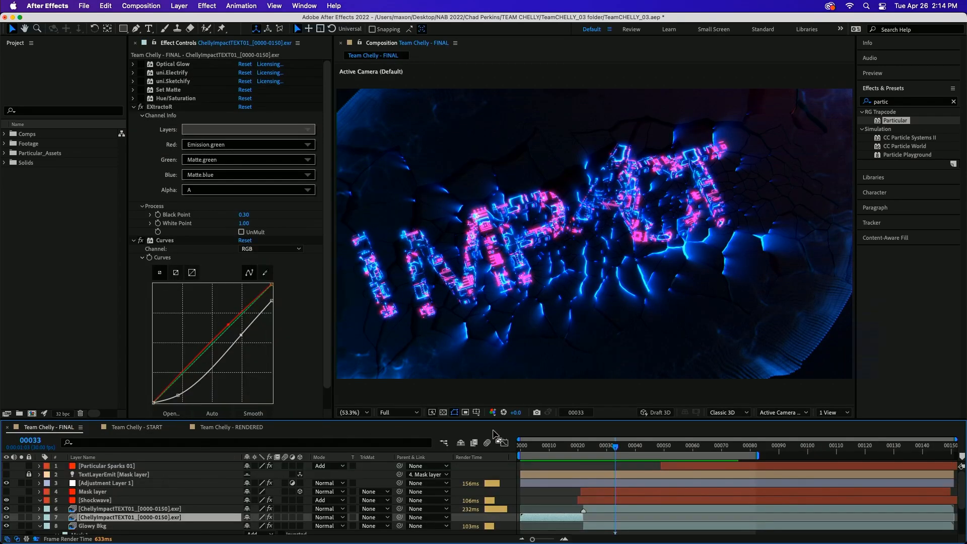
left_click_drag(573, 445, 593, 440)
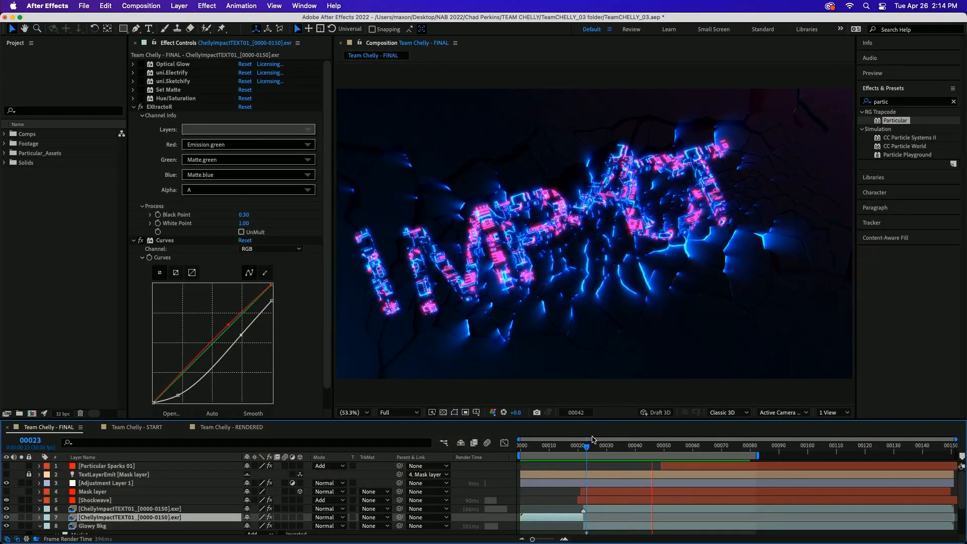
left_click(619, 443)
left_click_drag(618, 443, 597, 446)
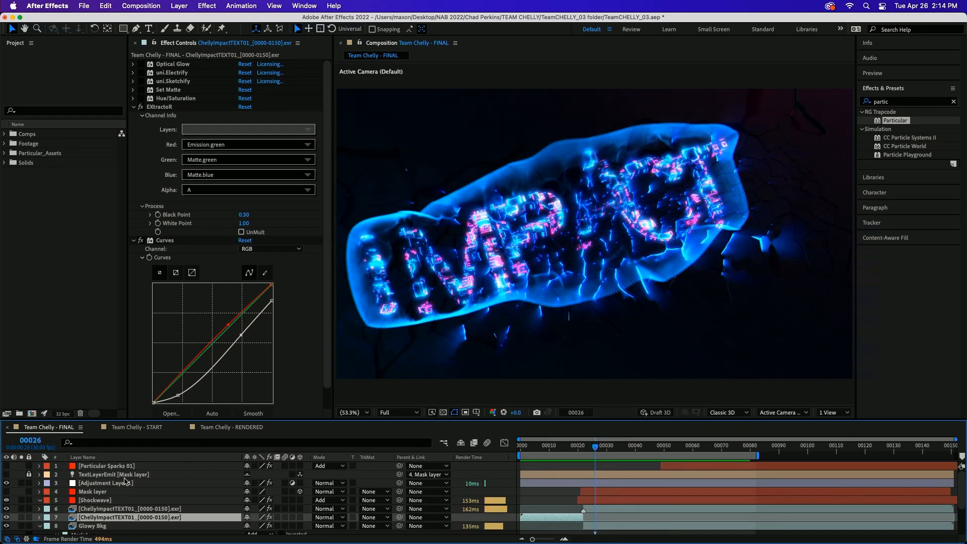
Step: Copy the Mask layer from the Team Chelly - FINAL composition into Team Chelly - START
left_click(111, 492)
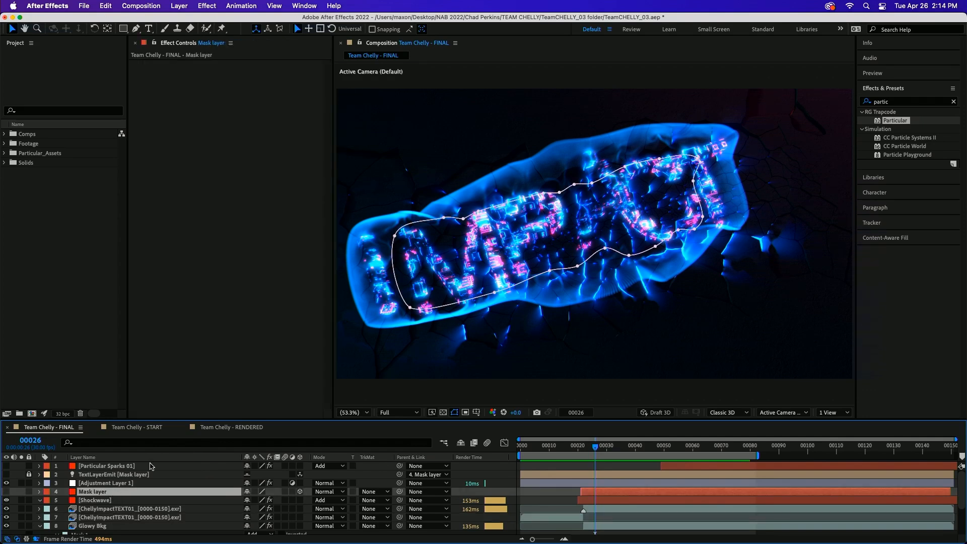
left_click(135, 427)
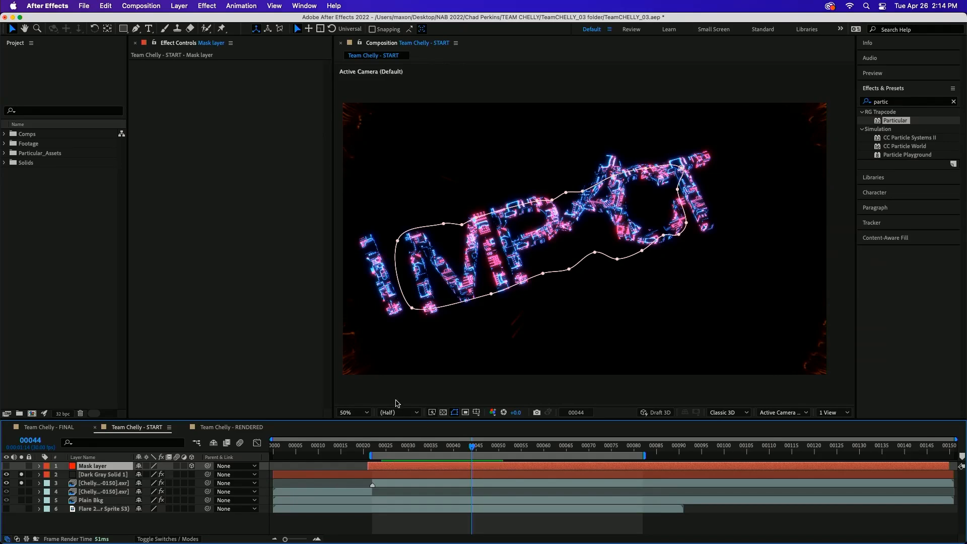
Step: Hide System 5, System 4 and System 3 in the dark gray solid's Particular effect
left_click(113, 474)
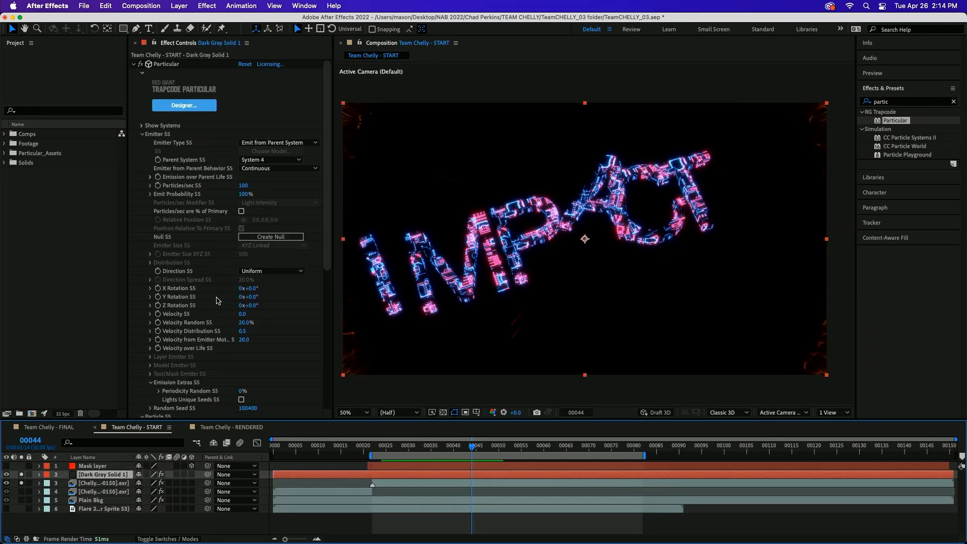
left_click(143, 134)
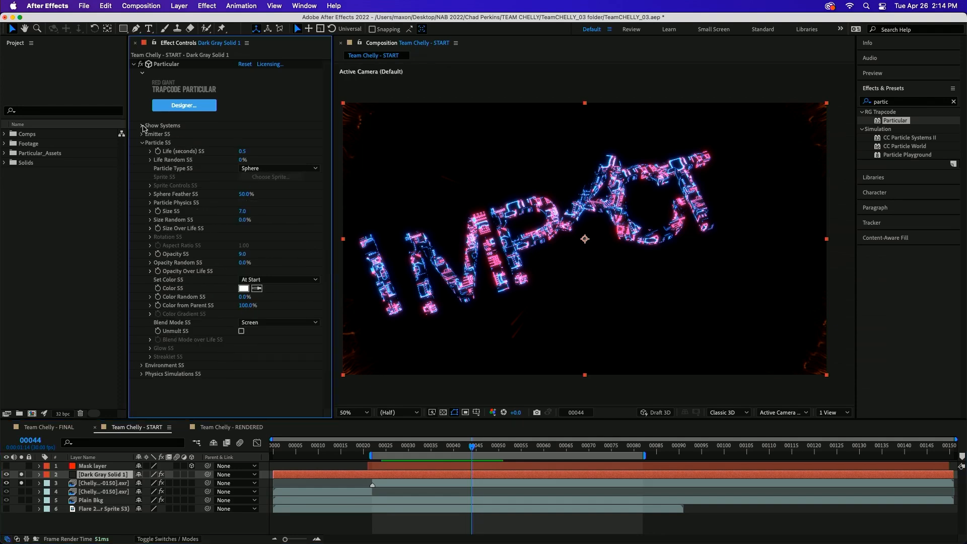
left_click(142, 126)
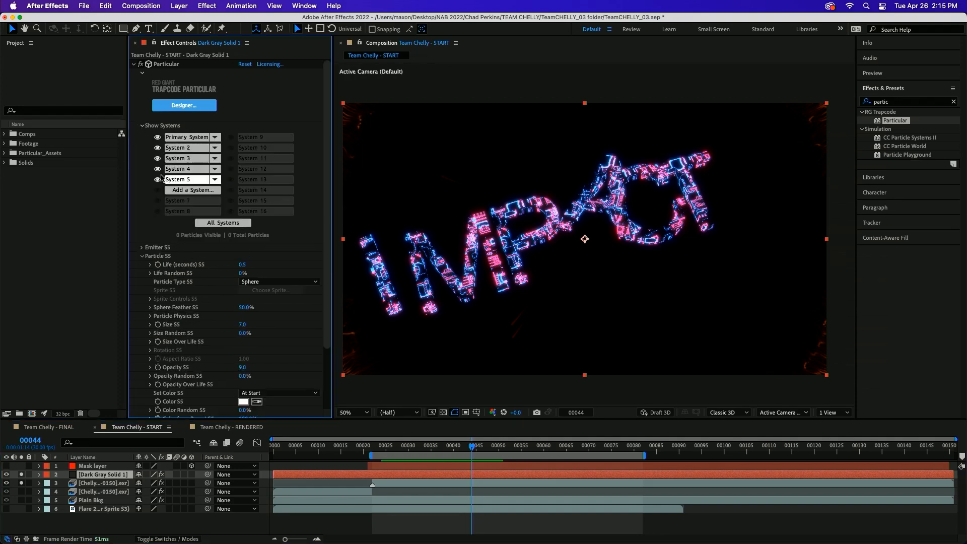
left_click(156, 170)
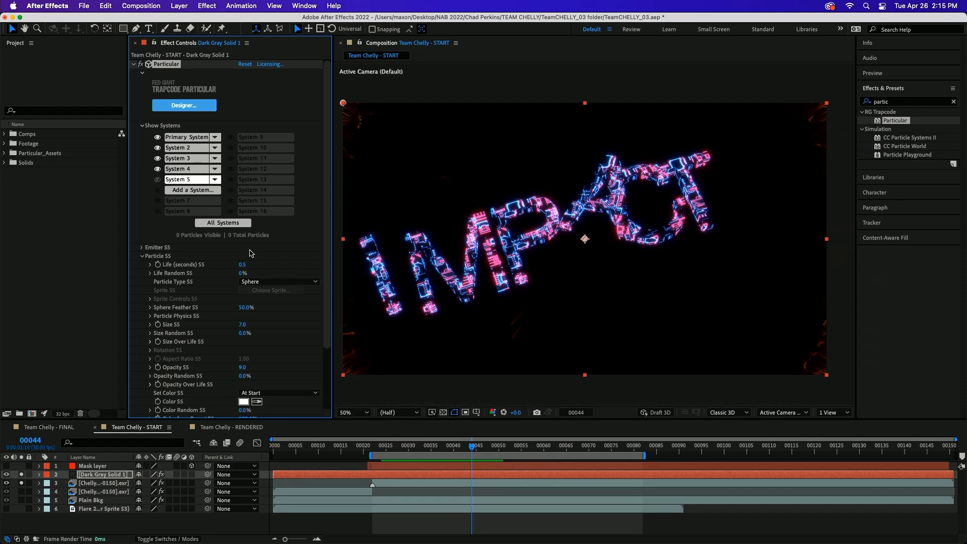
left_click(157, 169)
left_click(157, 158)
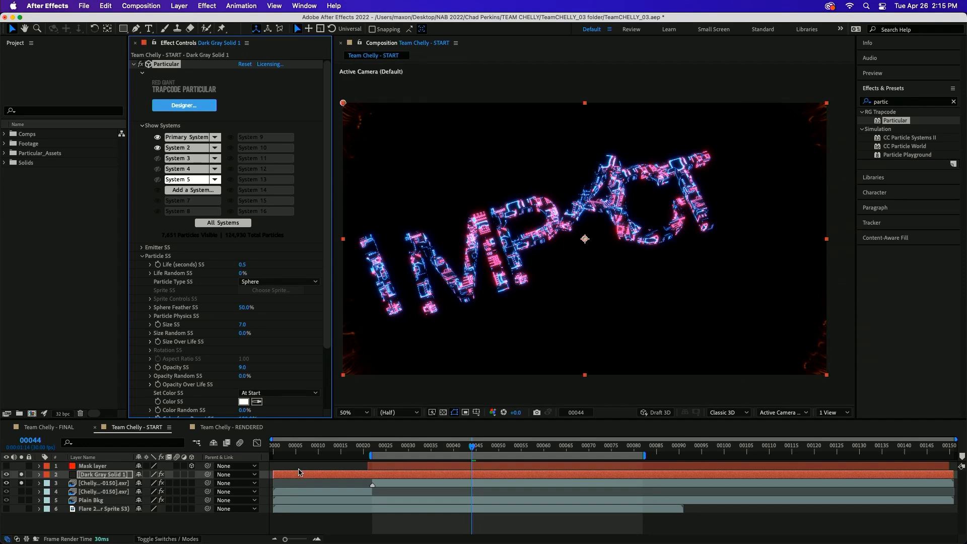
Step: Go to frame 31 and hide System 2, leaving only Particular's Primary System shown
left_click(412, 448)
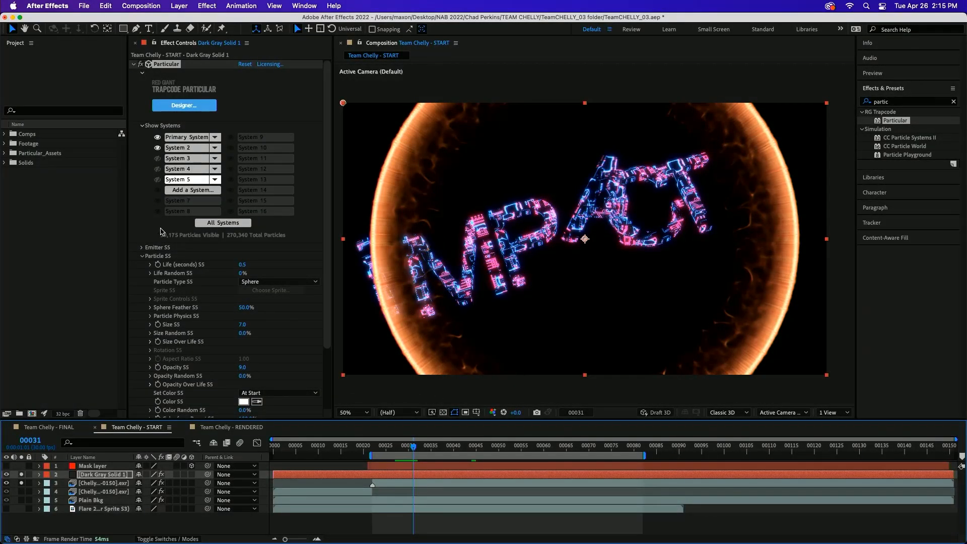
left_click(157, 149)
left_click(158, 149)
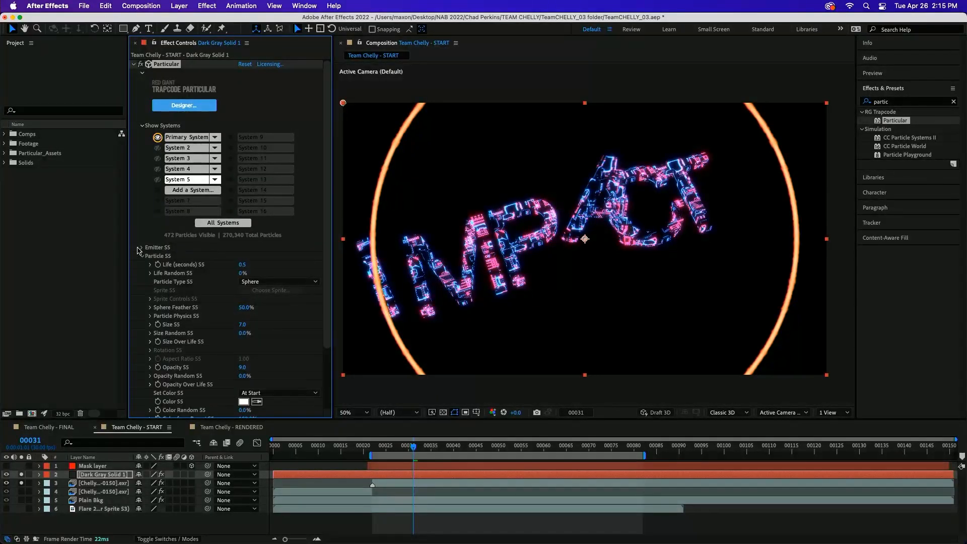
Step: Select Particular's Primary System and set its Emitter Type to Text/Mask
left_click(186, 137)
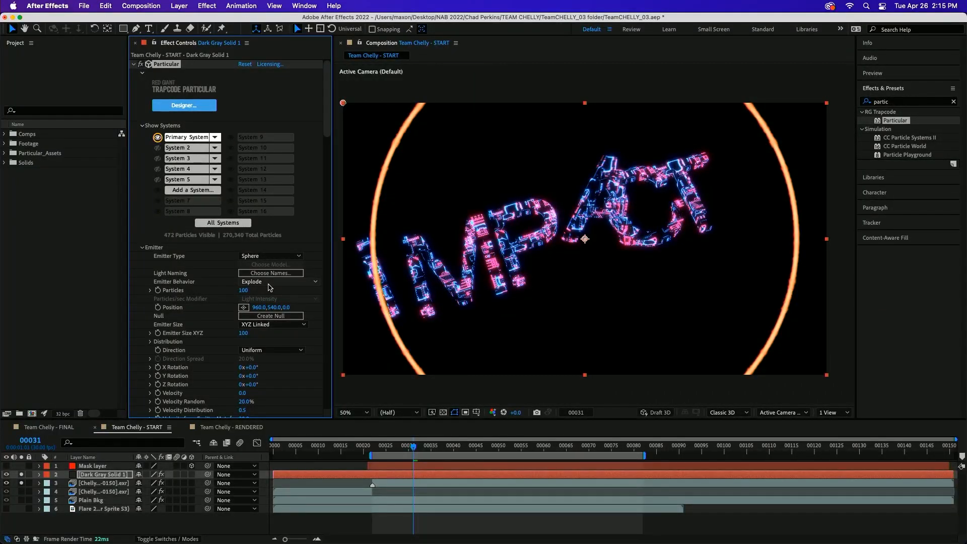
left_click(271, 257)
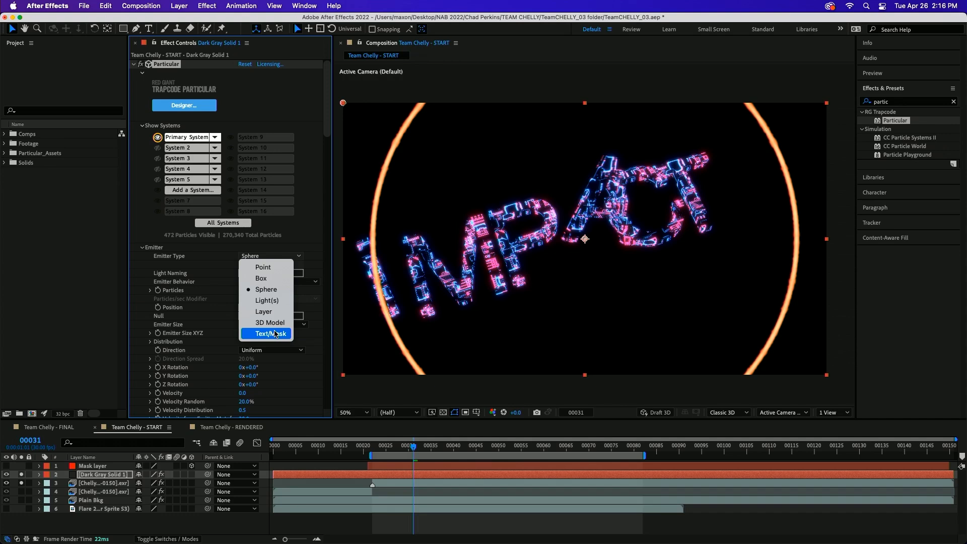
left_click(274, 334)
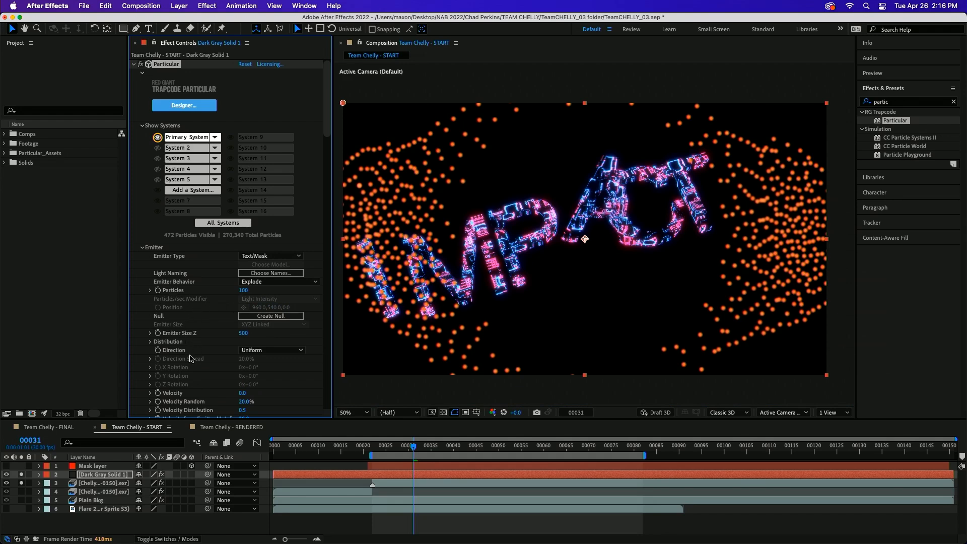
Step: Set the Primary System's Text/Mask Emitter to use the Mask layer as its Layer, with Masks as the source
scroll(202, 328, "down", 5)
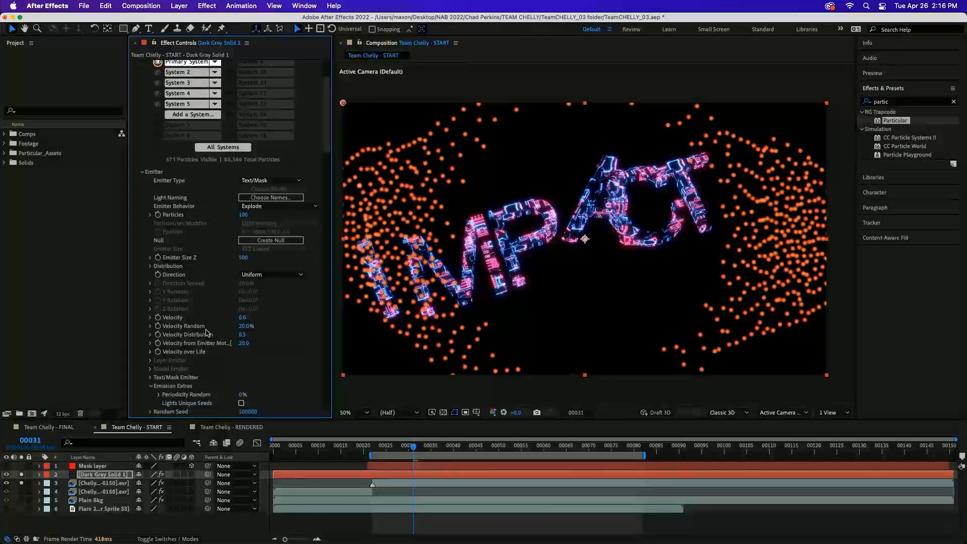
scroll(206, 332, "down", 2)
left_click(150, 346)
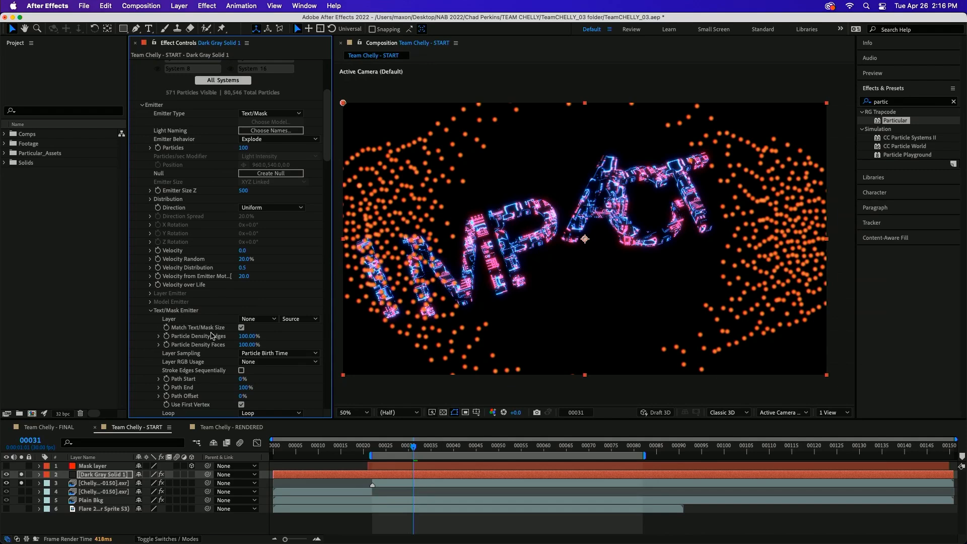
left_click(269, 320)
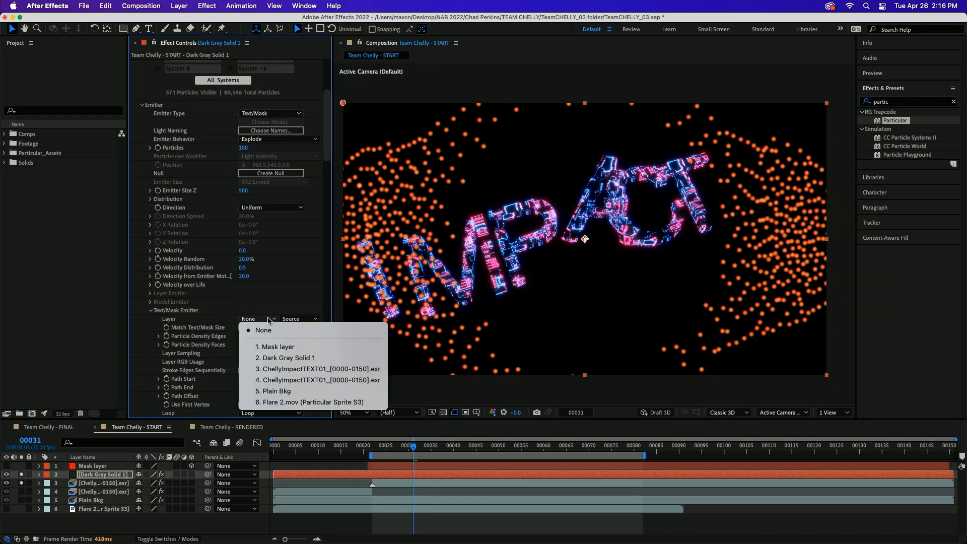
left_click(290, 345)
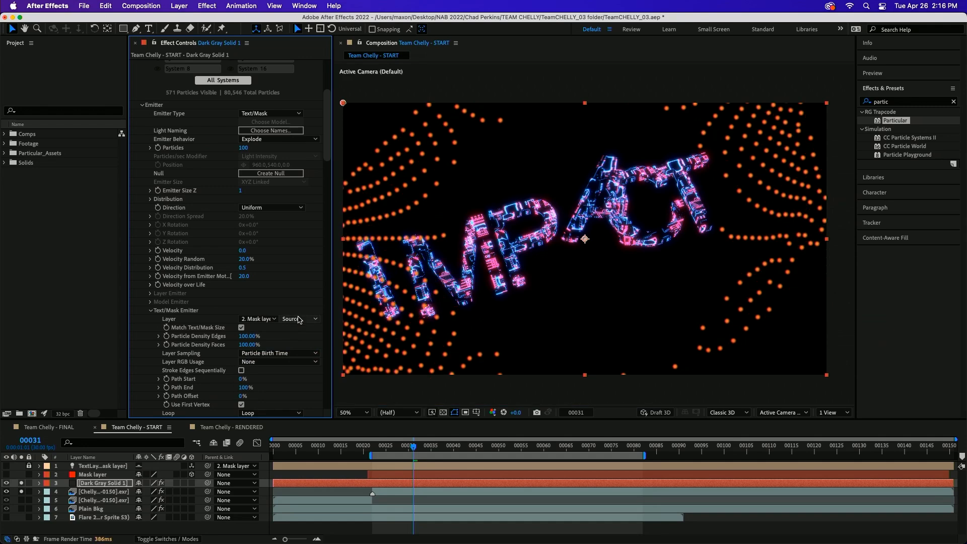
left_click(299, 318)
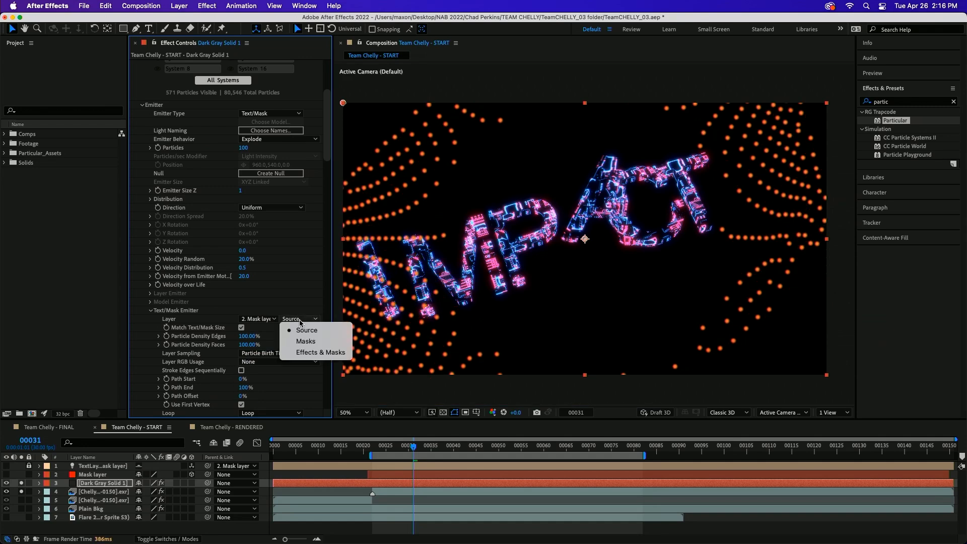
left_click(311, 342)
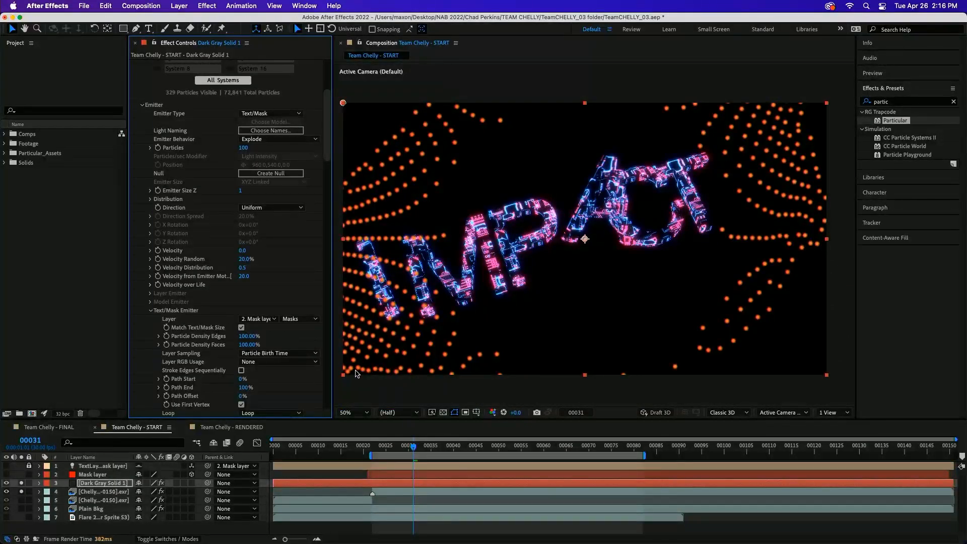
Step: Preview the mask-shaped particle explosion from frame 20
left_click_drag(381, 454, 363, 447)
left_click(378, 448)
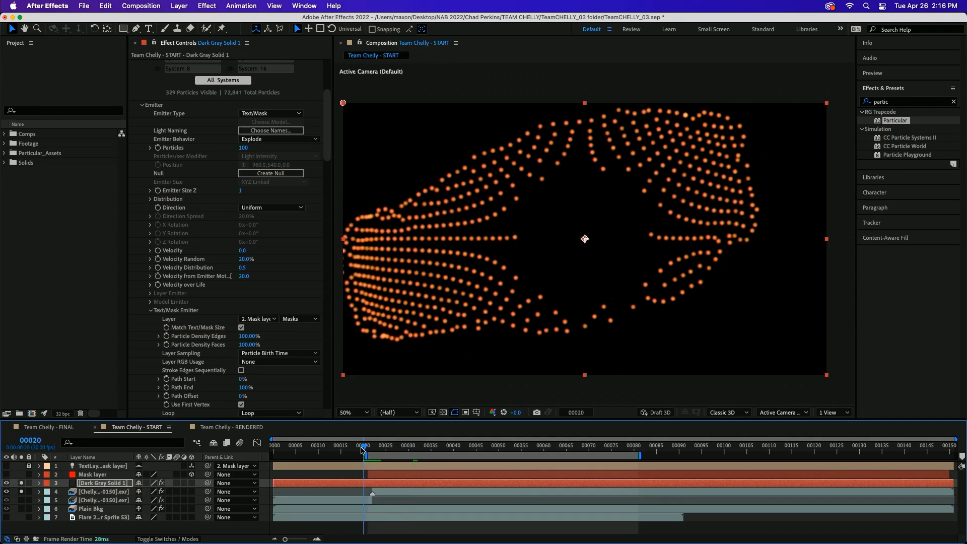
key("space")
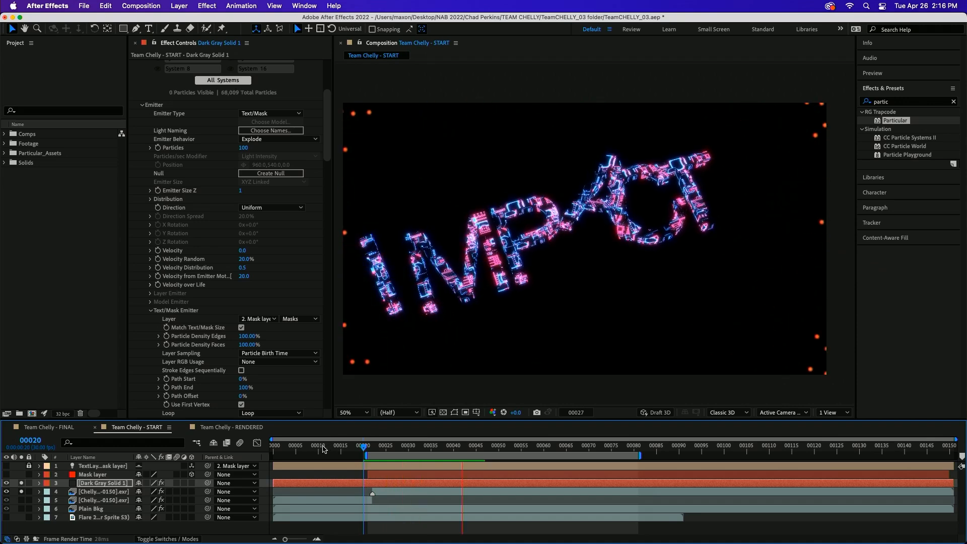
Step: At frame 15, set the Text/Mask Emitter's Particle Density Faces to 0% and Particle Density Edges to 200%
left_click_drag(300, 447, 341, 441)
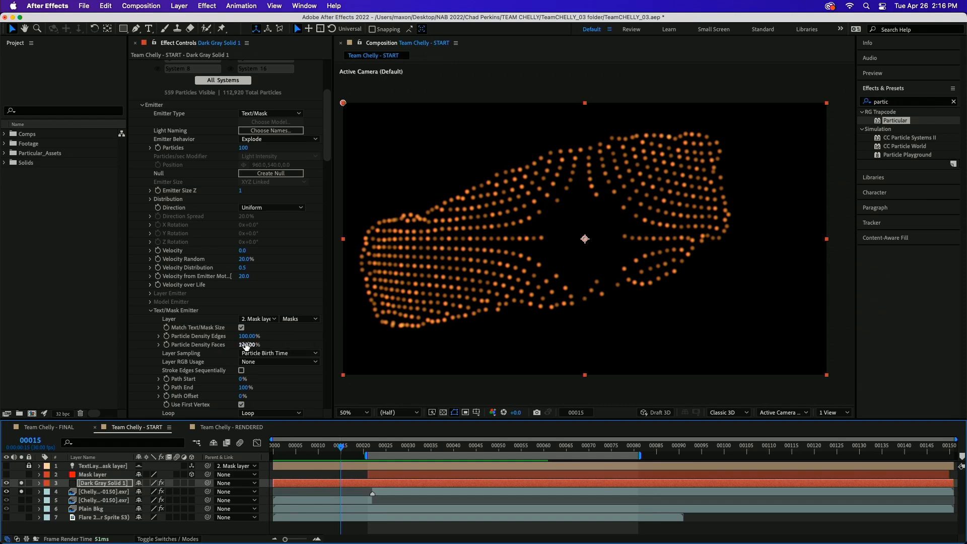
left_click_drag(250, 345, 119, 351)
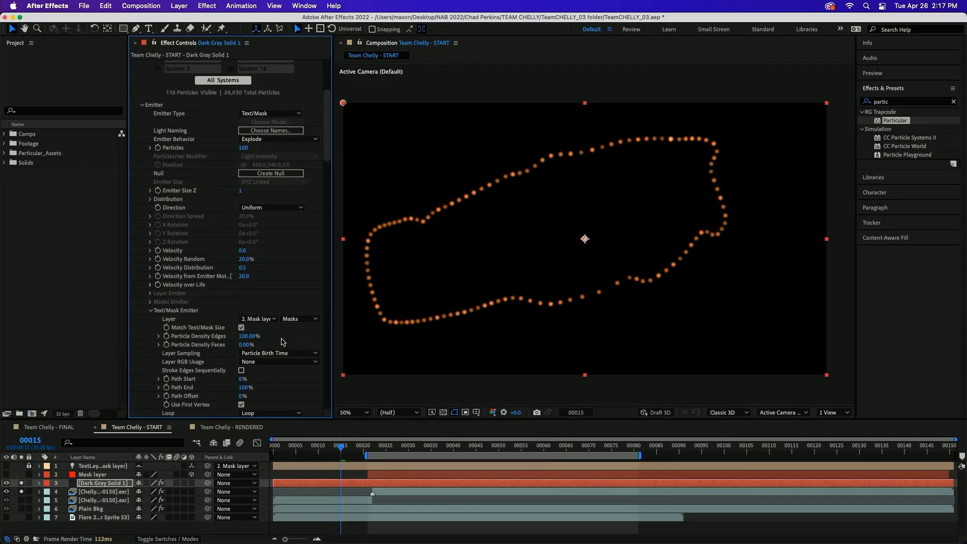
left_click_drag(254, 336, 310, 328)
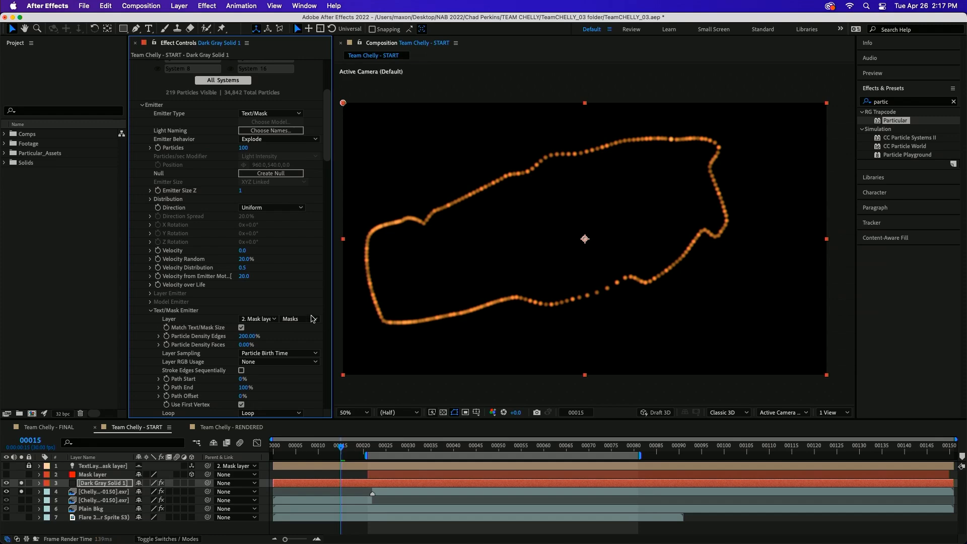
Step: Show Particular's System 2 and set its Particles/sec to 819
scroll(199, 282, "up", 5)
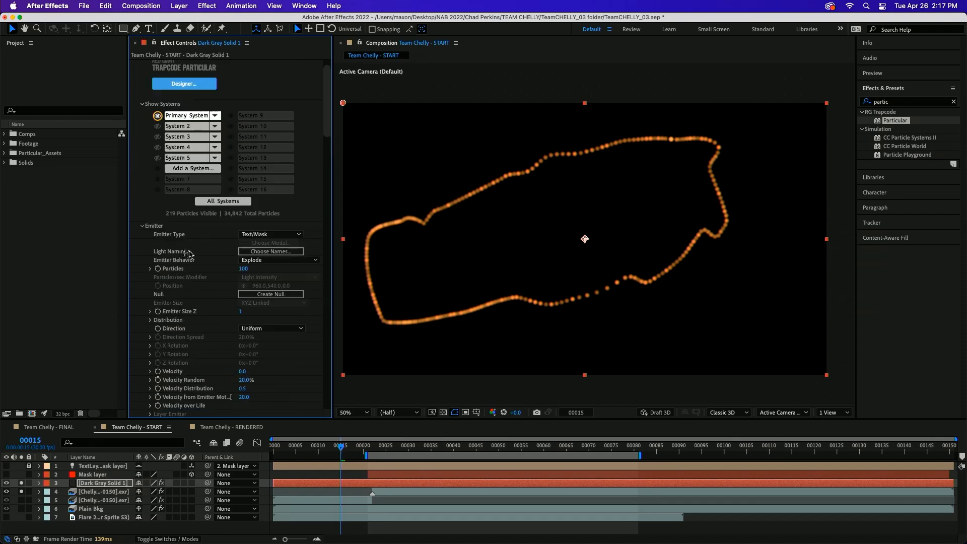
left_click(168, 126)
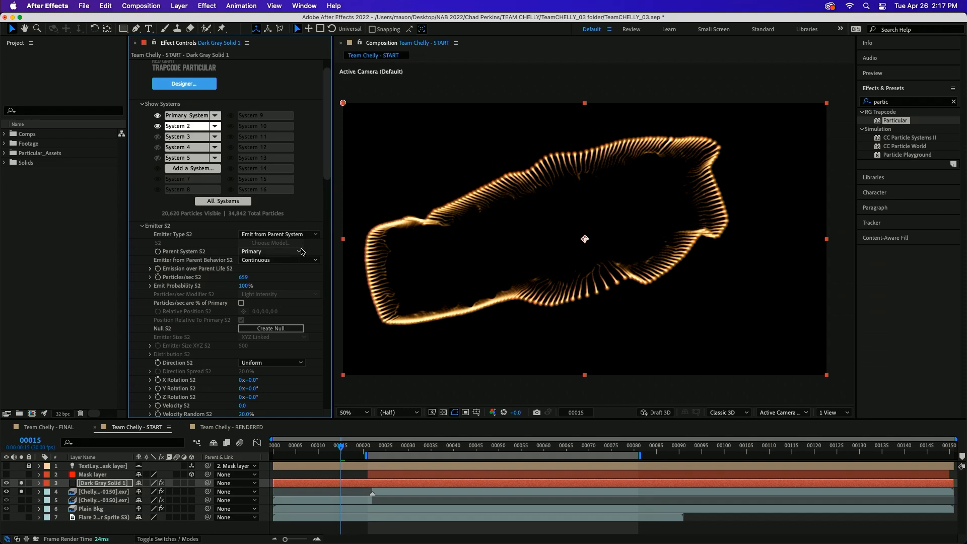
scroll(322, 181, "down", 3)
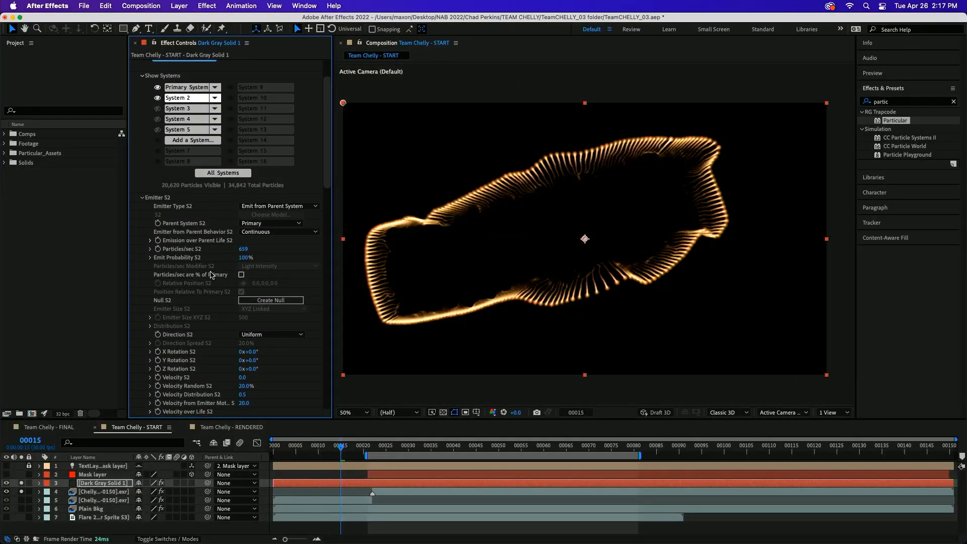
left_click_drag(243, 249, 256, 249)
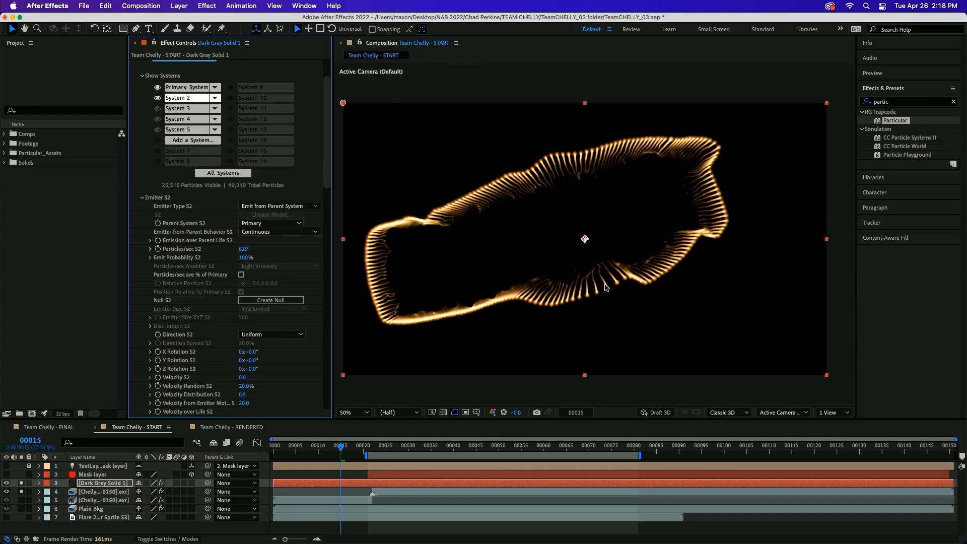
Step: Examine the particle trails up close and review the Primary System's Particle and Emitter settings
key("slash")
key("period")
middle_click_drag(623, 343, 571, 182)
key("v")
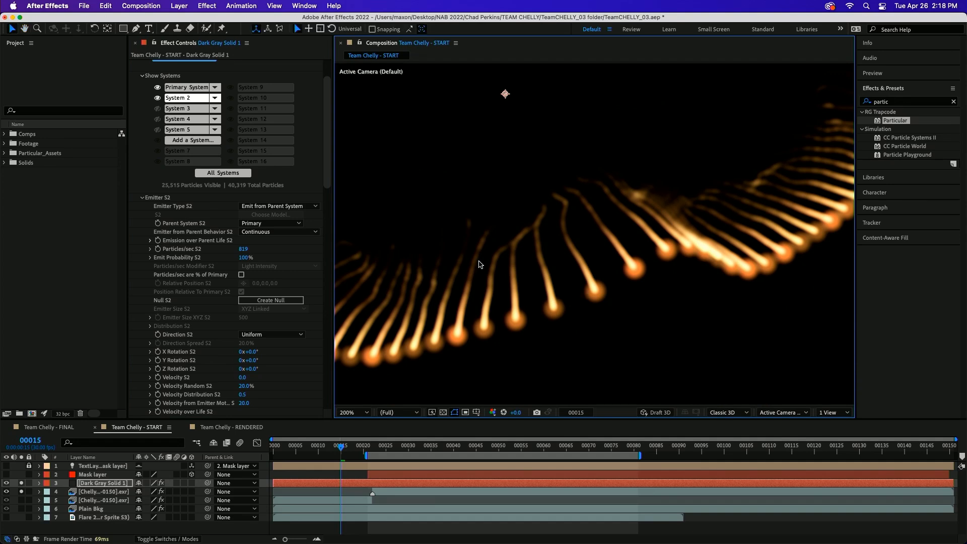
left_click(188, 89)
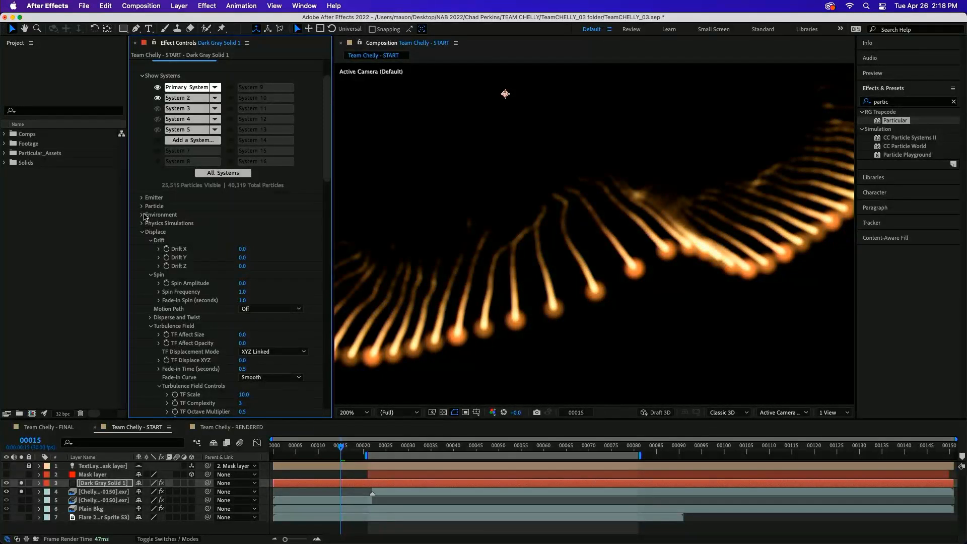
left_click(141, 206)
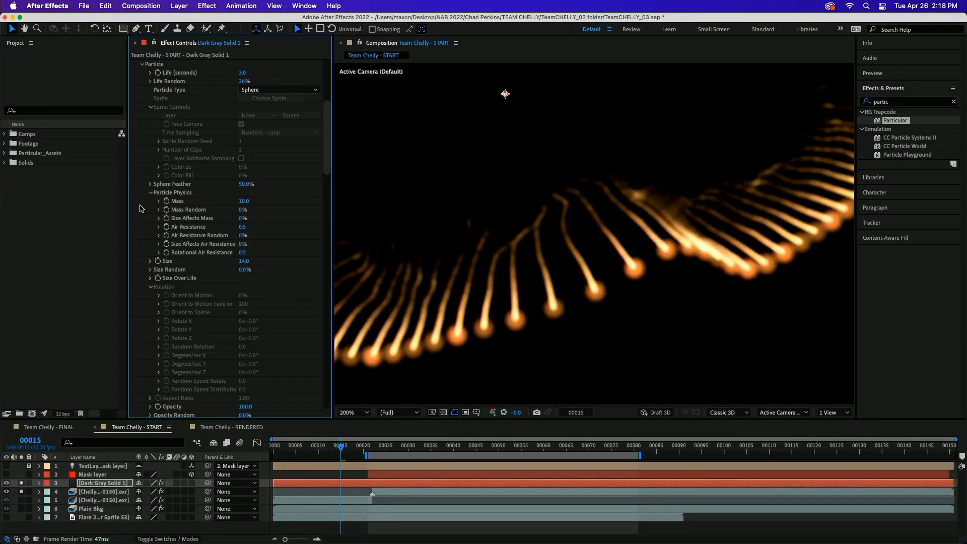
scroll(177, 152, "up", 5)
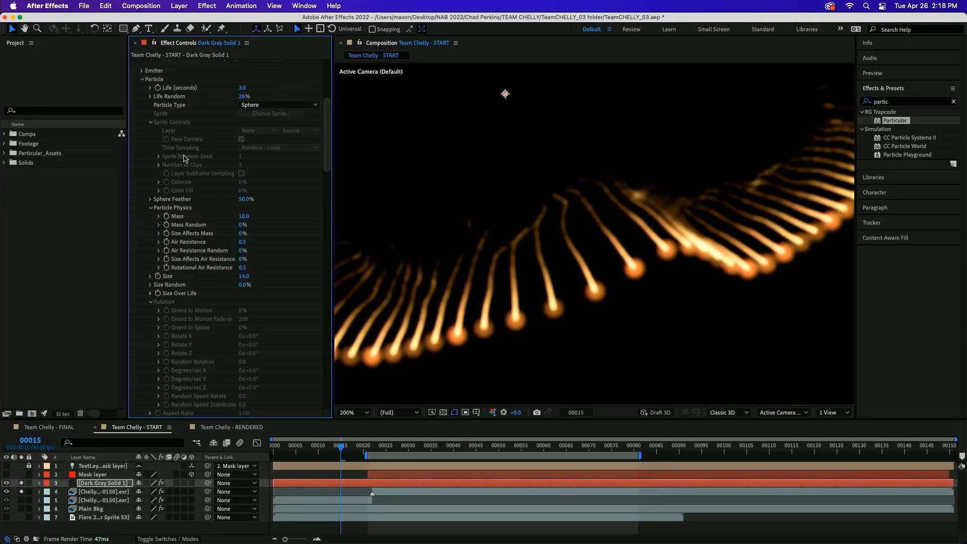
left_click(142, 193)
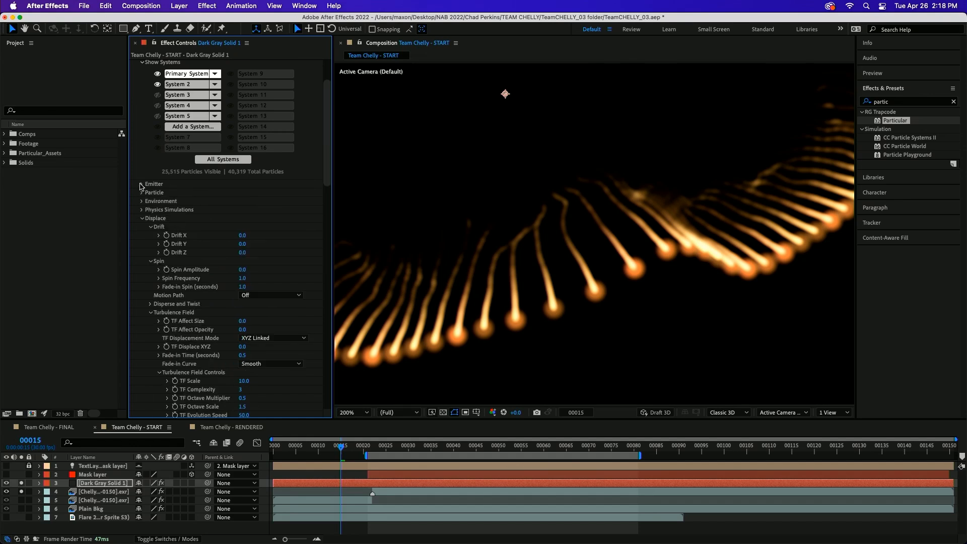
left_click(142, 184)
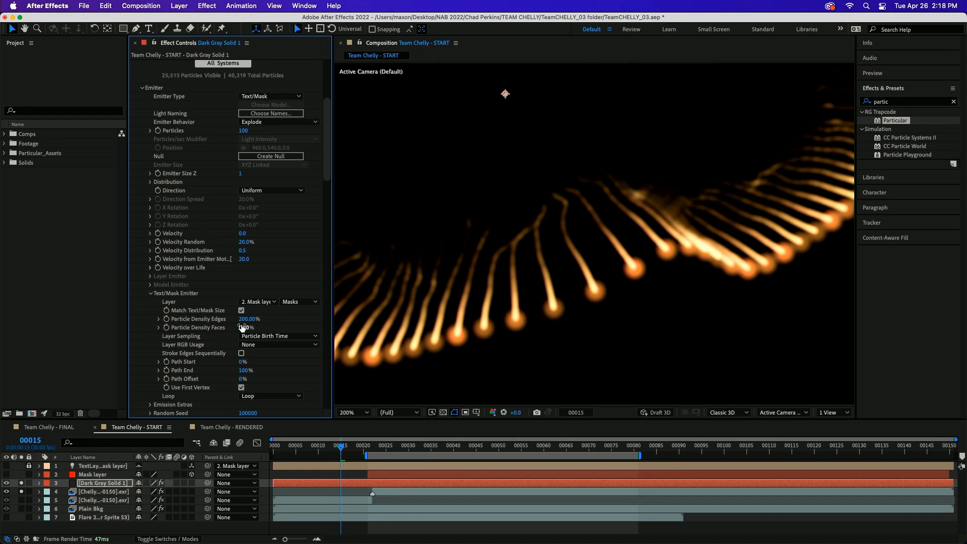
left_click(150, 293)
left_click(143, 89)
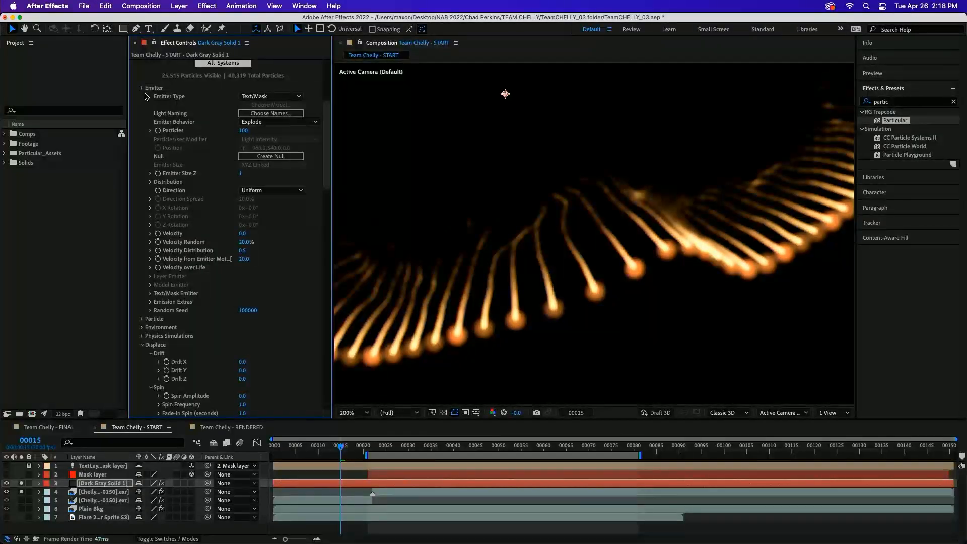
key("comma")
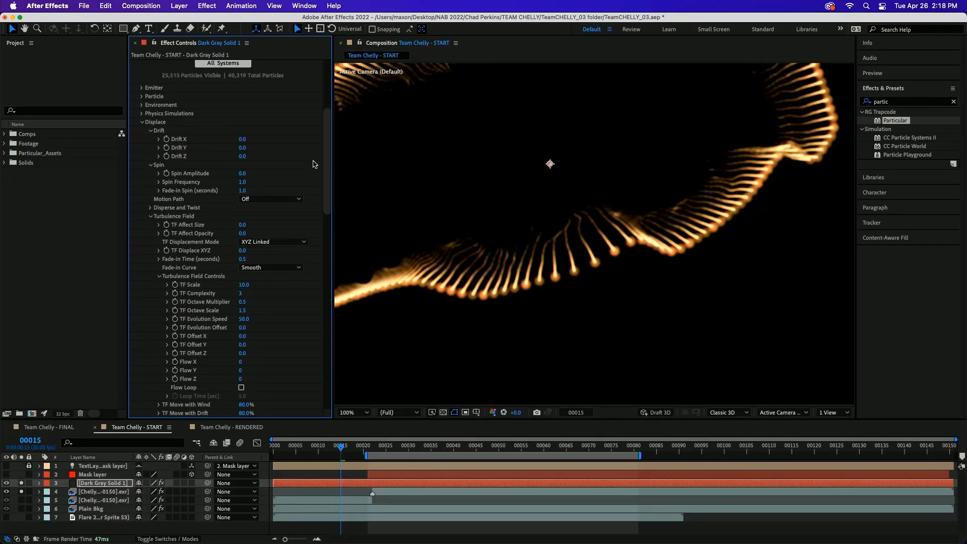
Step: Try a Separate value of 55 in the Primary System's Flocking physics settings
left_click(141, 114)
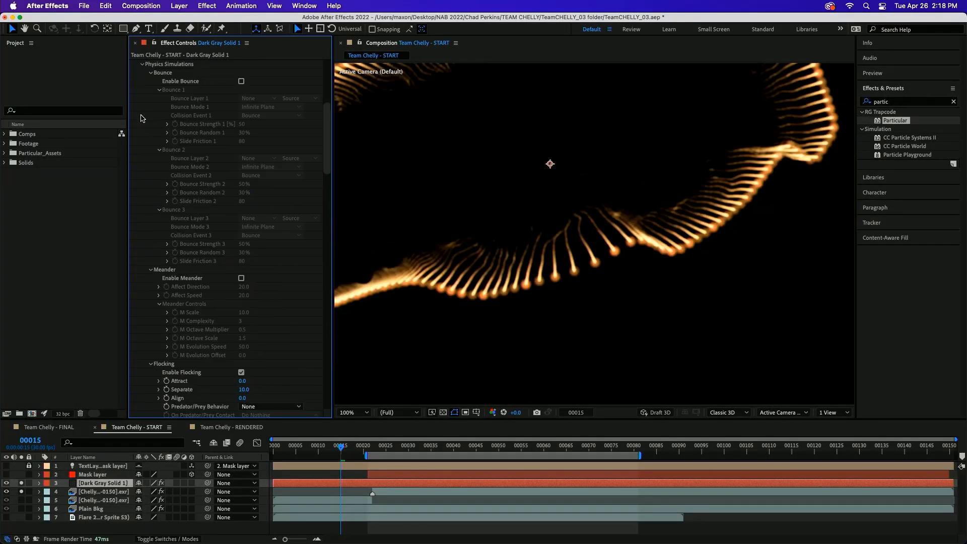
left_click(151, 73)
left_click(150, 82)
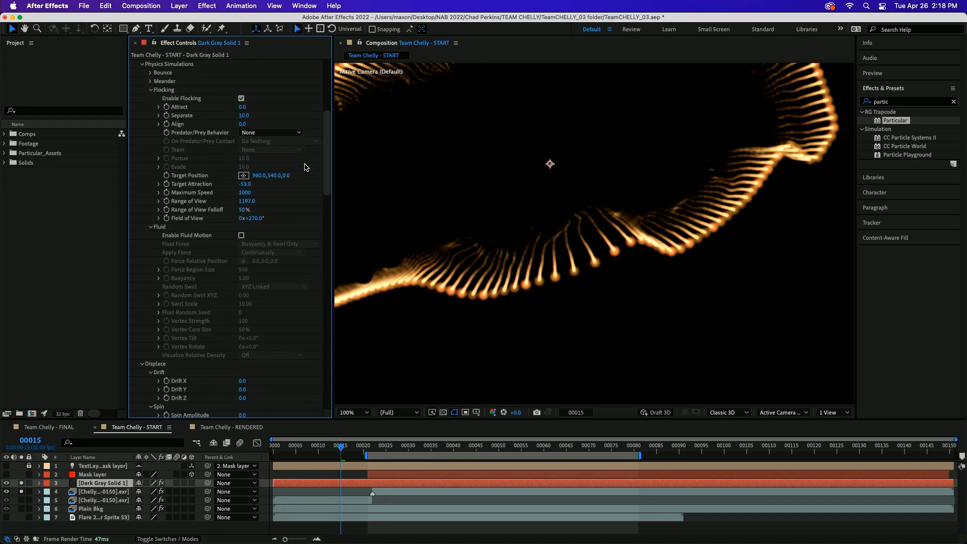
left_click(151, 90)
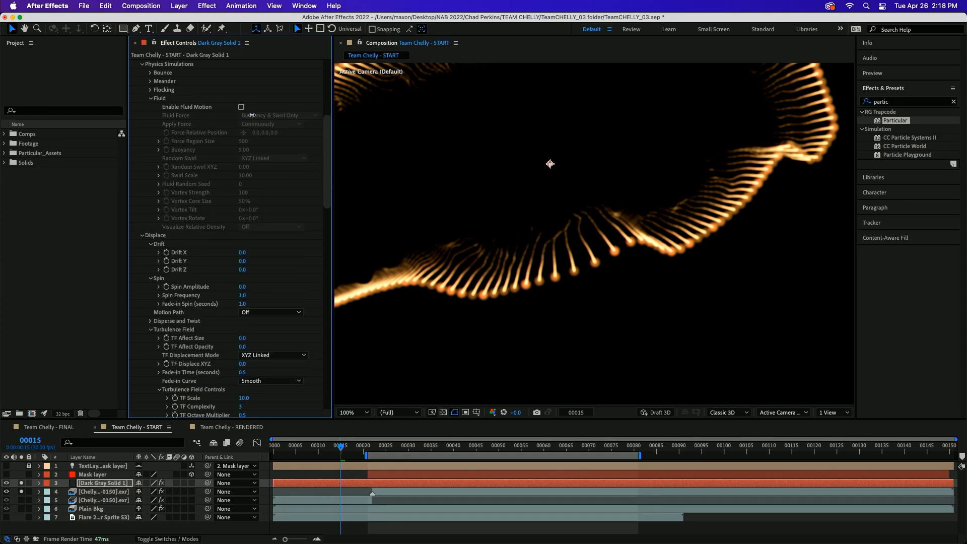
left_click(151, 91)
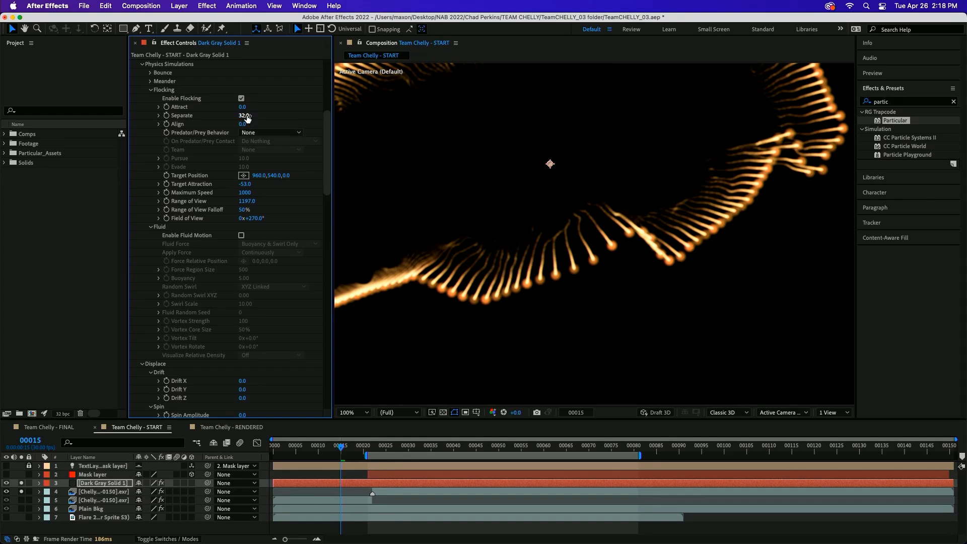
left_click_drag(252, 114, 255, 115)
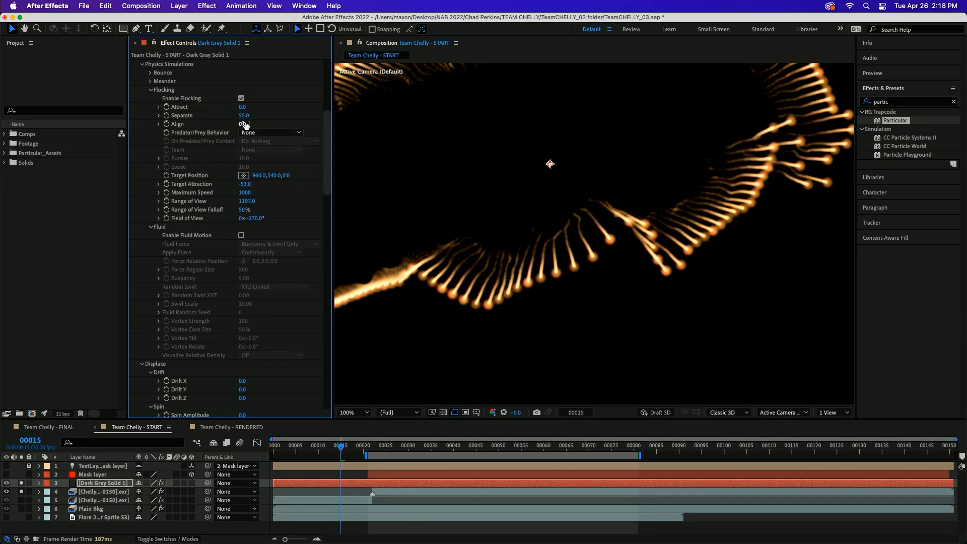
Step: Set the Primary System's Flocking Separate value to 0
left_click(252, 114)
type("0")
key("Return")
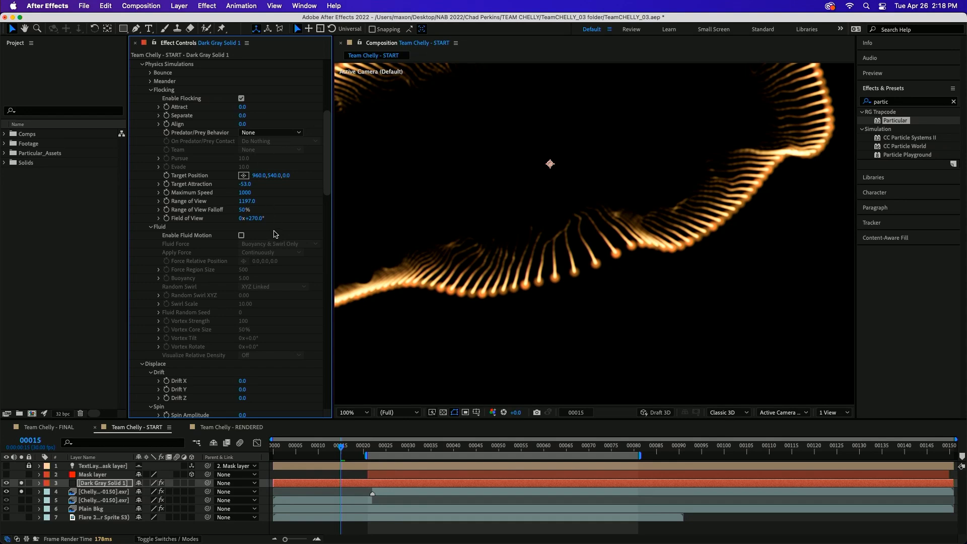
Step: Set the Primary System's Flocking Target Attraction to -83 and Maximum Speed to 2410
scroll(298, 204, "up", 4)
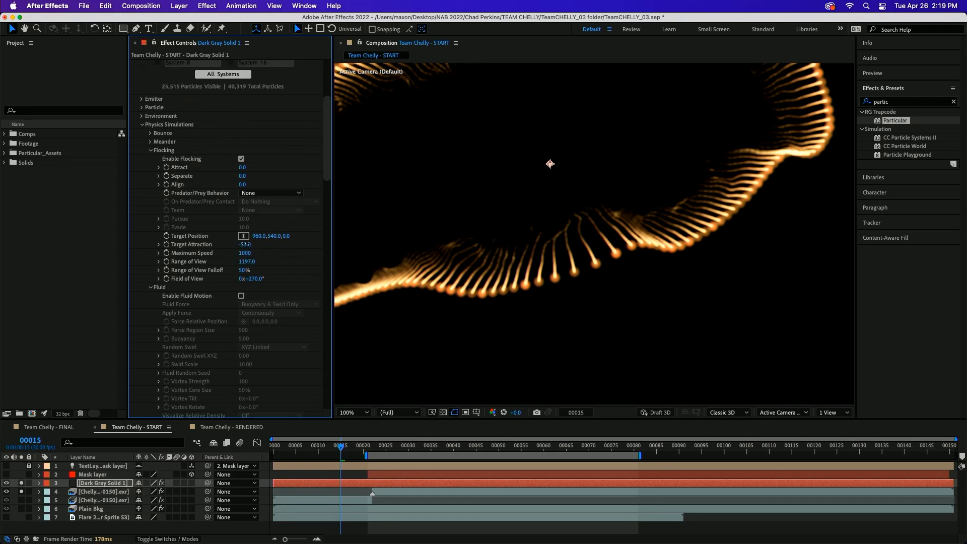
mouse_move(242, 245)
left_mouse_down()
mouse_move(233, 245)
mouse_move(249, 245)
left_mouse_up()
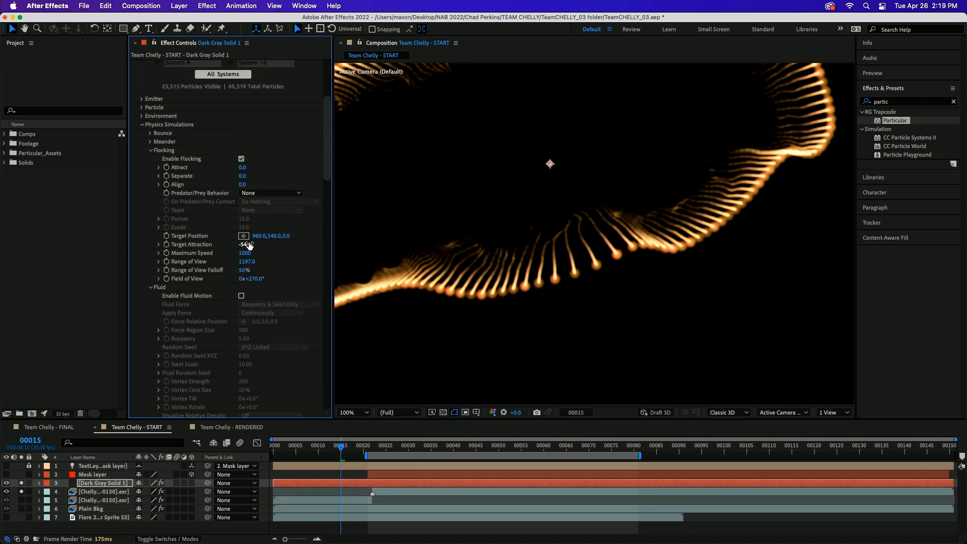
left_click_drag(243, 245, 281, 251)
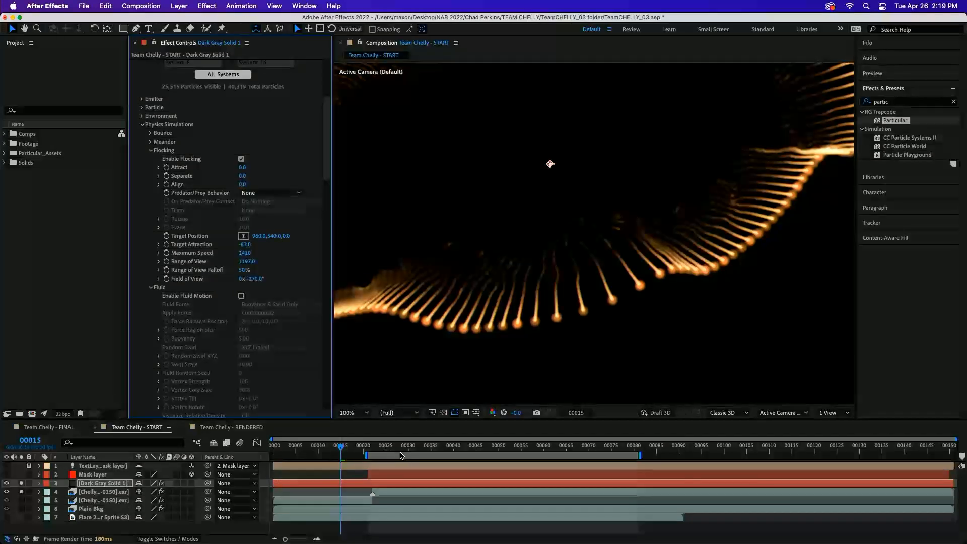
Step: Preview the faster shockwave around the text with the whole frame in view and the layer controls hidden
key("space")
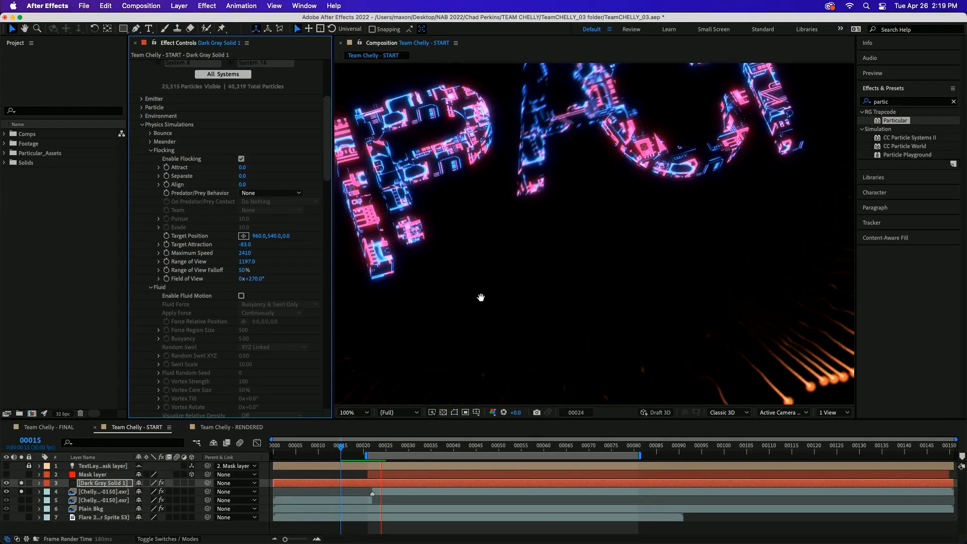
scroll(481, 297, "down", 4)
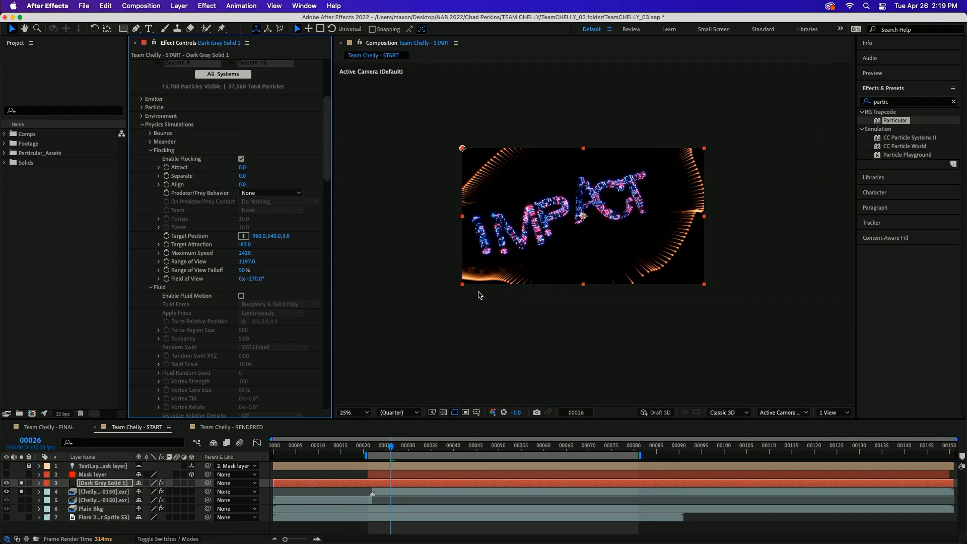
key("super+shift+h")
key("space")
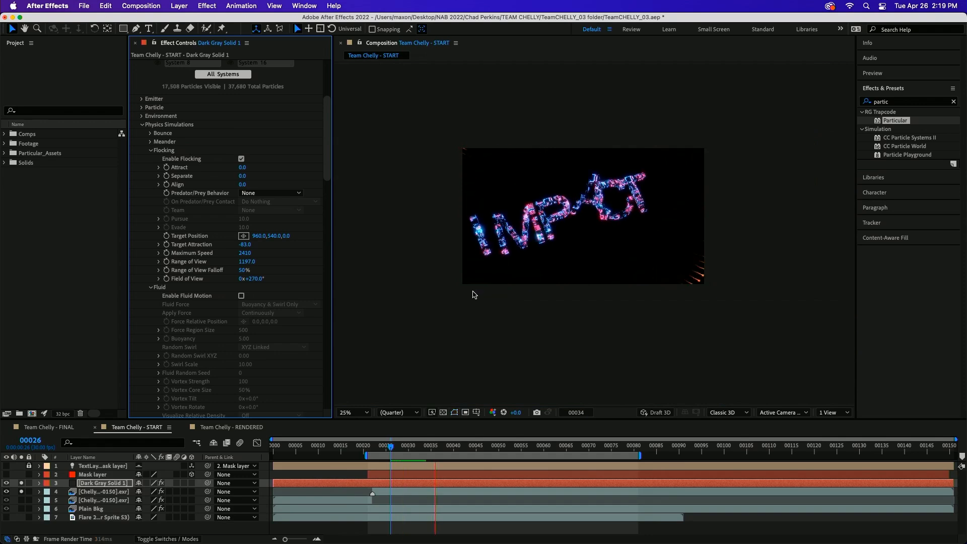
Step: Preview the shockwave around the text from frame 20 with the composition view enlarged to 50%
scroll(417, 278, "up", 2)
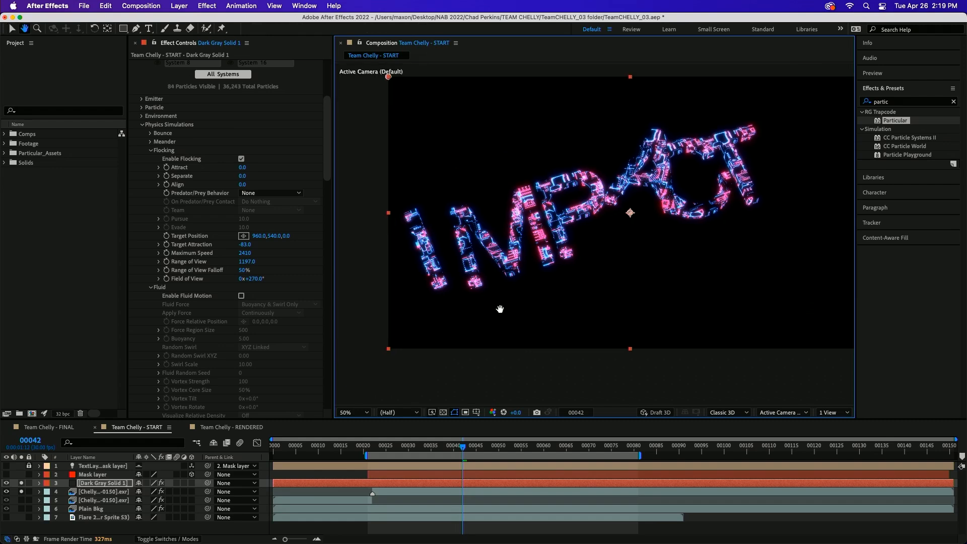
left_click_drag(460, 304, 444, 356)
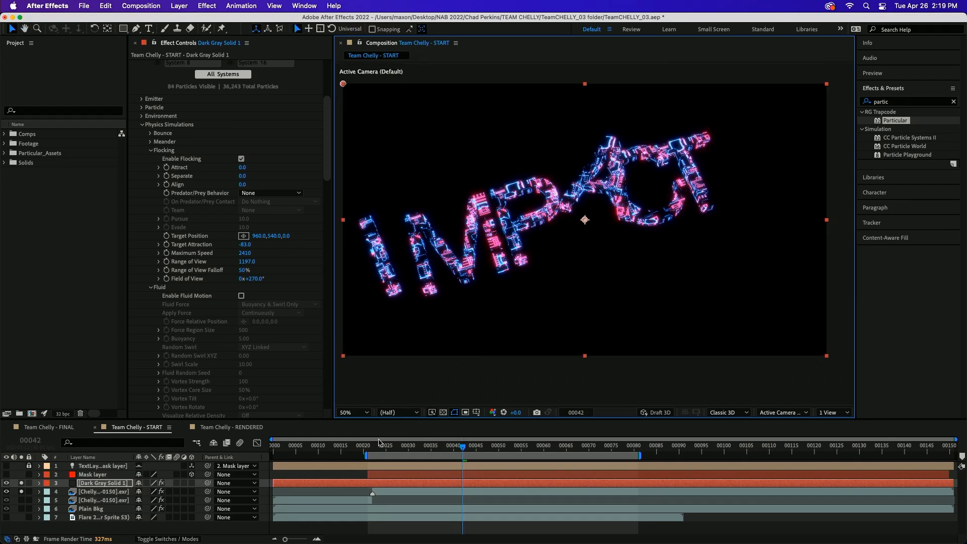
left_click(364, 447)
key("space")
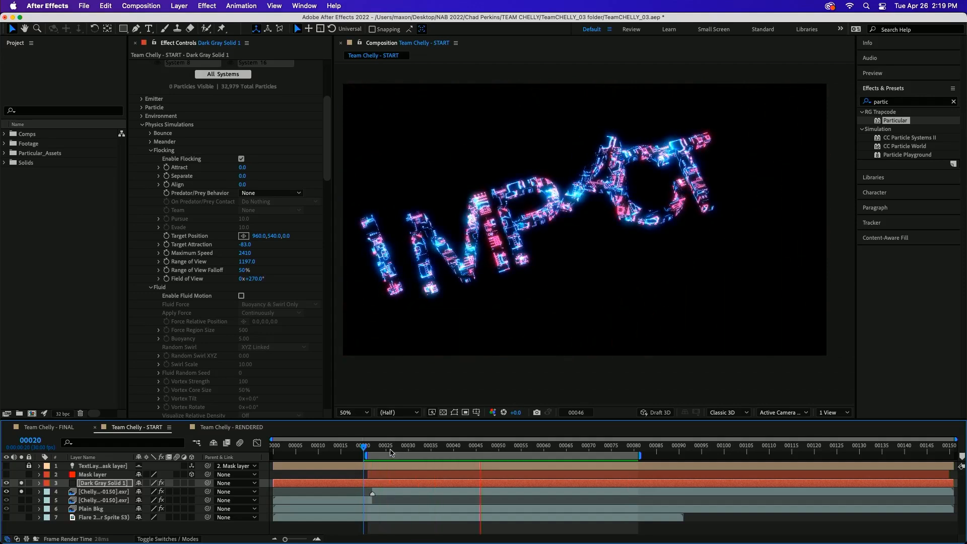
Step: At frame 21, set System 2's Turbulence Field TF Displace XYZ to -694 to distort the shockwave's trails
left_click_drag(377, 451, 368, 451)
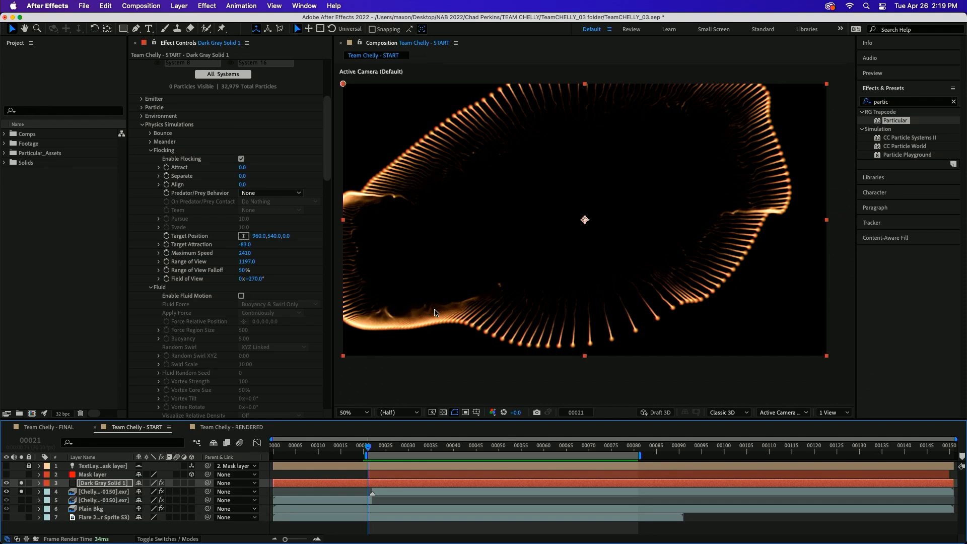
scroll(327, 162, "up", 10)
left_click(187, 148)
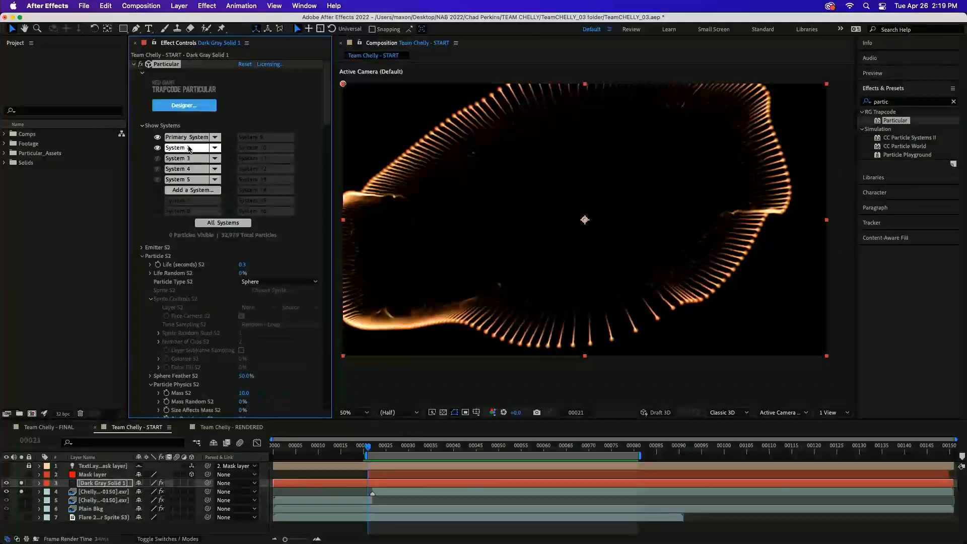
left_click(142, 256)
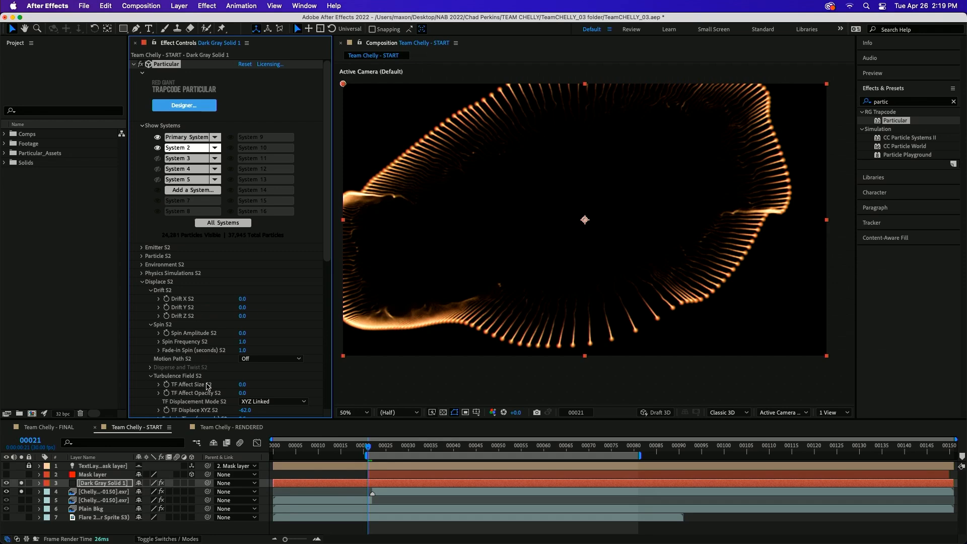
scroll(201, 363, "down", 2)
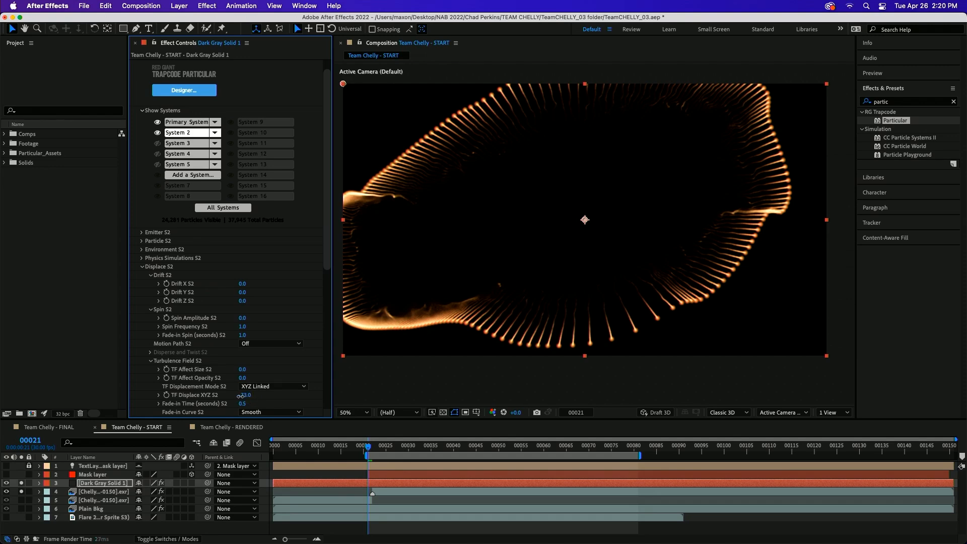
left_click_drag(237, 397, 233, 397)
left_click_drag(231, 394, 207, 395)
left_click_drag(139, 395, 167, 390)
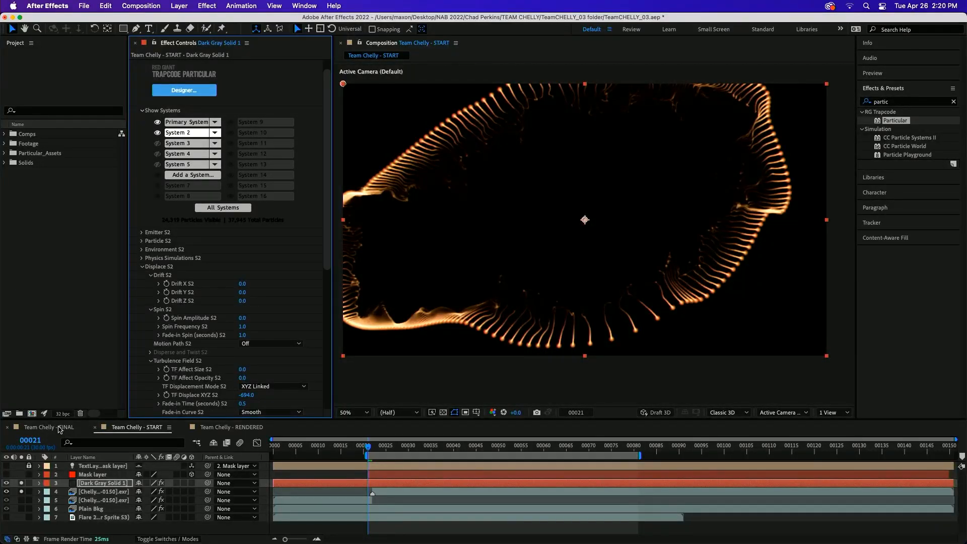
Step: Preview the finished shockwave animation from the start of the Team Chelly - FINAL composition
left_click(59, 428)
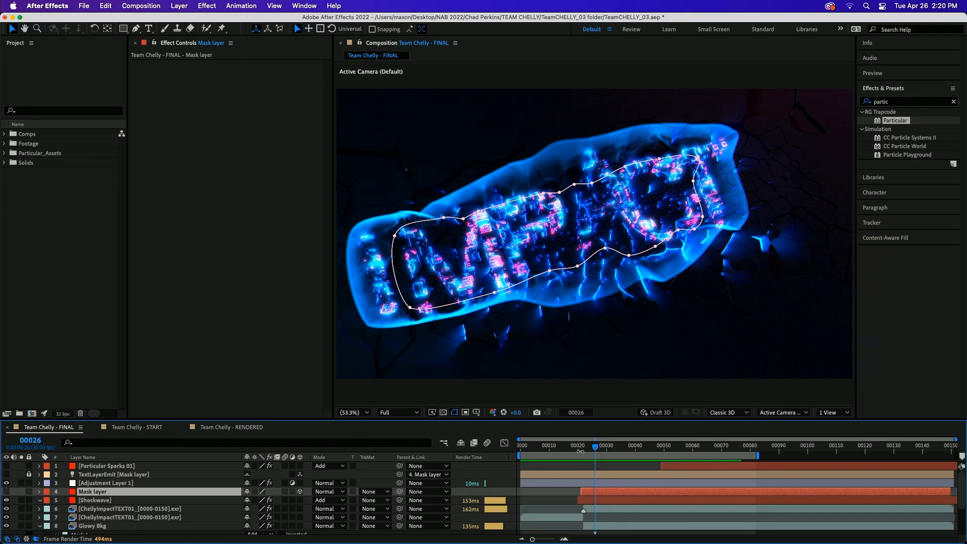
left_click(522, 445)
key("space")
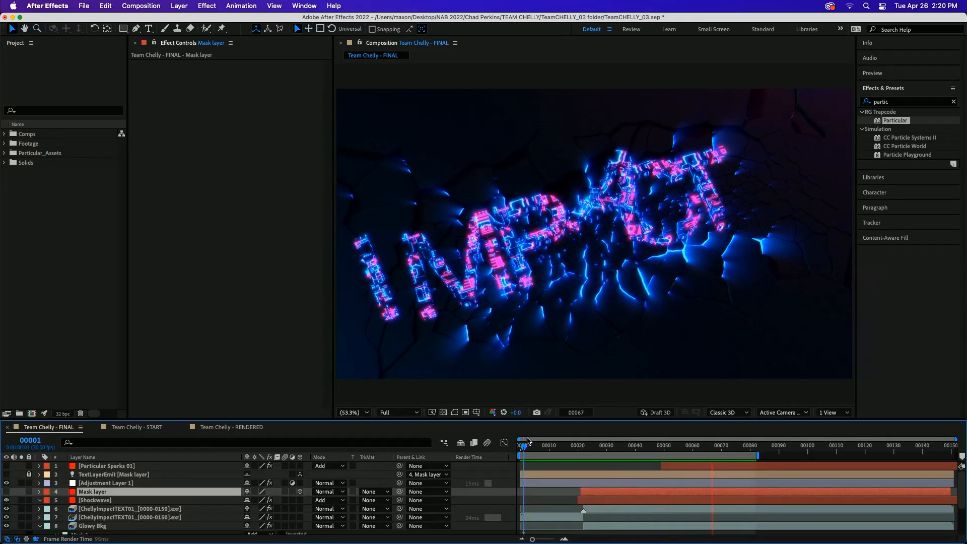
key("space")
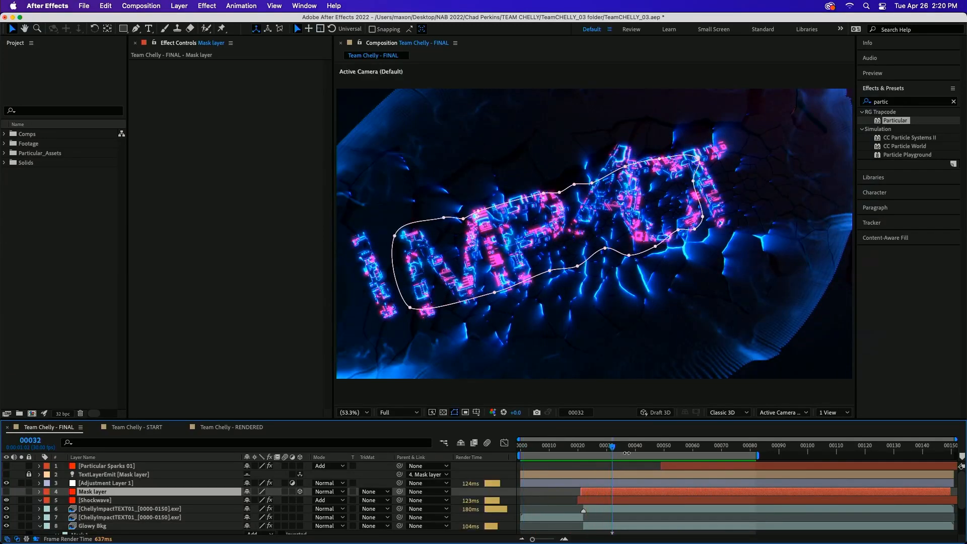
Step: Examine the finished shockwave's shape and turbulence around the text between frames 30 and 26
mouse_move(606, 448)
left_mouse_down()
mouse_move(581, 446)
mouse_move(614, 442)
mouse_move(606, 443)
left_mouse_up()
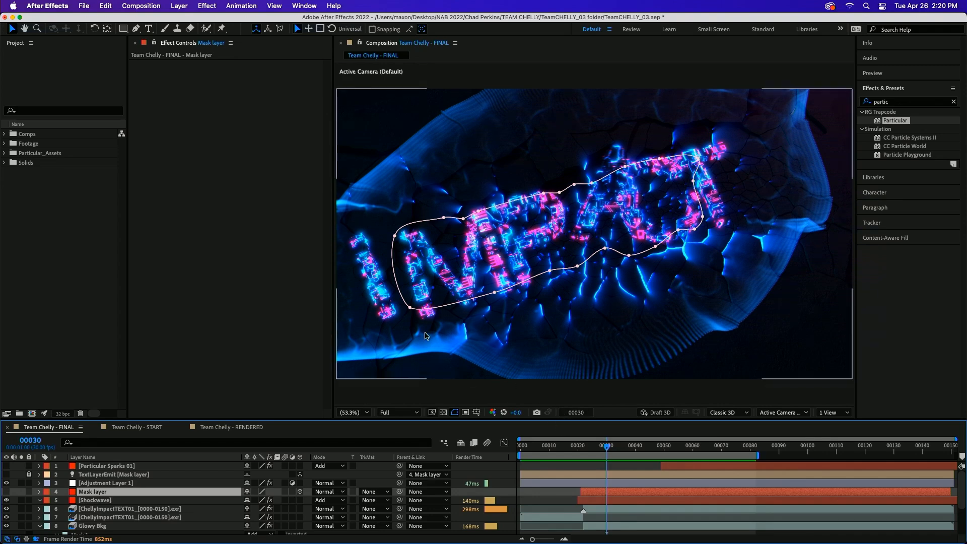
left_click_drag(607, 445, 598, 427)
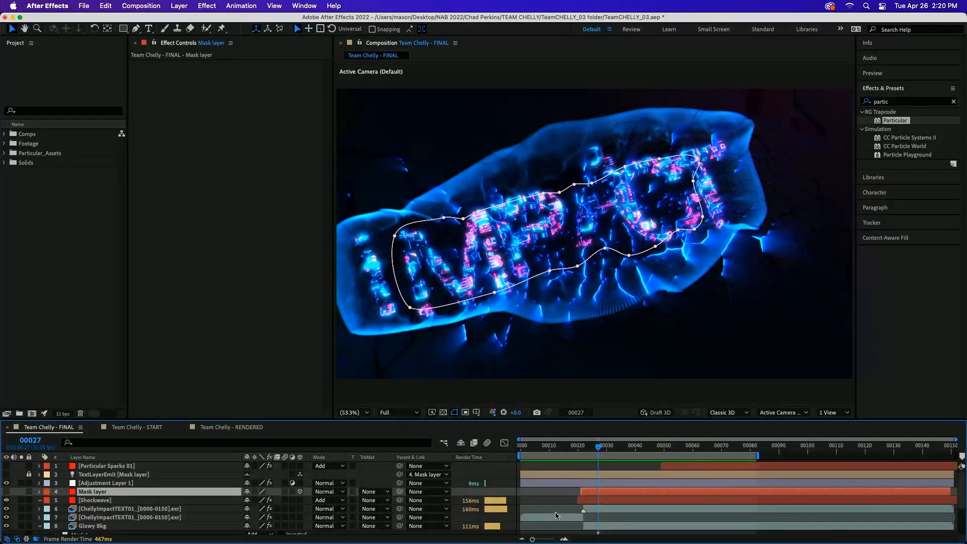
mouse_move(585, 448)
left_mouse_down()
mouse_move(573, 449)
mouse_move(649, 446)
mouse_move(595, 440)
left_mouse_up()
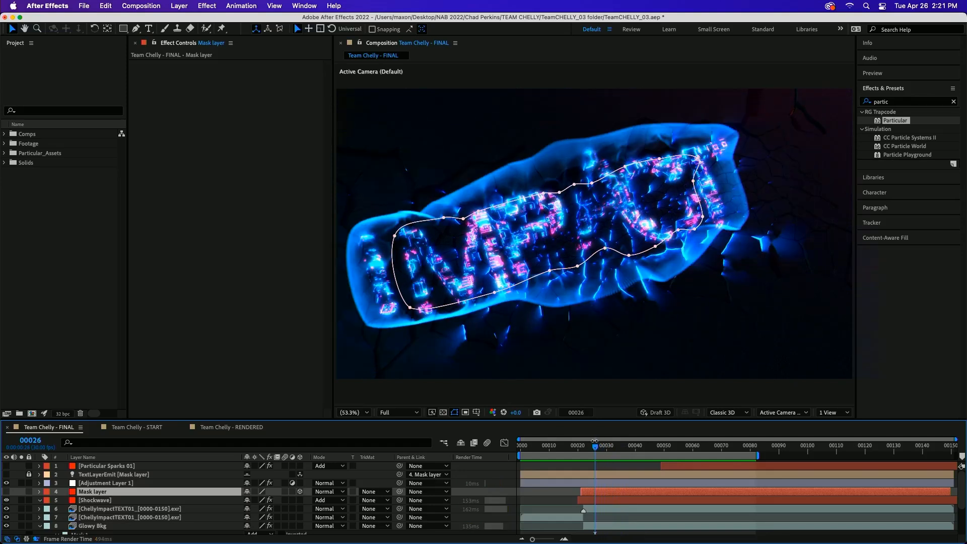